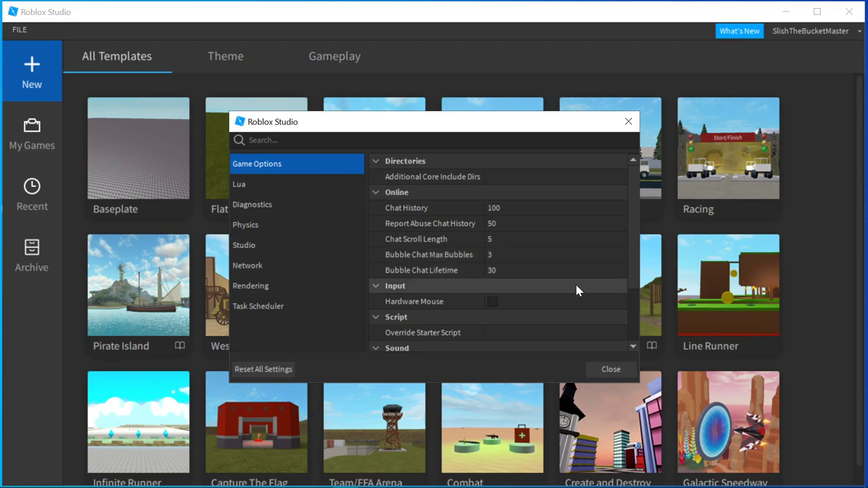
Review the Game Options, Lua, Diagnostics and Physics settings, including the video and display options
scroll(402, 309, "down", 3)
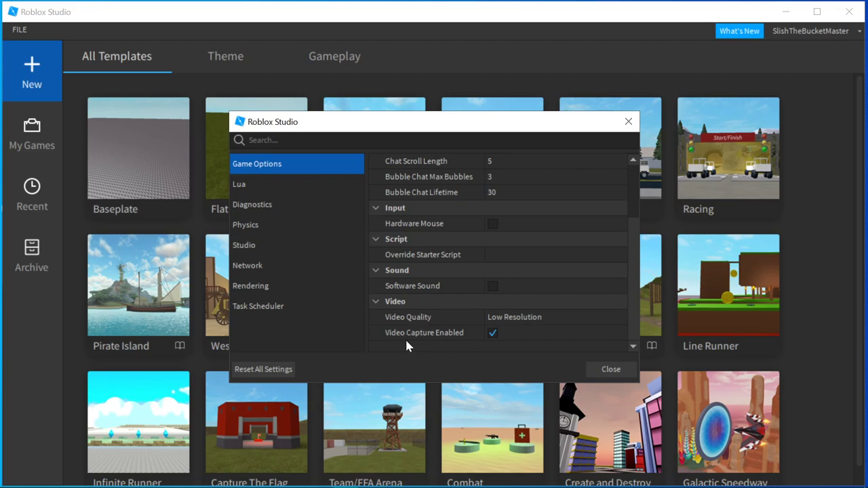
left_click(313, 191)
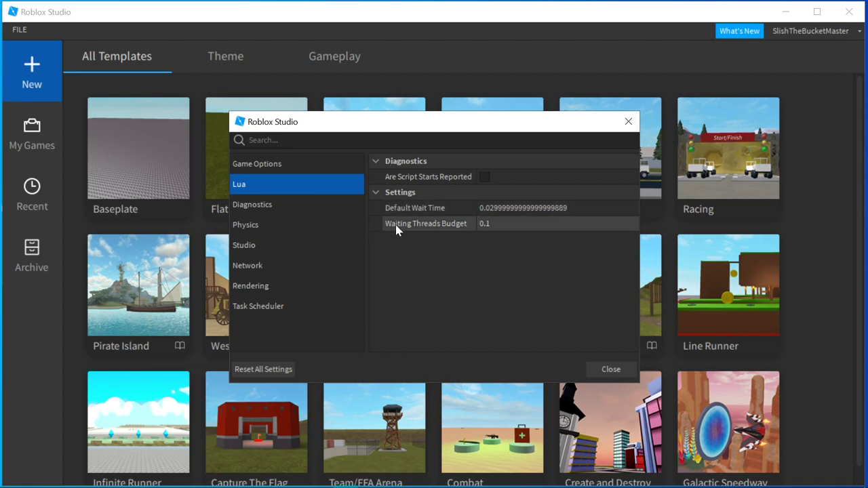
left_click(266, 203)
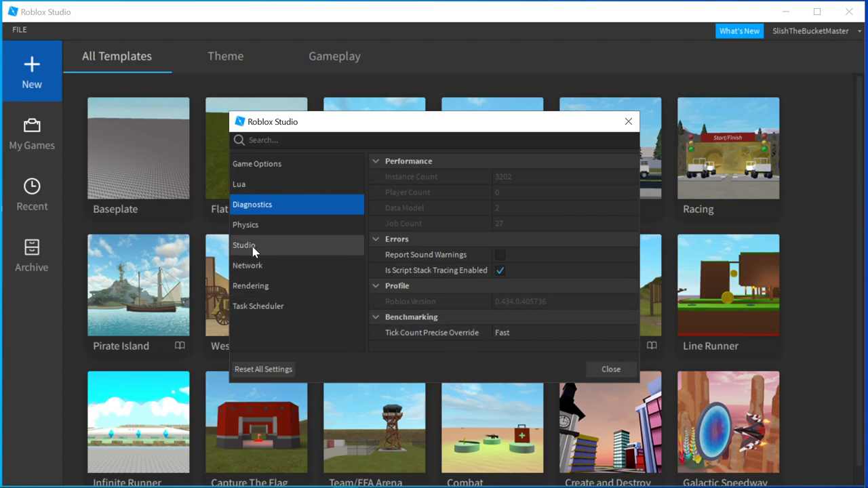
left_click(320, 227)
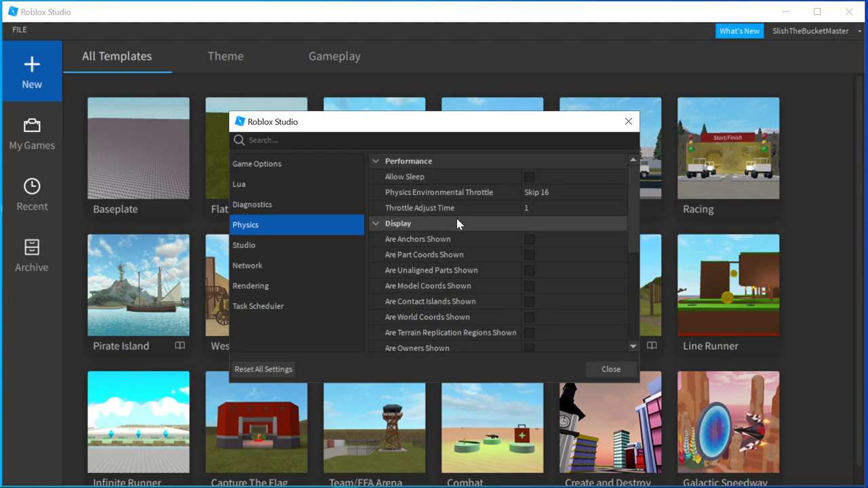
scroll(541, 255, "down", 5)
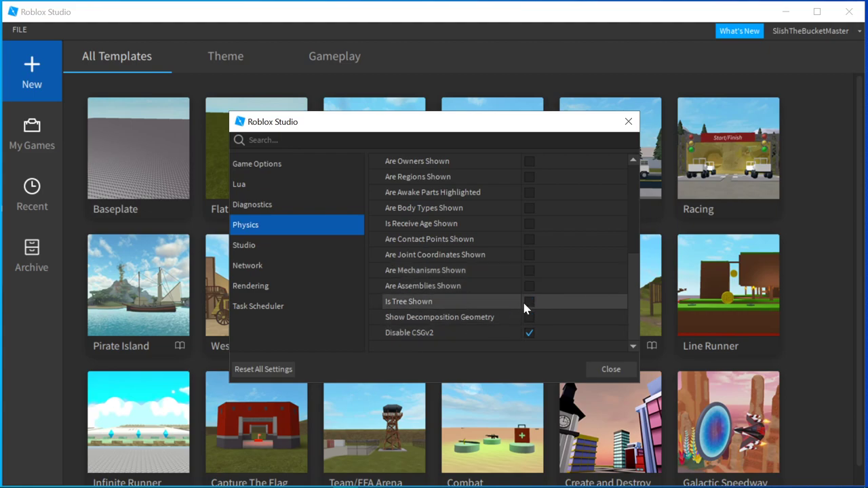
Review the Studio settings through the Tools, Browsing, Advanced, Lua Debugger, Audio and Explorer groups
left_click(285, 253)
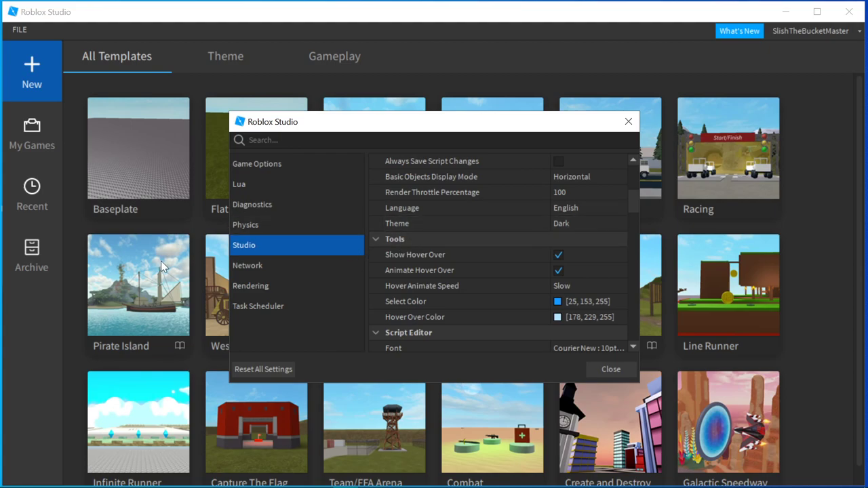
scroll(445, 231, "down", 5)
scroll(441, 238, "down", 8)
scroll(436, 231, "down", 3)
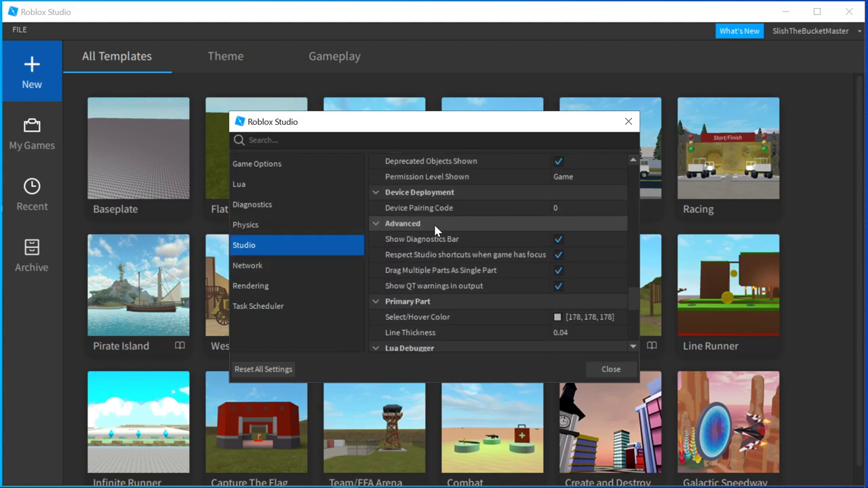
scroll(434, 229, "down", 2)
scroll(451, 203, "up", 3)
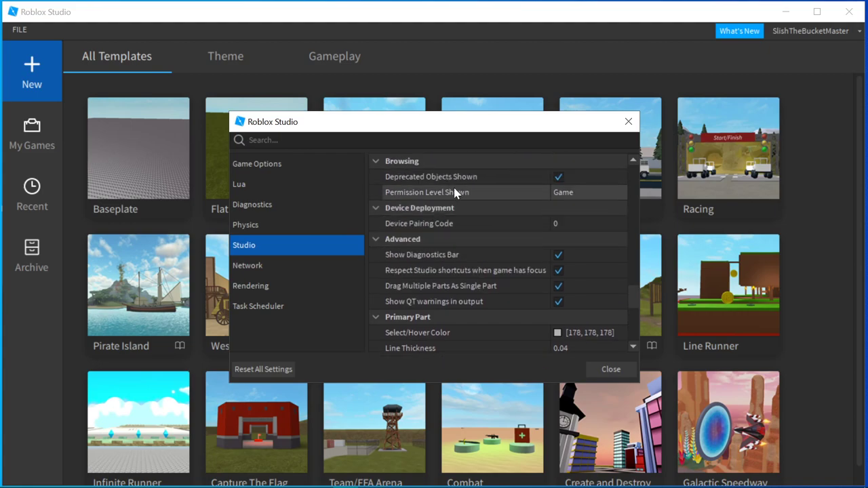
scroll(513, 208, "down", 5)
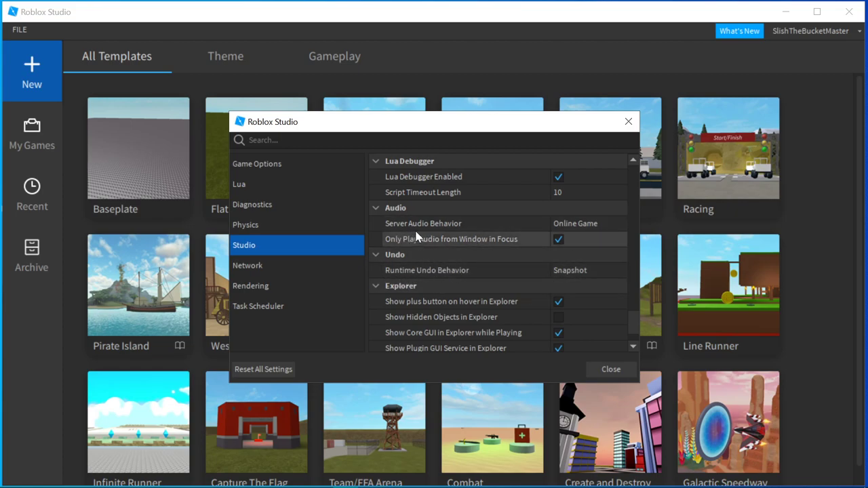
Look through the Network settings, including the Diagnostics group
left_click(301, 261)
scroll(433, 239, "up", 1)
scroll(429, 248, "down", 1)
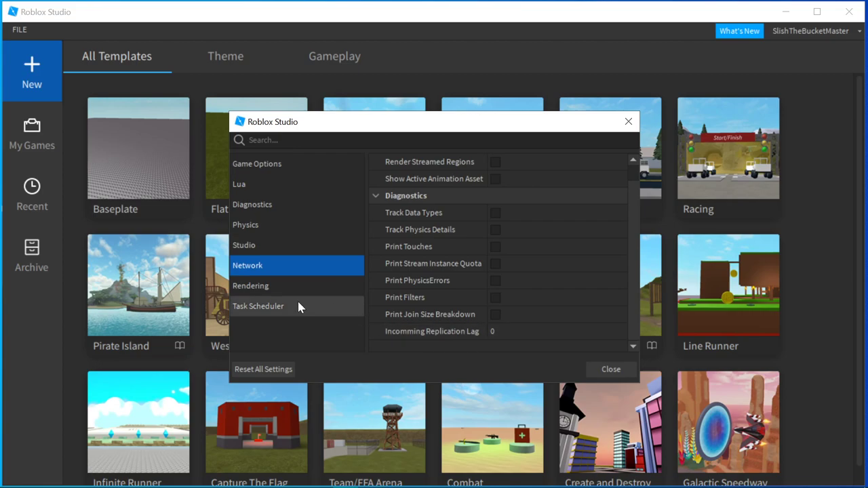
Examine the Rendering settings, including the available Graphics Mode choices and the mesh cache size, and view the Task Scheduler settings
left_click(312, 287)
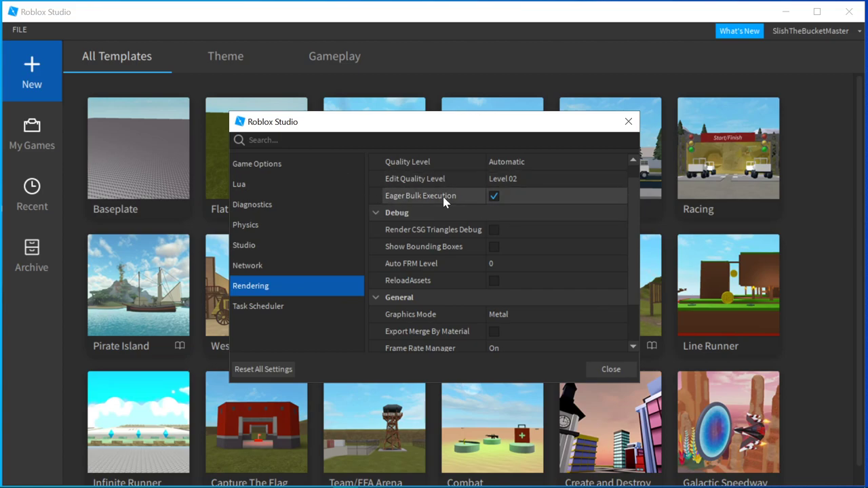
scroll(420, 298, "down", 1)
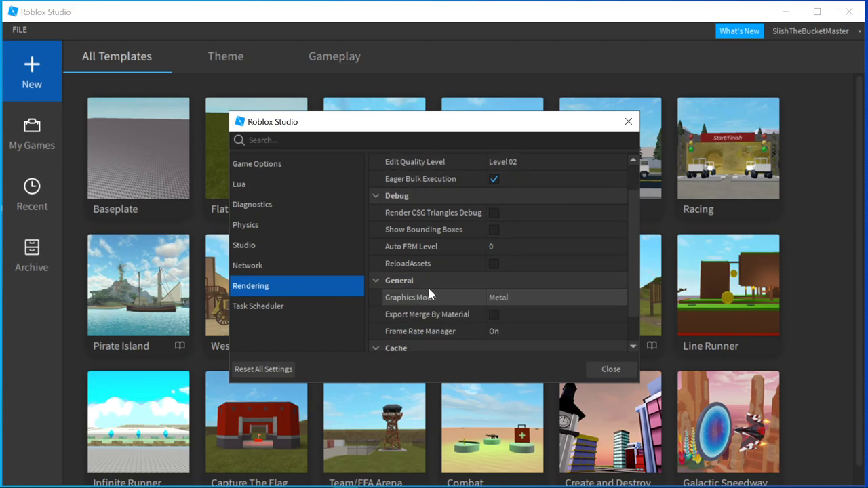
scroll(434, 290, "down", 1)
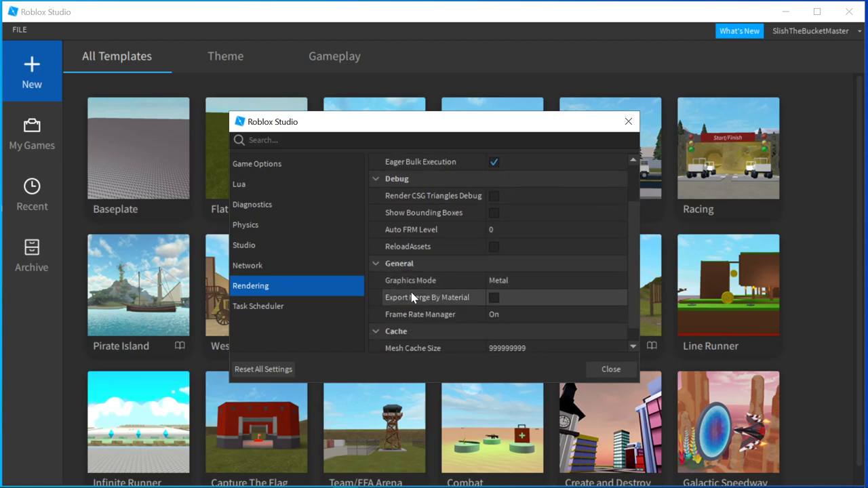
left_click(537, 277)
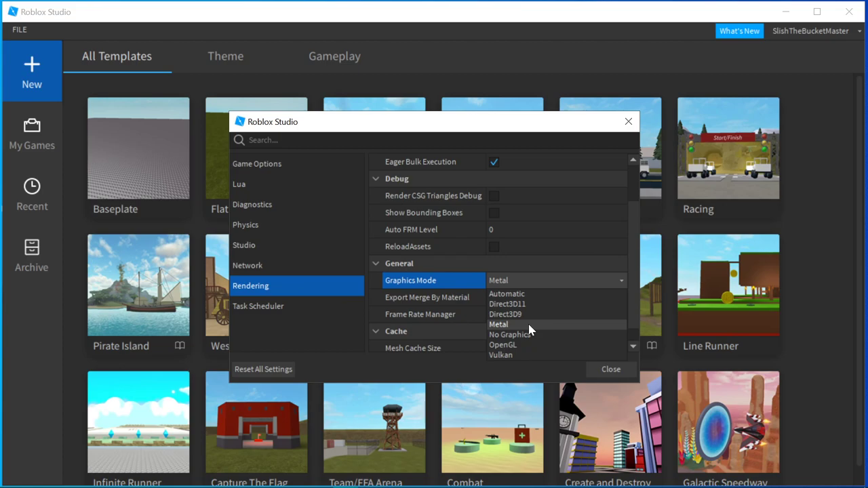
left_click(553, 278)
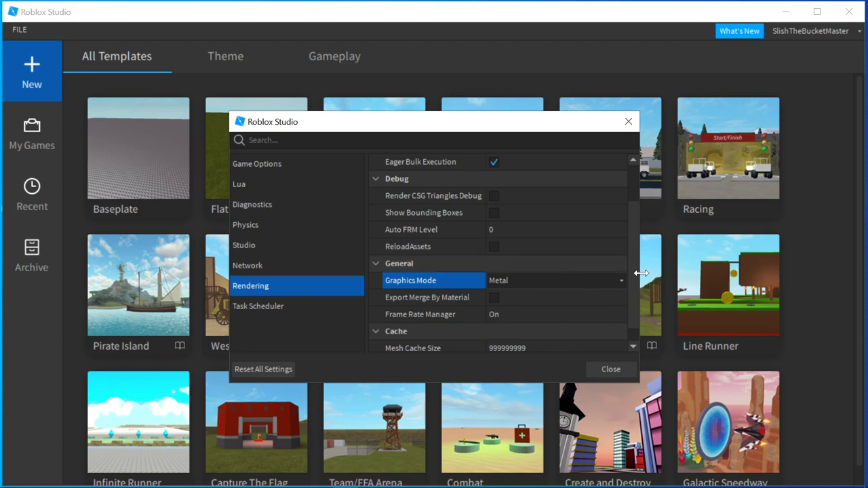
scroll(484, 345, "down", 1)
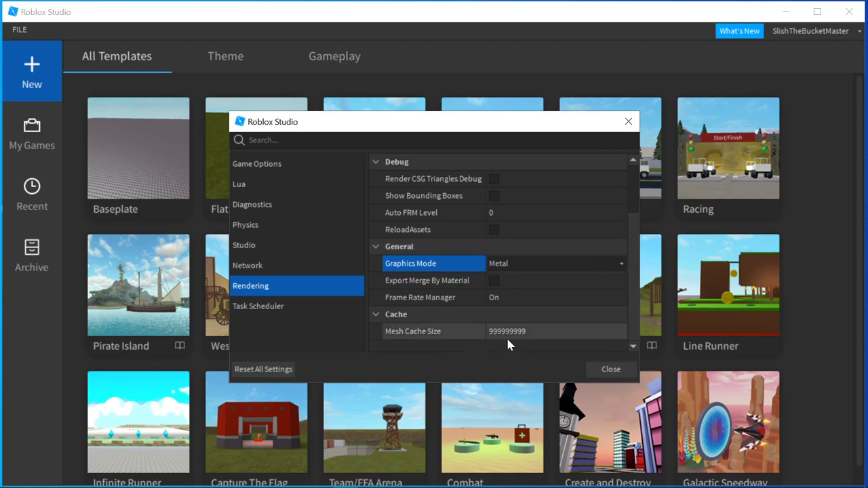
left_click(300, 309)
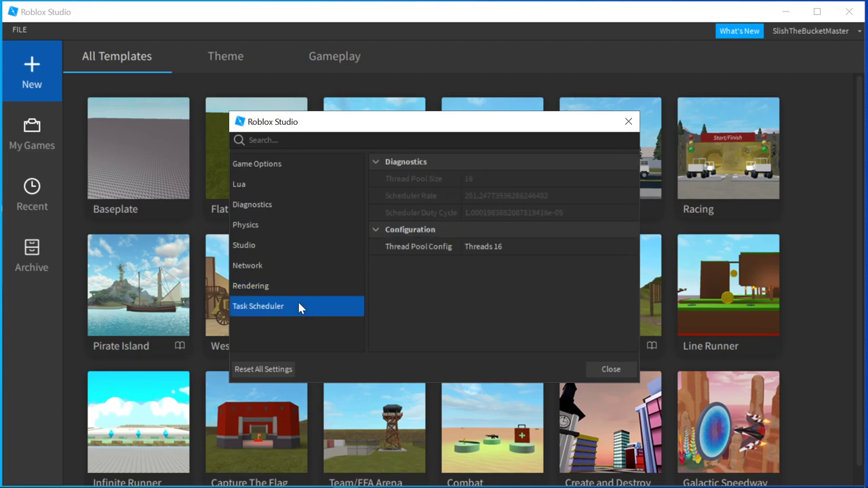
Recheck the Physics, Lua, Game Options and Diagnostics settings
left_click(305, 225)
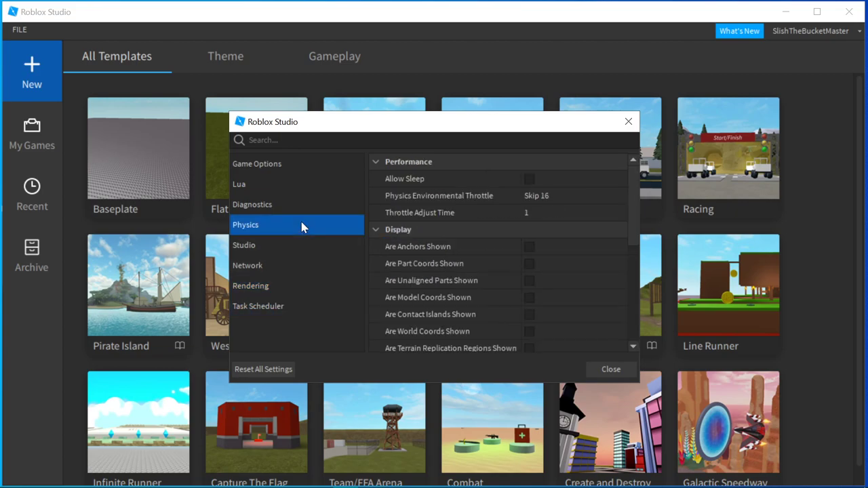
left_click(303, 209)
left_click(299, 180)
left_click(296, 162)
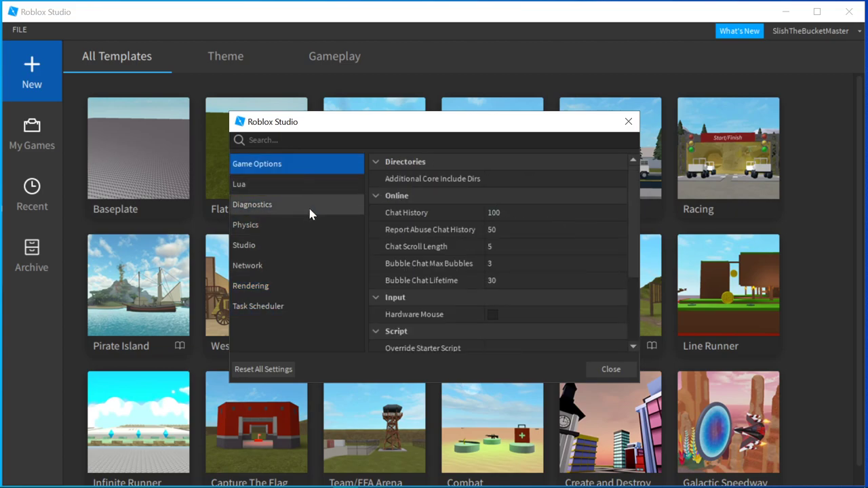
left_click_drag(640, 235, 637, 300)
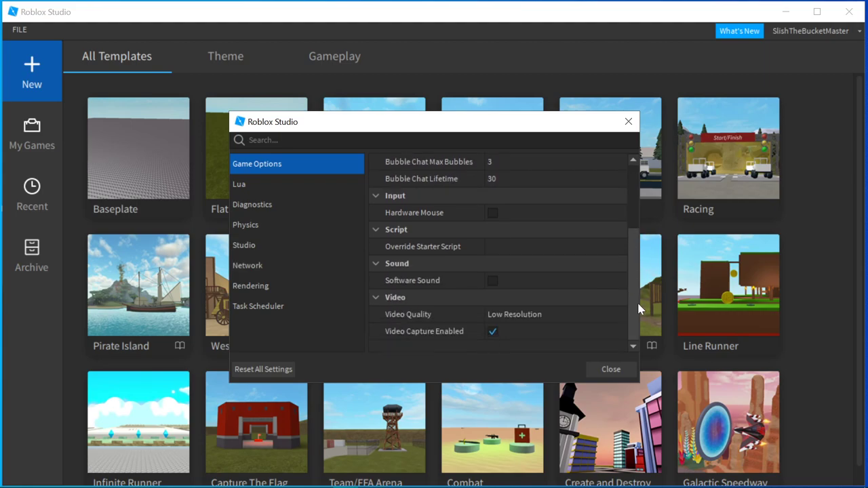
left_click(311, 204)
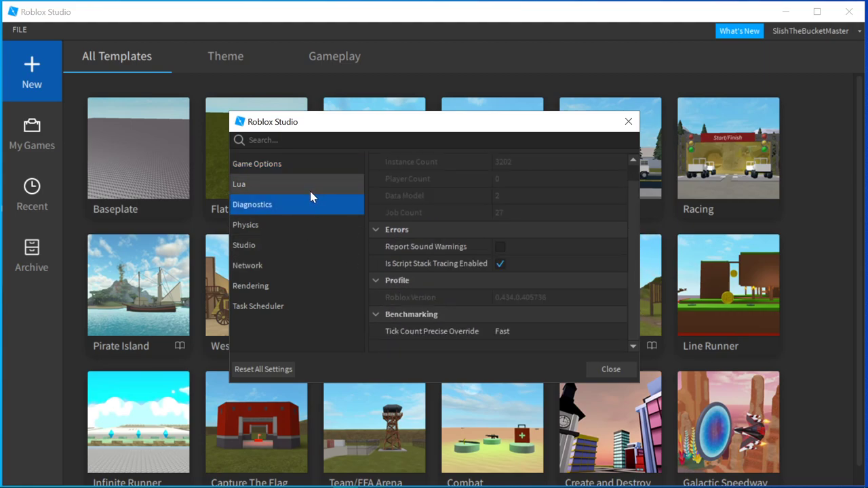
left_click(298, 222)
left_click(310, 209)
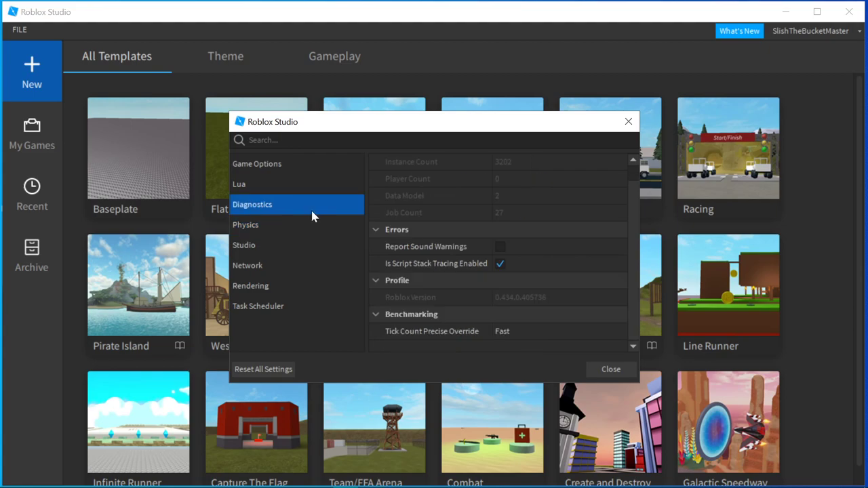
scroll(581, 170, "up", 1)
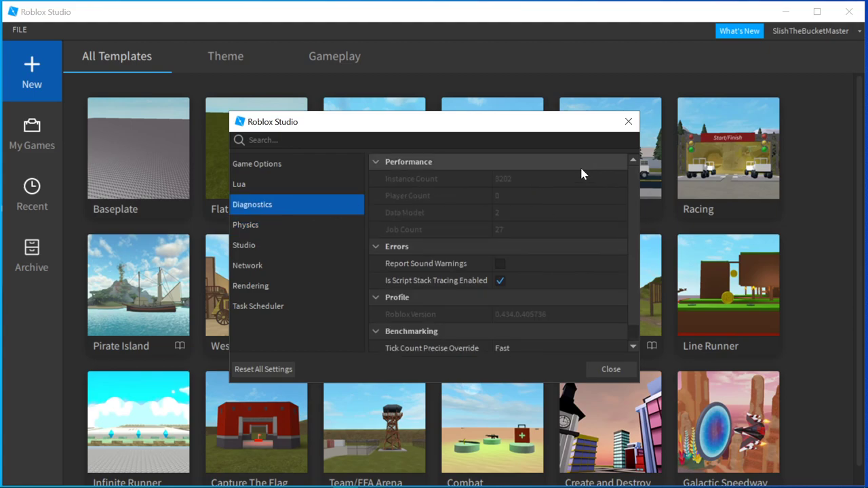
Set the Camera Speed in the Studio settings to an extremely large number made of a long run of 9s
left_click(274, 247)
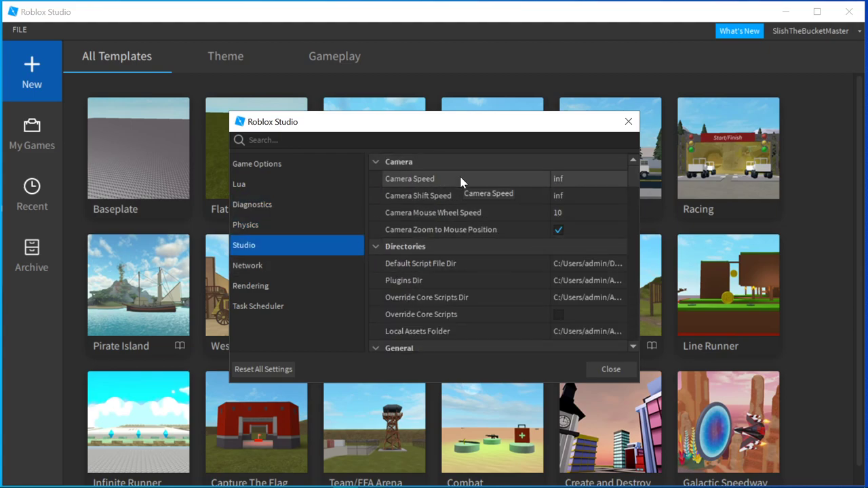
left_click(587, 177)
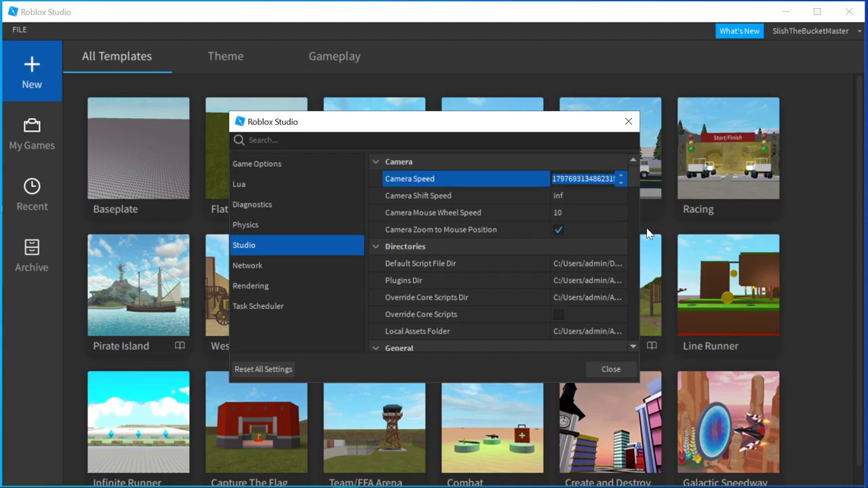
type("999999999999999")
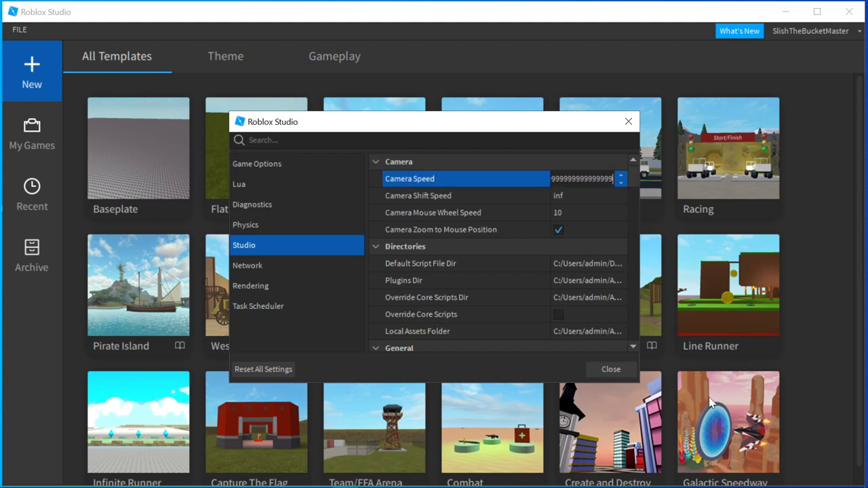
key("Return")
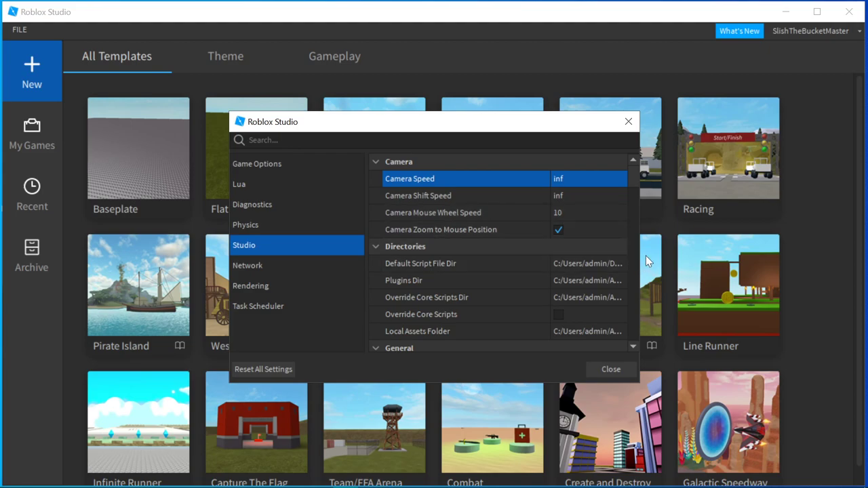
Check the remaining Studio settings, close the settings with the restart postponed, and exit Roblox Studio
left_click_drag(635, 178, 635, 339)
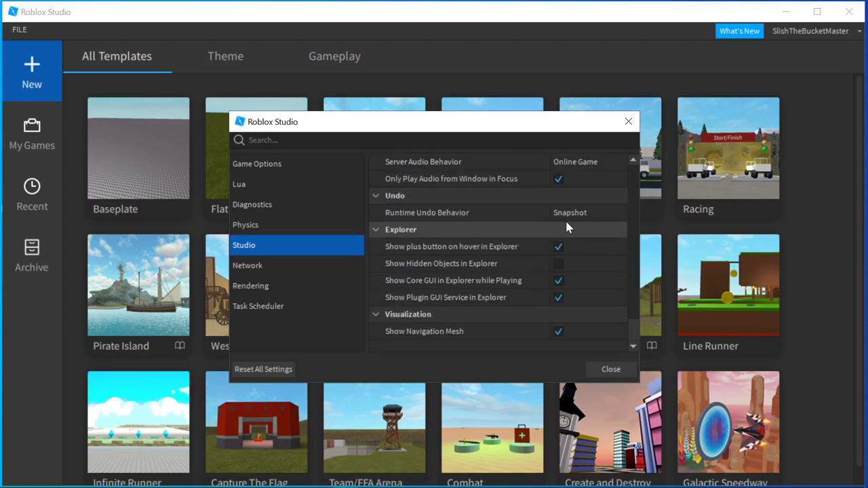
left_click(626, 120)
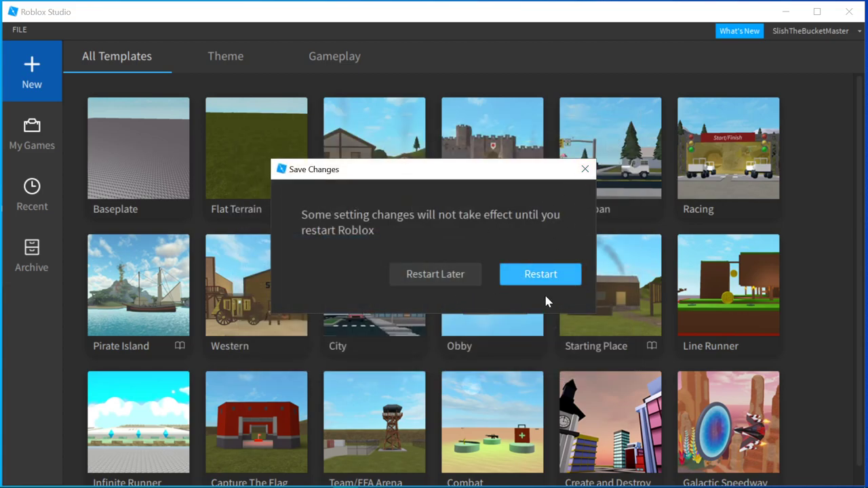
left_click(461, 274)
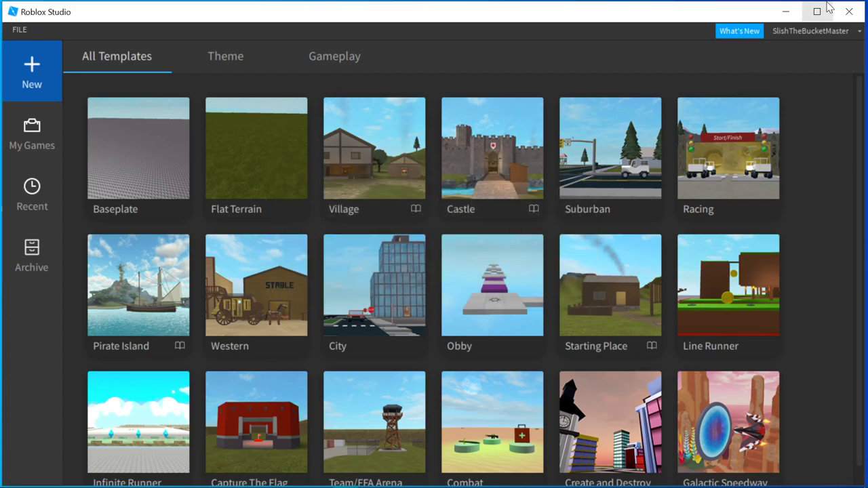
left_click(849, 12)
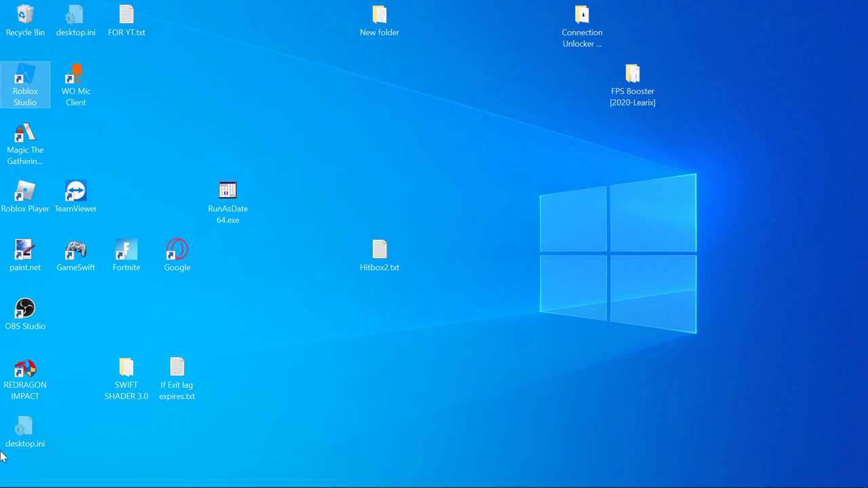
Switch to the disconnected Roblox game window and close it
left_click(12, 477)
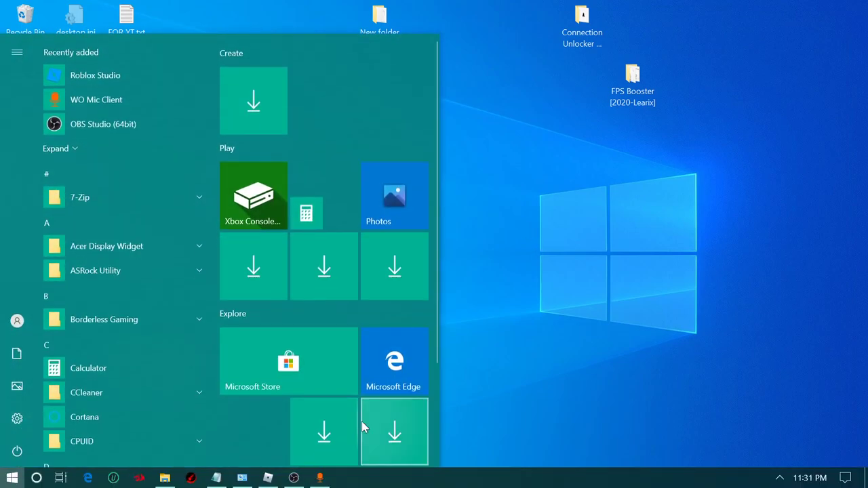
left_click(268, 477)
left_click(294, 477)
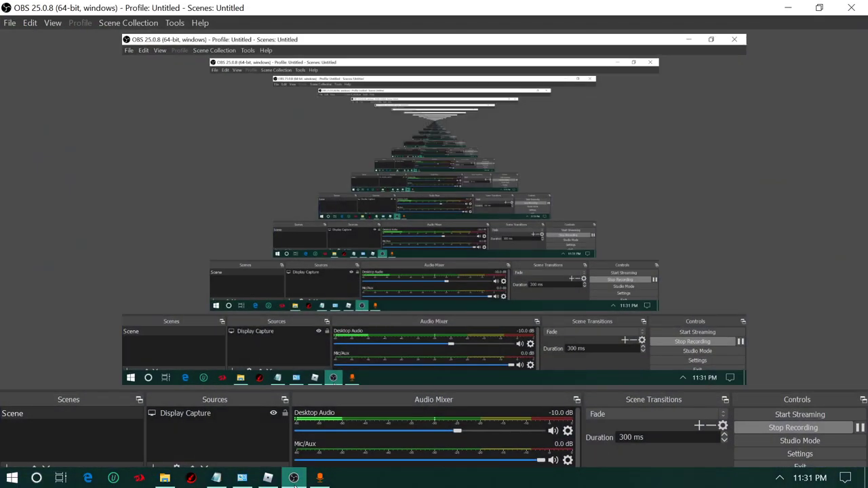
left_click(268, 477)
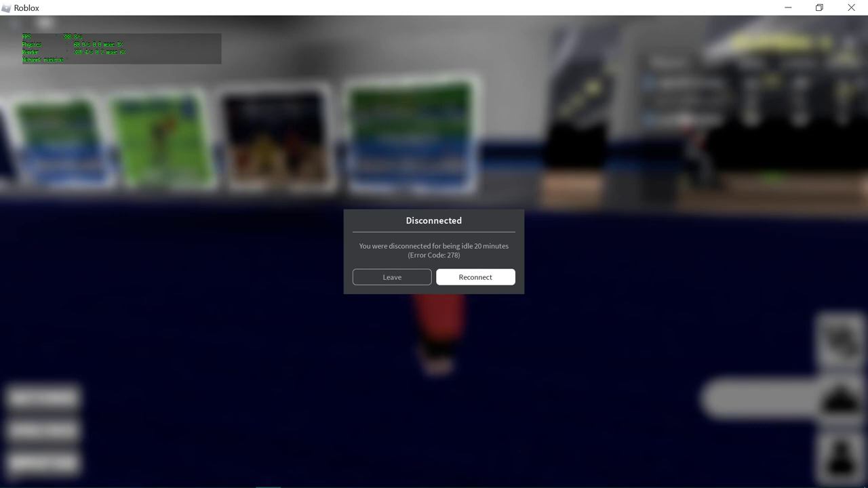
left_click(851, 8)
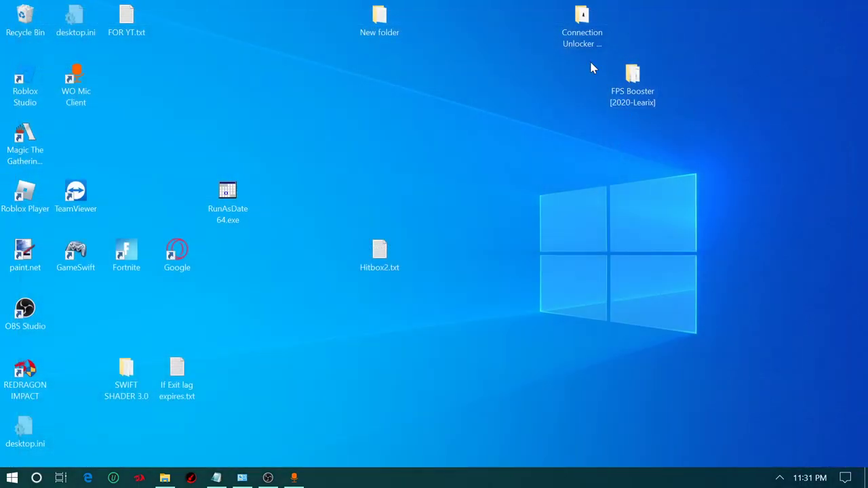
Look inside the Connection Unlocker folder on the desktop and minimize its window
double_click(597, 28)
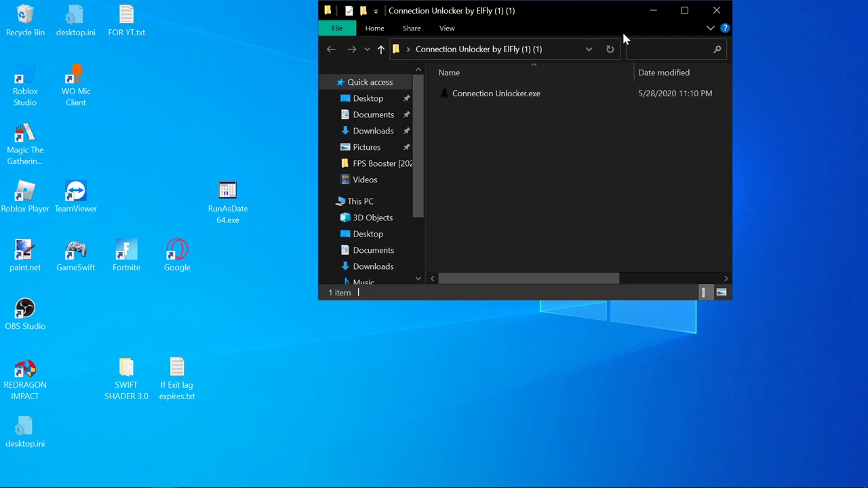
left_click(653, 10)
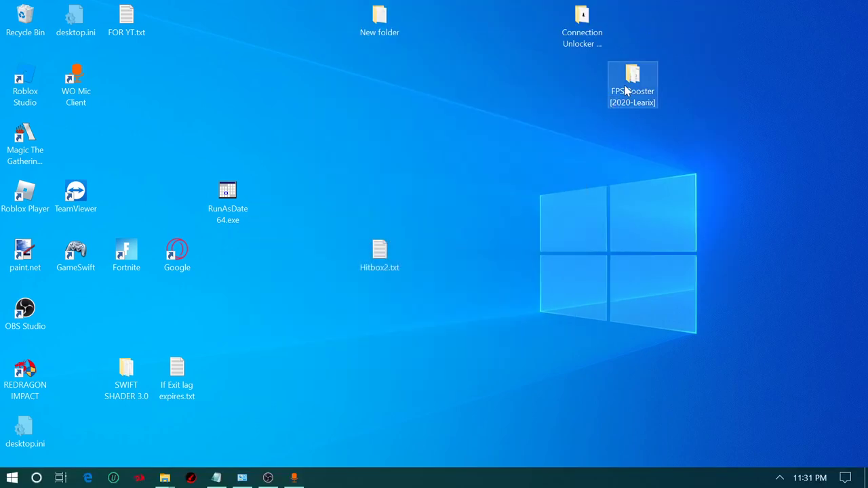
double_click(572, 25)
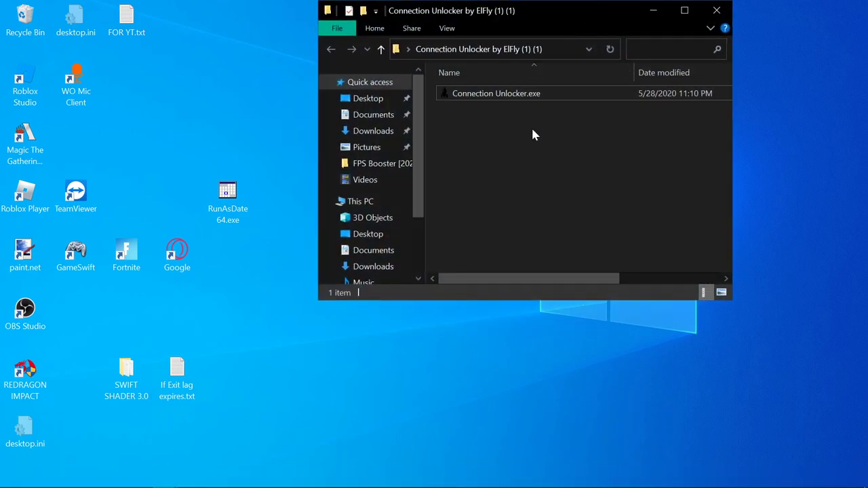
left_click(652, 10)
Open the FPS Booster [2020-Learix] folder and check the contents of its Learix FPS BOOST 2020 and Connection Booster Learix subfolders
double_click(627, 74)
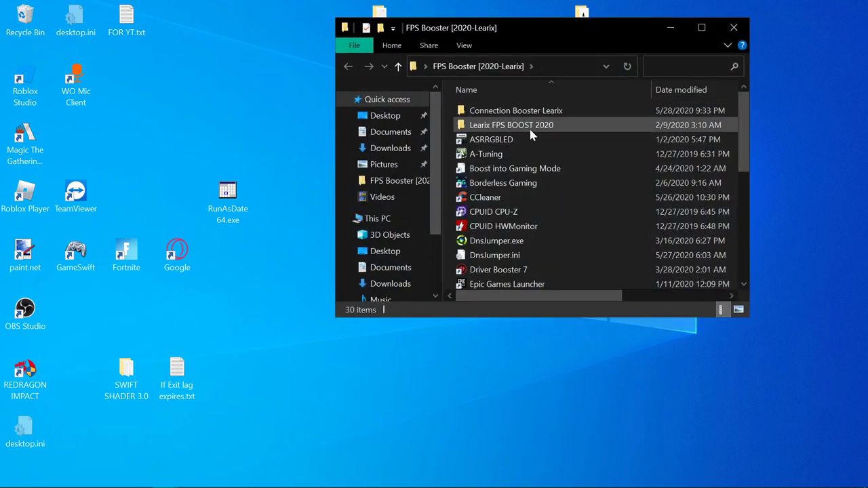
double_click(544, 131)
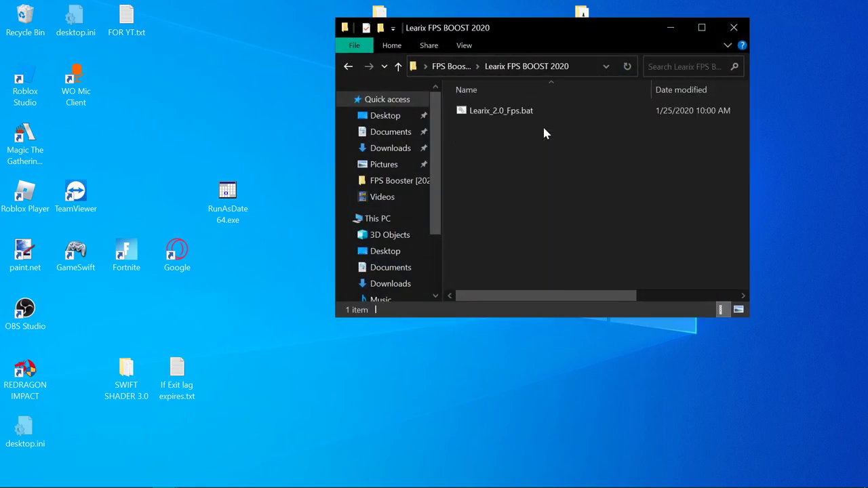
left_click(348, 66)
double_click(484, 111)
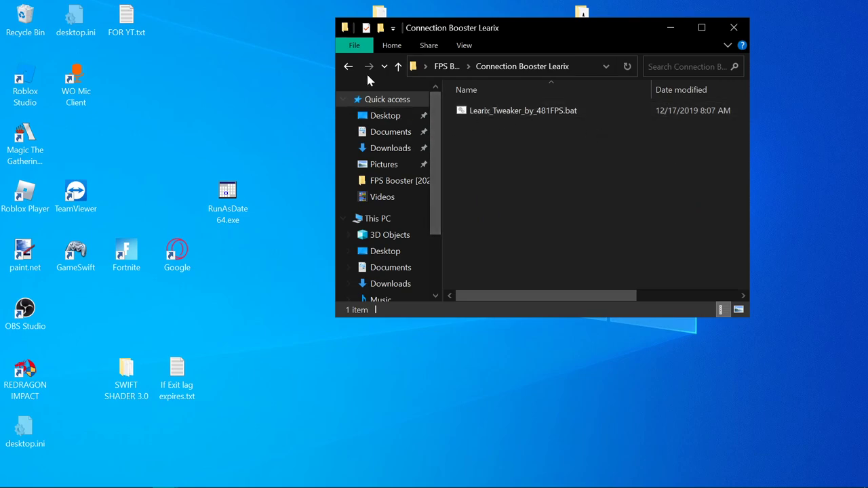
left_click(348, 67)
Look through the tools in the FPS Booster folder, launch QuickCPU and dismiss its update notice
scroll(610, 198, "down", 2)
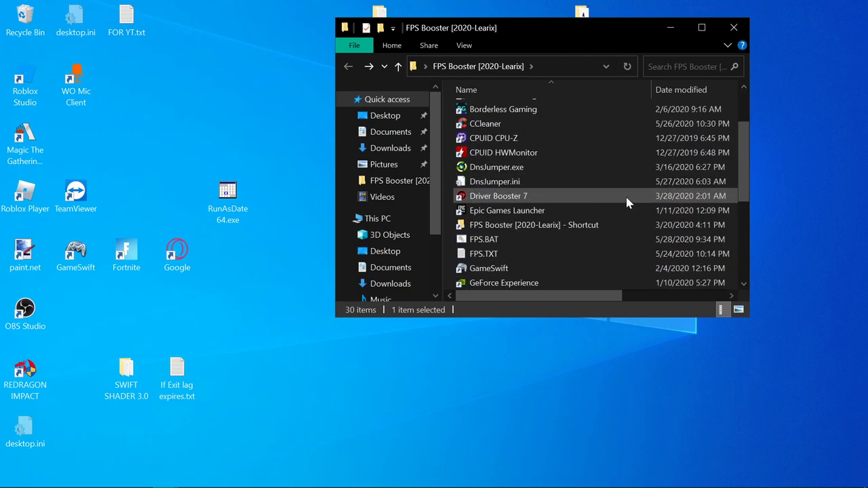
scroll(617, 207, "down", 1)
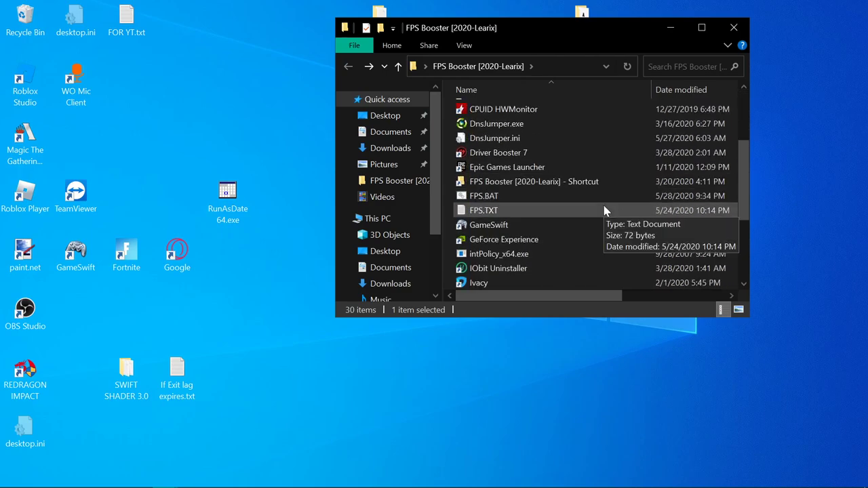
scroll(556, 244, "down", 1)
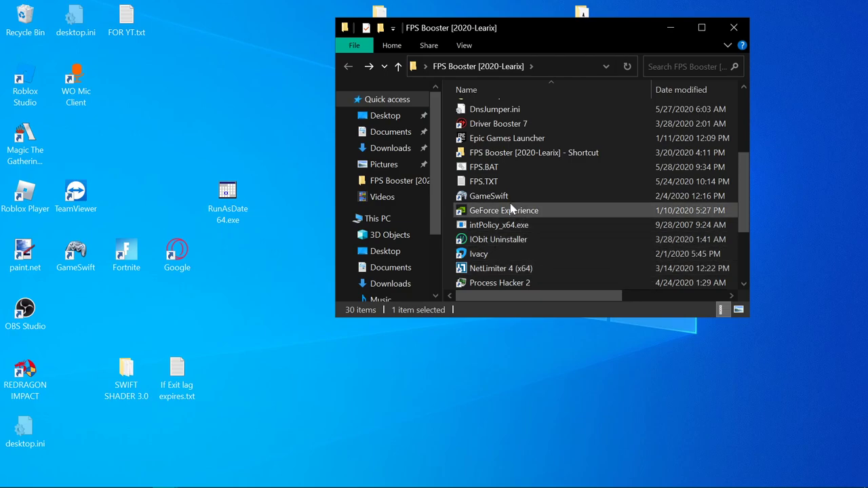
scroll(516, 209, "down", 3)
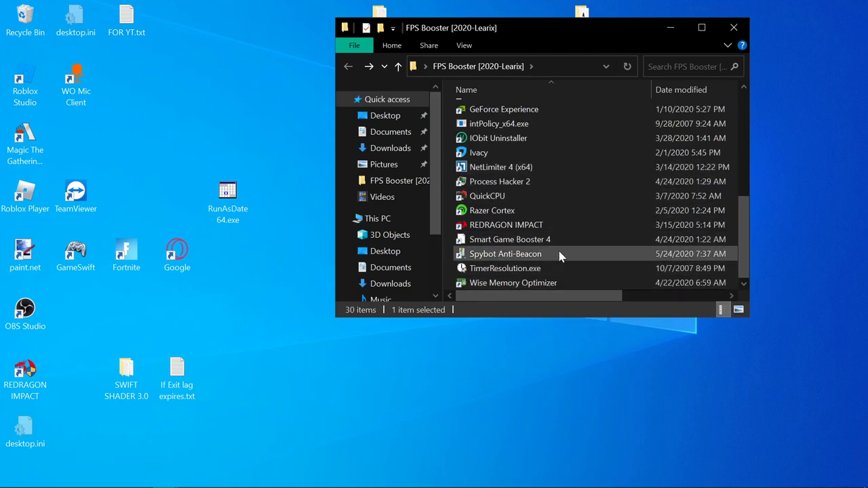
scroll(560, 251, "up", 2)
scroll(554, 237, "down", 2)
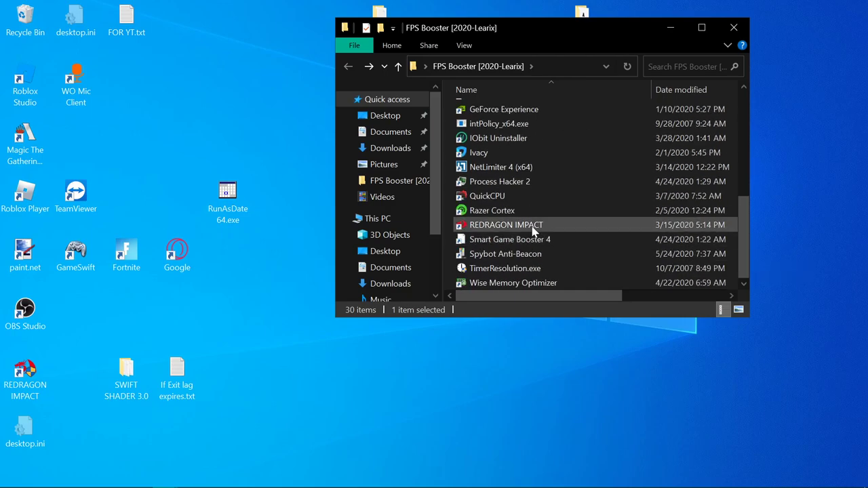
double_click(526, 201)
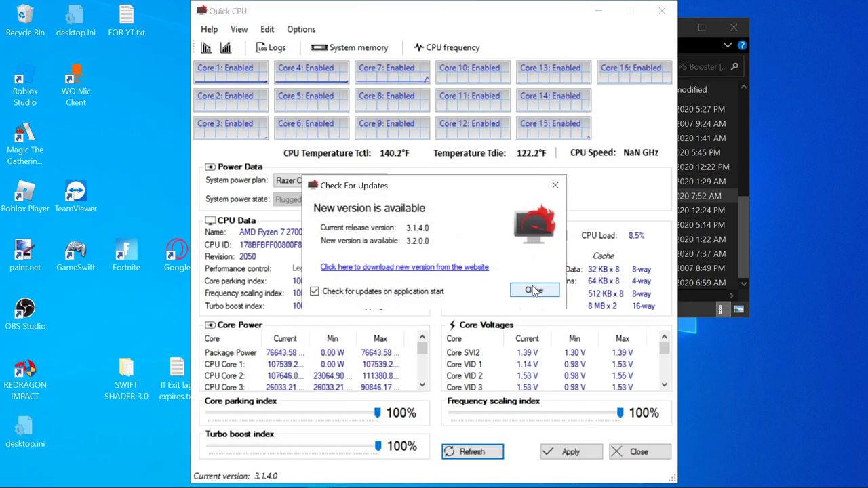
left_click(536, 289)
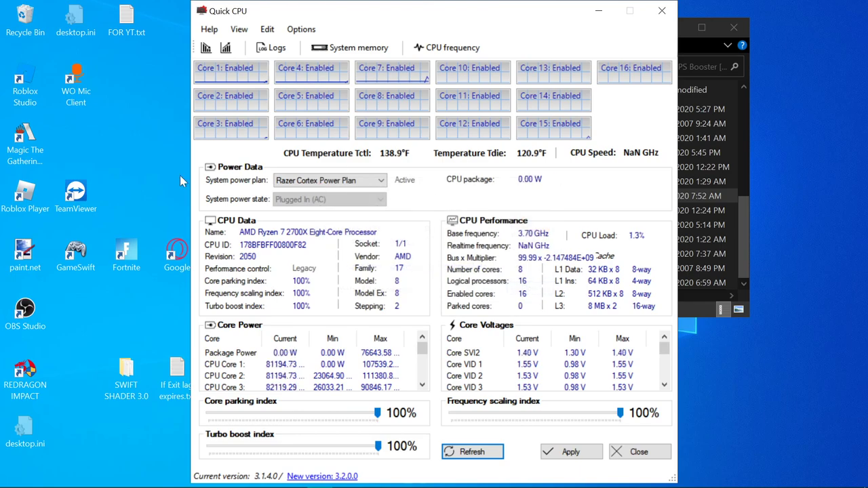
Select the Ultimate Performance system power plan without setting it active, and close Quick CPU
left_click(336, 186)
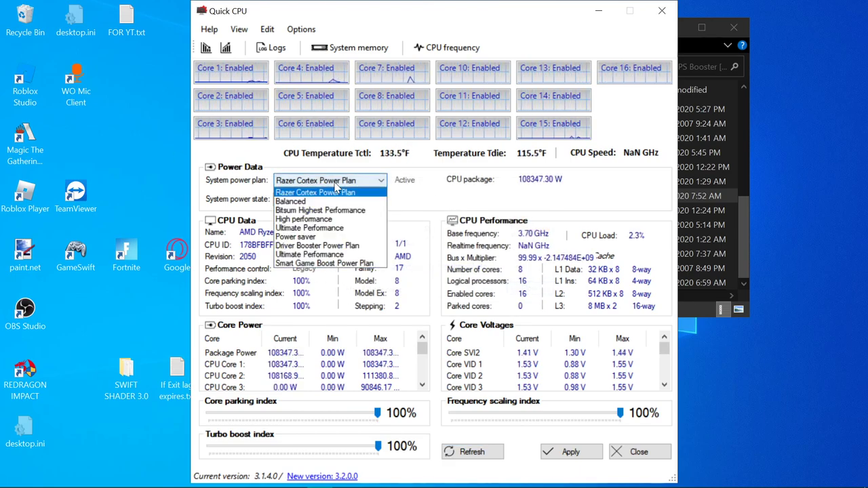
left_click(328, 229)
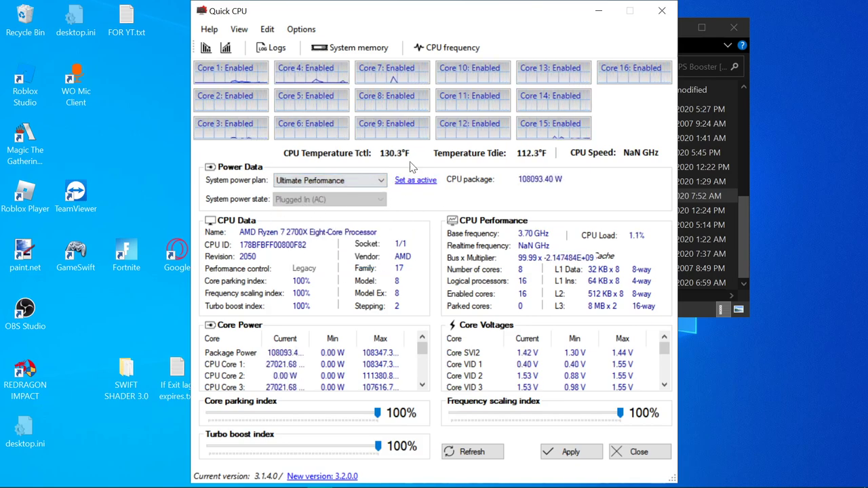
left_click(661, 12)
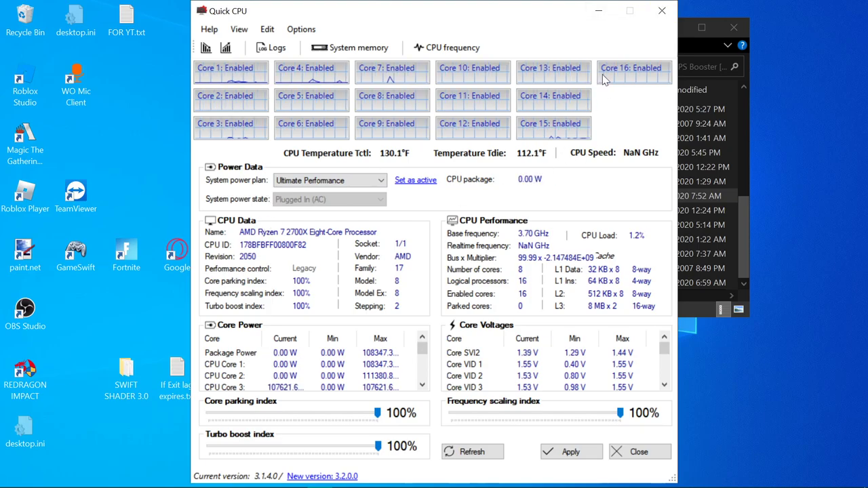
Open Windows Settings and check the Xbox Game Bar and Game Mode options in the Gaming category
key("super")
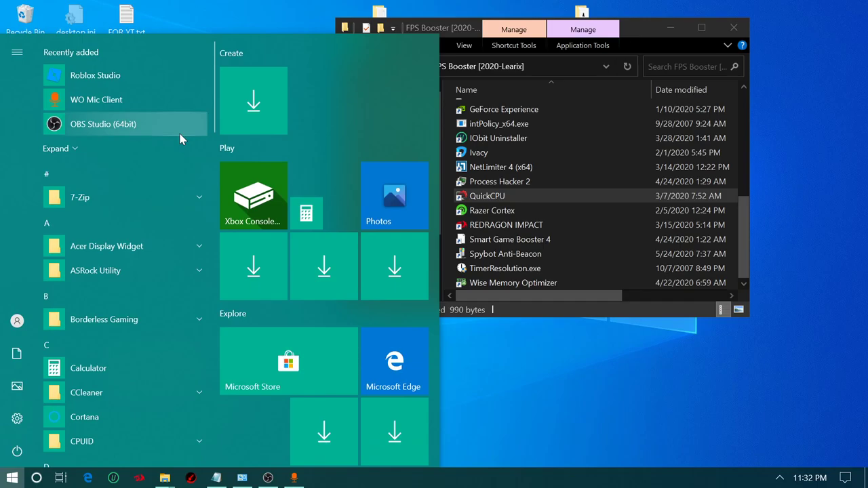
type("setti")
key("BackSpace")
key("BackSpace")
key("Return")
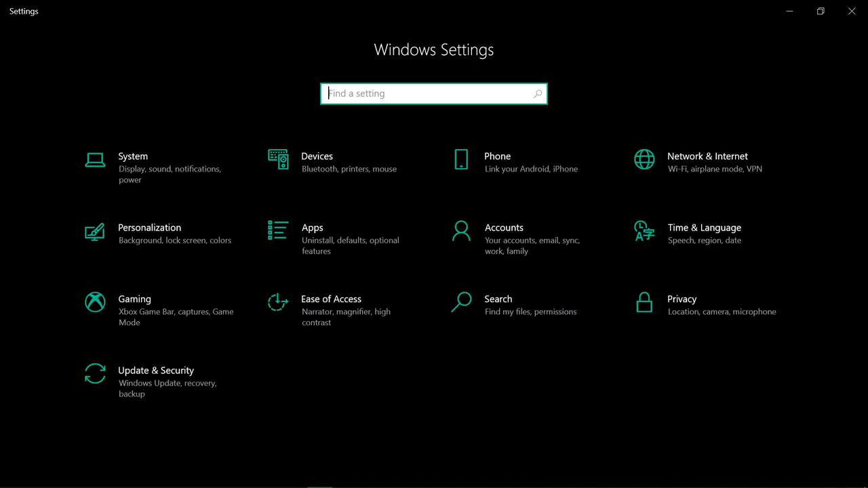
left_click(198, 288)
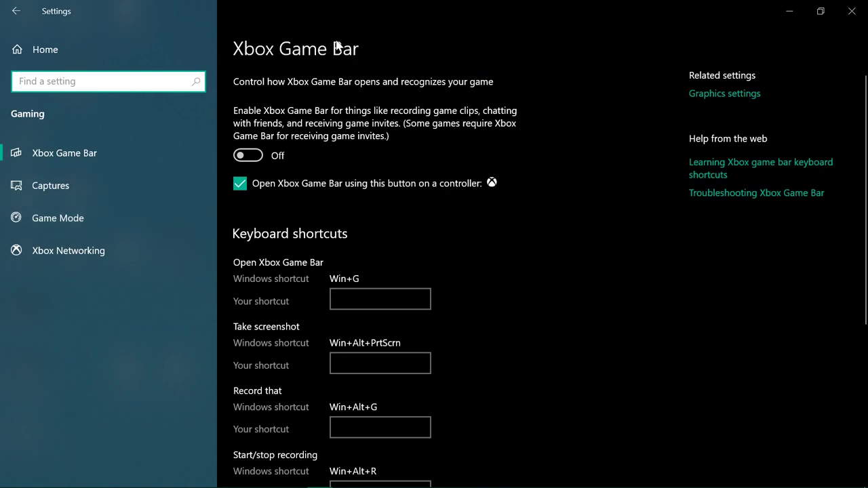
left_click(112, 218)
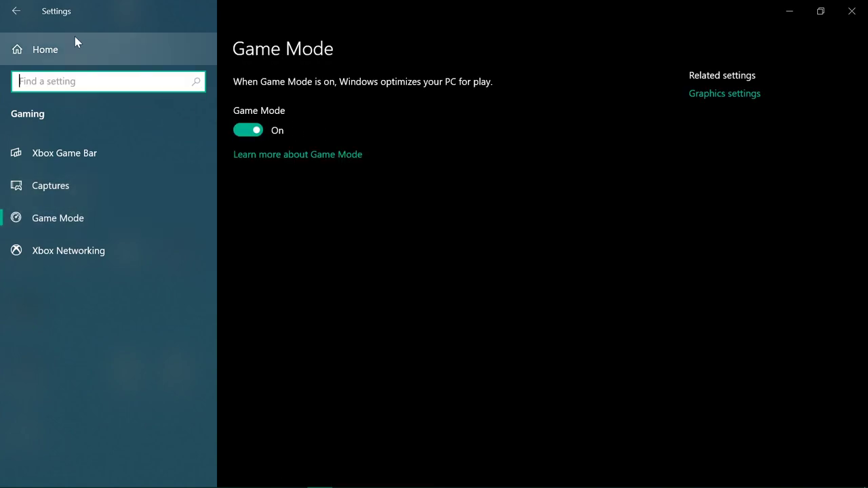
Review the System settings for Display, Notifications & actions, Focus assist, Power & sleep, Storage, Tablet mode and Multitasking
left_click(91, 42)
left_click(216, 190)
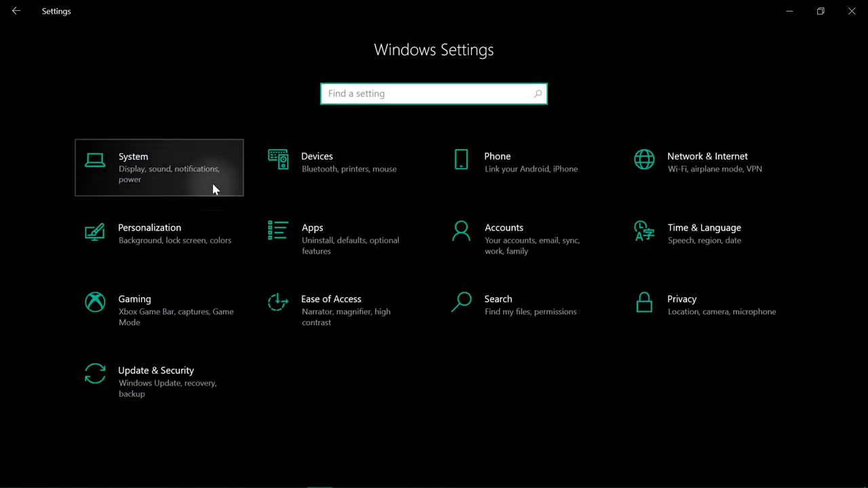
scroll(257, 239, "down", 3)
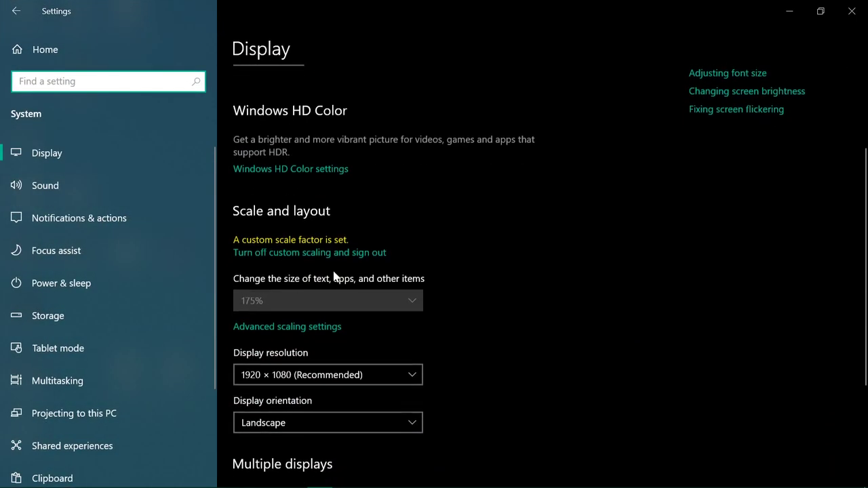
left_click(107, 225)
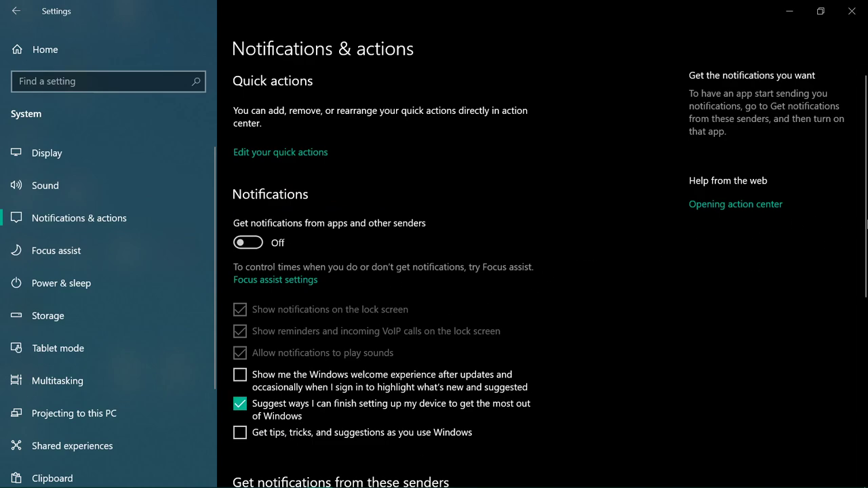
scroll(304, 275, "down", 5)
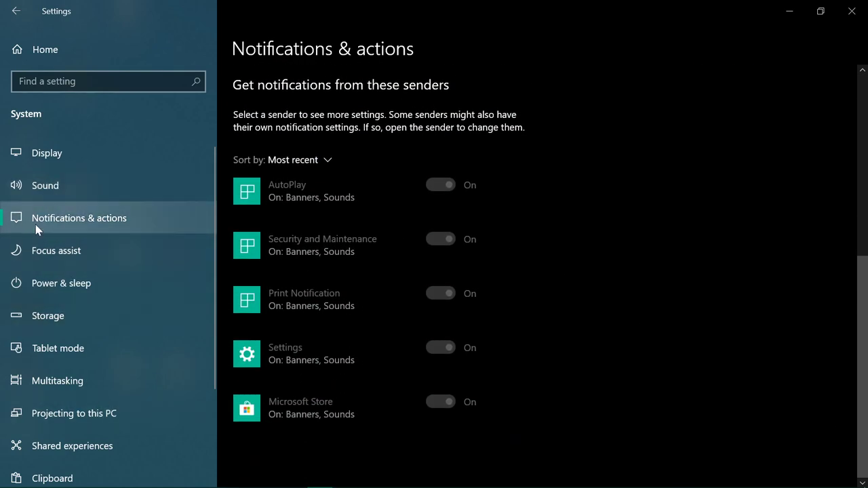
left_click(43, 249)
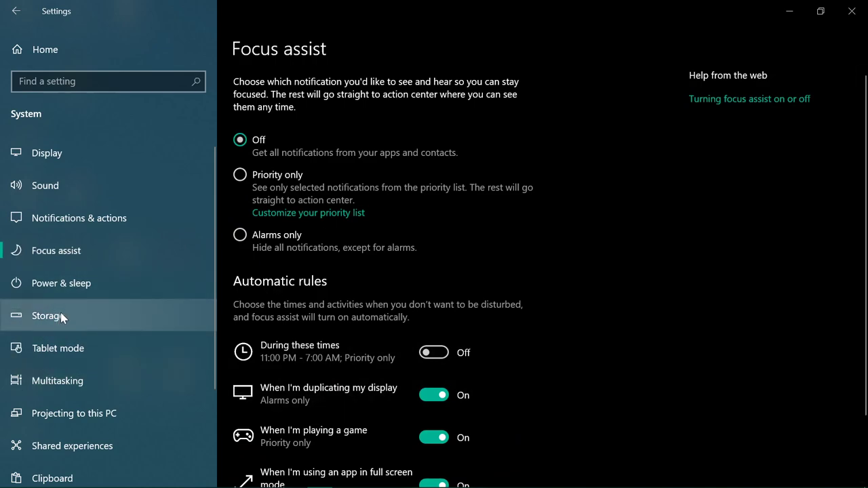
left_click(88, 283)
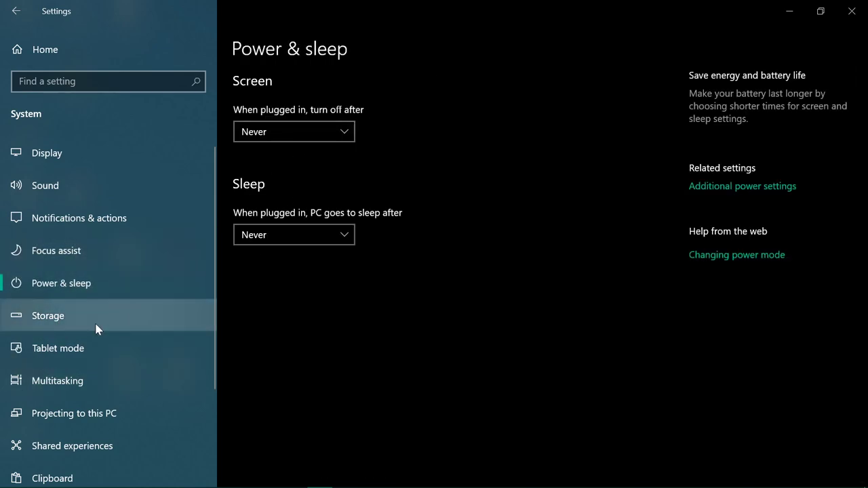
left_click(30, 351)
left_click(76, 312)
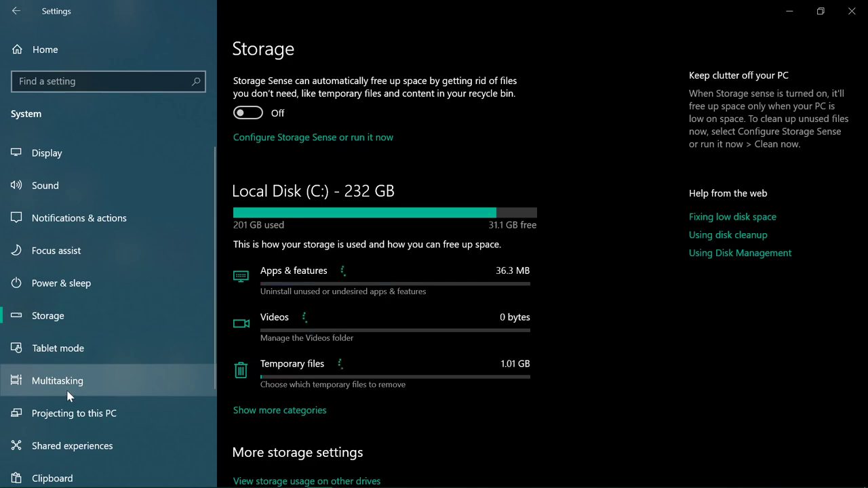
left_click(99, 349)
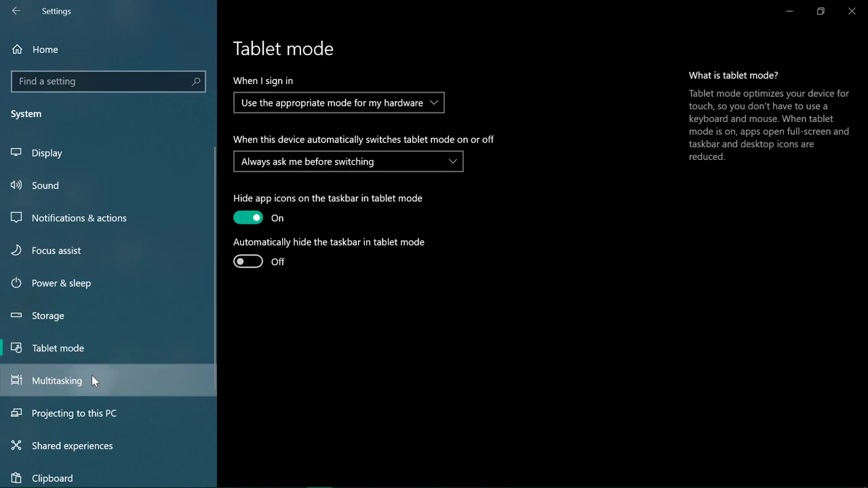
left_click(94, 381)
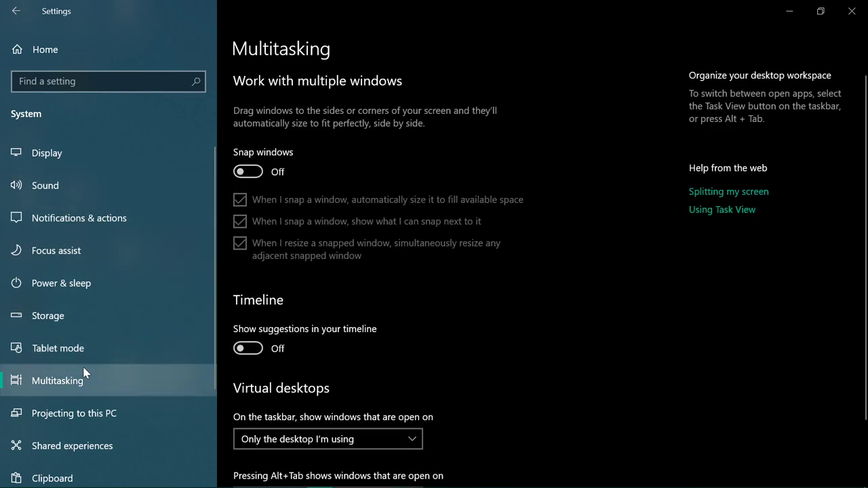
left_click(114, 153)
left_click(58, 42)
type("sound")
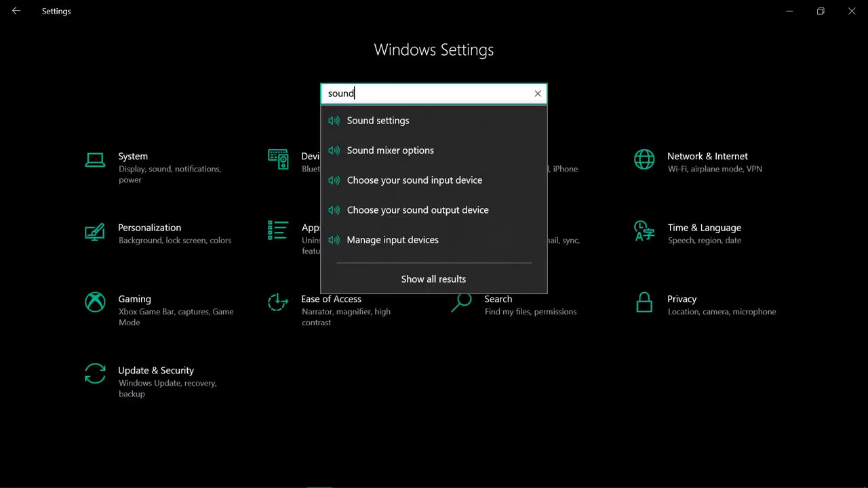
left_click(851, 11)
key("super")
type("sound")
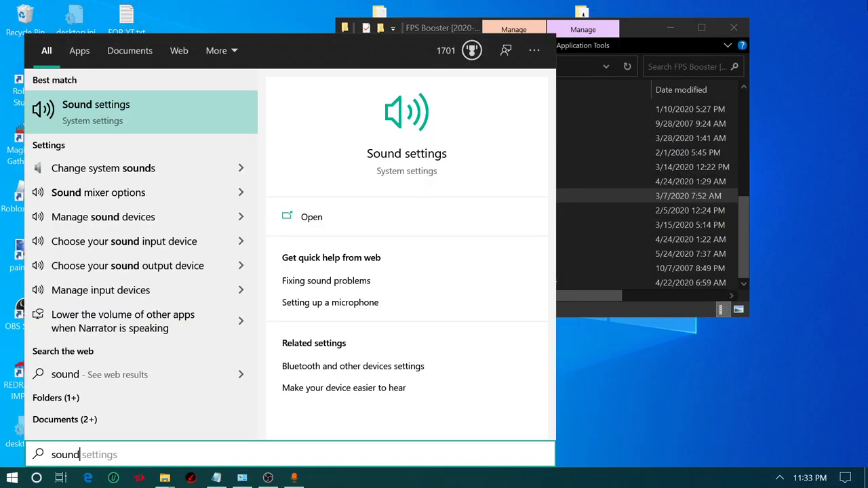
left_click(186, 111)
left_click(852, 11)
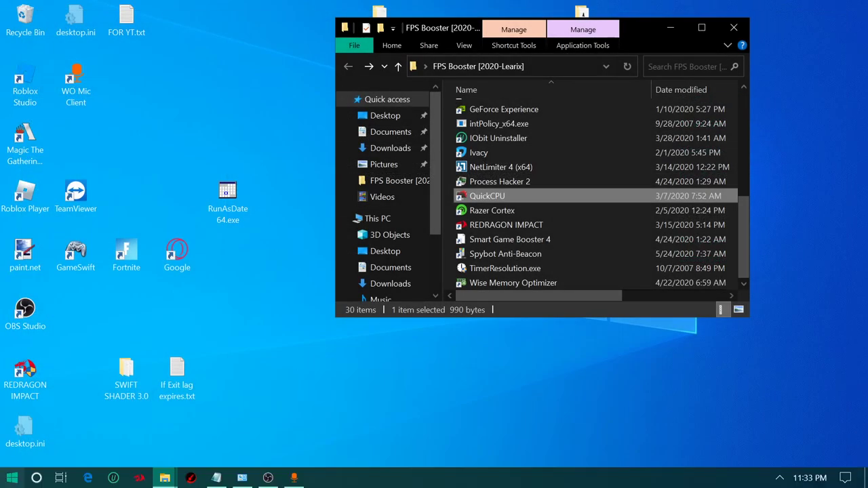
Open Control Panel, search it for "sound" and open the Sound dialog with the playback devices
left_click(10, 478)
type("con")
key("Return")
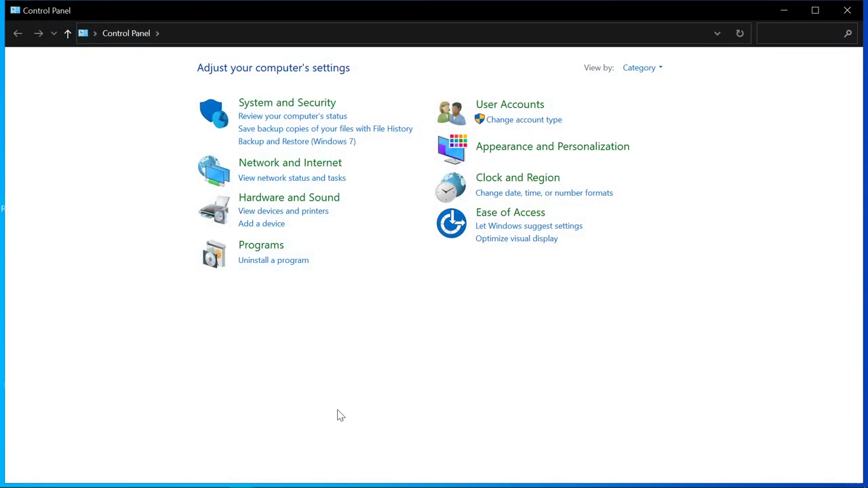
type("sound")
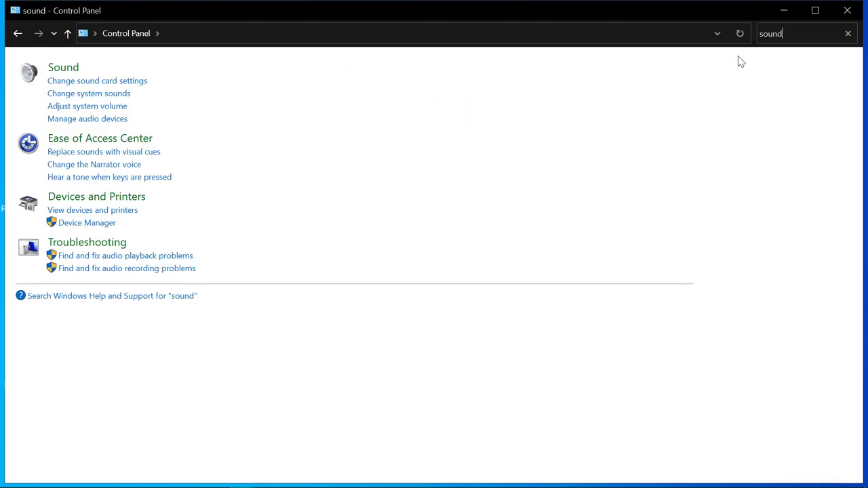
left_click(63, 71)
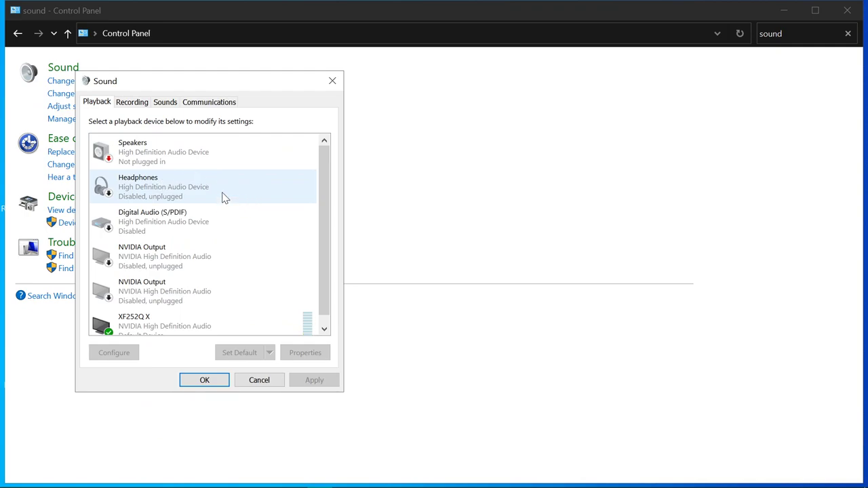
Look through the list of playback devices and the recording devices in the Sound dialog
scroll(225, 217, "down", 1)
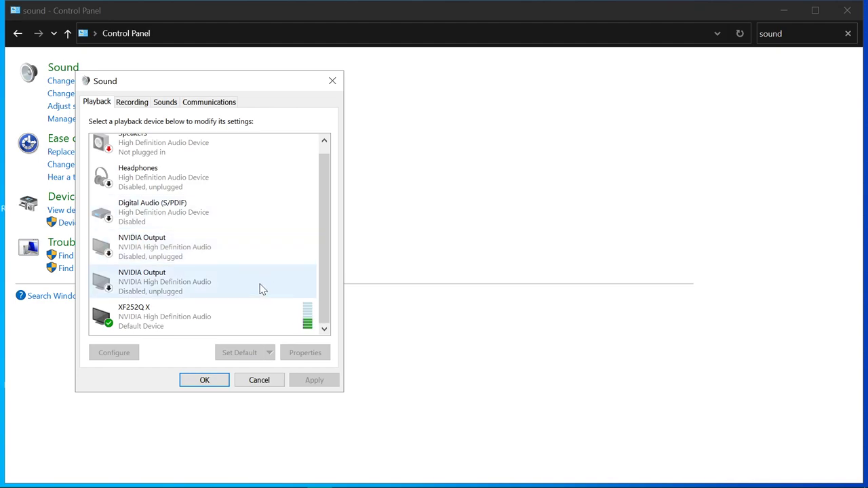
scroll(238, 271, "up", 1)
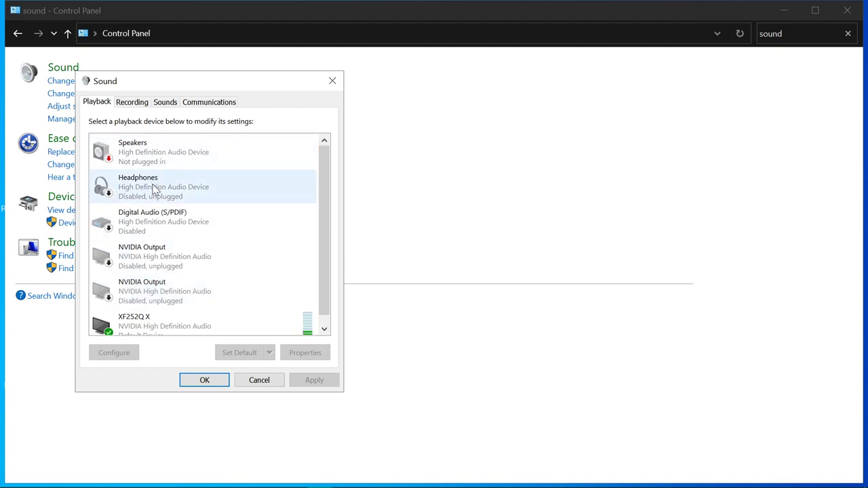
scroll(159, 304, "down", 1)
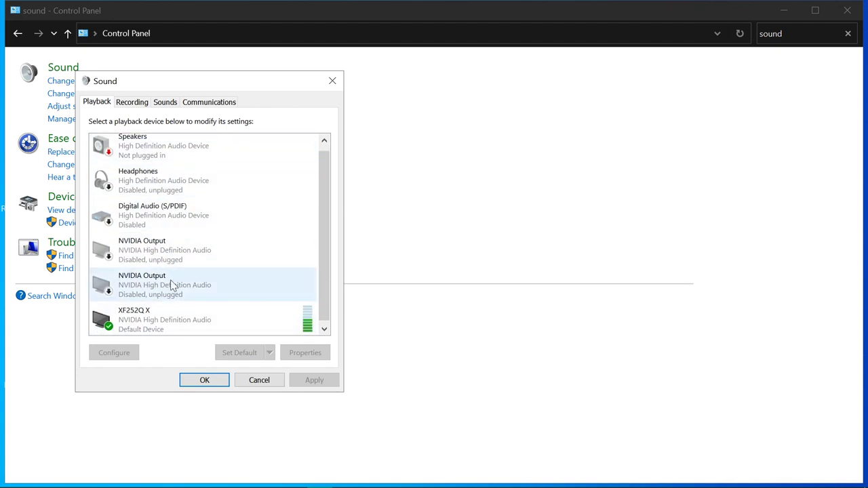
scroll(136, 178, "up", 1)
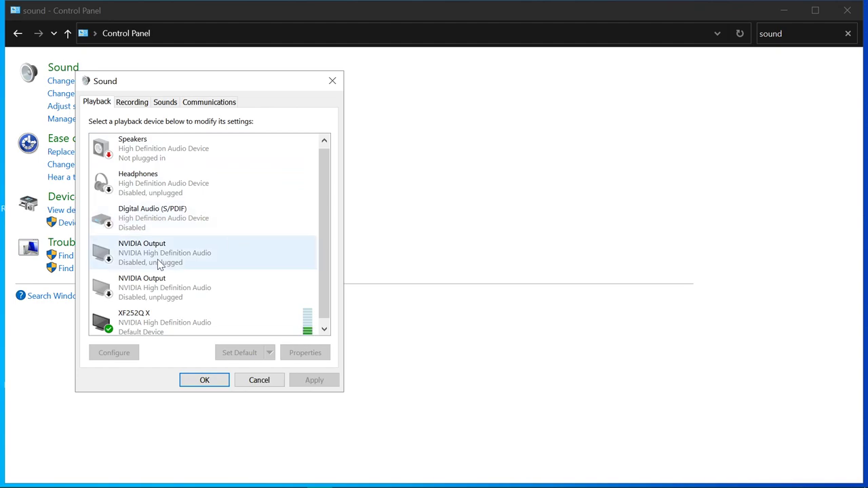
scroll(141, 324, "down", 1)
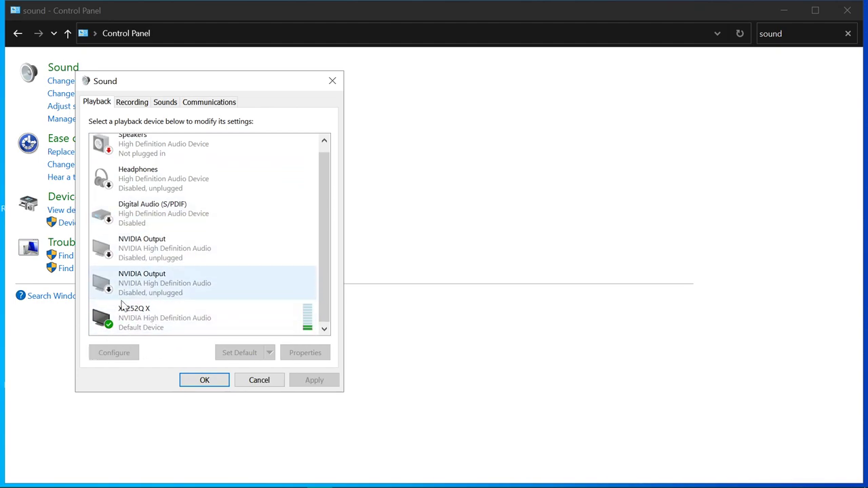
scroll(197, 179, "up", 1)
left_click(140, 105)
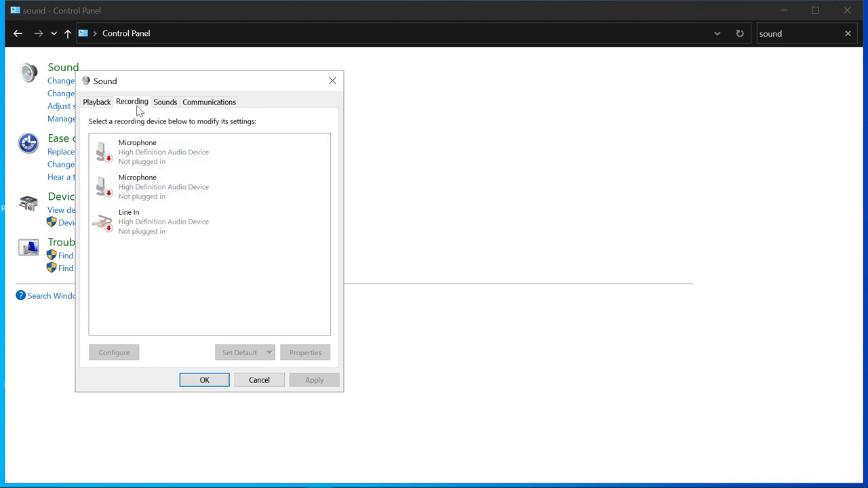
left_click(98, 103)
Check the available options for the Speakers and XF252Q X playback devices, and view the Speakers properties without changing them
right_click(146, 154)
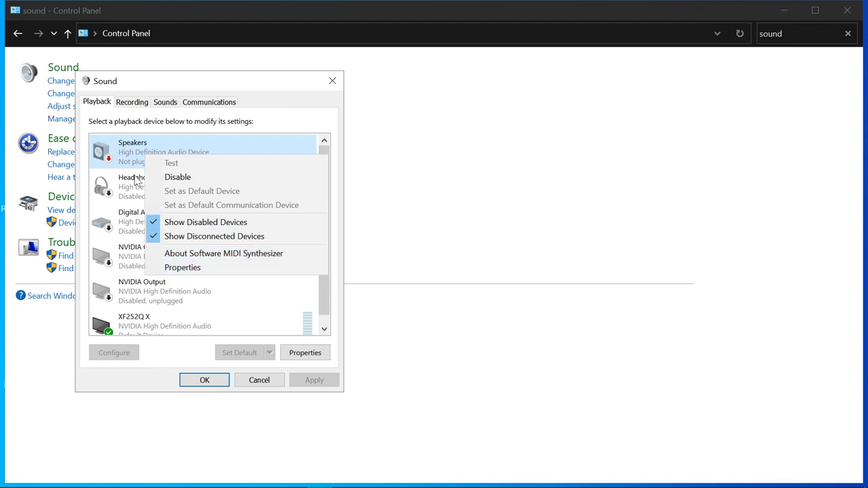
right_click(121, 327)
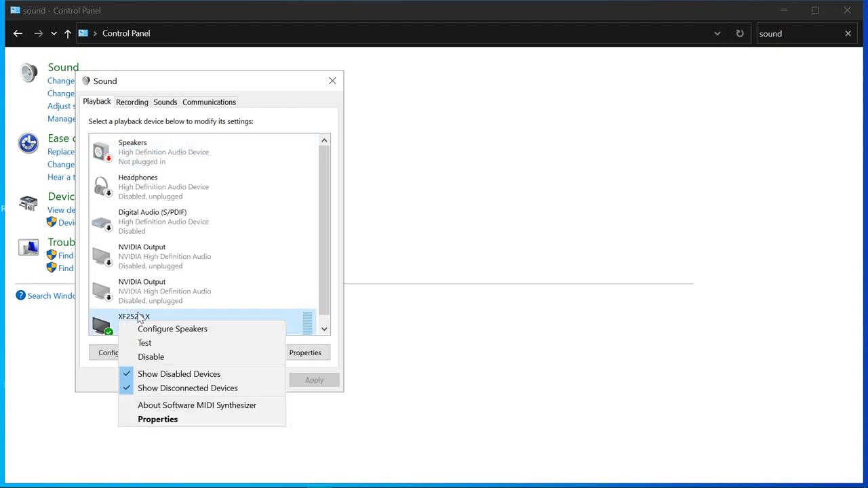
right_click(140, 155)
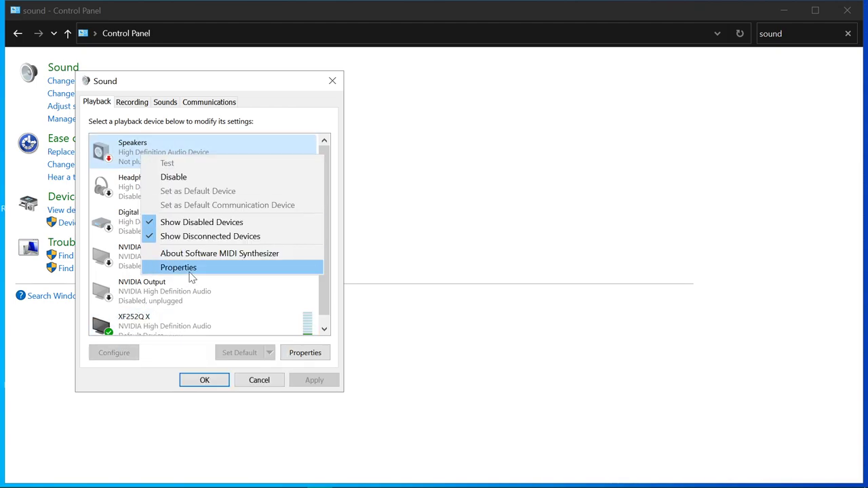
left_click(185, 269)
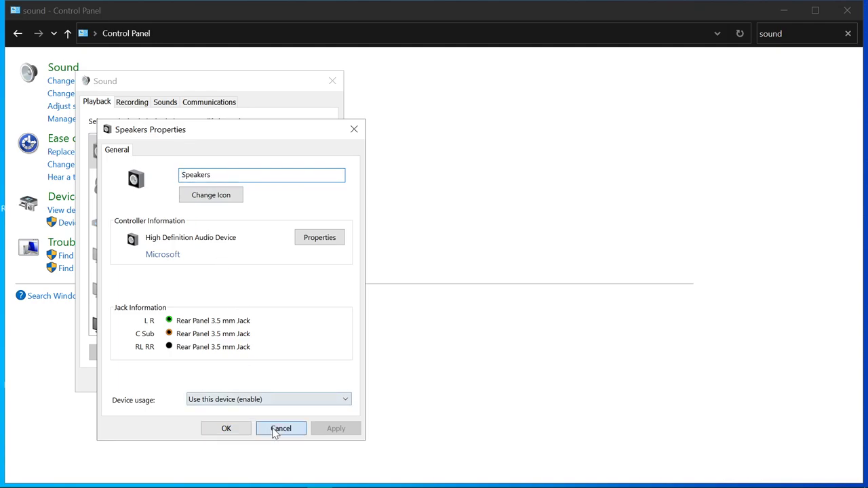
left_click(275, 430)
View the system sound scheme settings, recheck the Speakers device properties, and close the Sound dialog
left_click(168, 105)
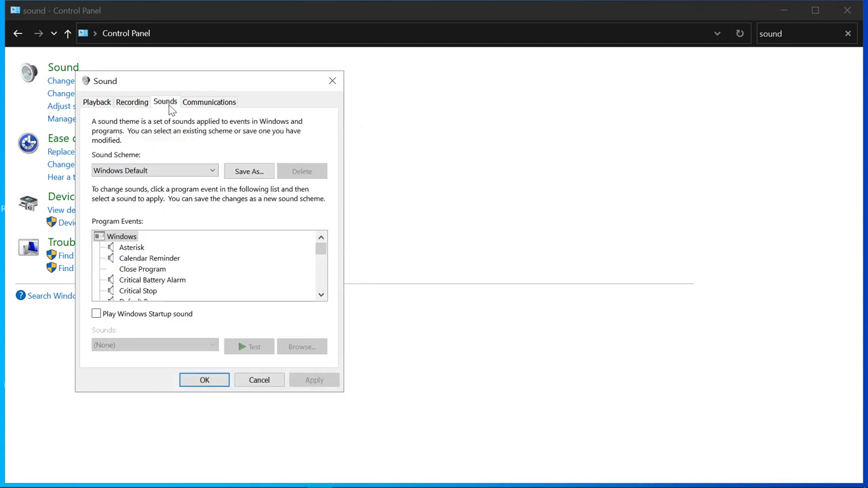
left_click(97, 103)
left_click(151, 143)
right_click(150, 143)
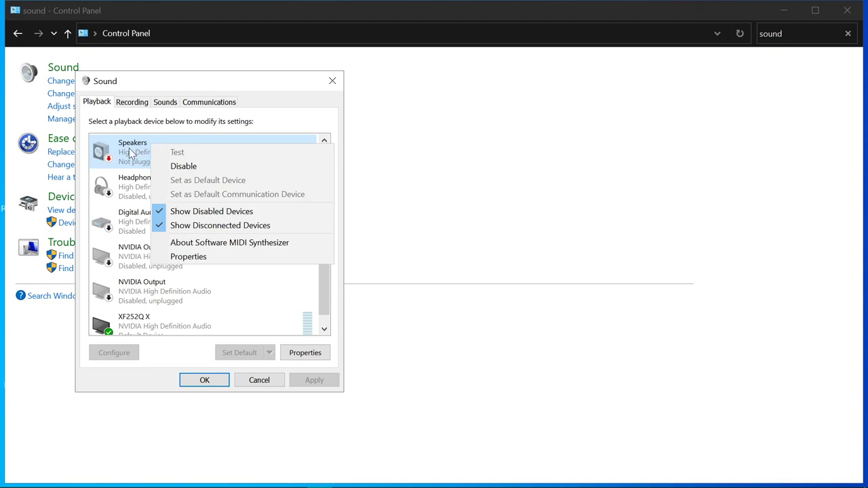
key("r")
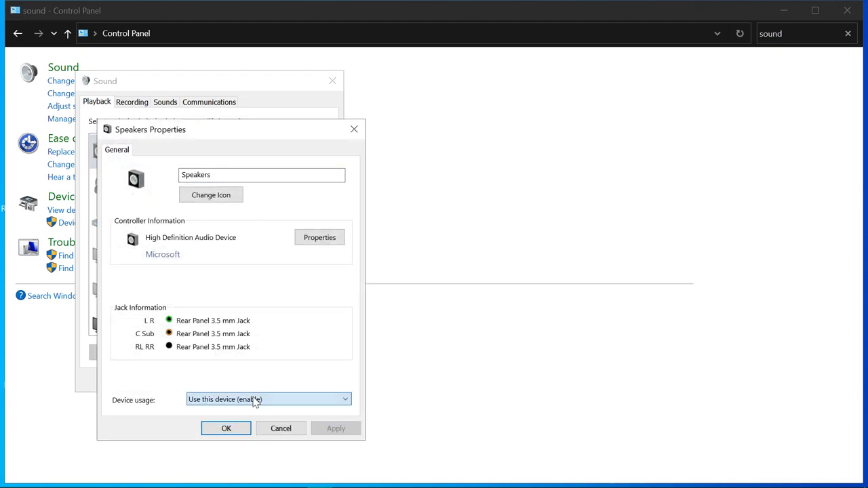
left_click(275, 428)
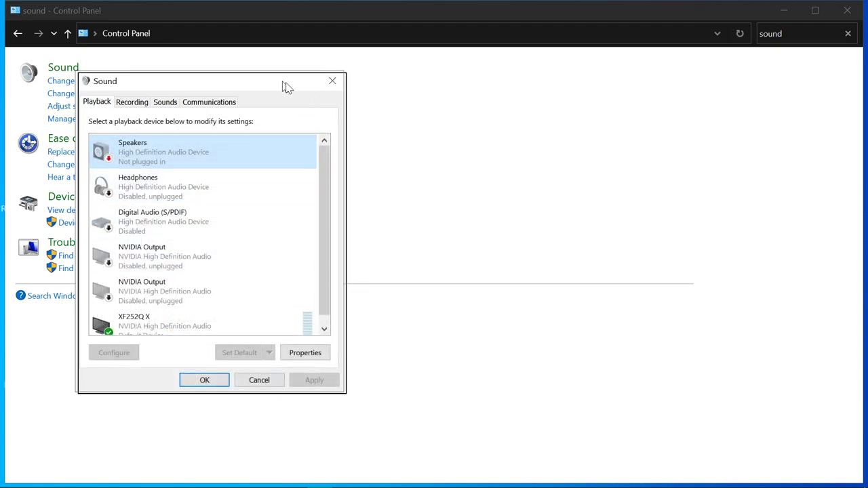
left_click_drag(284, 85, 425, 105)
left_click(476, 102)
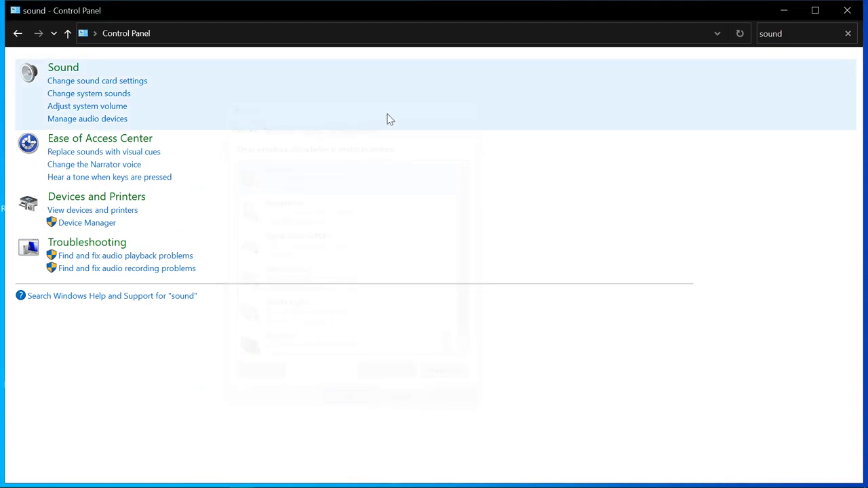
Reopen the Sound dialog through the system sounds link and view the Speakers properties from the playback devices
left_click(111, 94)
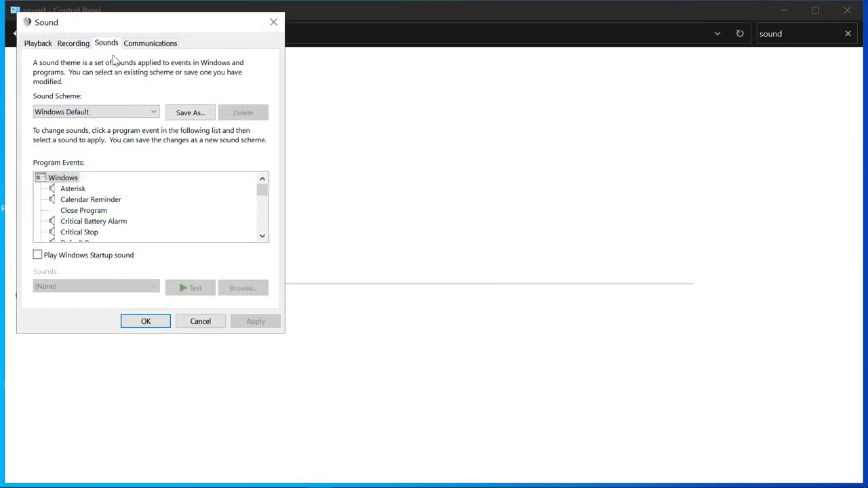
left_click(73, 43)
left_click(38, 42)
double_click(68, 90)
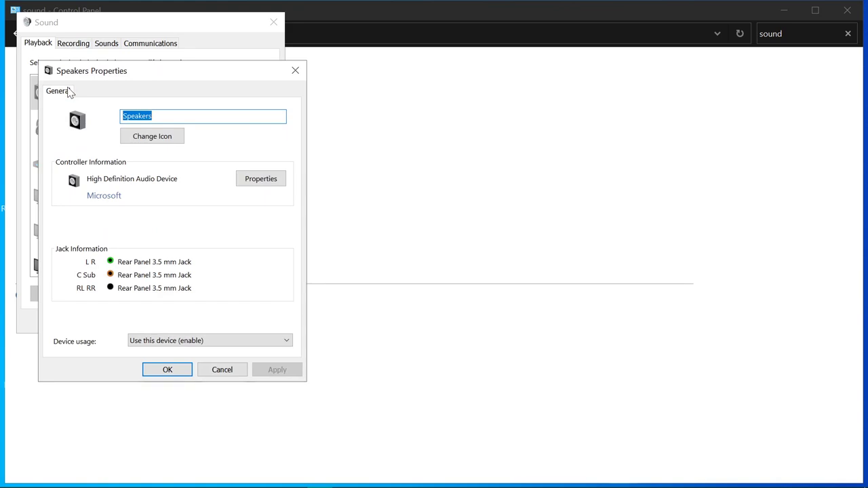
key("Escape")
Examine the driver, details and events of the Speakers' High Definition Audio Device controller, and close its properties unchanged
double_click(234, 105)
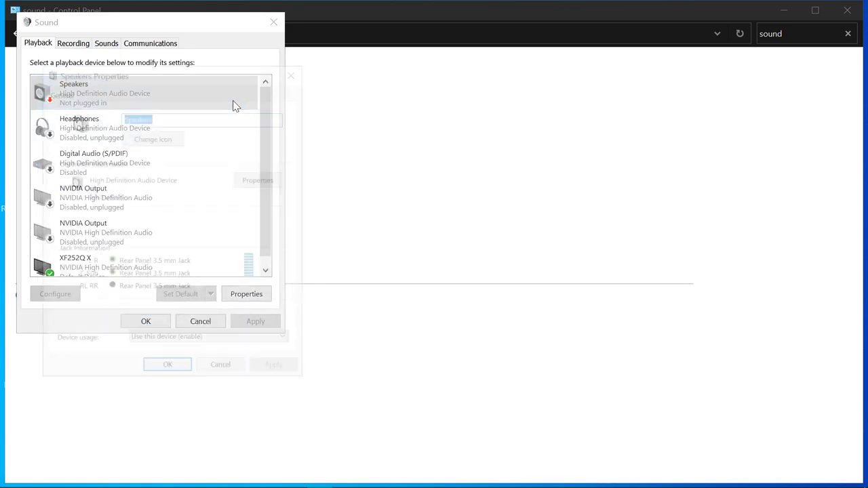
left_click(268, 183)
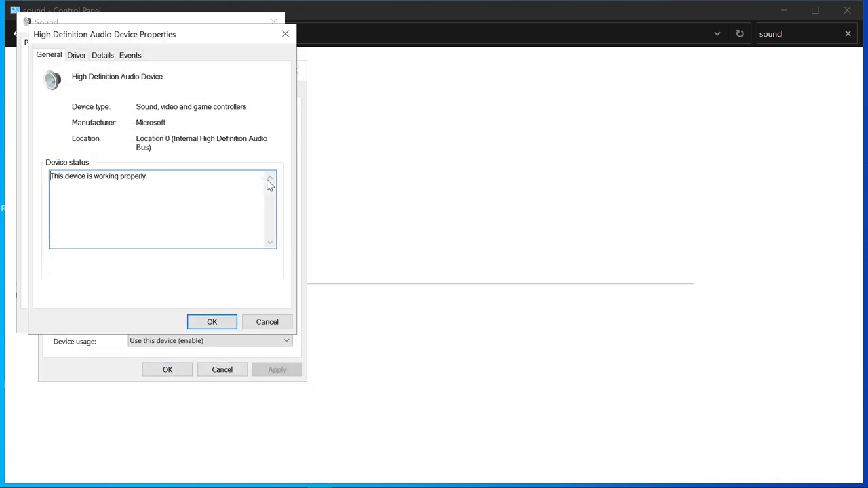
left_click(76, 56)
left_click(102, 57)
left_click(128, 55)
left_click(108, 58)
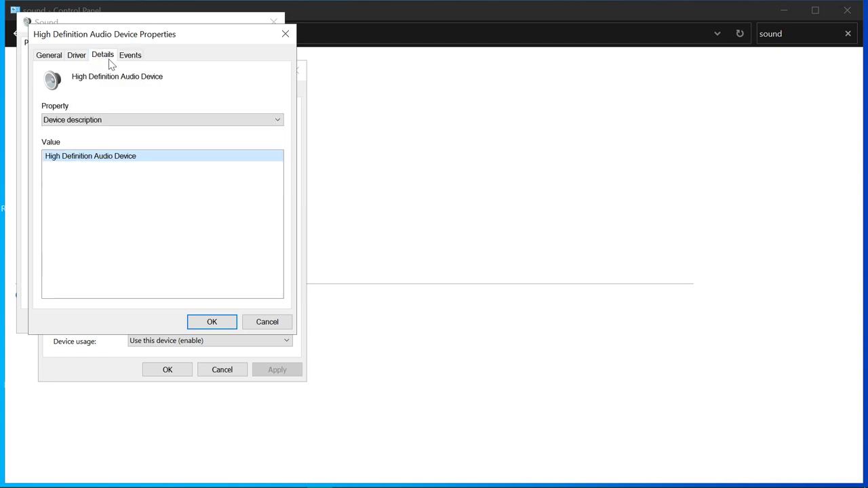
left_click(279, 324)
left_click(295, 71)
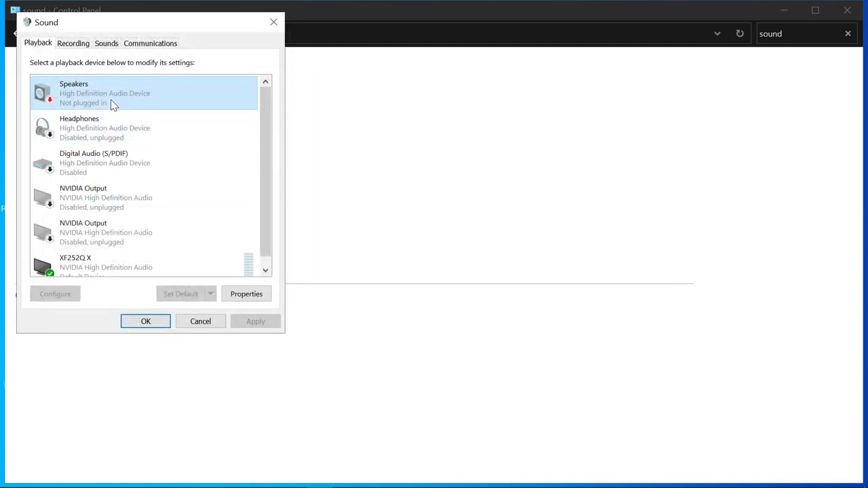
Review the Recording, Sounds and Communications settings, and close the Sound dialog without changes
left_click(59, 46)
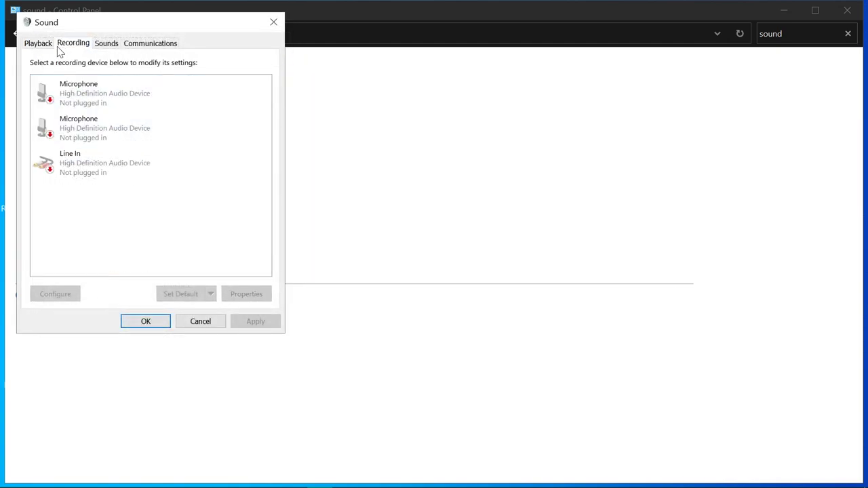
right_click(99, 86)
left_click(139, 45)
left_click(107, 44)
left_click(122, 112)
left_click(157, 49)
left_click(152, 43)
left_click(273, 22)
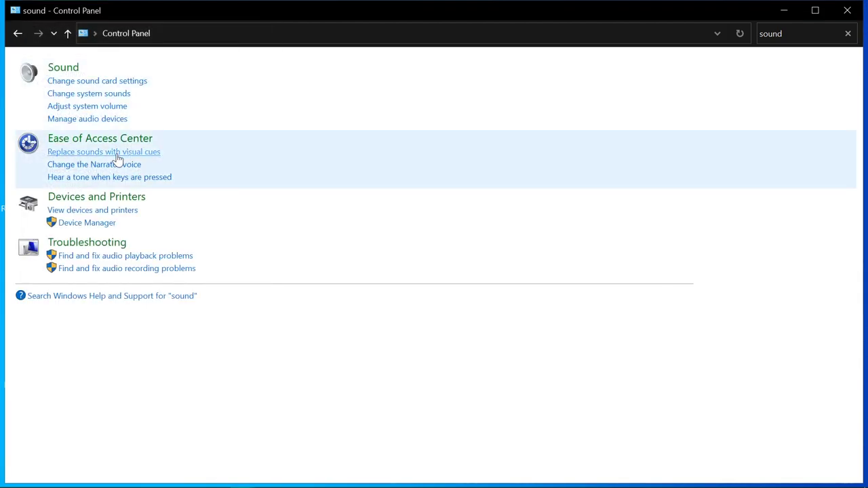
Check the system volume mixer, close it, and open the audio device management dialog
left_click(99, 108)
left_click(293, 65)
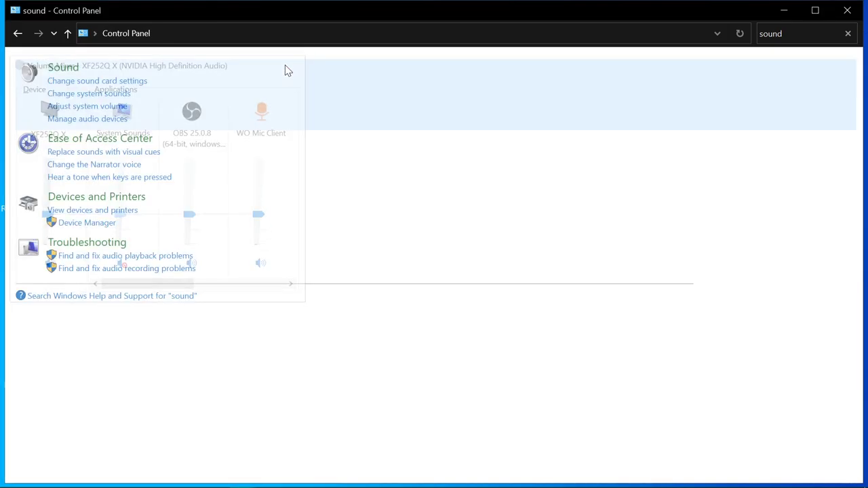
left_click(88, 120)
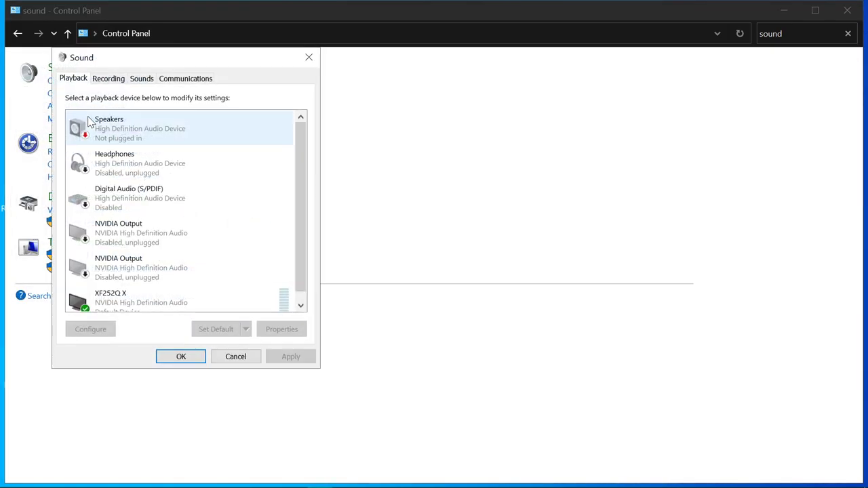
View the properties of the Speakers playback device and close them without changes
double_click(87, 120)
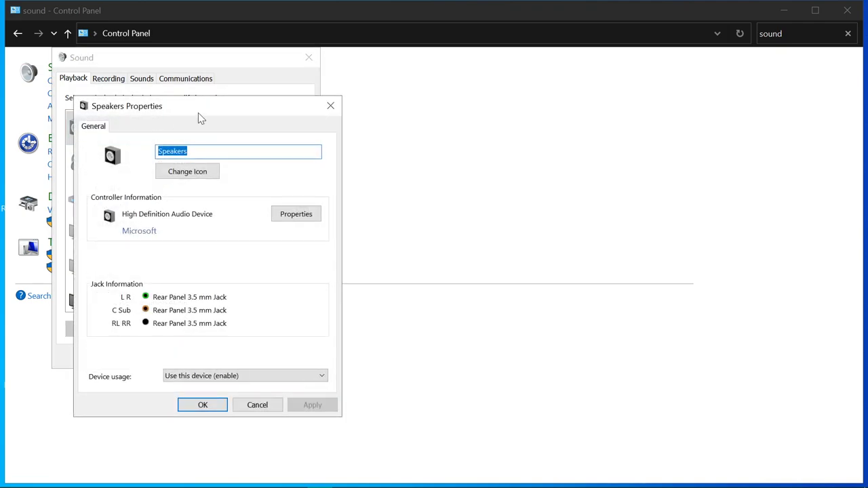
left_click(331, 107)
right_click(178, 129)
left_click(210, 243)
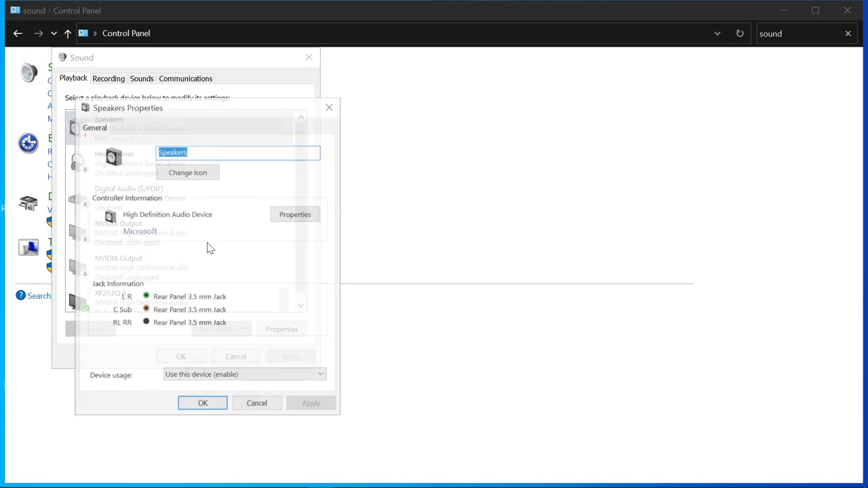
left_click(331, 107)
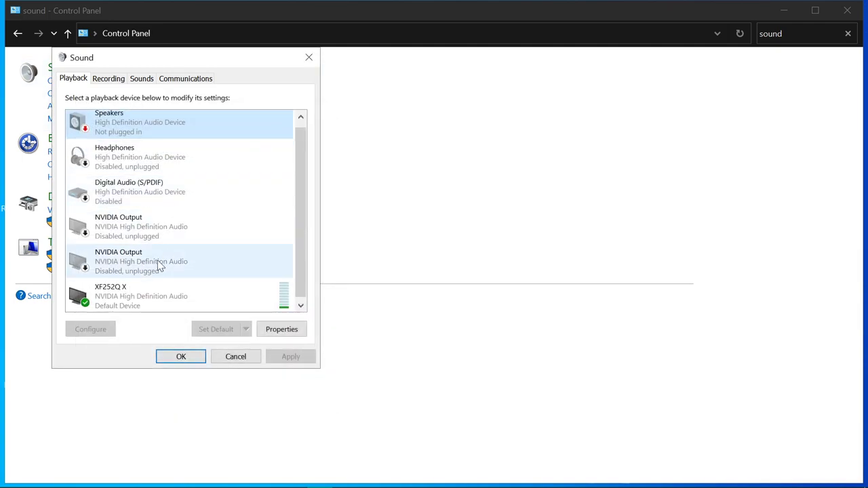
Open the speaker configuration for the XF252Q X default device and cancel it
right_click(129, 295)
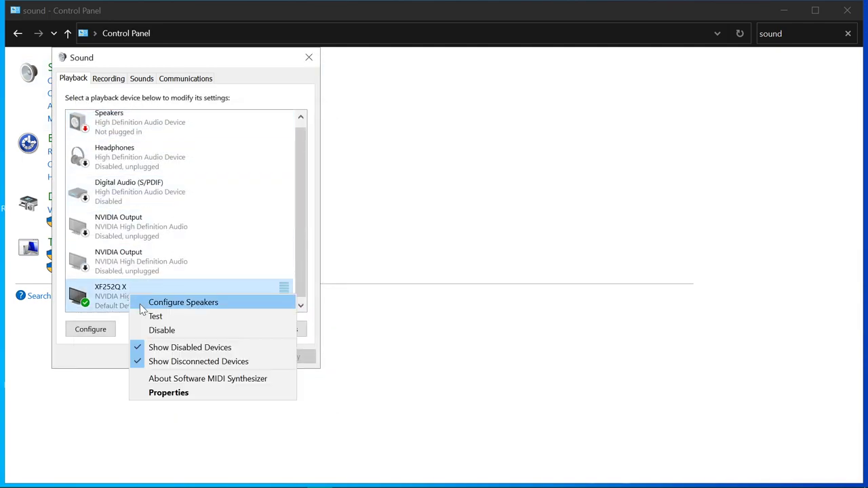
left_click(156, 303)
left_click(332, 362)
Examine the XF252Q X device's supported formats, levels, enhancements and advanced exclusive mode settings, and cancel without changes
right_click(215, 295)
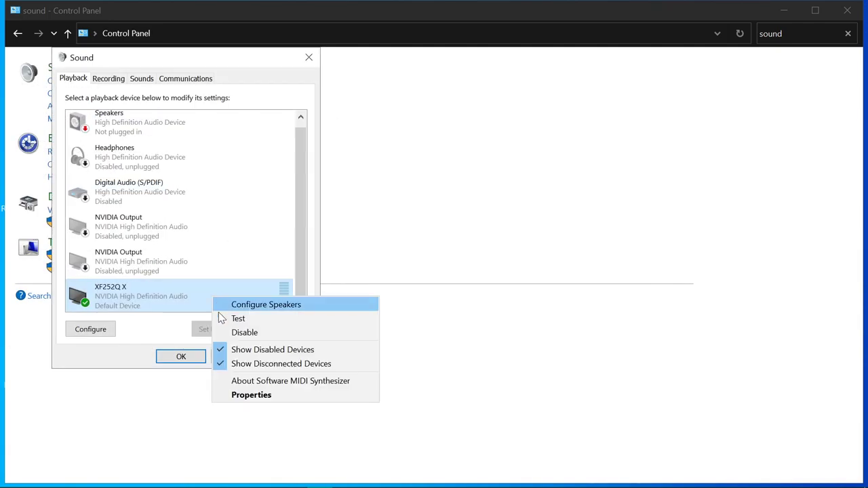
left_click(251, 396)
left_click(141, 126)
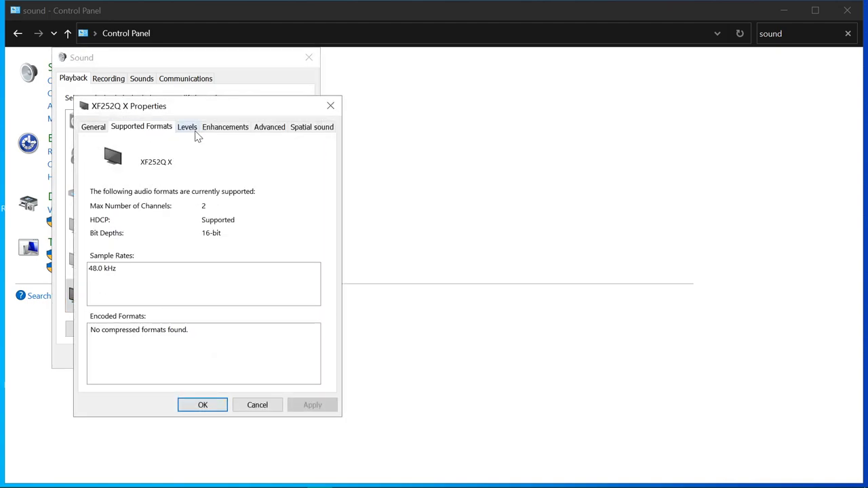
left_click(225, 127)
left_click(190, 127)
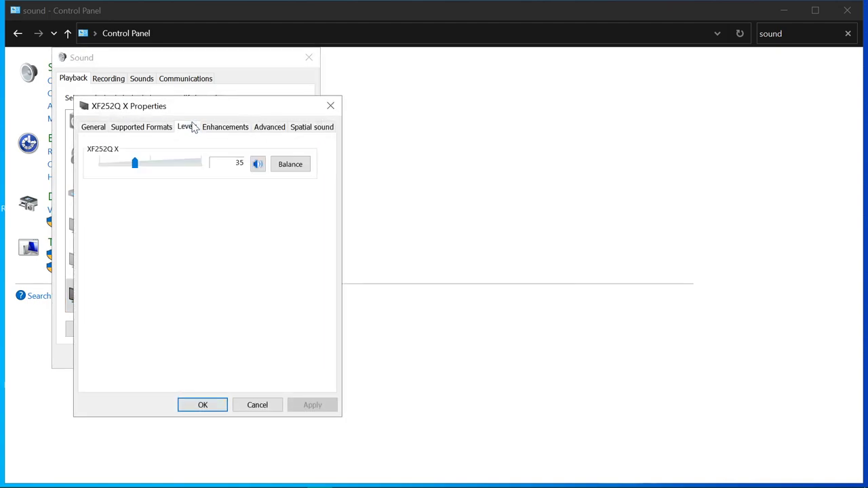
left_click(268, 129)
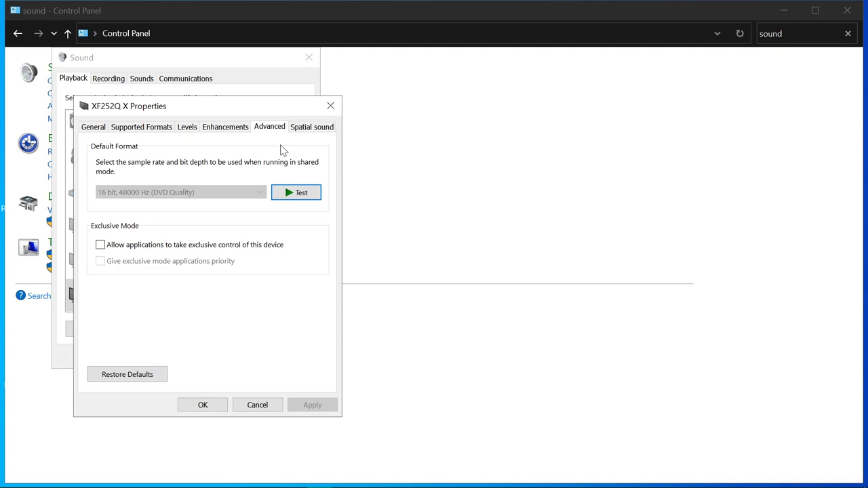
left_click_drag(277, 107, 470, 98)
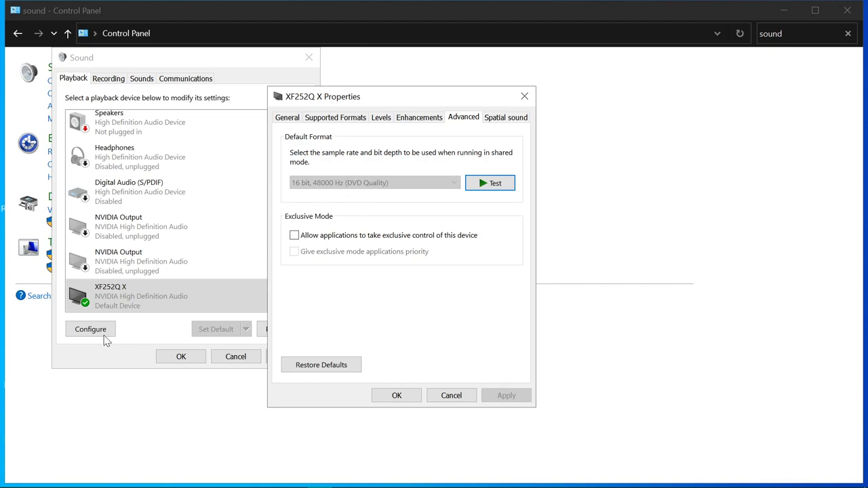
left_click(450, 396)
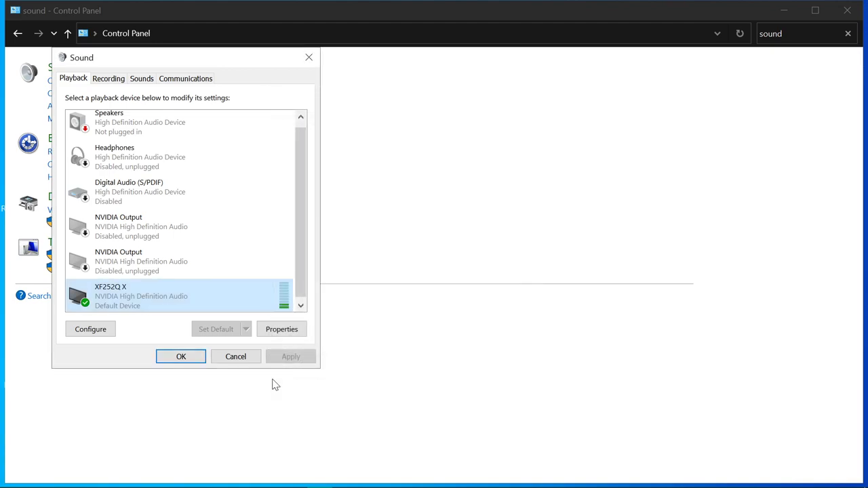
Cancel the Sound dialog and search Windows for "latency"
left_click(246, 363)
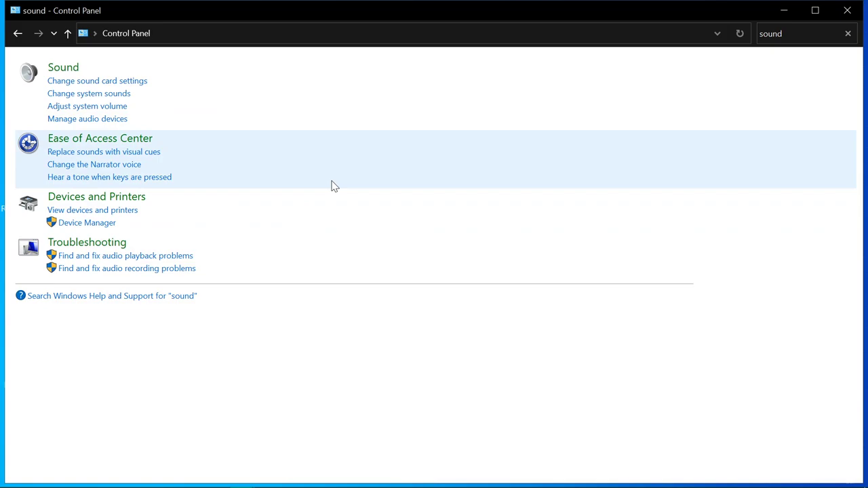
left_click(11, 478)
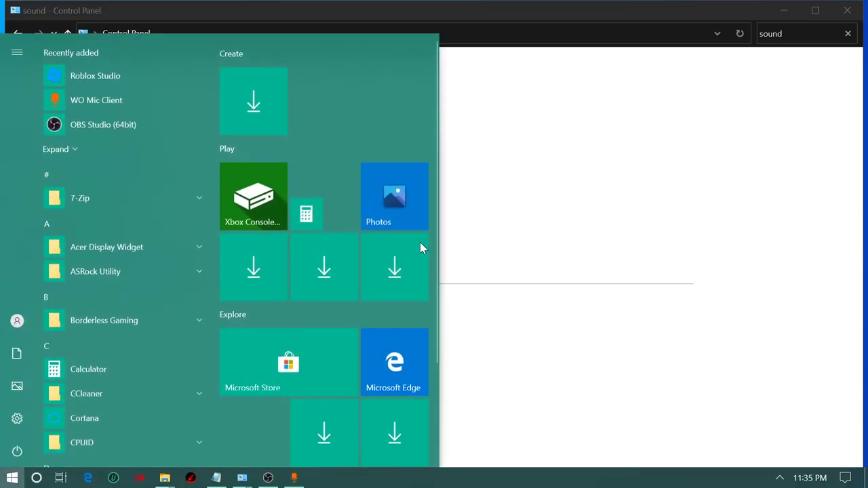
type("tency mon")
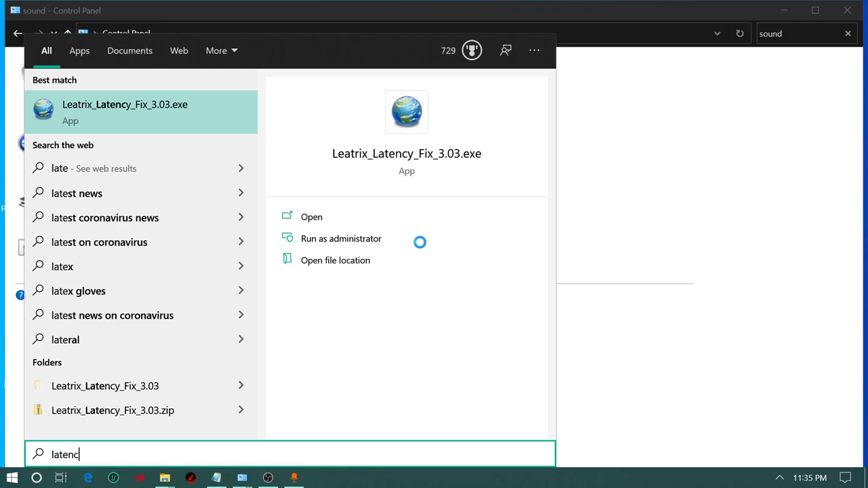
key("BackSpace")
key("BackSpace")
key("BackSpace")
key("BackSpace")
key("BackSpace")
key("BackSpace")
key("BackSpace")
key("BackSpace")
key("BackSpace")
key("BackSpace")
key("BackSpace")
type("latency")
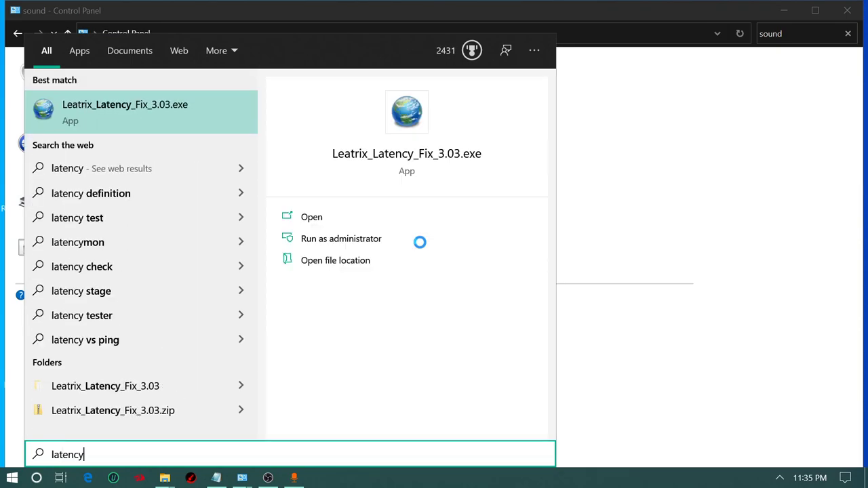
Open Leatrix Latency Fix 3.03, close it without installing, and close the Control Panel
left_click(222, 113)
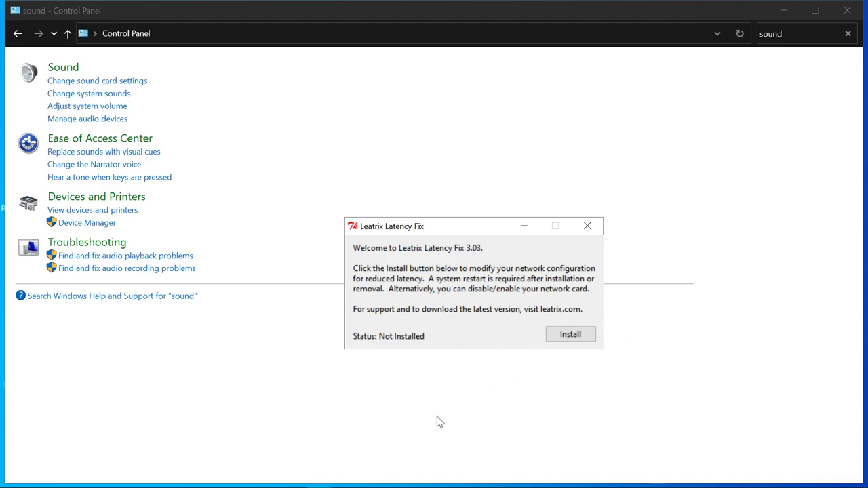
left_click(587, 227)
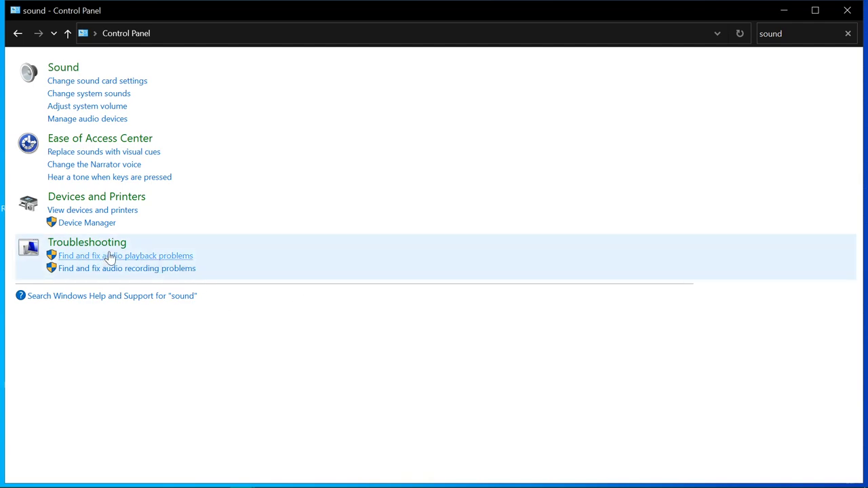
left_click(847, 10)
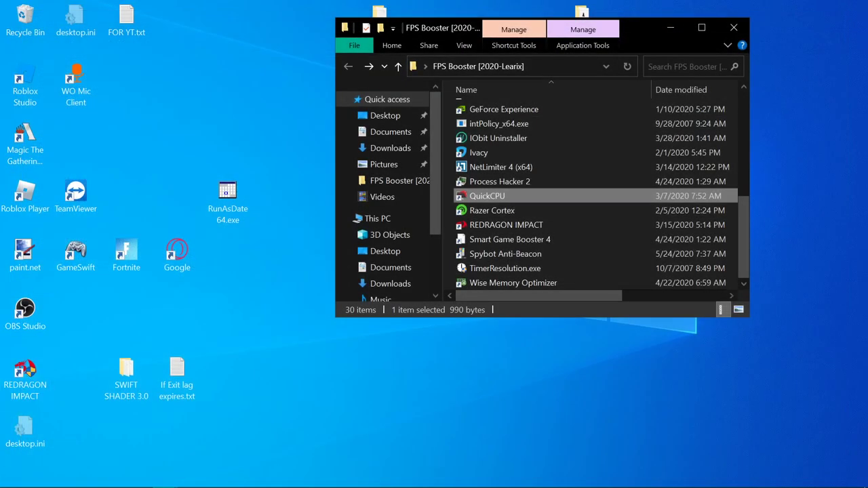
Launch LatencyMon from its program folder and start analyzing the system's latency
key("super")
scroll(135, 244, "down", 6)
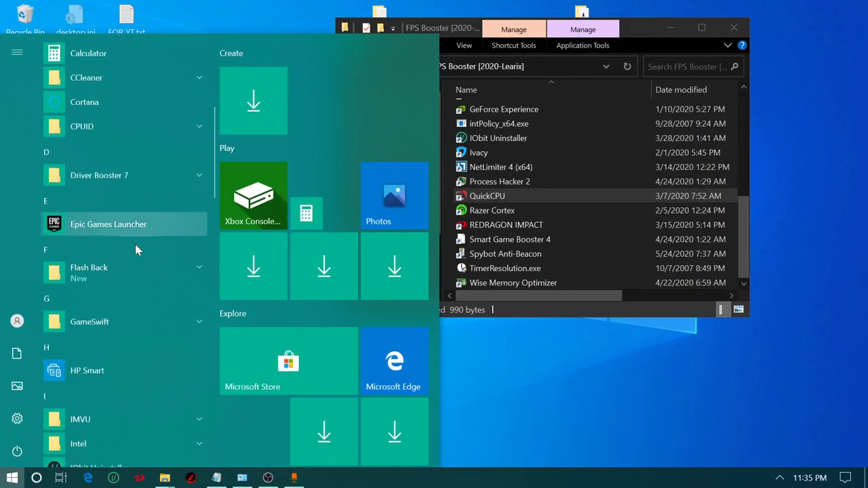
scroll(119, 268, "down", 2)
left_click(134, 233)
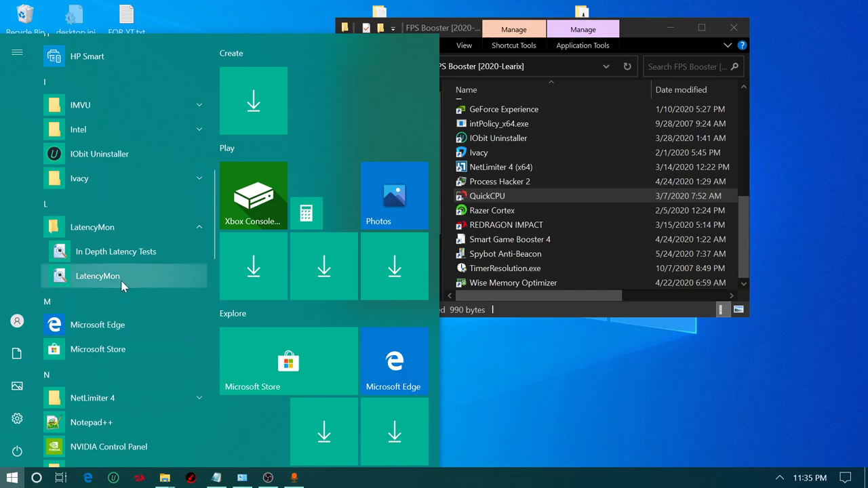
left_click(139, 283)
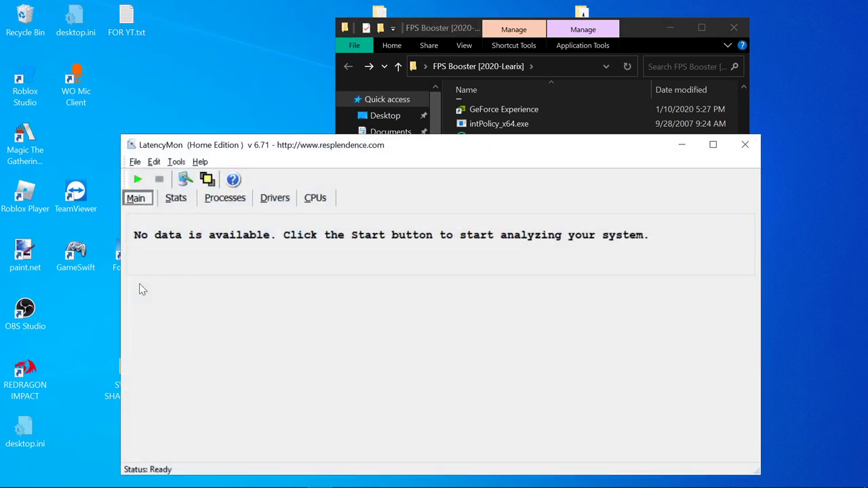
left_click(137, 179)
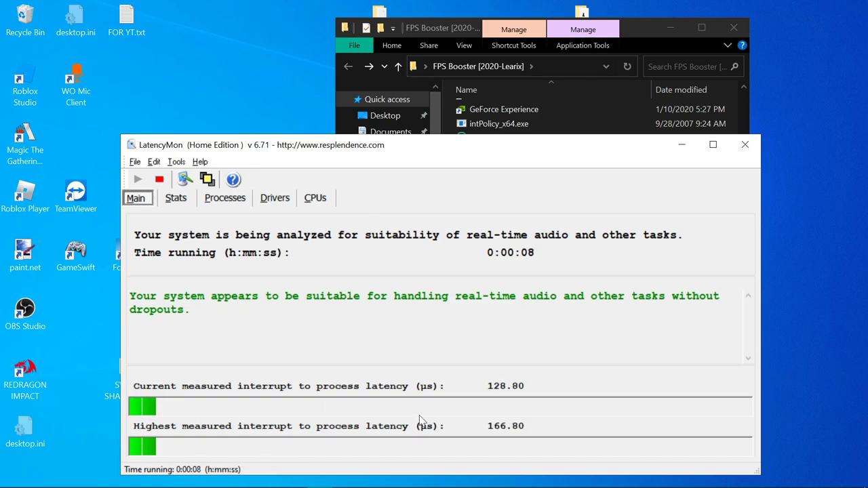
Examine LatencyMon's processes, main latency results, drivers and CPU statistics, and close the program
left_click(226, 201)
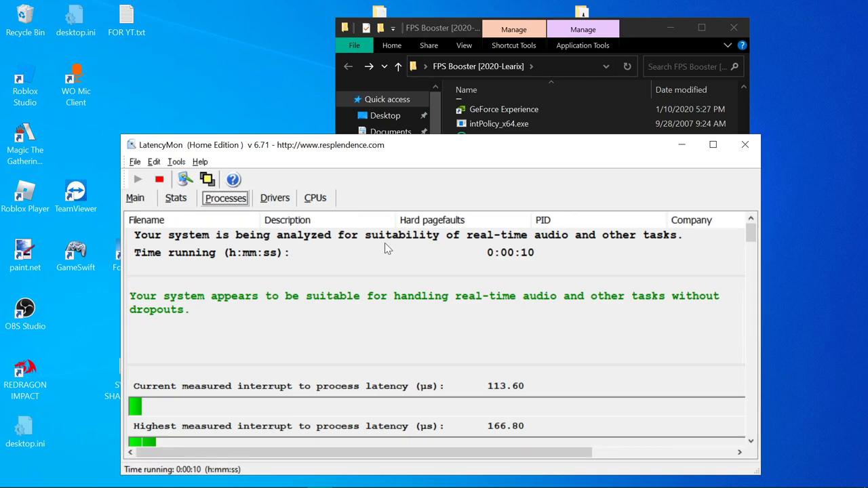
left_click(137, 198)
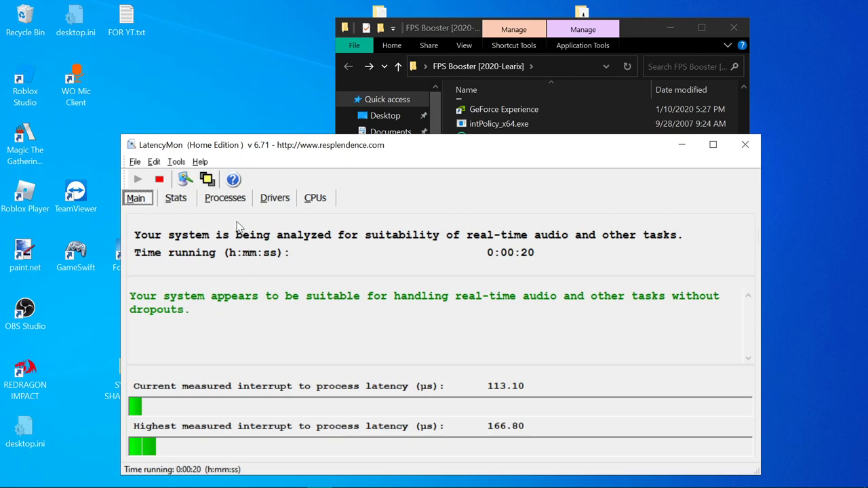
left_click(225, 198)
left_click(275, 198)
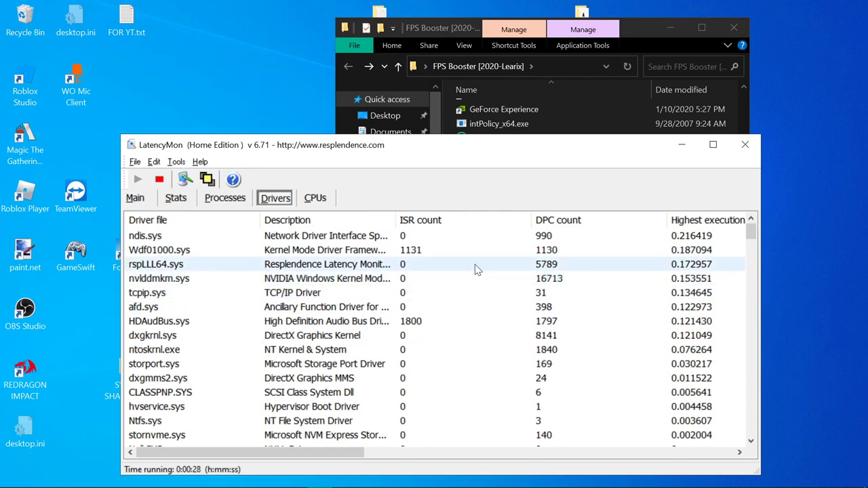
left_click(316, 198)
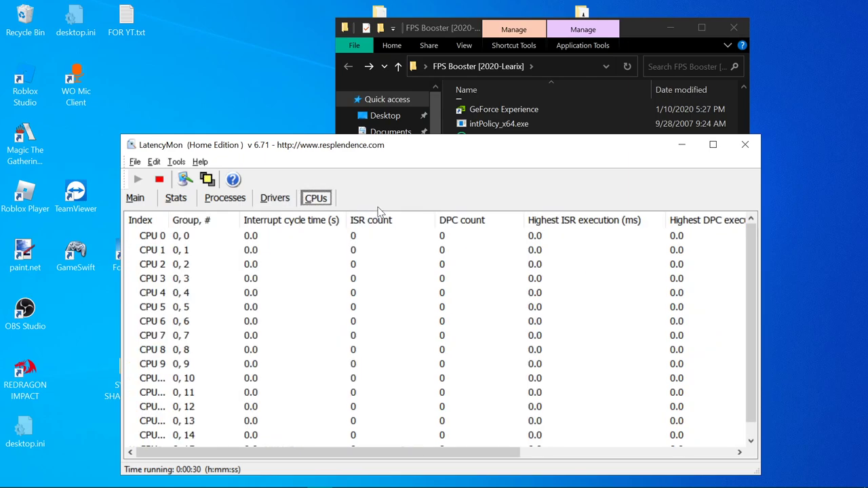
left_click(745, 144)
scroll(407, 217, "down", 2)
scroll(384, 222, "up", 2)
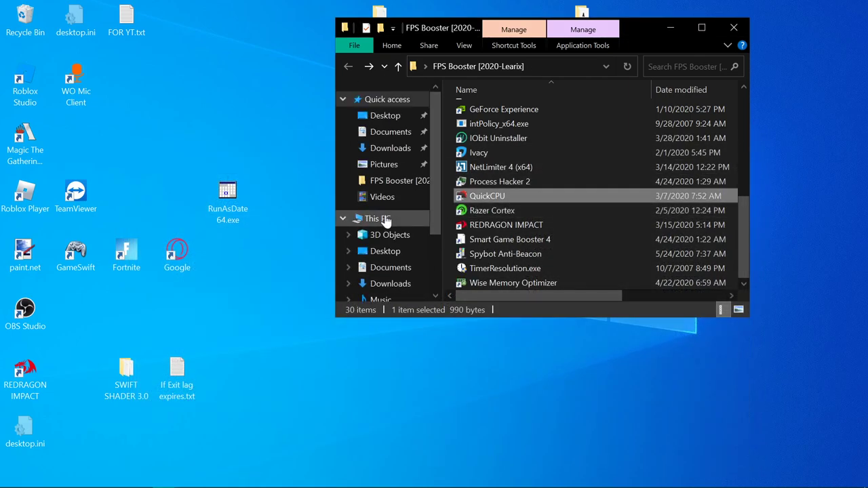
key("super")
type("blockall")
key("BackSpace")
key("BackSpace")
key("BackSpace")
key("BackSpace")
key("BackSpace")
key("BackSpace")
key("BackSpace")
key("BackSpace")
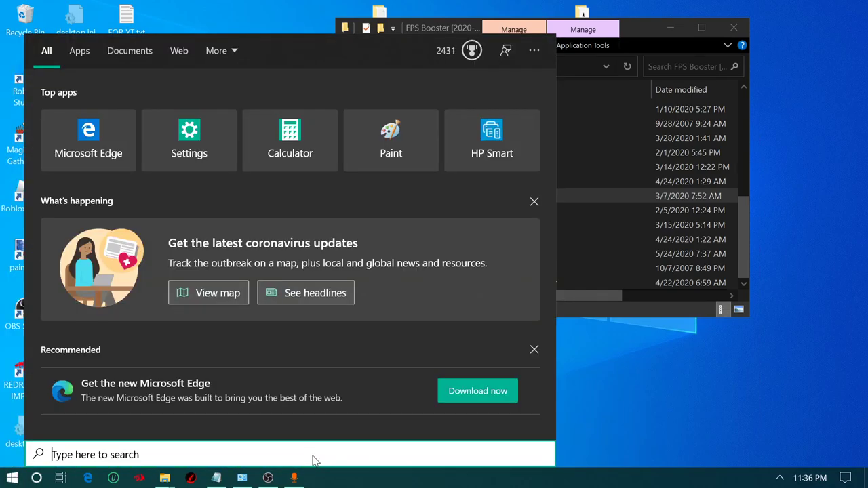
left_click(786, 396)
Maximize the FPS Booster folder window and look through the files in Downloads
left_click(701, 27)
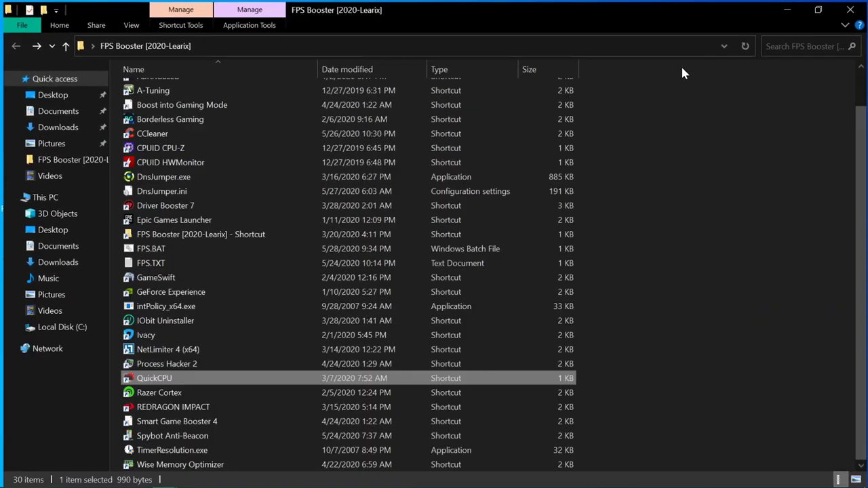
left_click(44, 110)
left_click(53, 126)
scroll(158, 191, "down", 3)
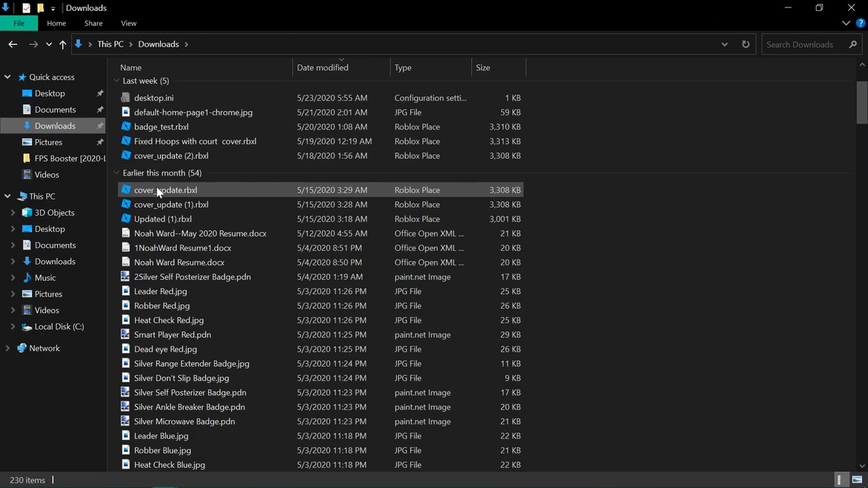
scroll(158, 191, "down", 3)
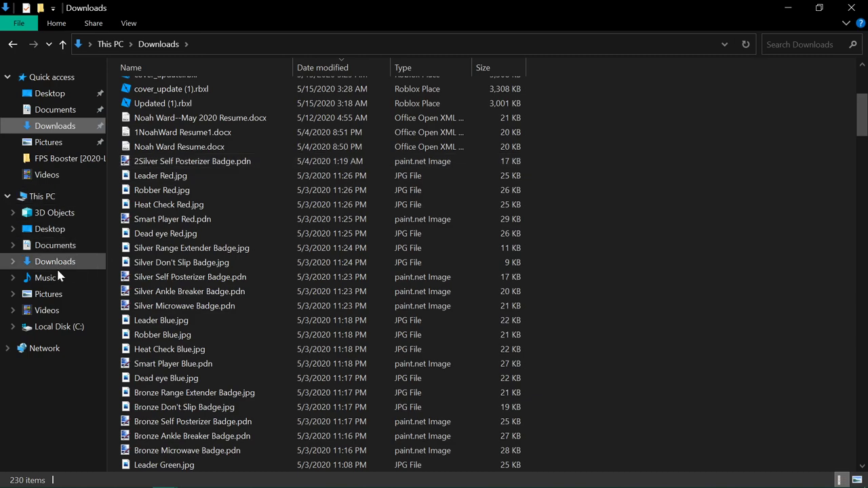
Open the Windows folder on Local Disk (C:) and look through its contents
left_click(40, 326)
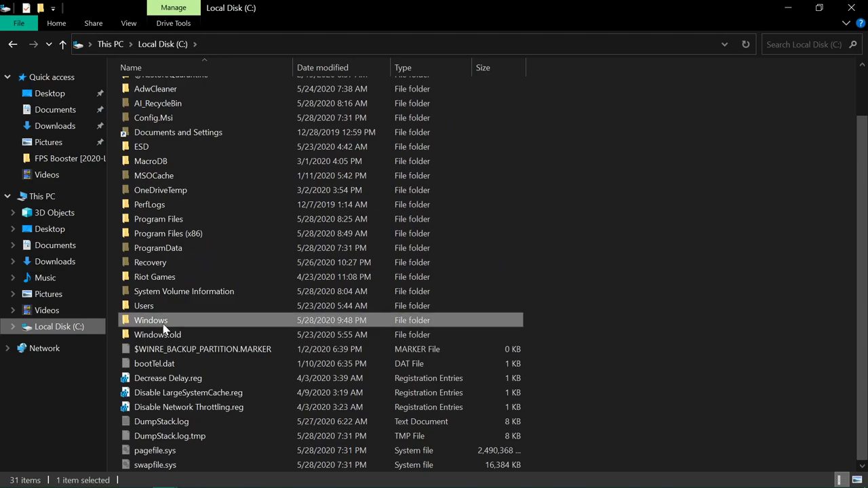
double_click(164, 327)
scroll(213, 204, "down", 10)
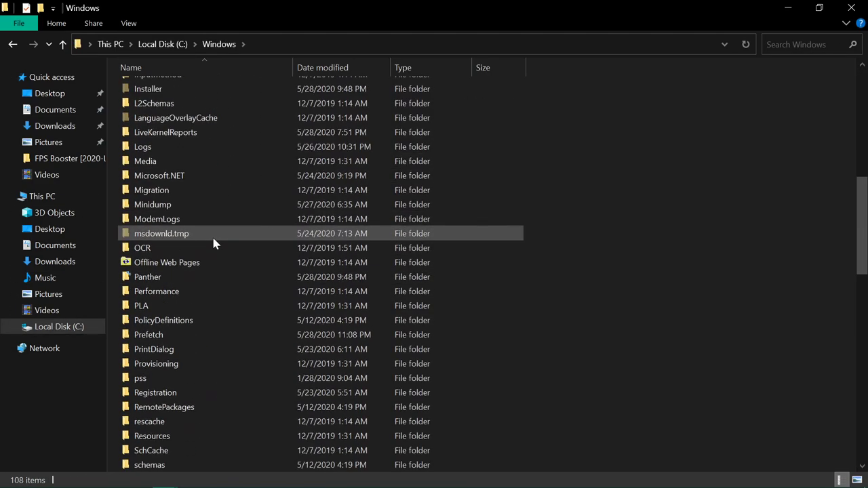
scroll(213, 250, "down", 11)
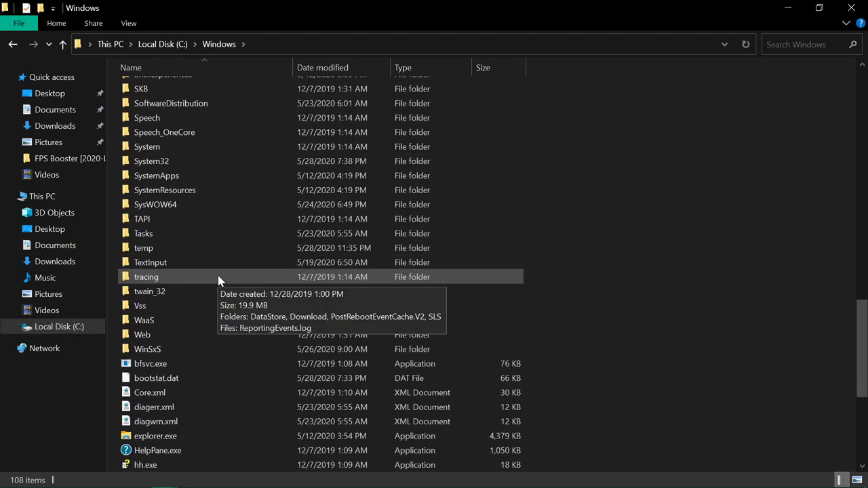
scroll(218, 280, "up", 18)
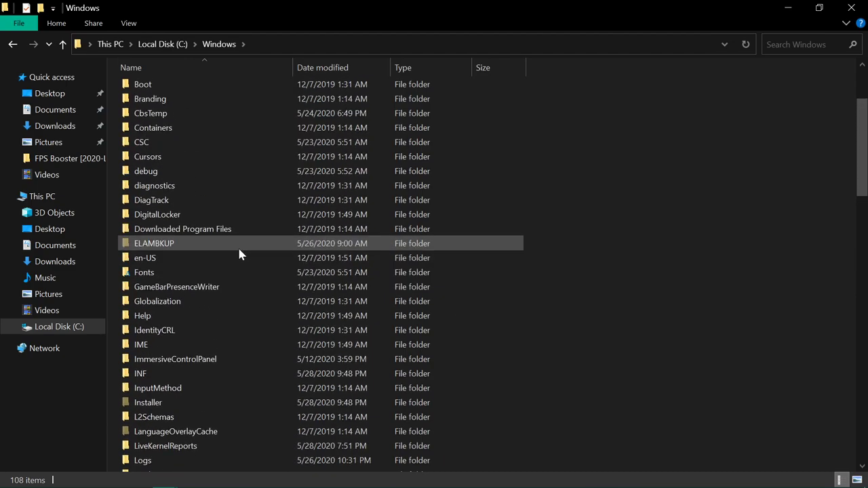
scroll(238, 252, "up", 3)
left_click_drag(861, 149, 854, 390)
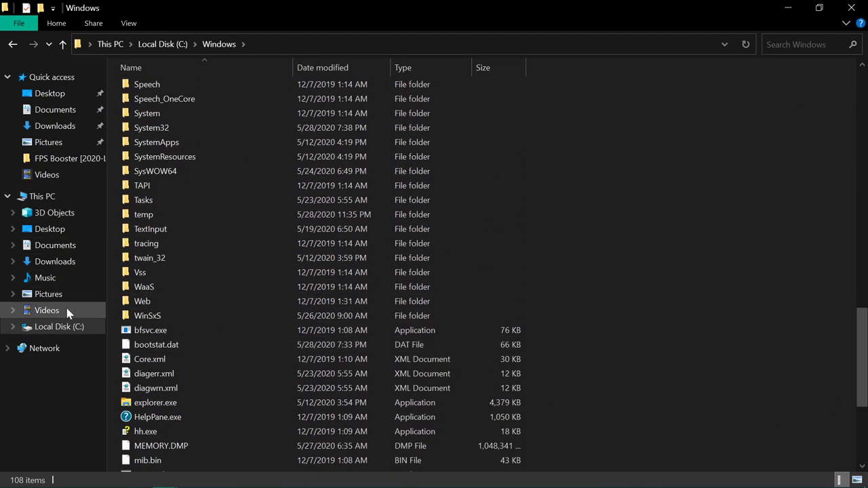
scroll(224, 224, "up", 2)
scroll(227, 298, "up", 5)
scroll(229, 266, "down", 3)
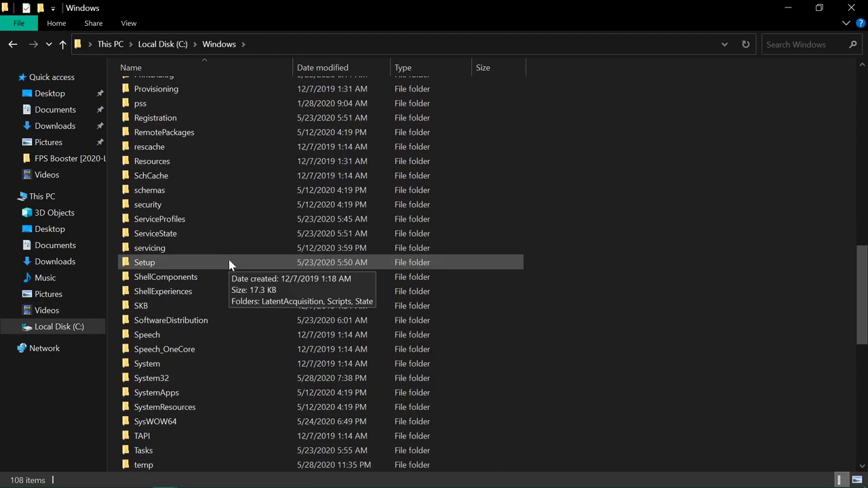
scroll(232, 279, "up", 7)
scroll(219, 317, "up", 11)
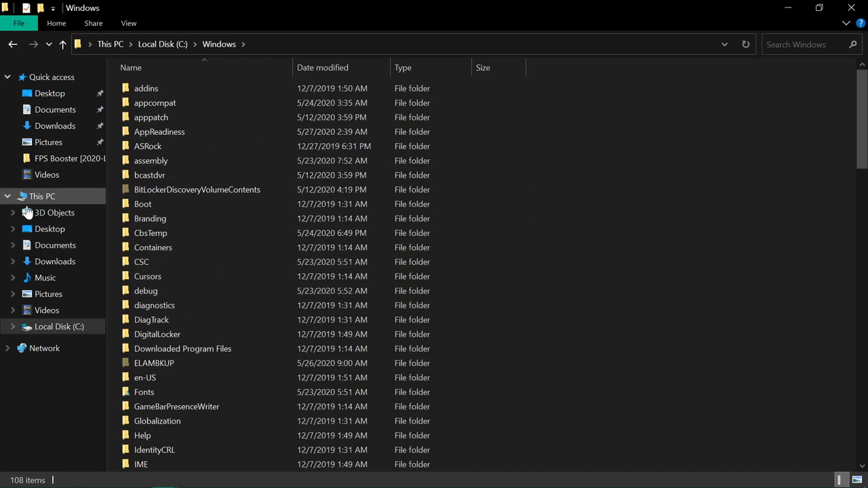
Expand Local Disk (C:) and open the NVIDIA Corporation folder inside Program Files (x86)
left_click(13, 327)
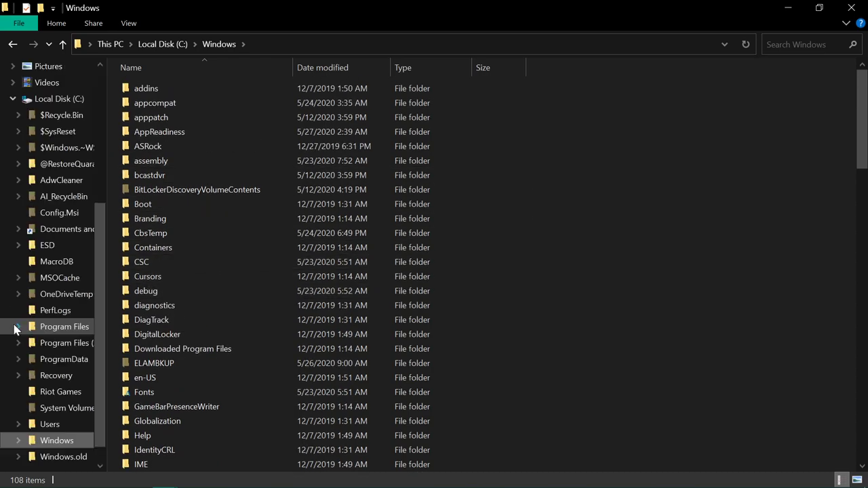
left_click(74, 343)
scroll(204, 264, "down", 5)
scroll(202, 269, "up", 4)
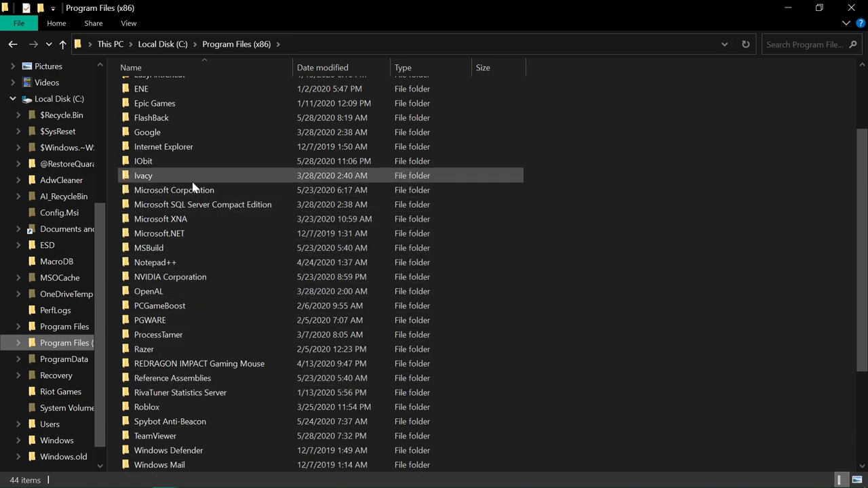
double_click(175, 277)
View the available actions for BlockAll.bat without running it, and close the File Explorer window
right_click(168, 221)
left_click(128, 248)
left_click(171, 242)
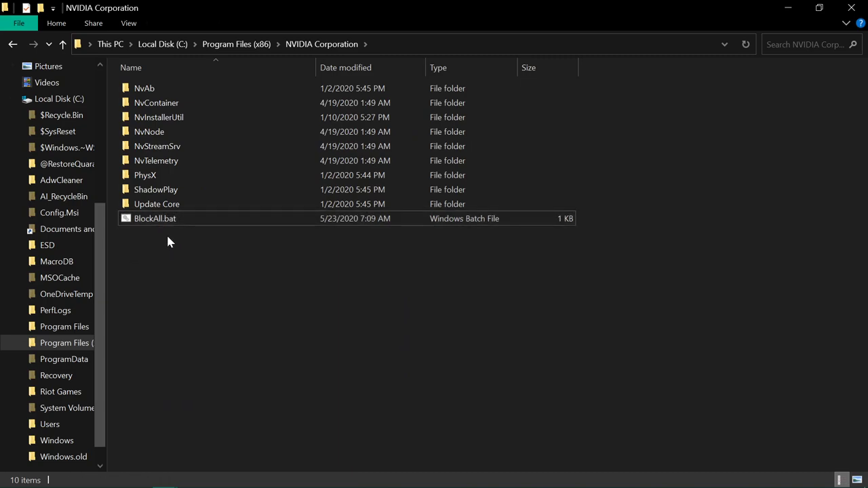
left_click_drag(160, 226, 221, 239)
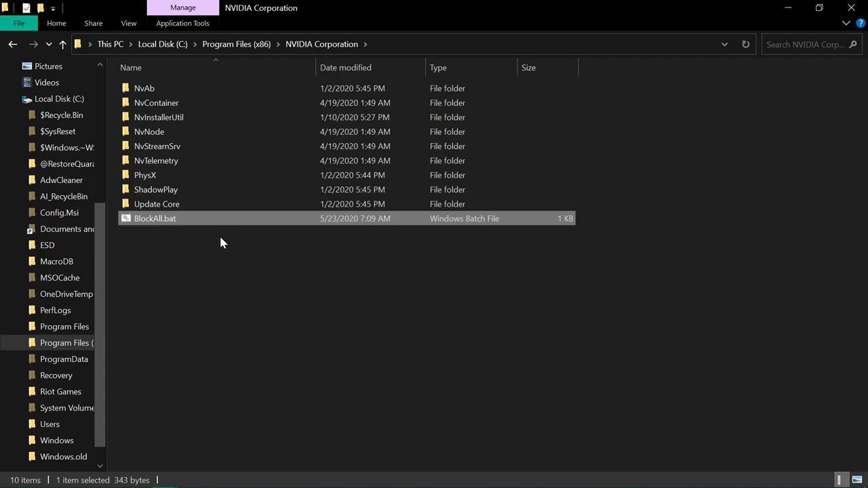
right_click(168, 223)
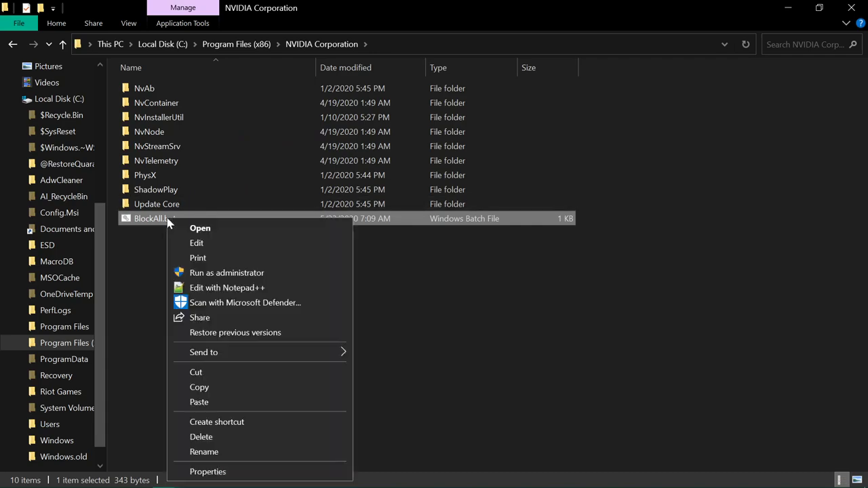
left_click(489, 295)
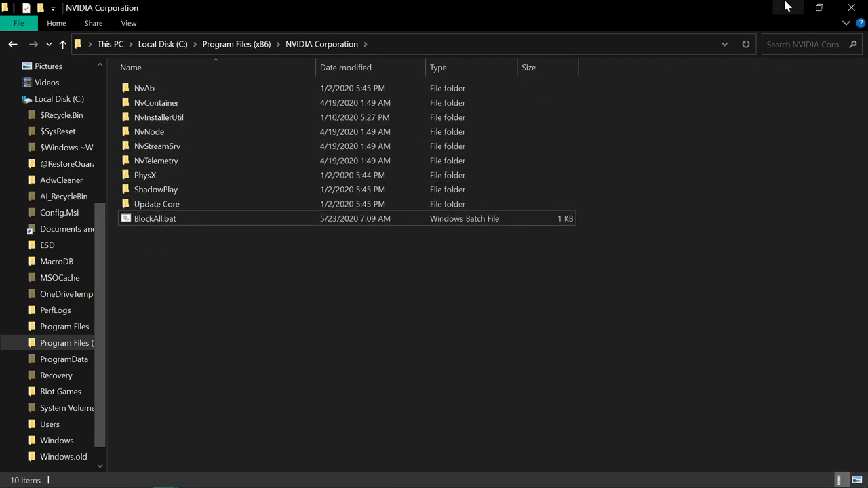
scroll(34, 196, "up", 5)
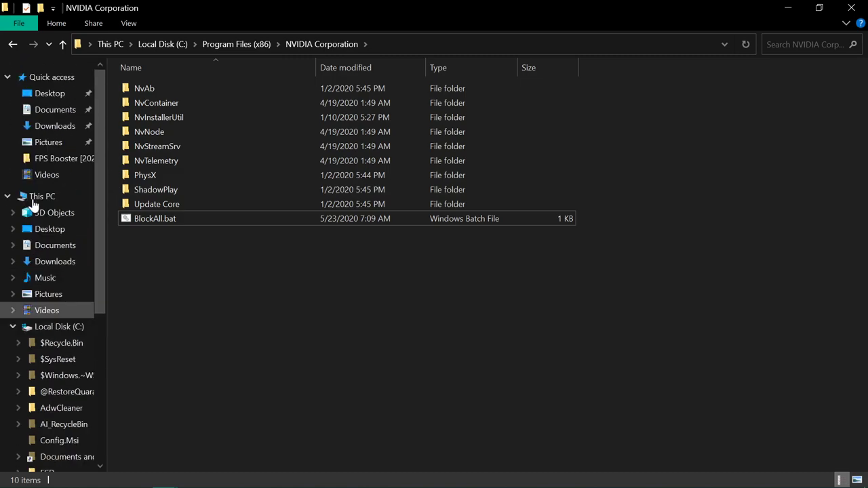
left_click(855, 7)
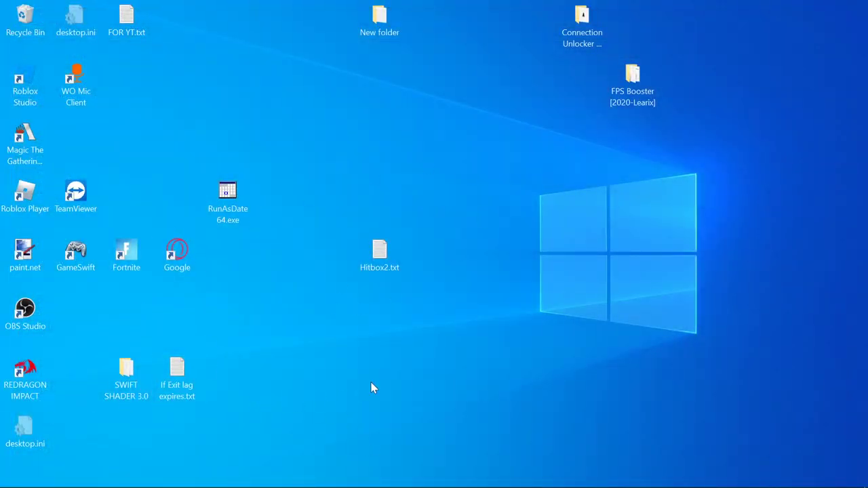
Open the Roblox home page in the browser and start the NRBA Rec [BETA TESTING] game from its page
mouse_move(11, 485)
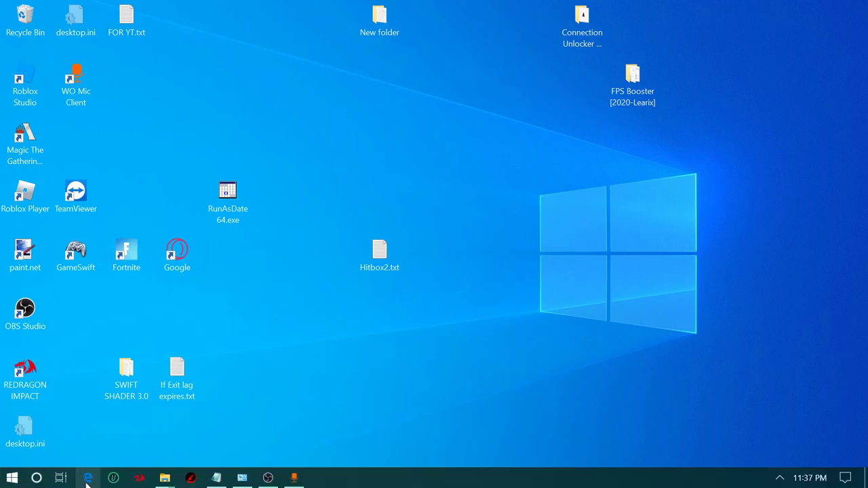
key("super+1")
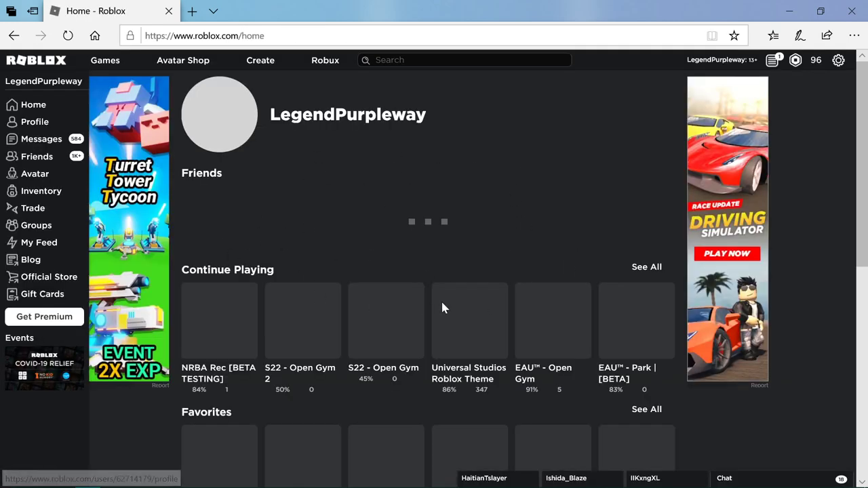
left_click(233, 322)
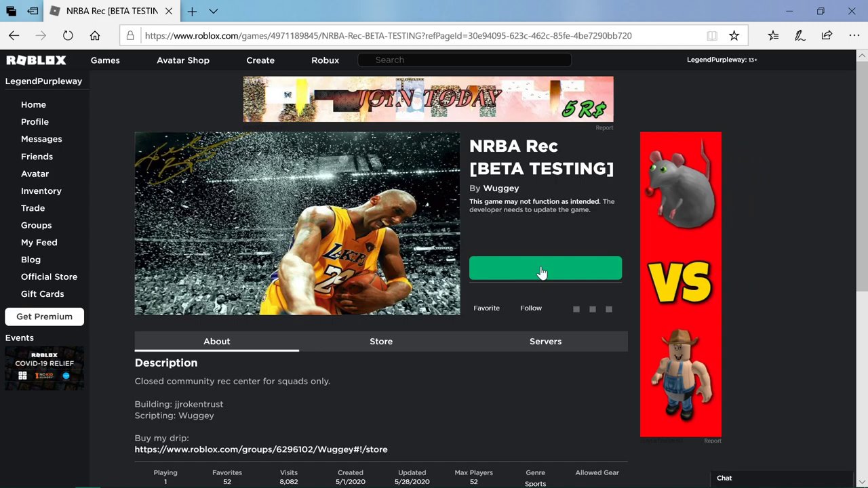
left_click(542, 272)
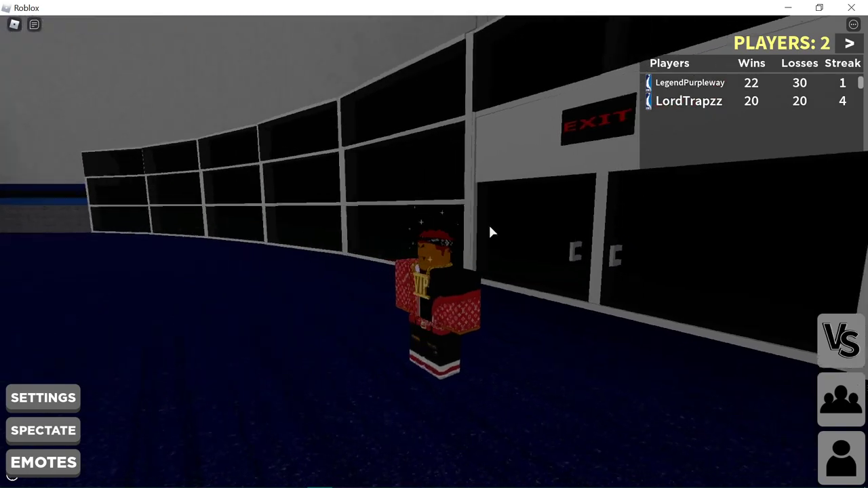
Show the performance and network statistics overlays in the running game
key("shift")
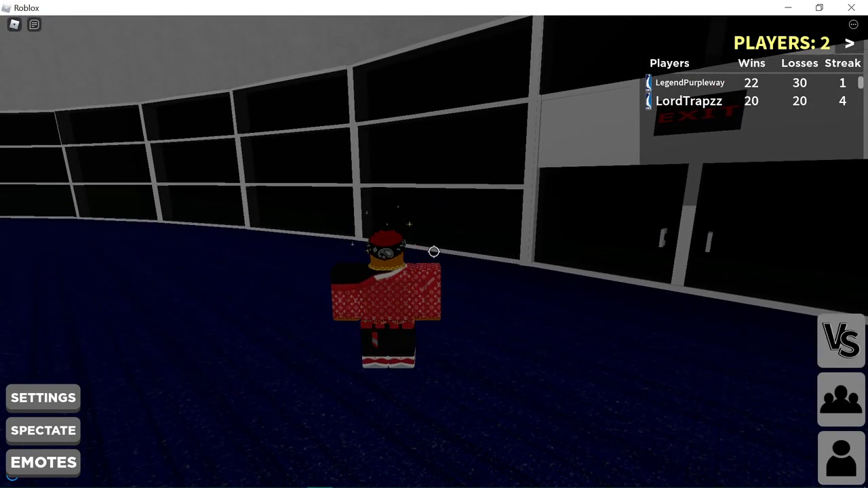
key("shift+F4")
key("shift+F3")
key("shift")
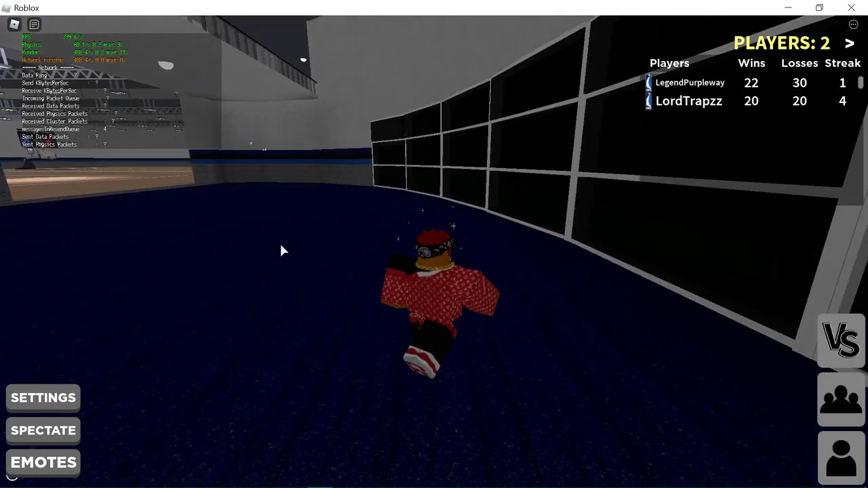
Walk the avatar from the lobby onto the basketball court with the statistics shown, and minimize the game window
key("a")
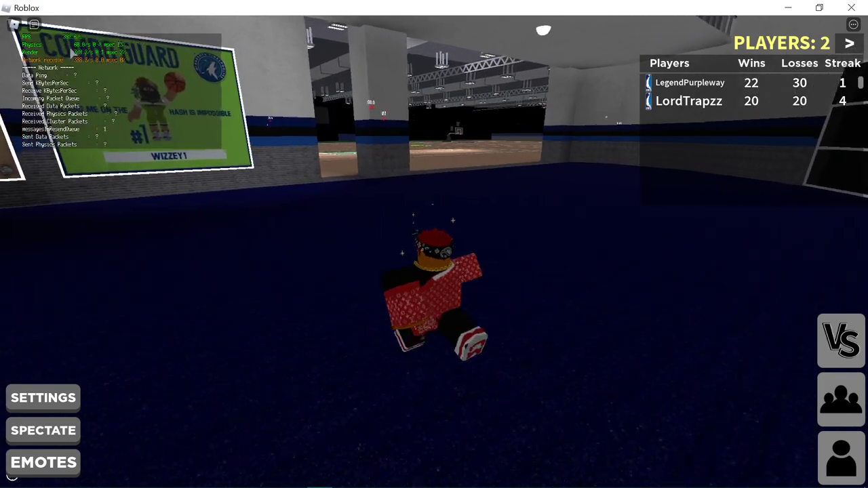
key("w")
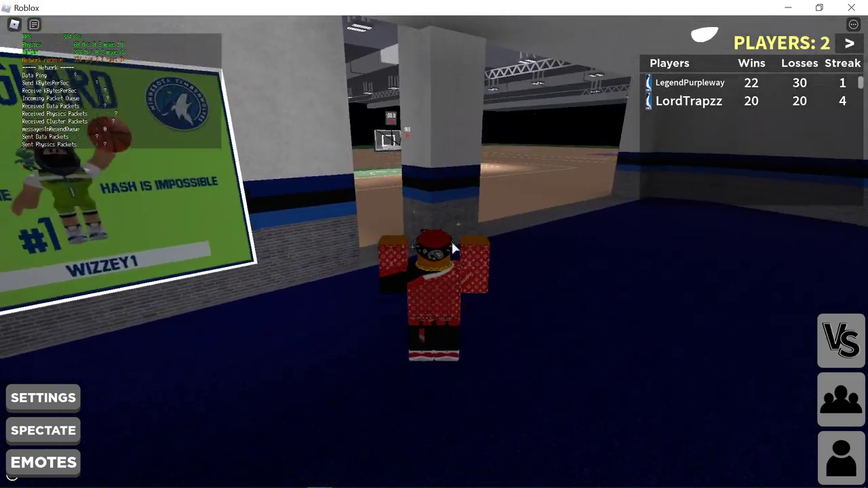
key("w")
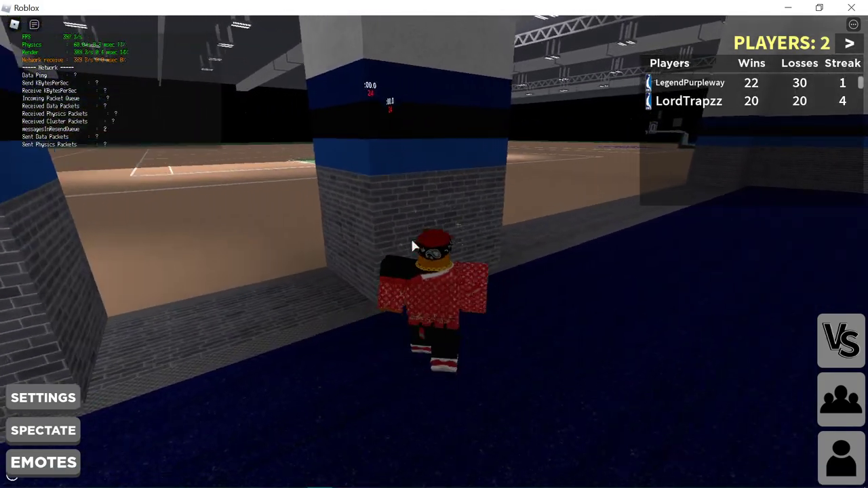
key("shift")
key("w")
key("shift")
key("w")
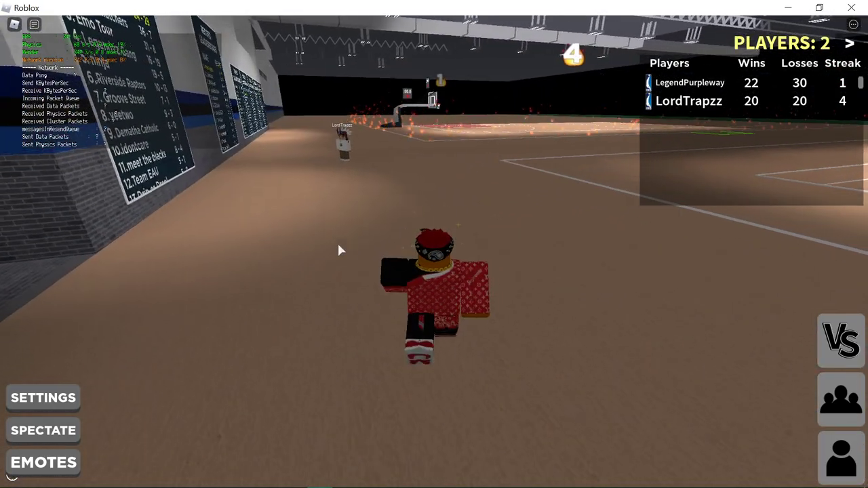
key("s")
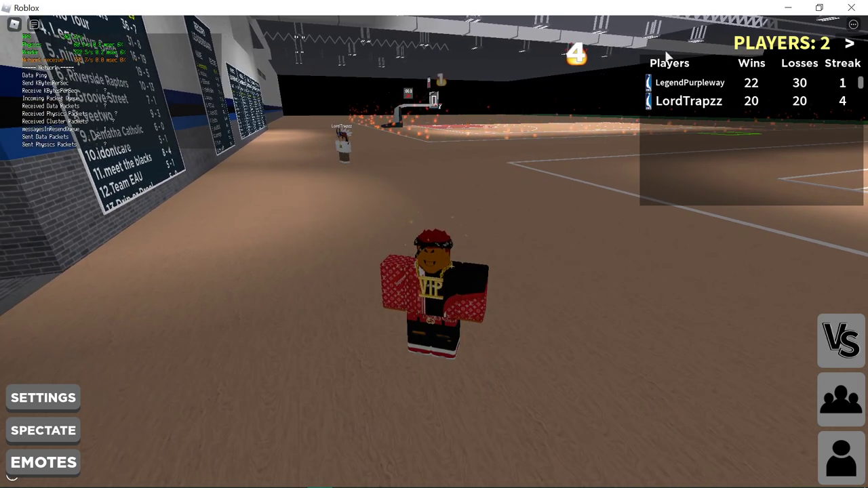
left_click(787, 7)
left_click(777, 6)
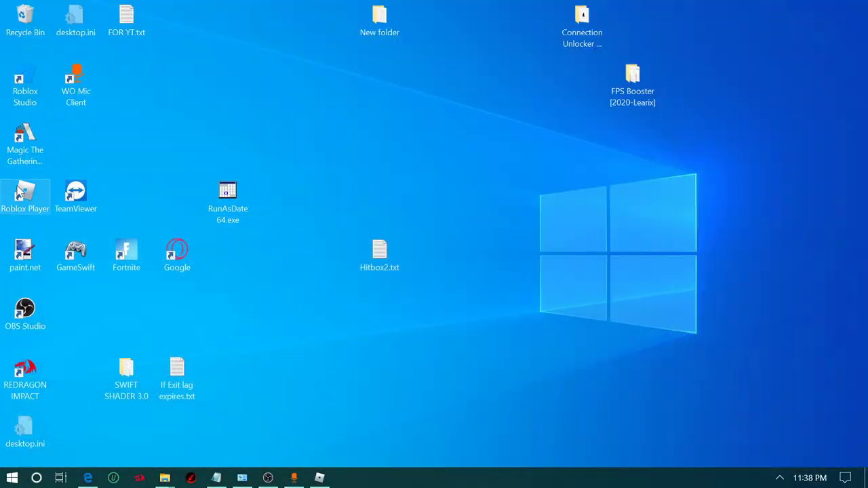
View the security permissions of the Roblox Player desktop shortcut and cancel its properties
right_click(19, 194)
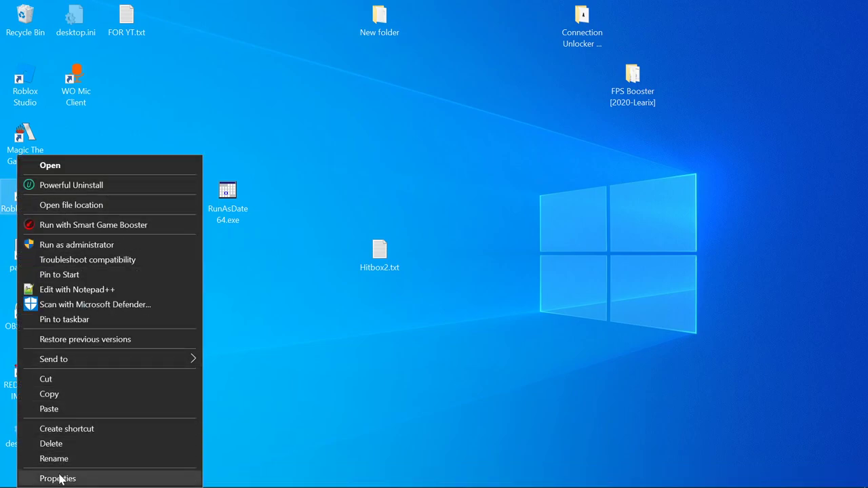
left_click(60, 476)
left_click(75, 152)
left_click(71, 141)
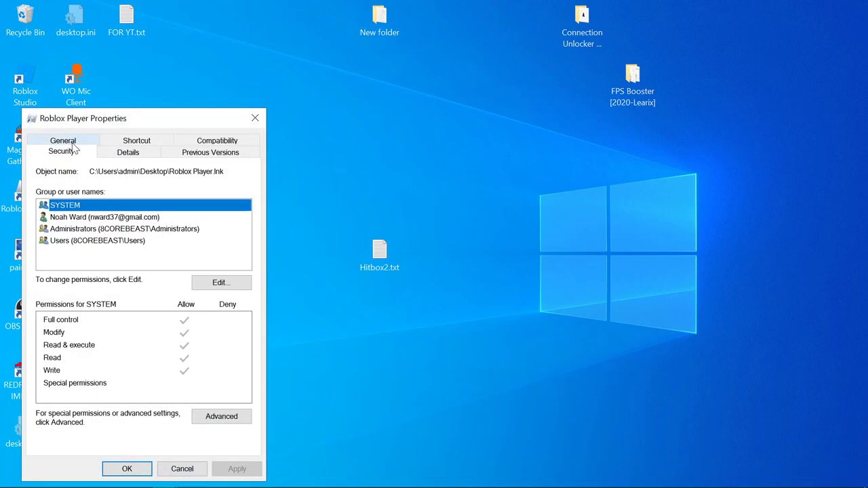
left_click(107, 154)
left_click(92, 152)
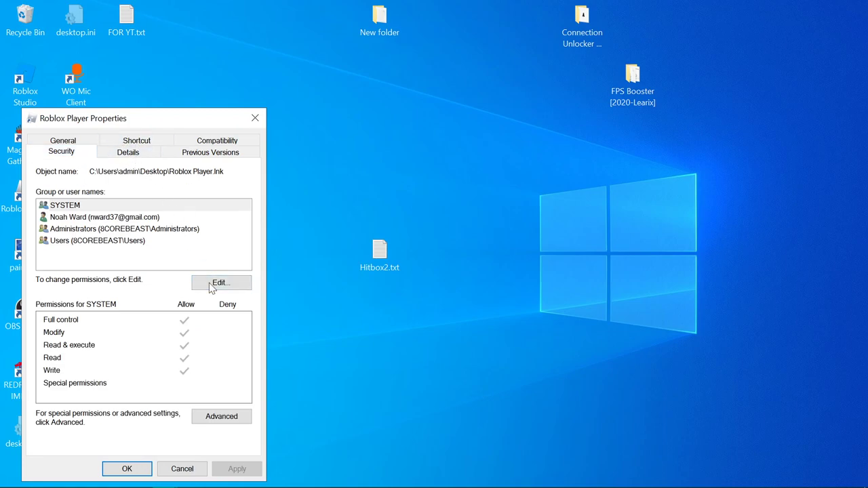
left_click(197, 474)
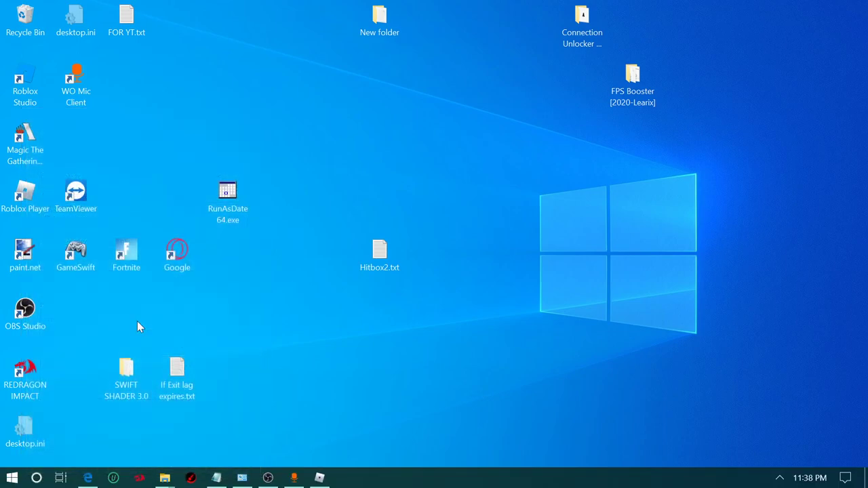
Disable fullscreen optimizations in the compatibility settings of the Roblox Player desktop shortcut and save the change
right_click(29, 208)
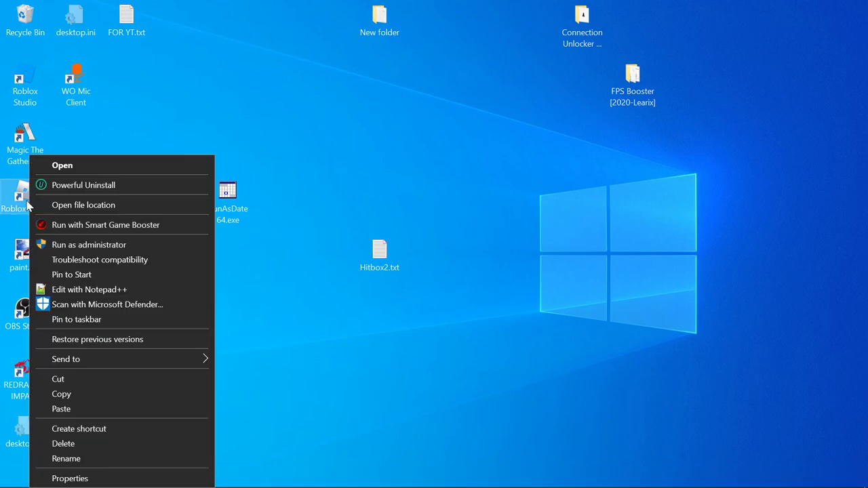
right_click(21, 195)
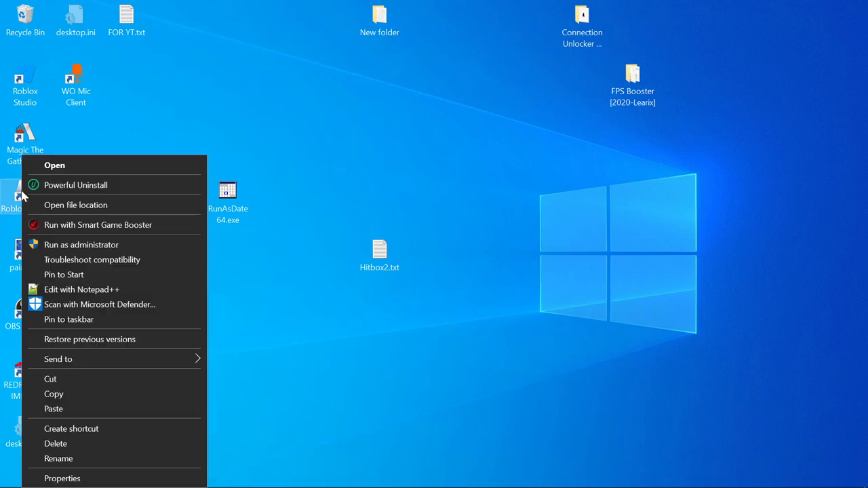
left_click(62, 479)
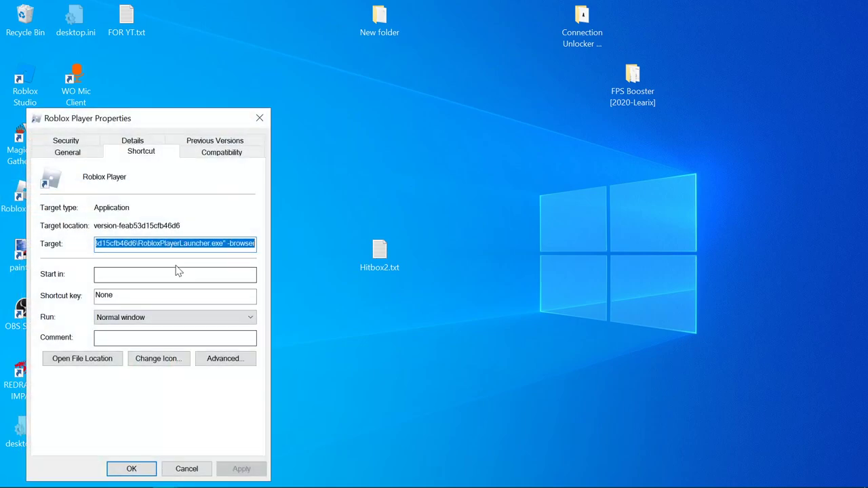
left_click(243, 154)
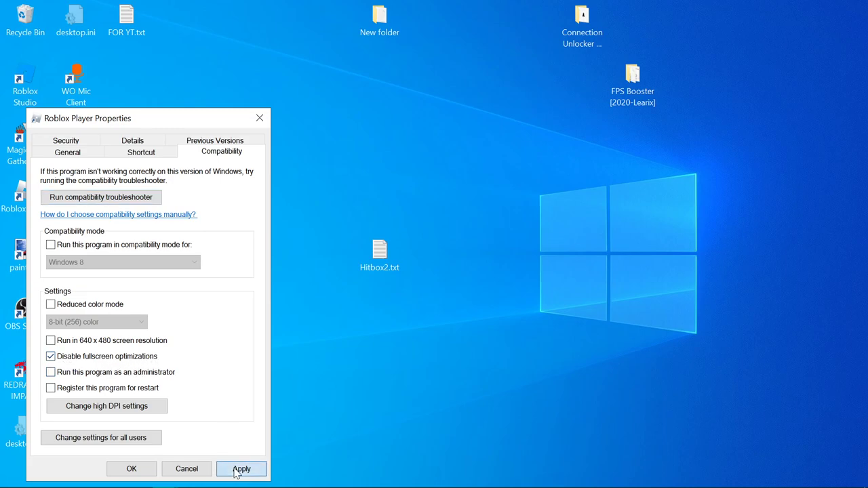
left_click(131, 469)
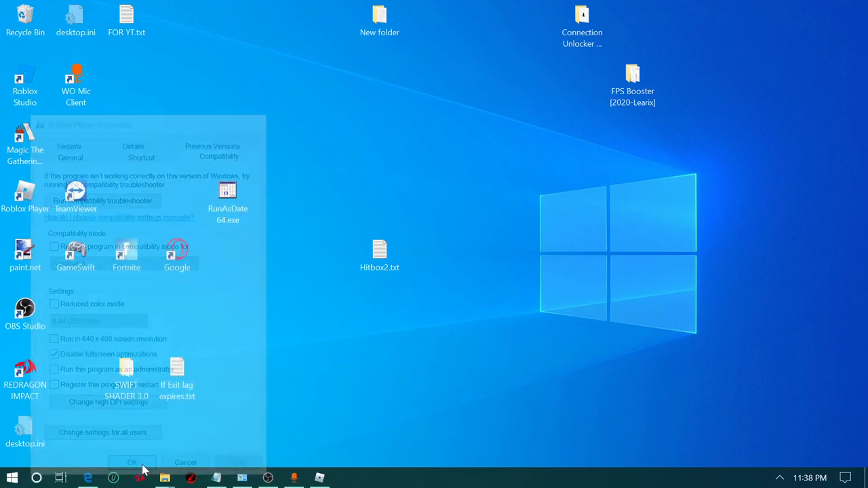
Search Windows for "roblox" and return to the running game window
key("super")
type("roblox")
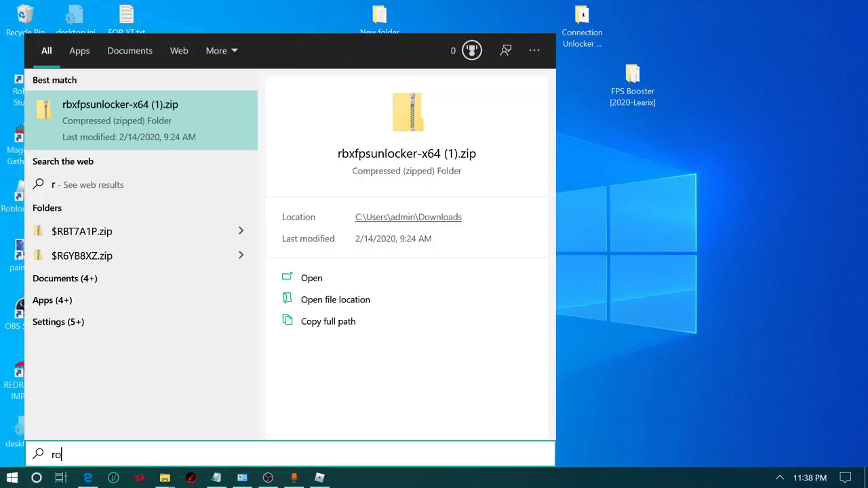
left_click(311, 217)
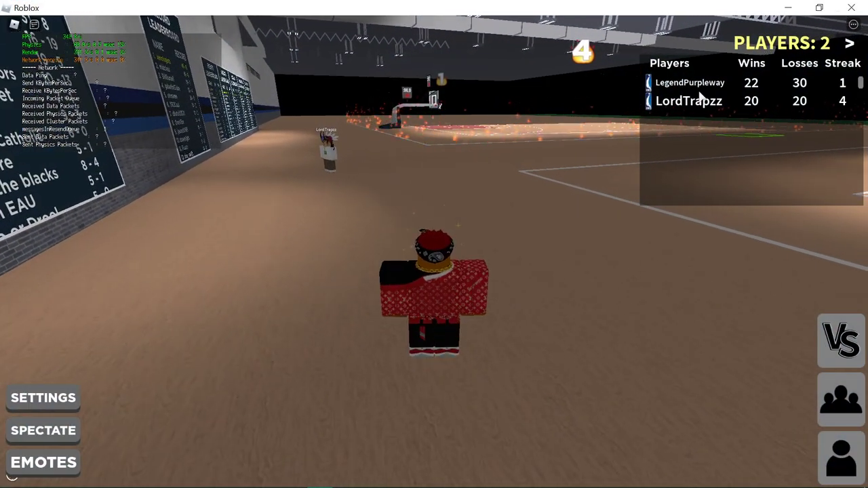
Switch the game to full screen in its in-game settings and walk the avatar around
key("Escape")
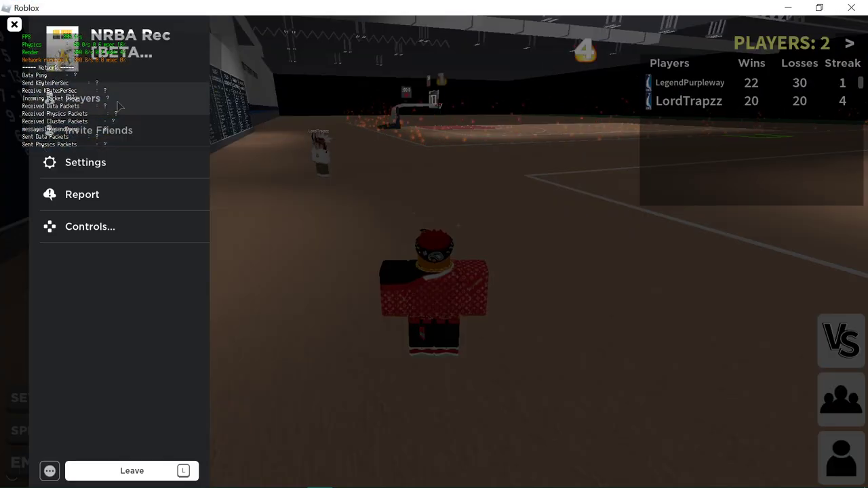
left_click(115, 163)
key("Escape")
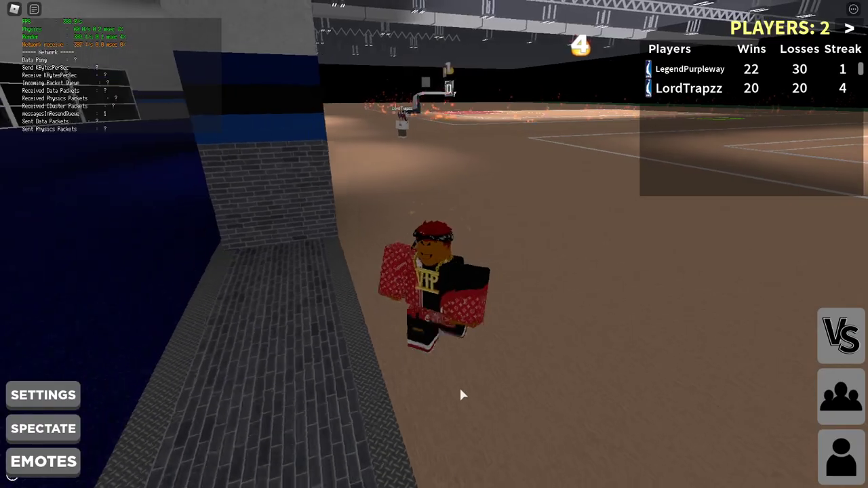
key("w")
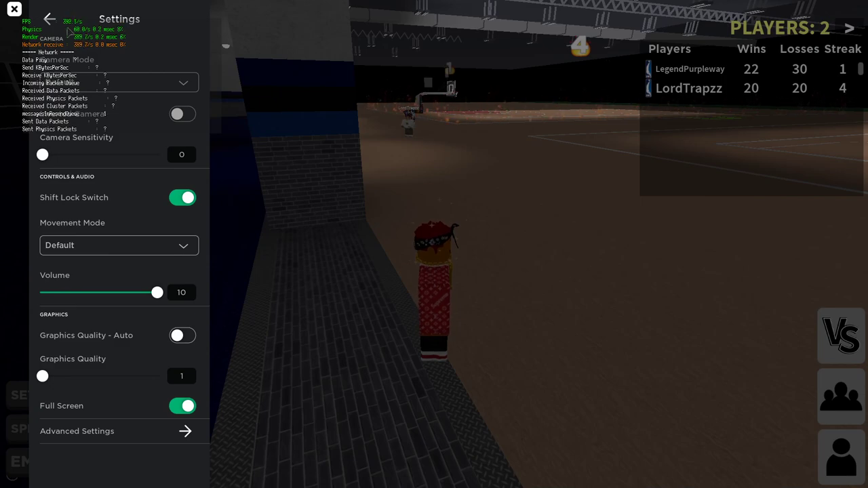
Turn off full screen in the in-game settings, close the menu and minimize the game
left_click(182, 405)
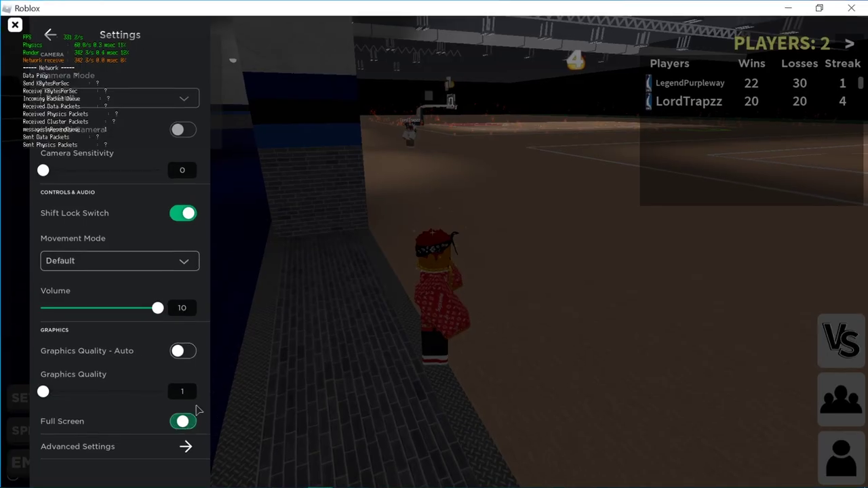
left_click(14, 25)
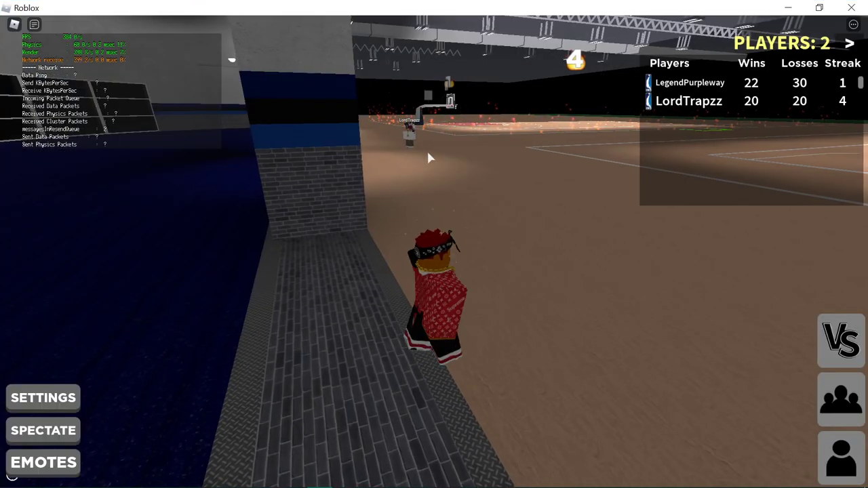
key("s")
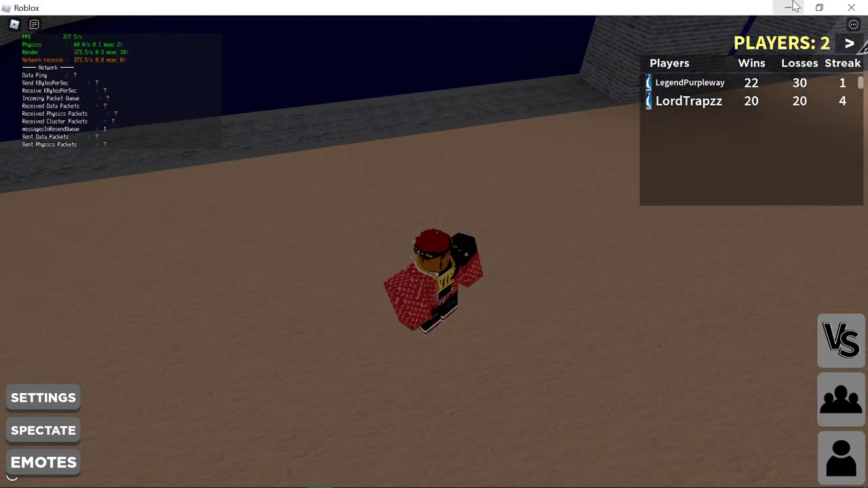
left_click(788, 7)
Open the FPS Booster [2020-Learix] folder on the desktop and launch DnsJumper.exe
left_click(627, 81)
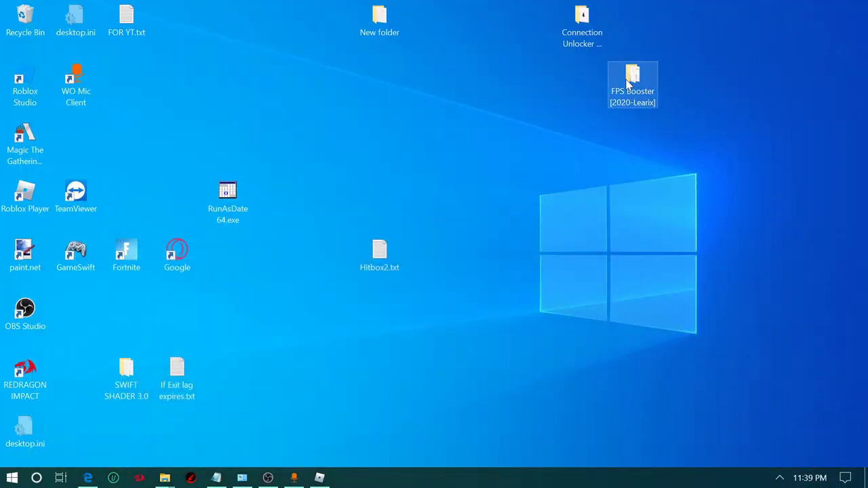
double_click(627, 81)
scroll(328, 178, "down", 1)
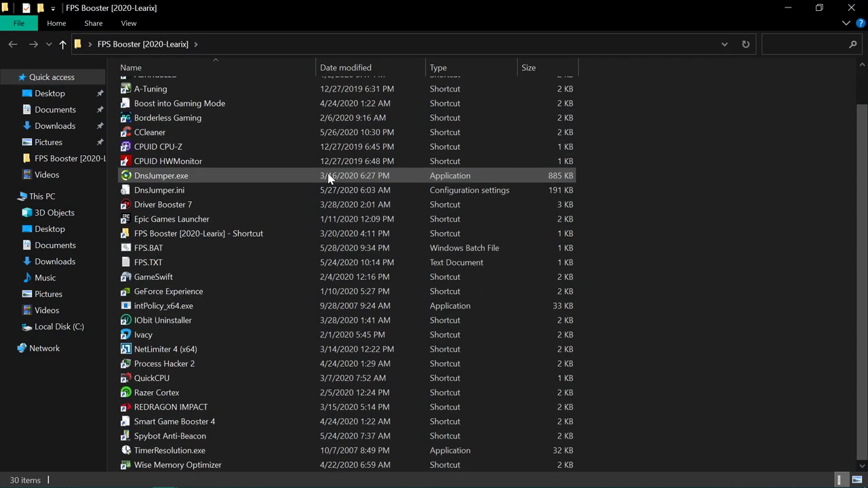
double_click(320, 175)
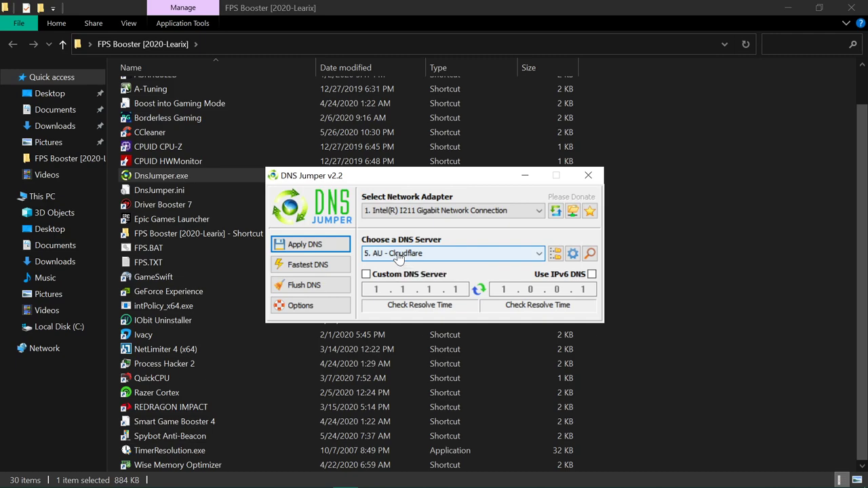
Run the Fastest DNS test to compare server response times, and close the results and DNS Jumper without applying a server
left_click(308, 267)
left_click(569, 374)
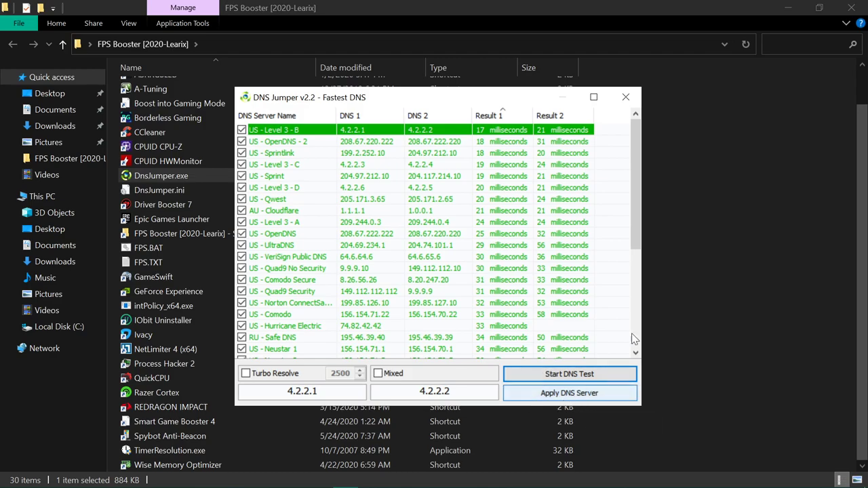
scroll(649, 191, "up", 1)
left_click(625, 97)
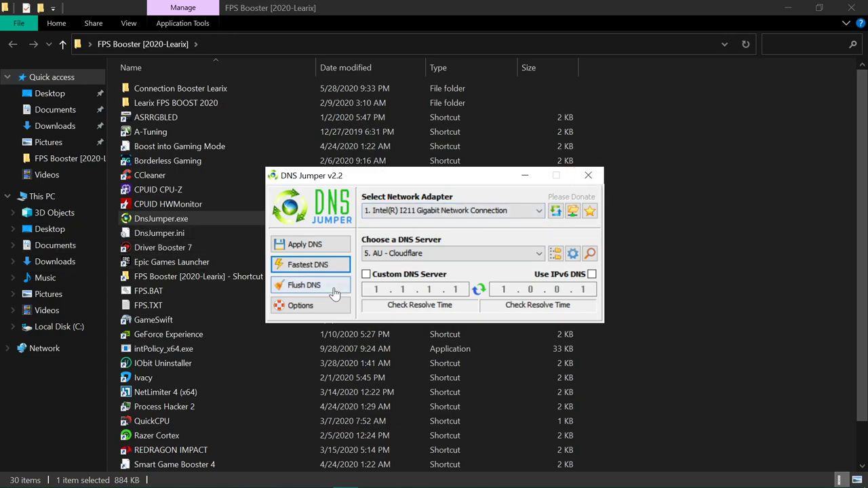
left_click(588, 175)
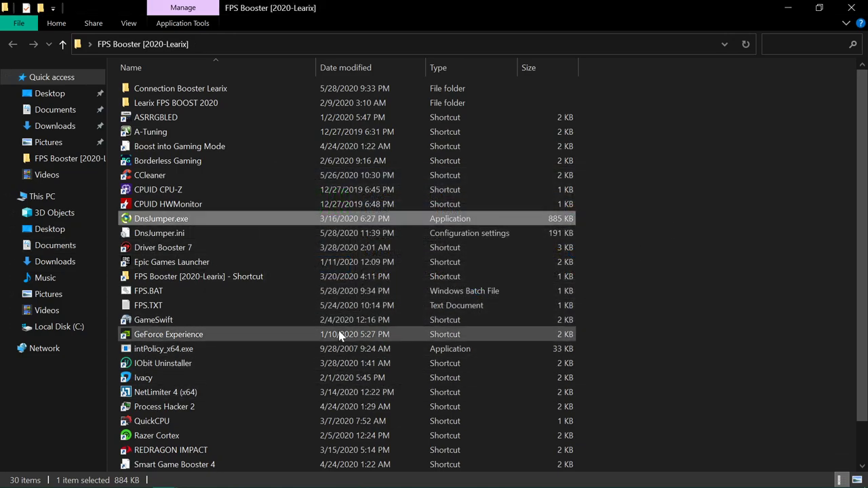
Switch back to Roblox and run the avatar around the basketball arena while watching the frame rate and network statistics
key("alt+Tab")
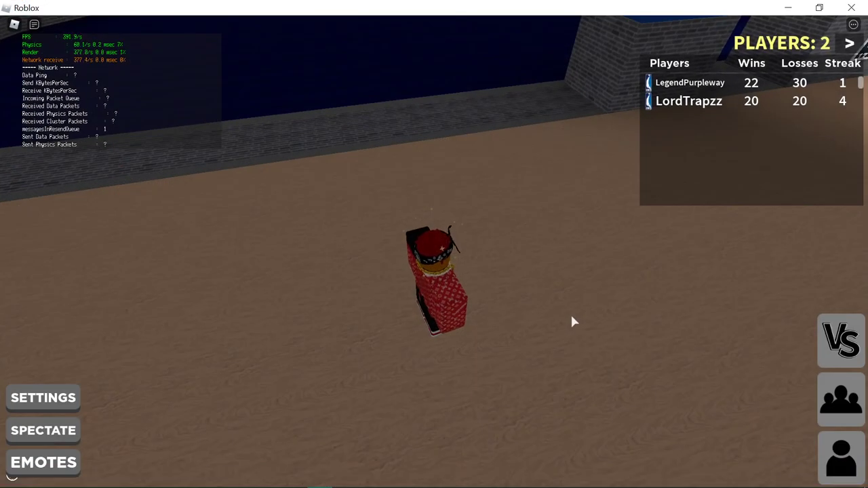
key("w")
key("space")
key("s")
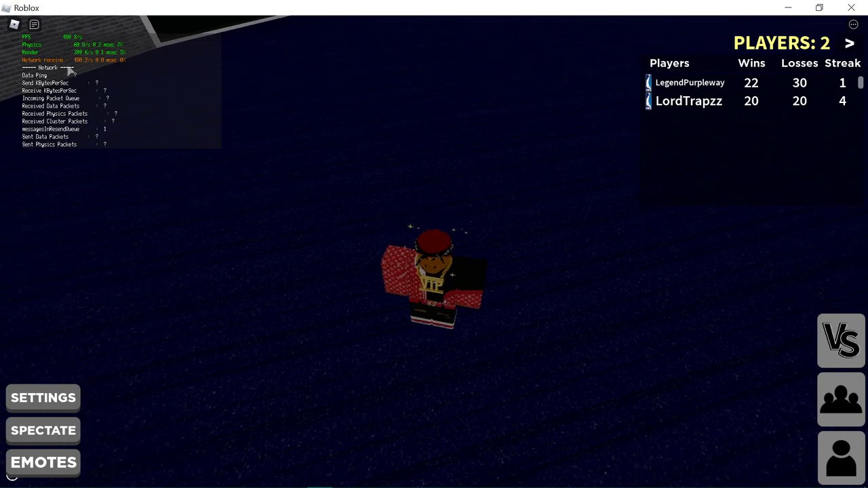
key("s")
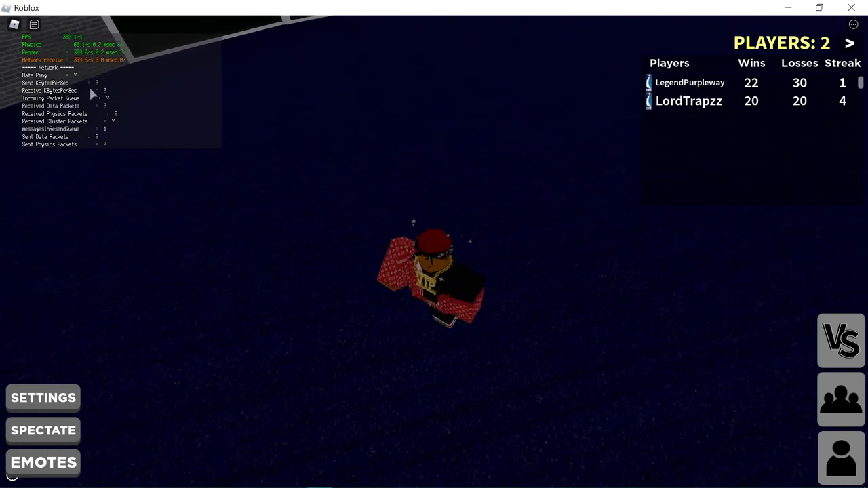
key("s")
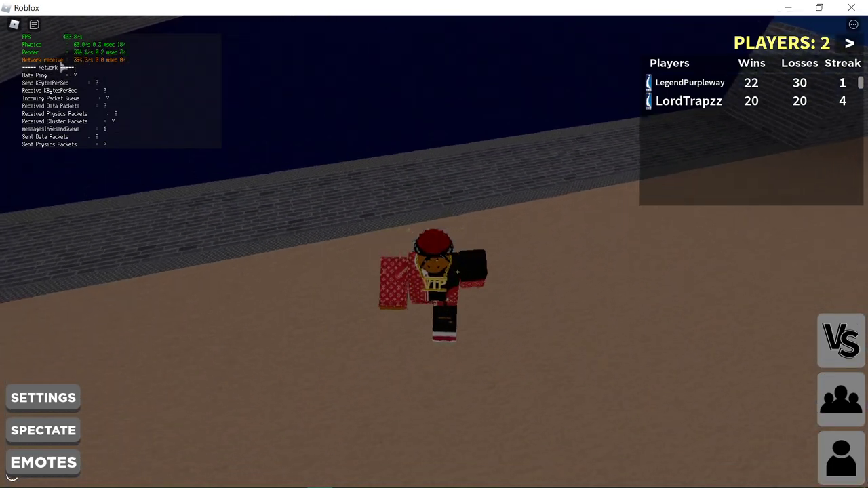
key("w")
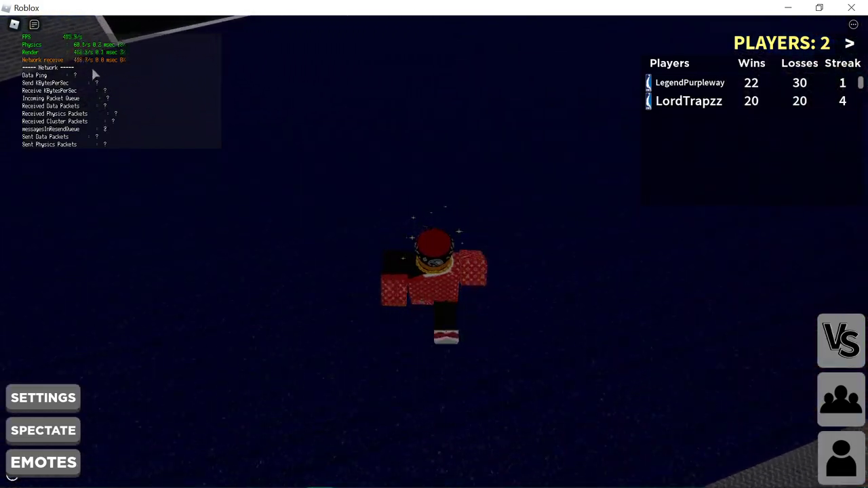
key("s")
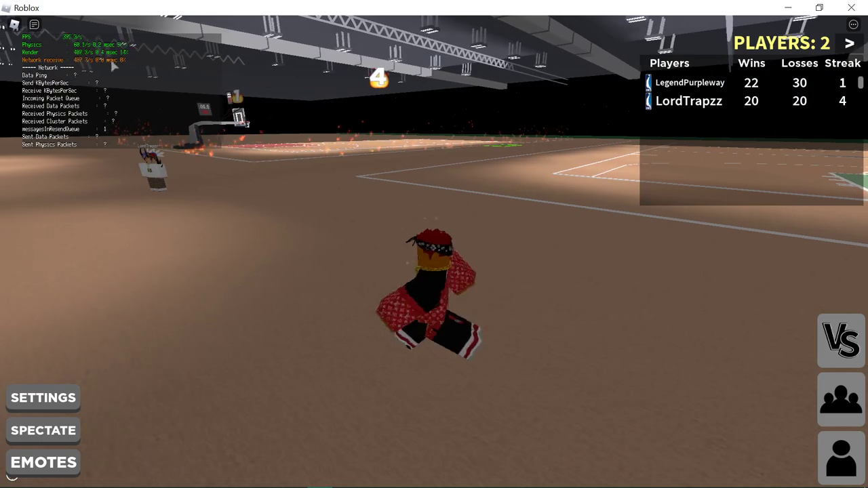
key("w")
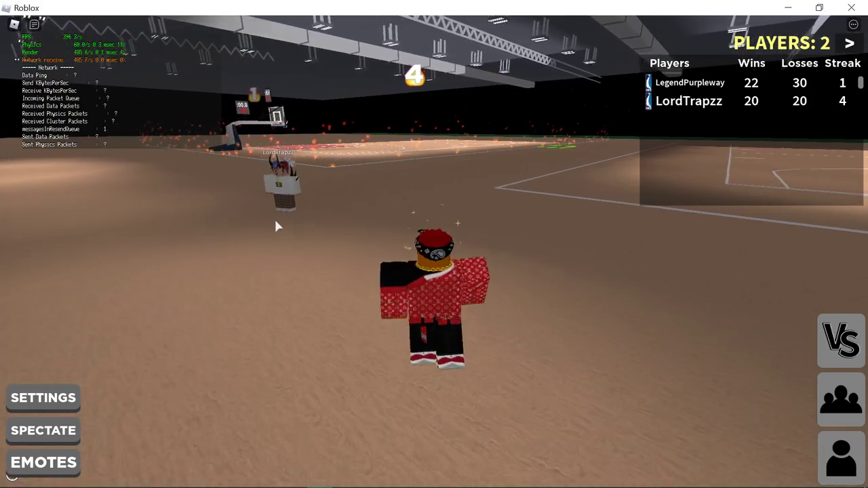
key("shift")
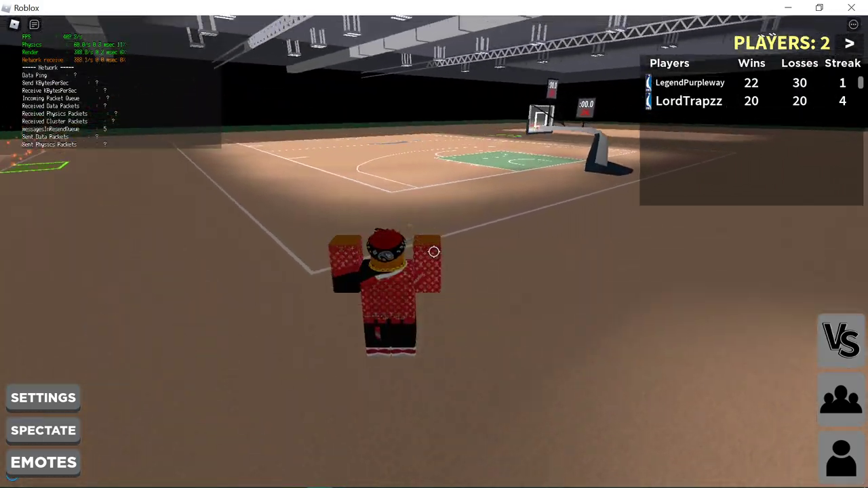
key("w")
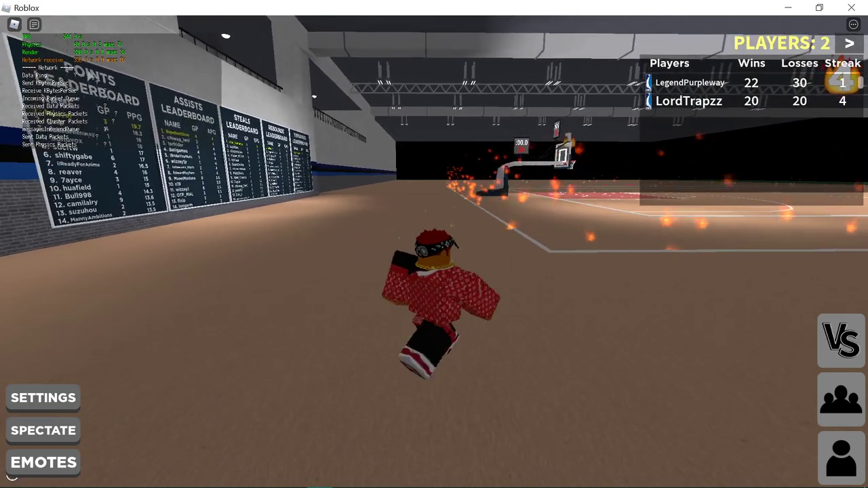
key("s")
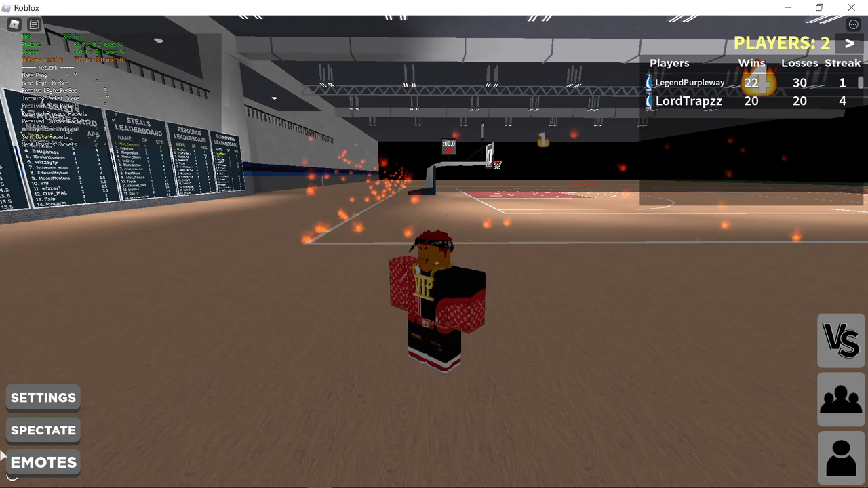
Walk the avatar around the other players by the wall leaderboards while watching the performance statistics
mouse_move(190, 487)
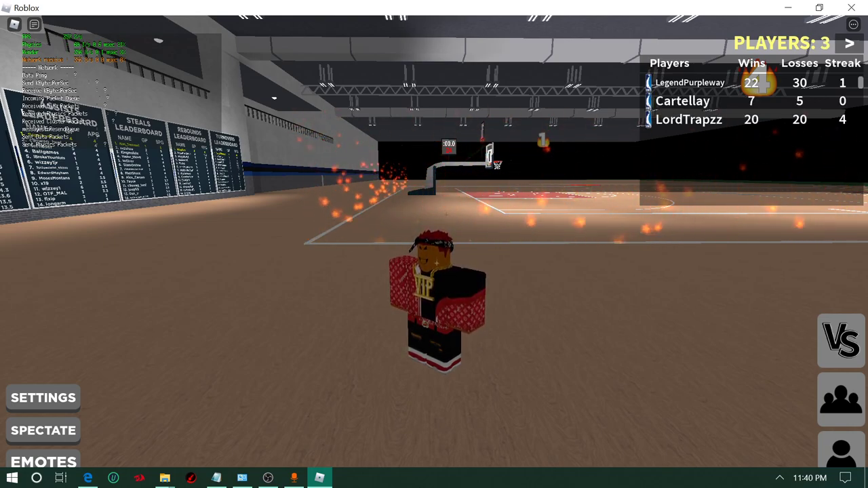
left_click_drag(482, 420, 145, 140)
key("w")
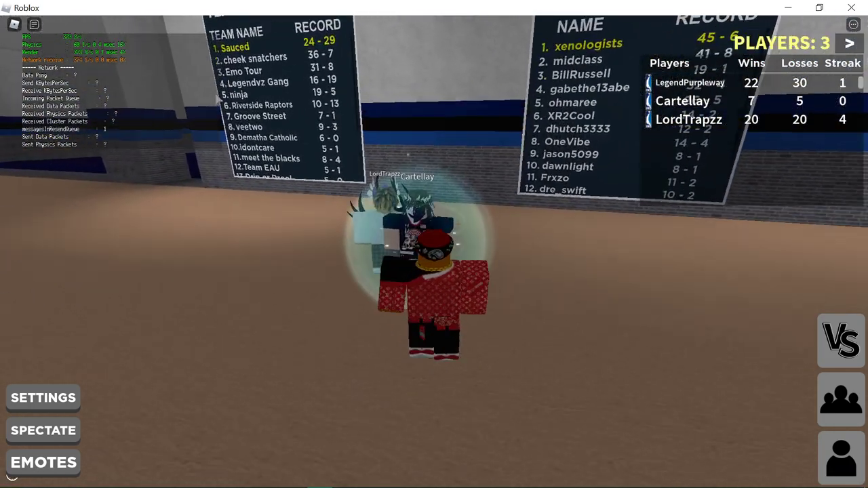
key("w")
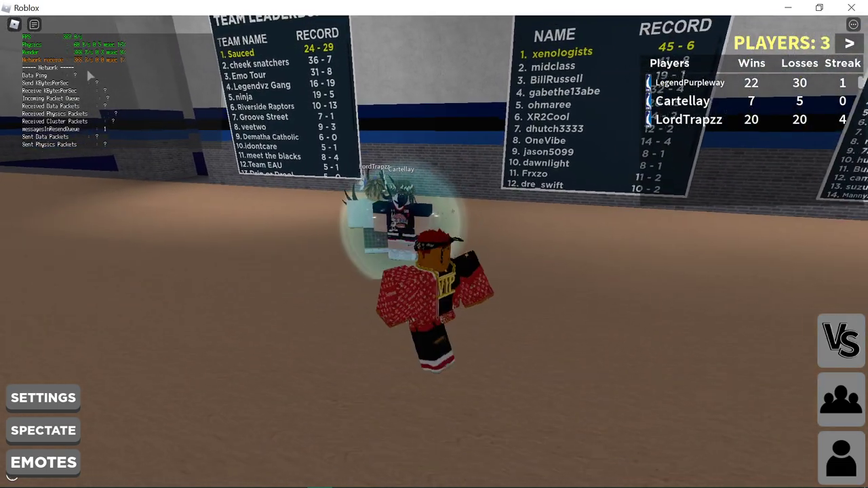
key("d")
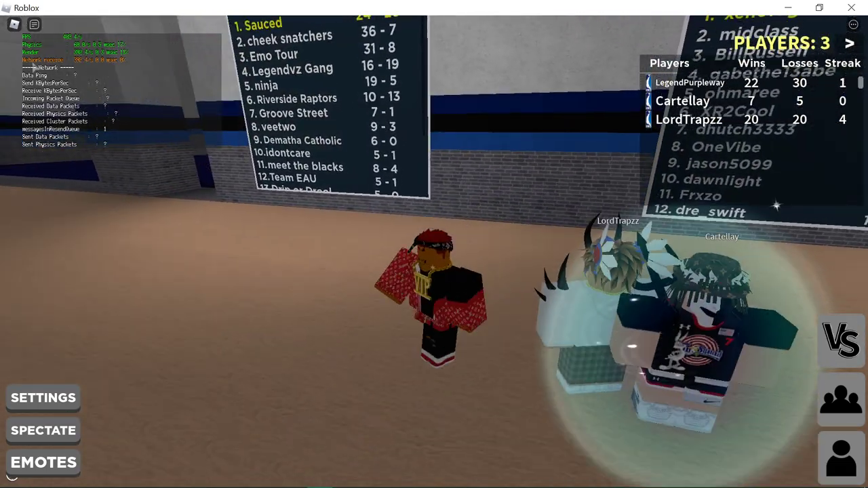
key("d")
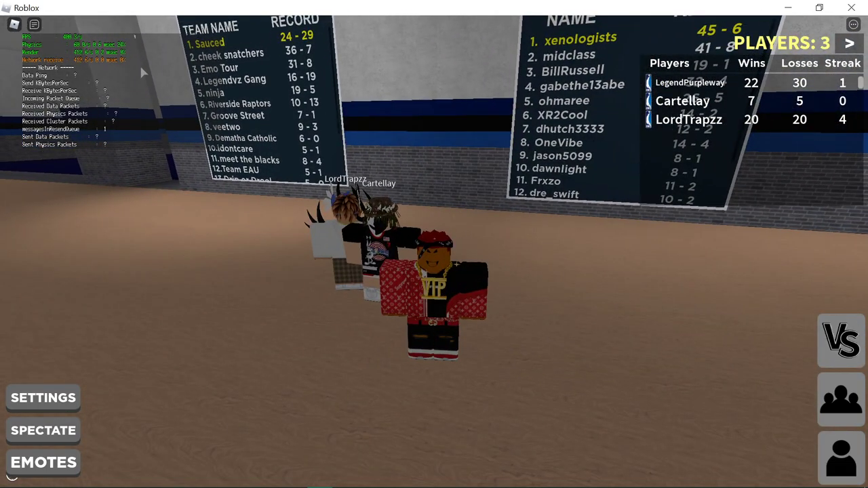
key("w")
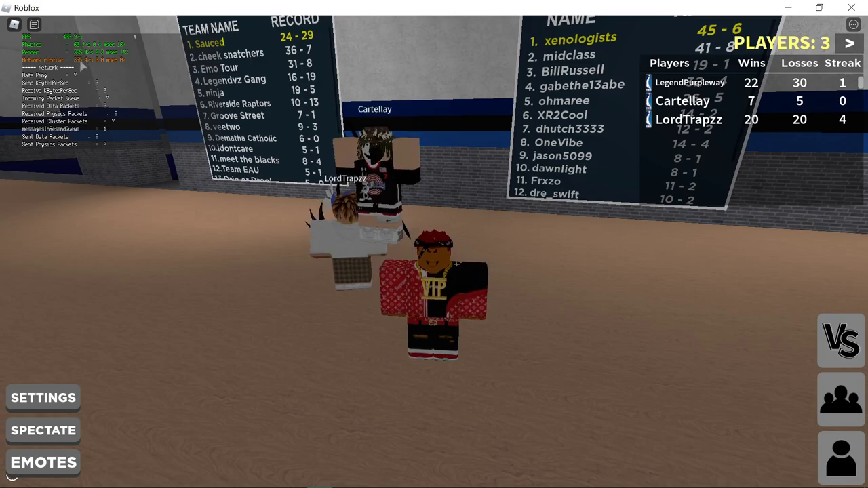
key("d")
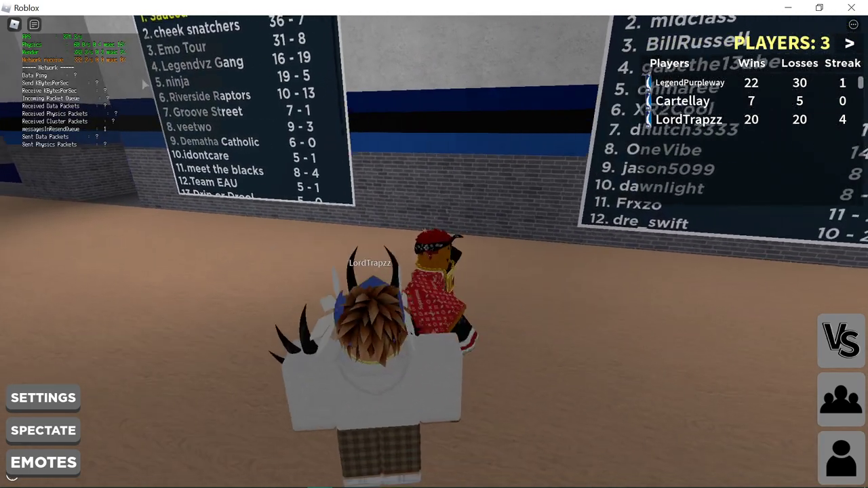
key("d")
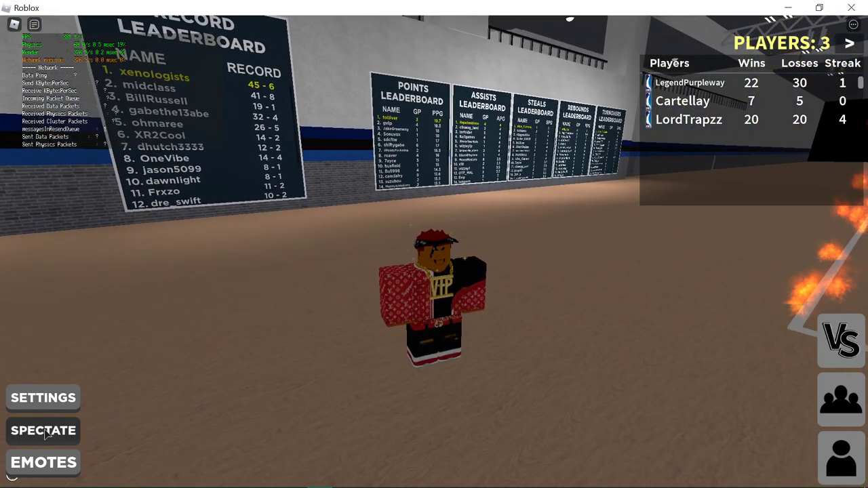
Search Windows for netli and launch NetLimiter 4 64 bit
key("super")
left_click(478, 376)
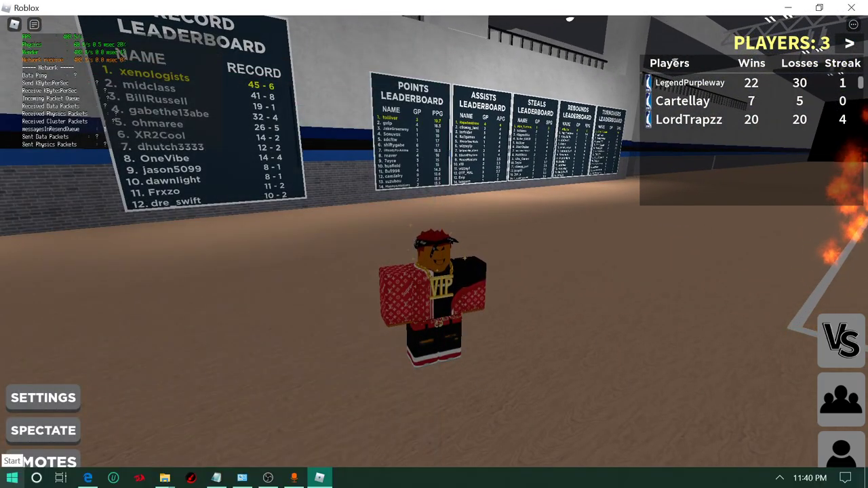
left_click(11, 477)
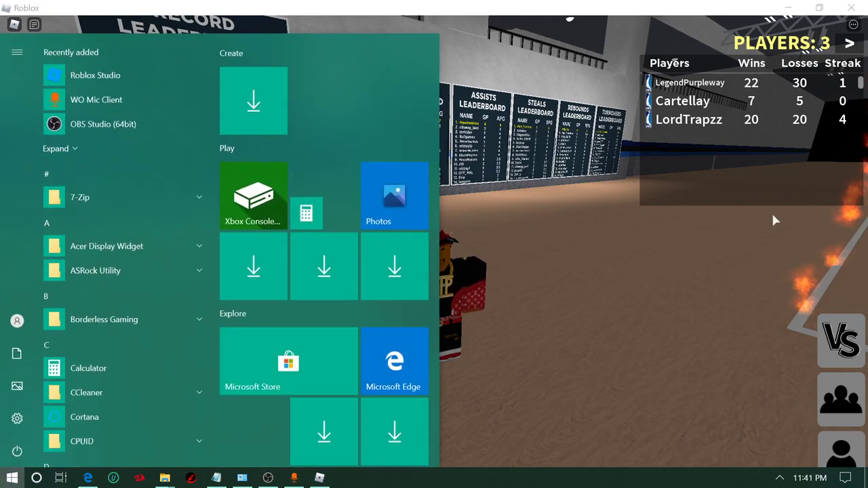
type("netli")
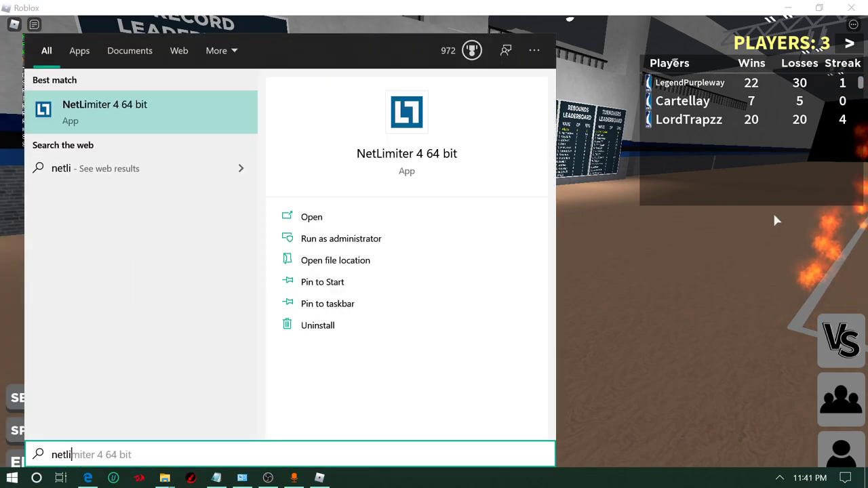
key("Return")
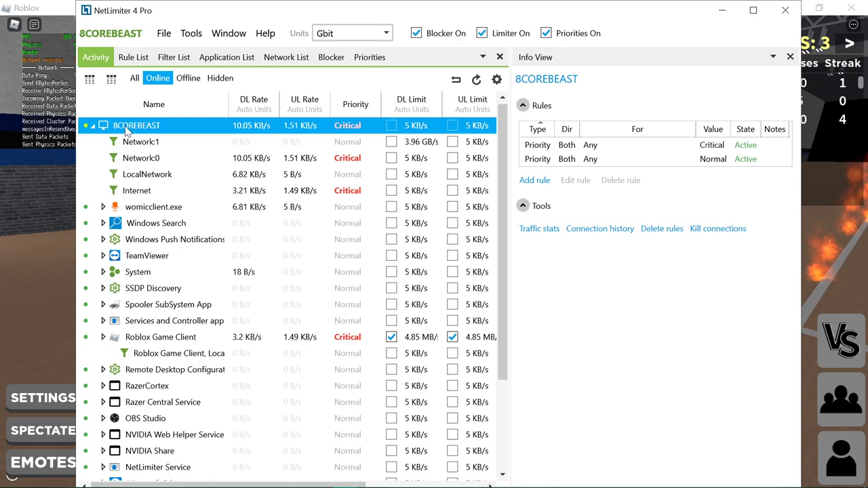
Draft a new Priority rule set to High for the 8COREBEAST computer, and discard it
right_click(298, 129)
left_click(352, 252)
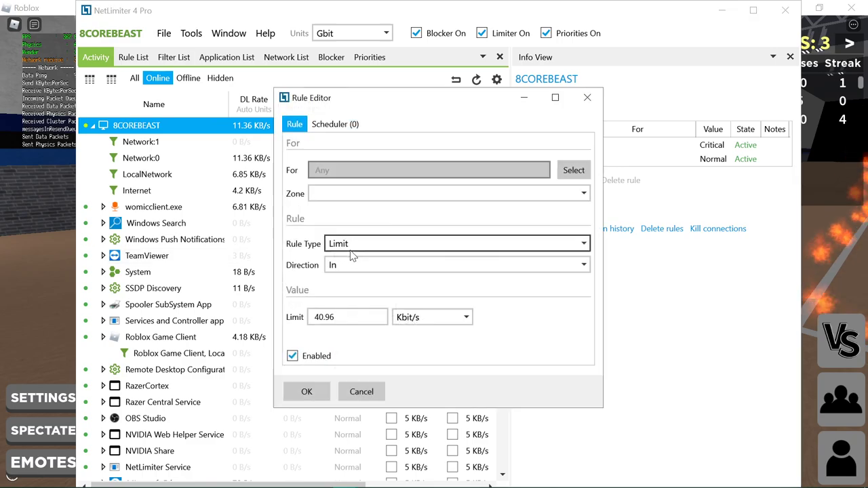
left_click(365, 245)
left_click(383, 275)
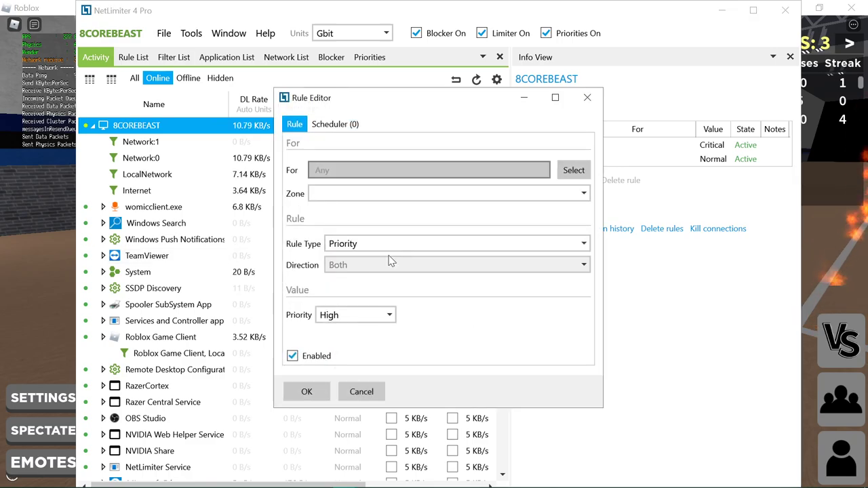
left_click(354, 316)
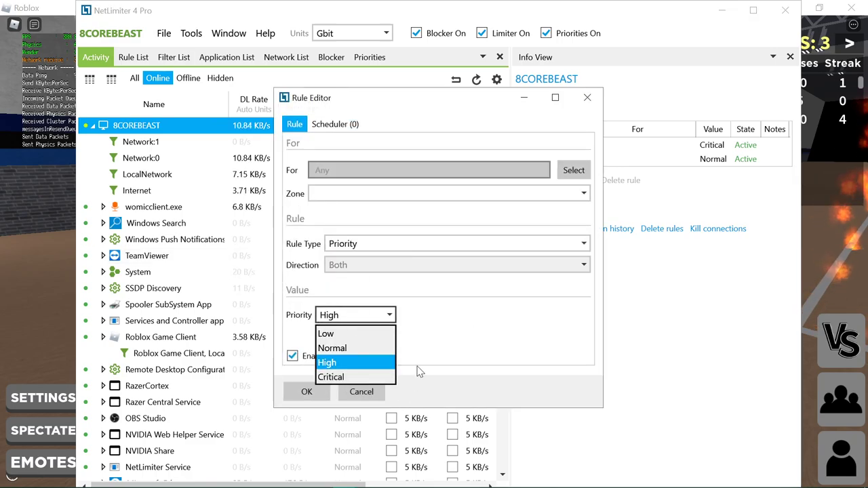
left_click(333, 364)
left_click(352, 393)
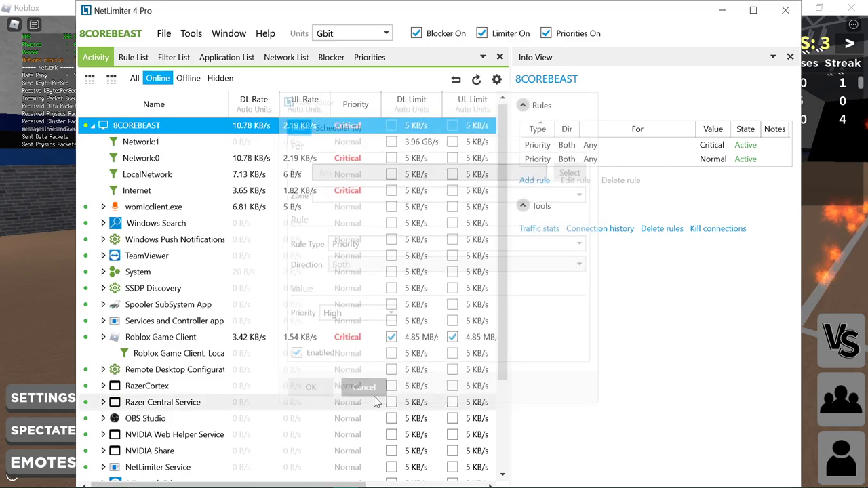
Inspect the existing rules of the Network:0 filter, the Internet filter and the Roblox Game Client
left_click(166, 158)
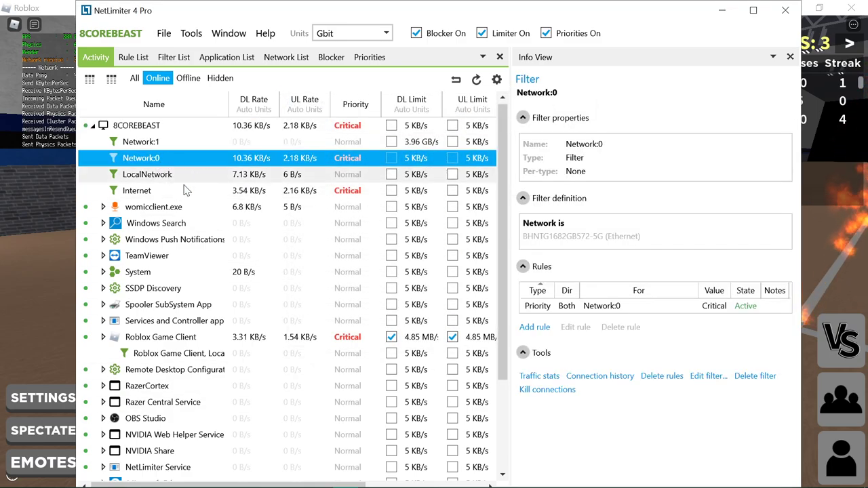
left_click(176, 195)
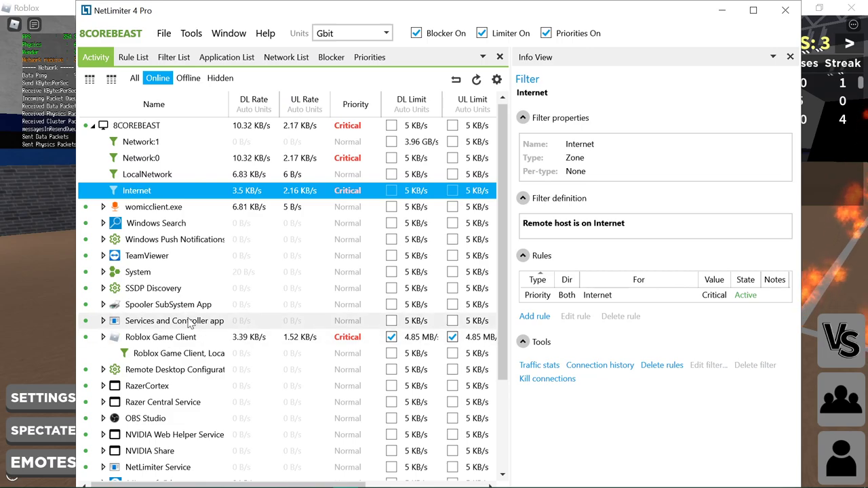
scroll(373, 357, "down", 2)
left_click(169, 272)
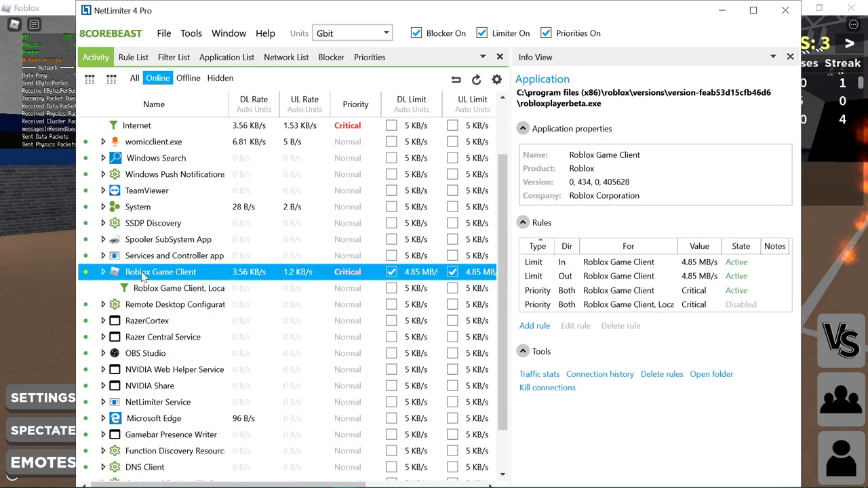
Draft a new Priority rule for the Roblox Game Client, check its priority levels, and discard it
right_click(183, 274)
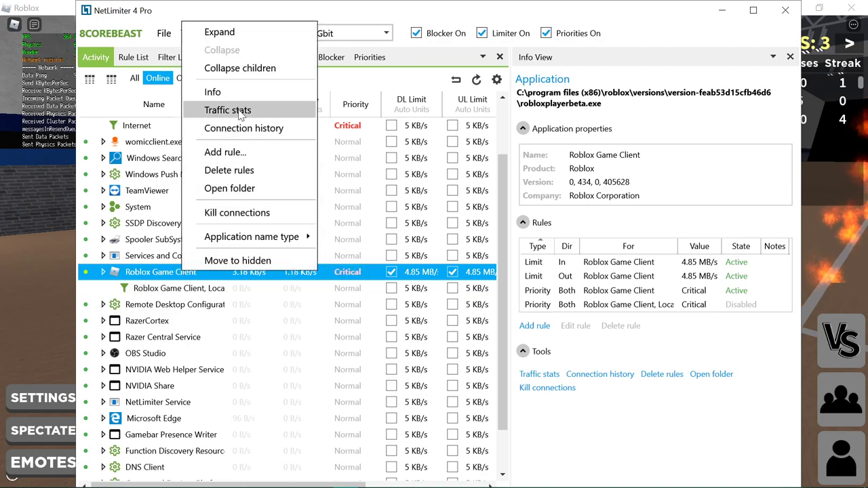
left_click(230, 153)
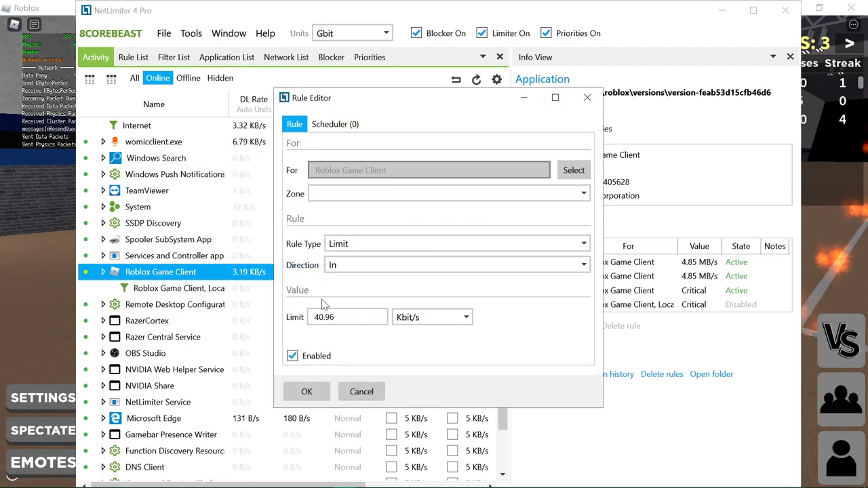
left_click(391, 244)
left_click(370, 276)
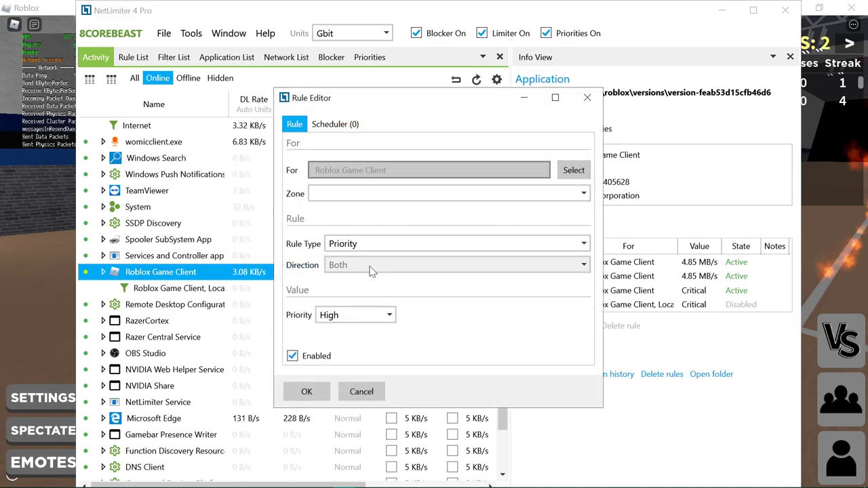
left_click(355, 315)
left_click(361, 392)
left_click(361, 392)
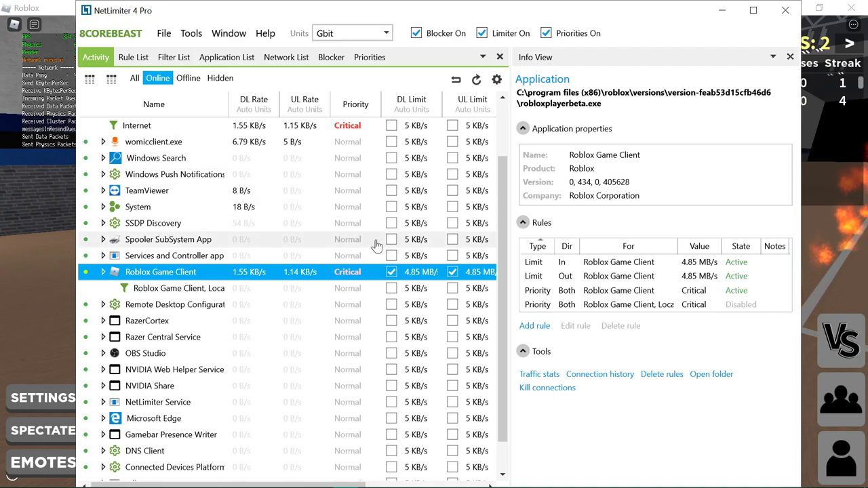
Inspect the Roblox Game Client's incoming limit rule and its available speed units, and close it without saving
left_click(426, 274)
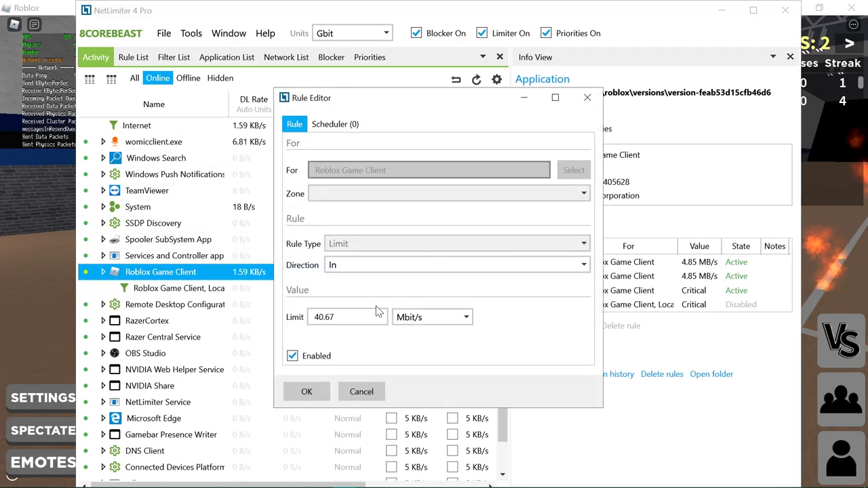
left_click(428, 318)
left_click(427, 421)
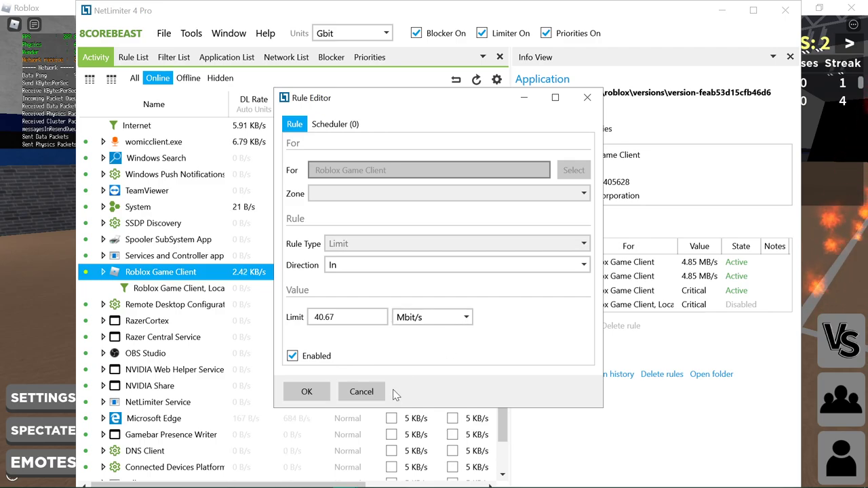
left_click(383, 393)
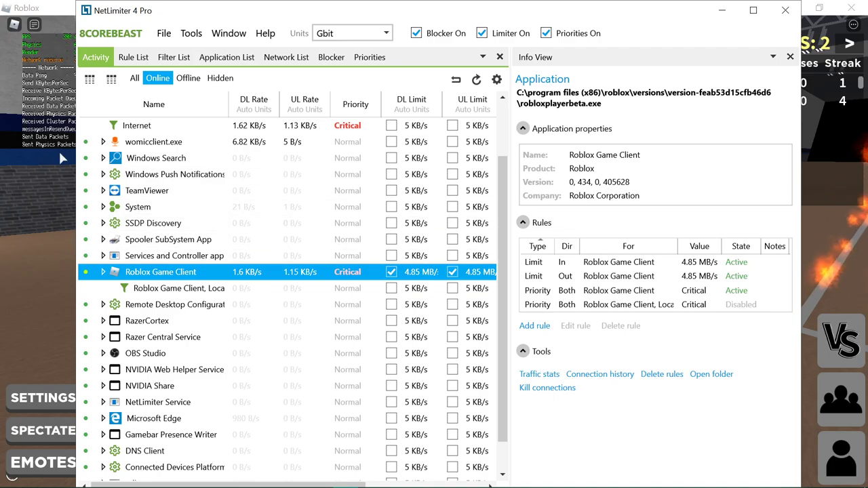
Set the Roblox Game Client's incoming bandwidth limit to 1 Mbit/s
left_click_drag(272, 10, 416, 31)
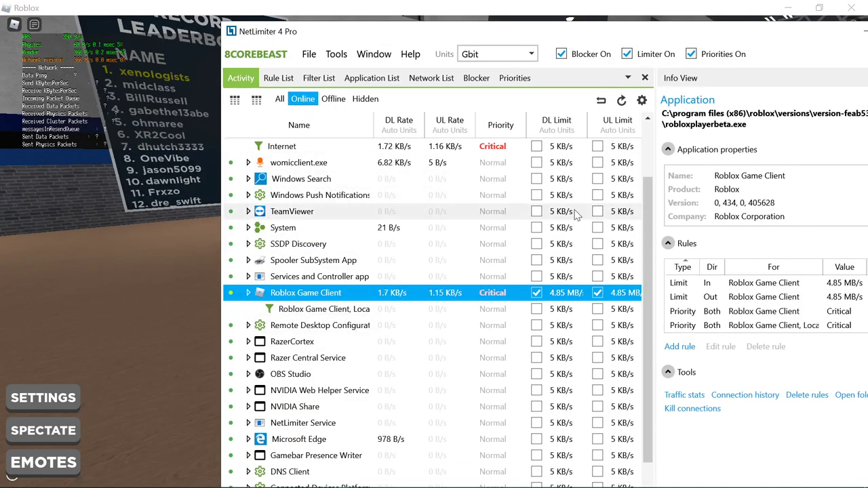
left_click(561, 294)
left_click(460, 337)
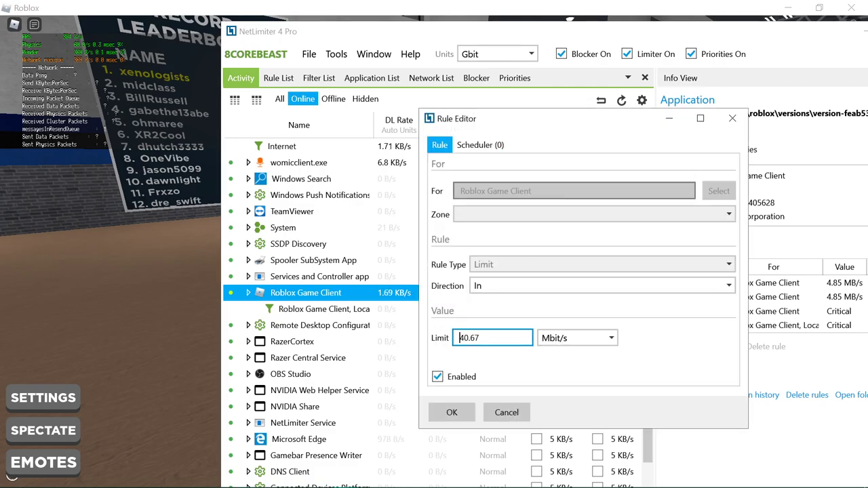
left_click(561, 338)
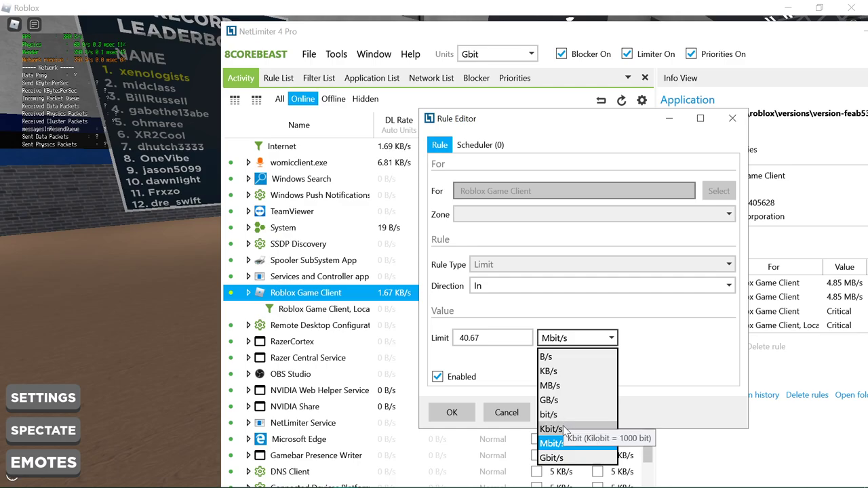
left_click(498, 366)
key("shift+Tab")
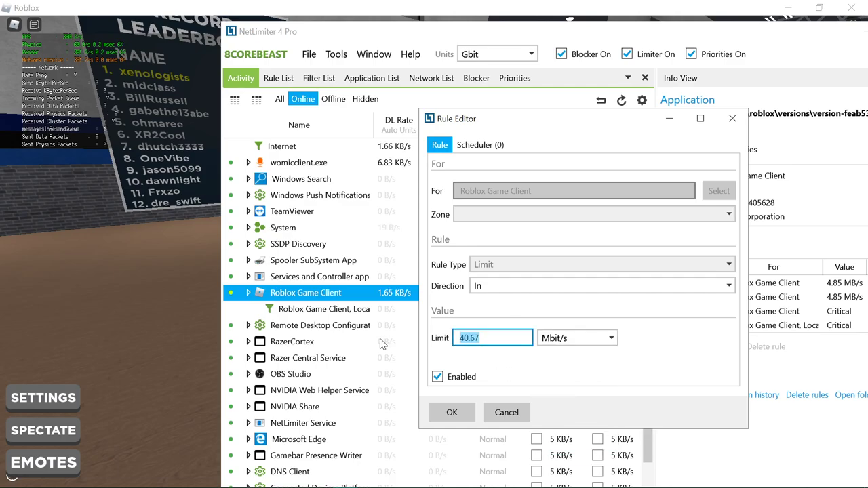
key("BackSpace")
type("1")
key("Return")
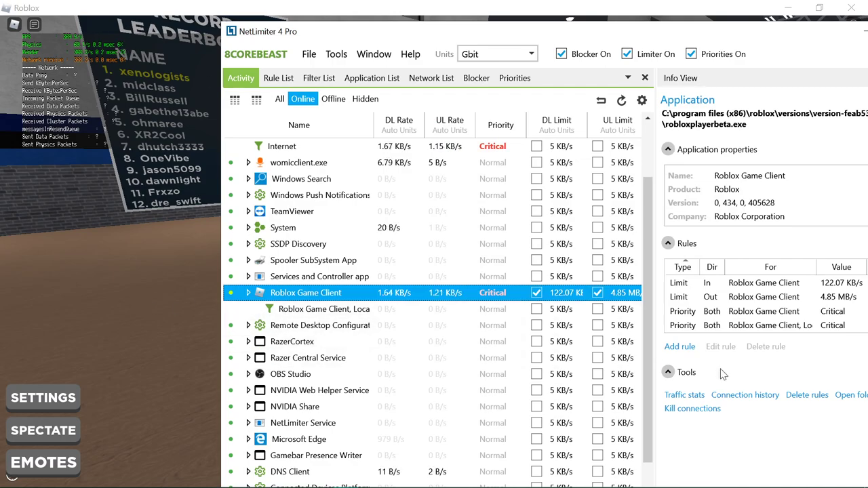
Set the Roblox Game Client's incoming limit to 12 KB/s and disable its outgoing limit
left_click(565, 296)
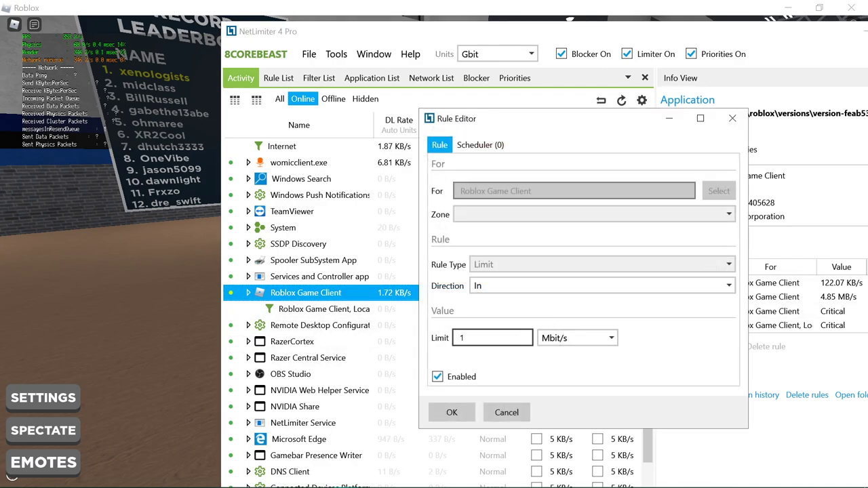
left_click(551, 344)
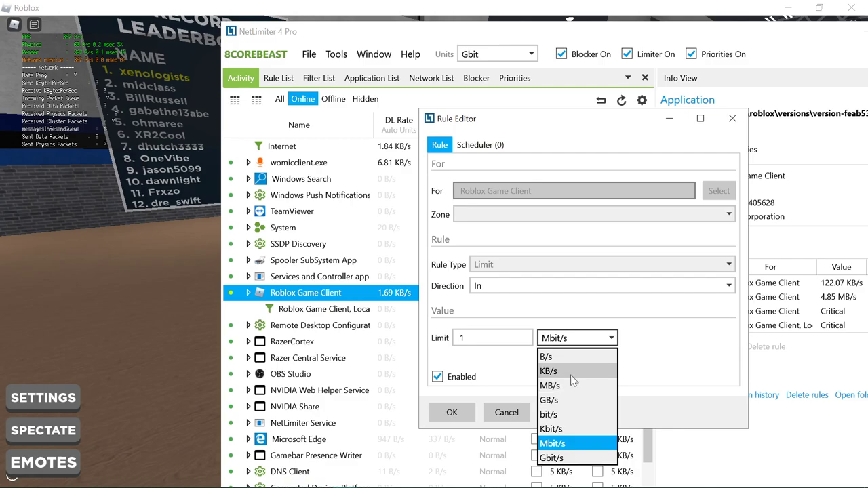
left_click(571, 372)
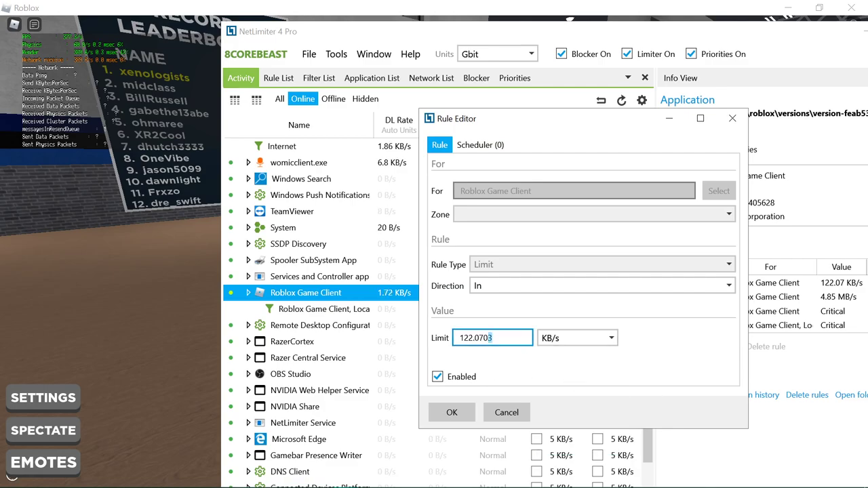
key("BackSpace")
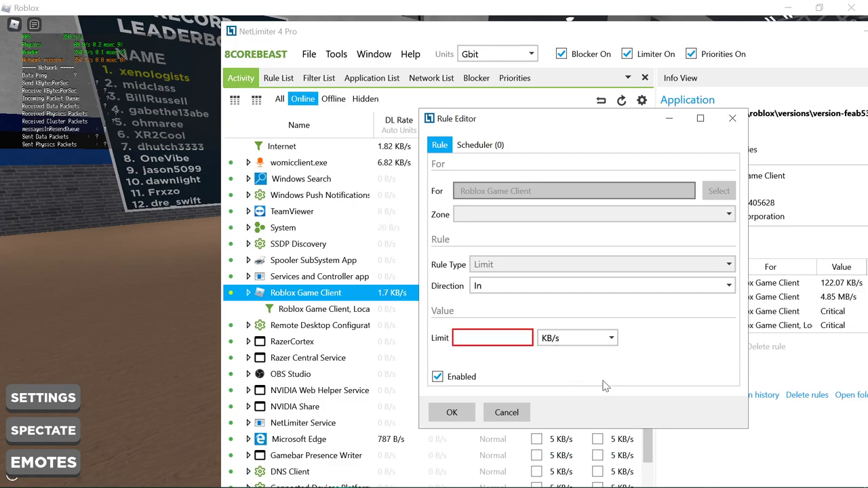
key("Return")
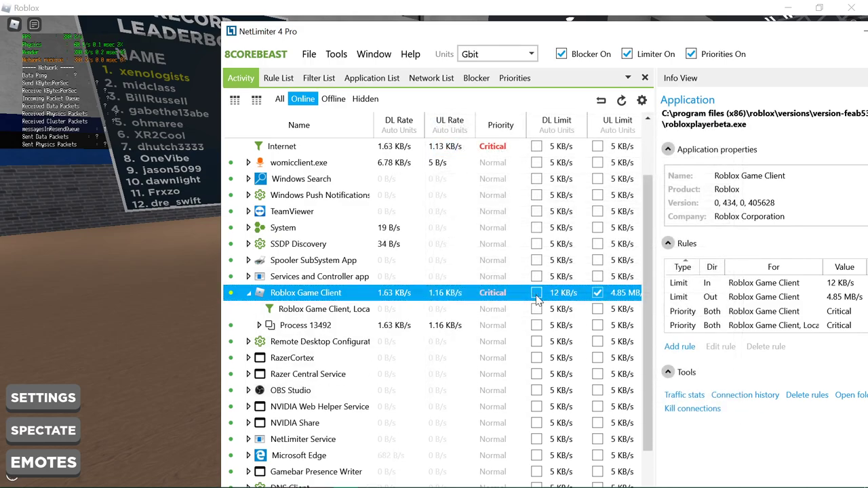
left_click(614, 299)
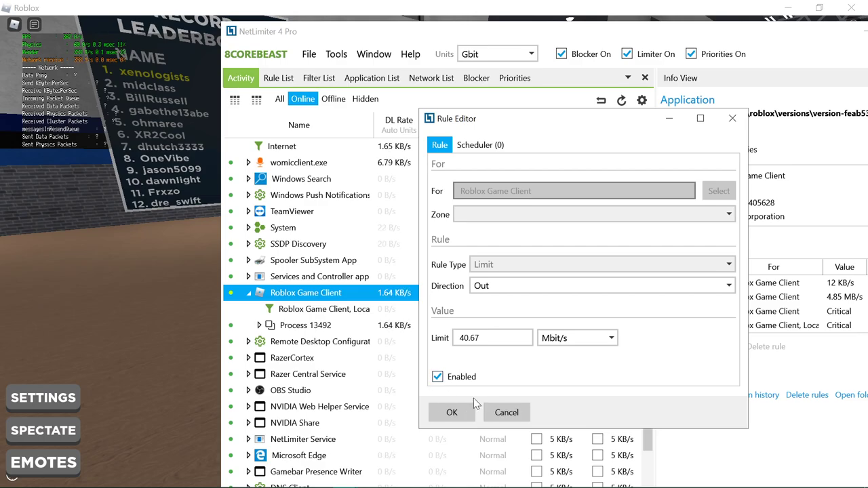
left_click(451, 411)
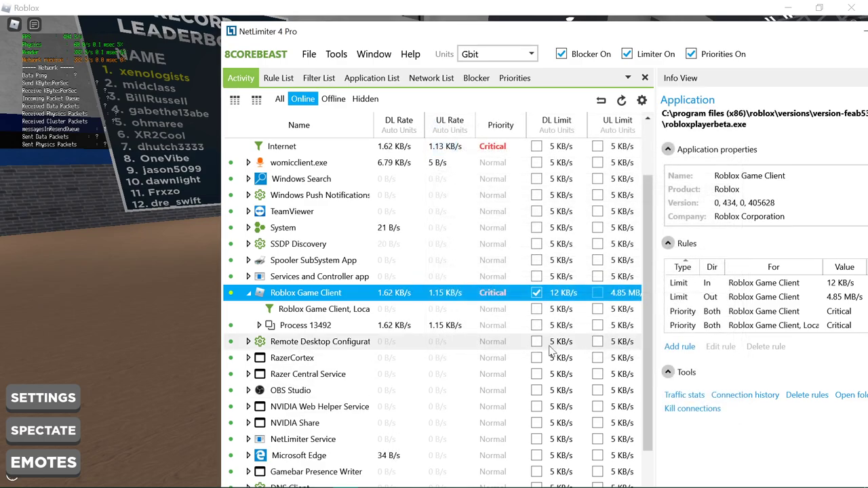
Switch to Roblox and walk the character on the court, and try loading the Roblox Home page in Microsoft Edge
left_click(179, 246)
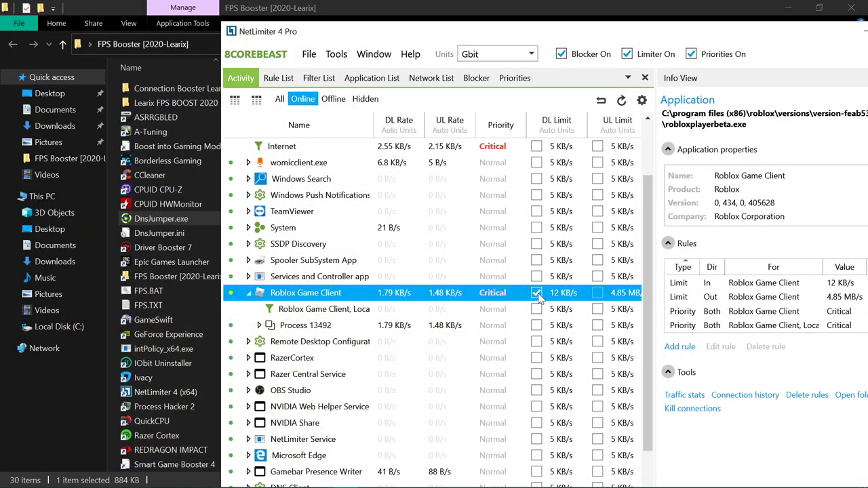
left_click(318, 477)
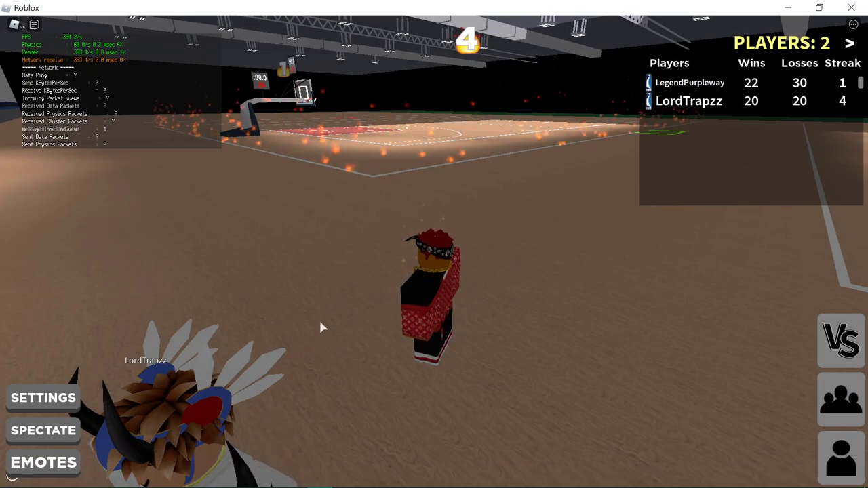
key("w")
key("w")
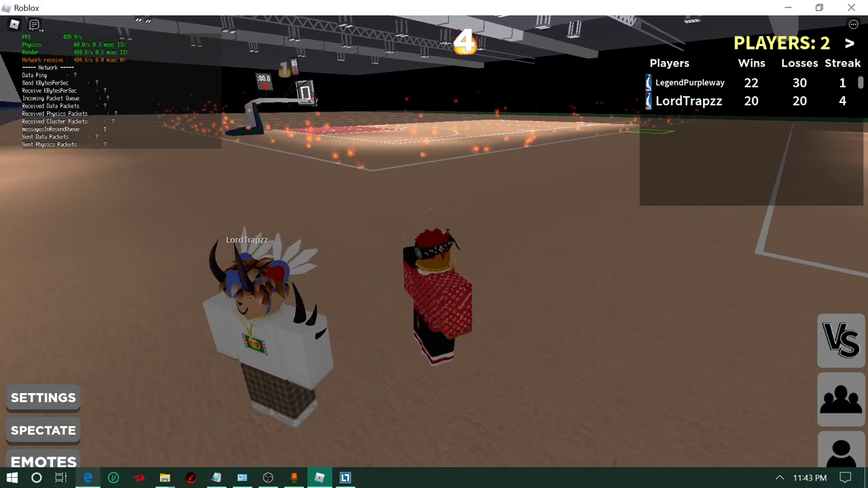
left_click(87, 478)
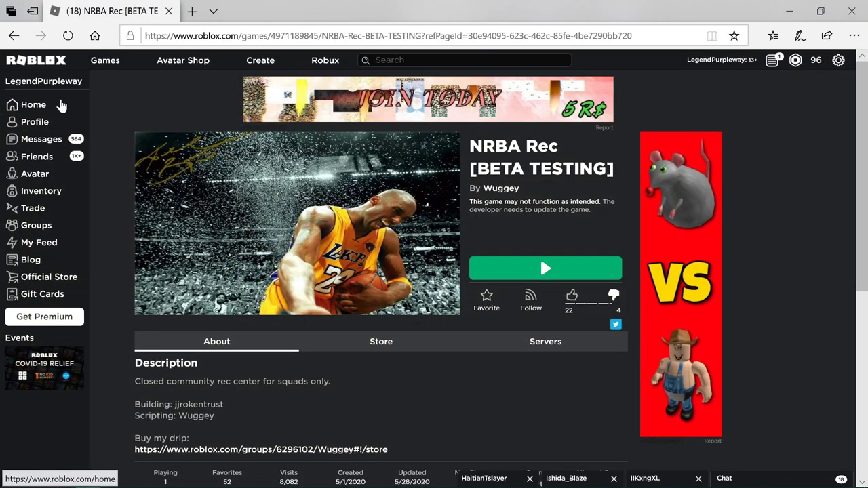
left_click(62, 105)
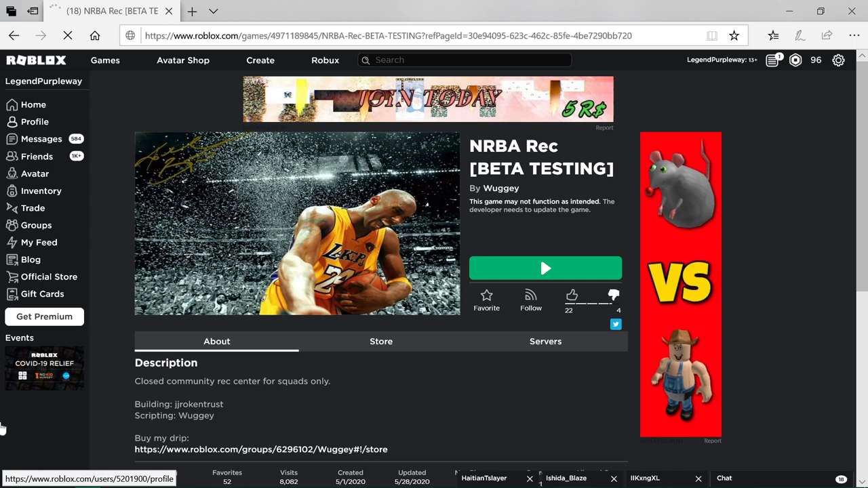
Switch to NetLimiter, set the Roblox Game Client's incoming limit to 40.67 Mbit/s, and enable the rule
left_click(346, 477)
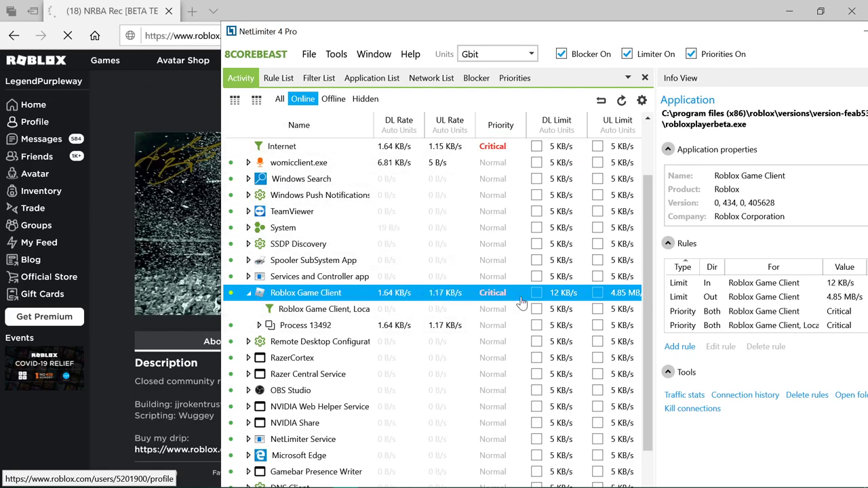
left_click(547, 298)
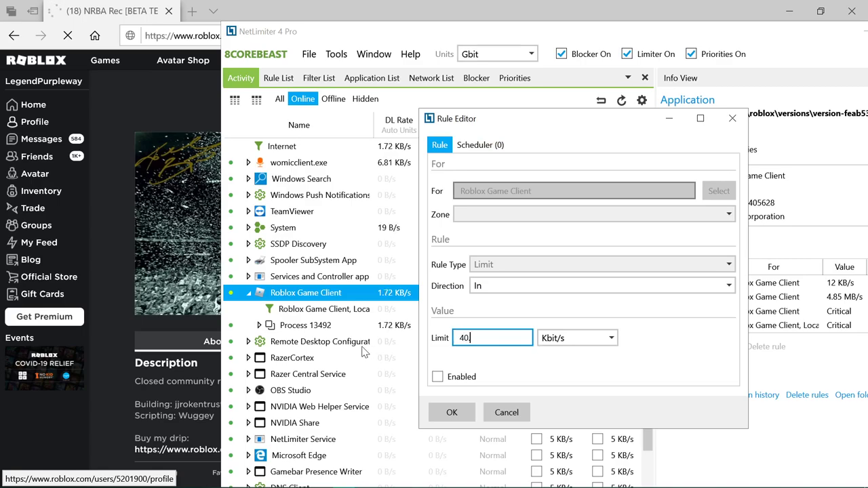
left_click(614, 334)
left_click(556, 442)
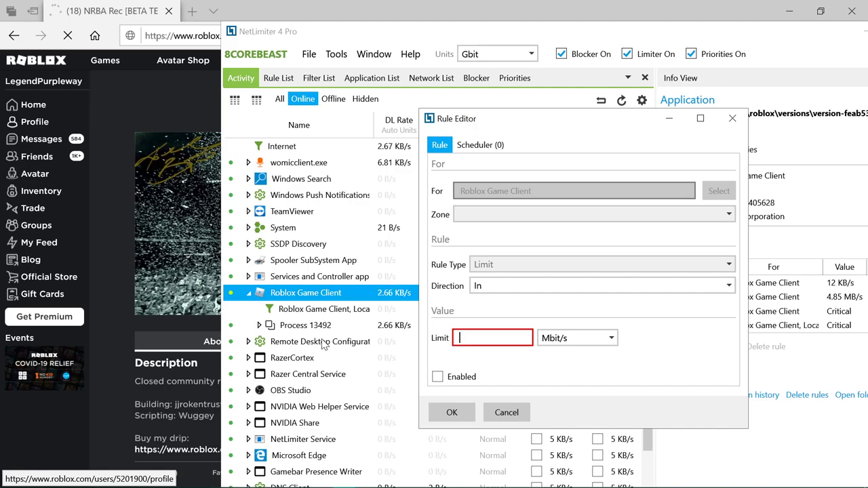
left_click(438, 376)
left_click(451, 413)
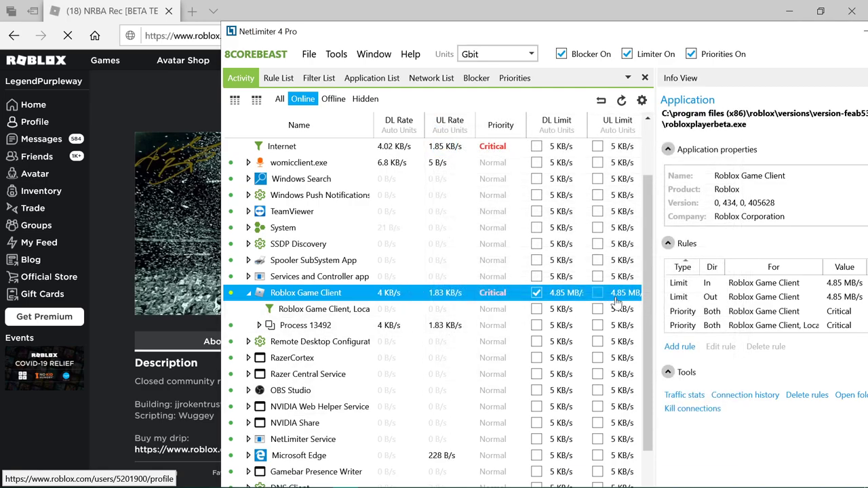
Enable the Roblox Game Client's outgoing limit rule at 40.67 Mbit/s
left_click(621, 295)
left_click(463, 380)
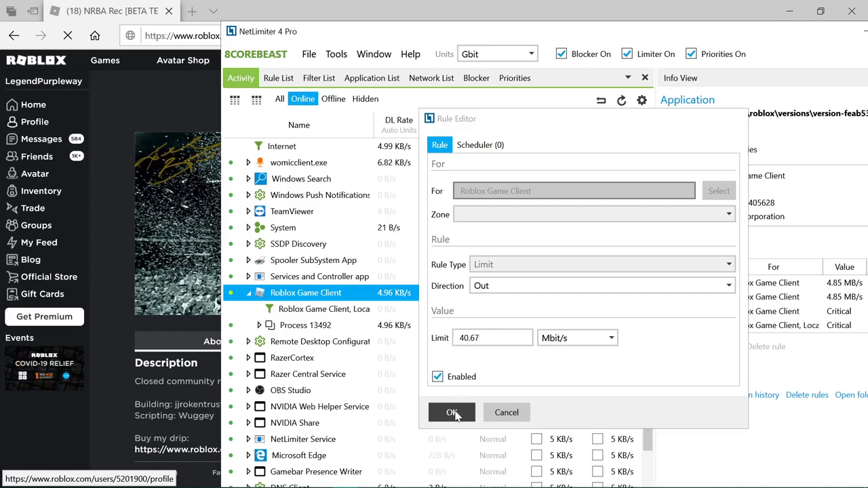
left_click(449, 413)
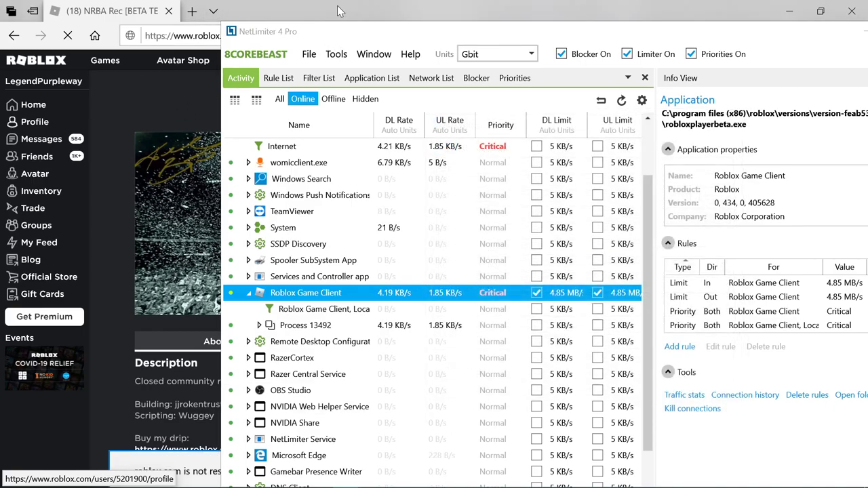
Switch to Microsoft Edge and load the Roblox Home page again
left_click(68, 38)
left_click(95, 36)
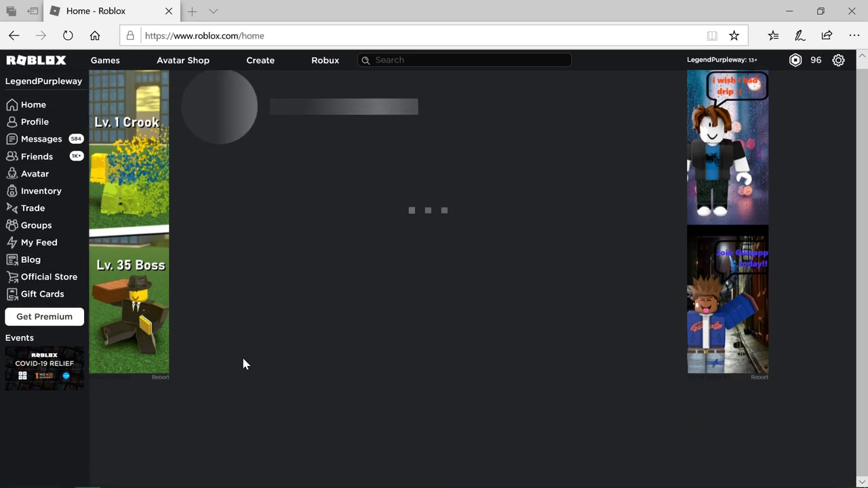
Switch to Roblox, run the character around the court to check how the game responds, and return to NetLimiter
left_click(319, 478)
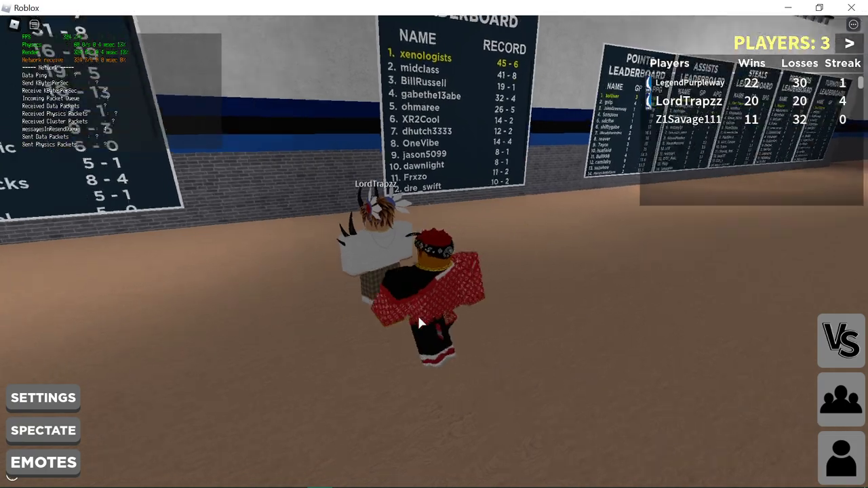
key("shift")
key("w")
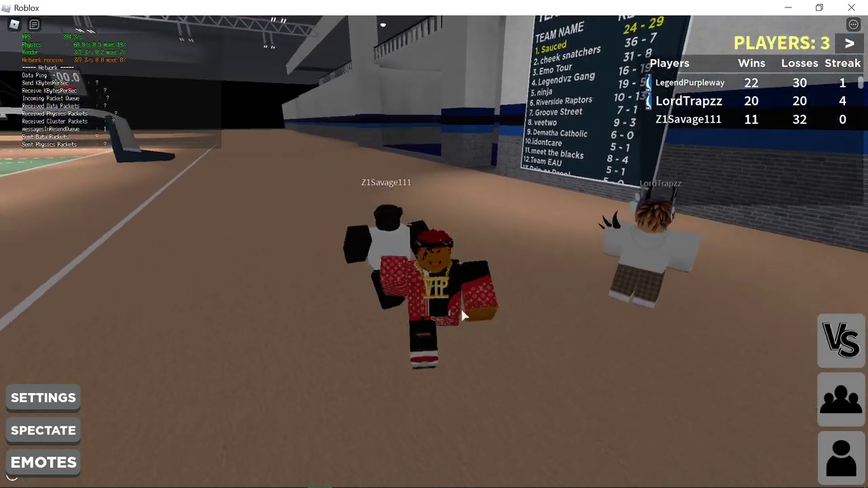
key("w")
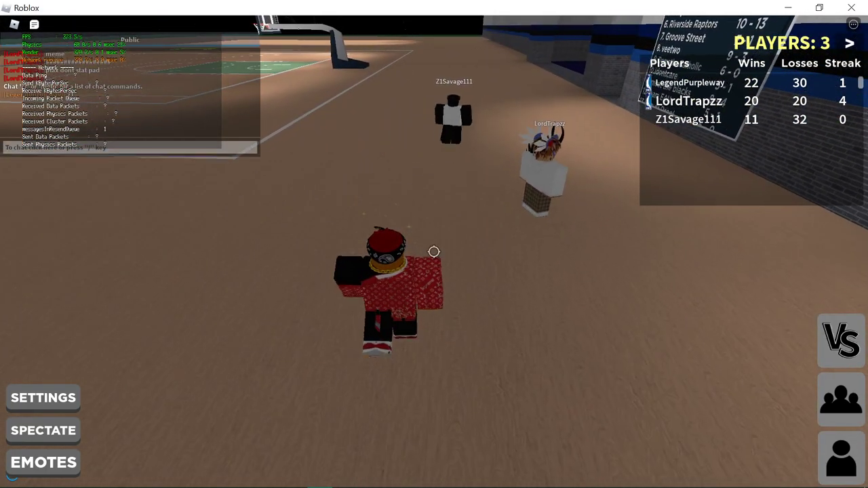
key("w")
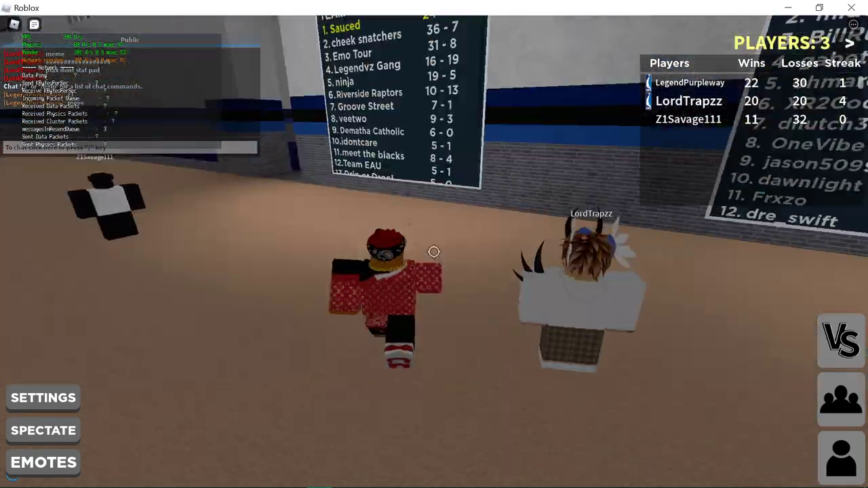
key("w")
key("shift")
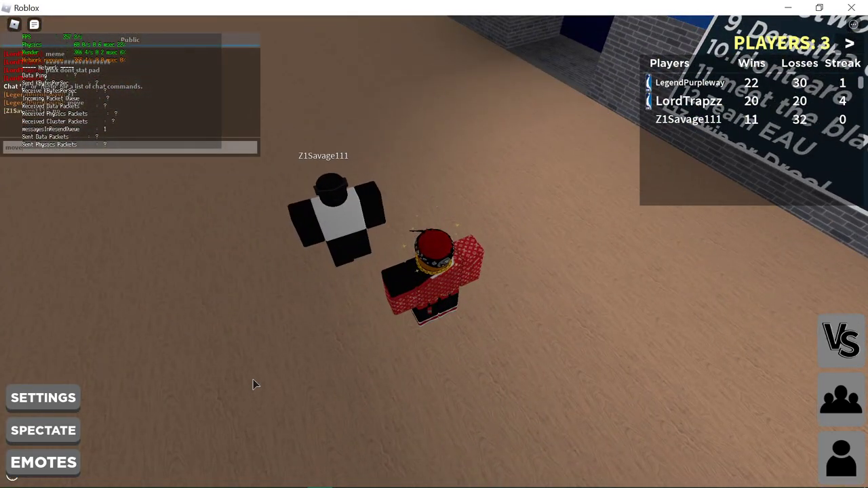
key("s")
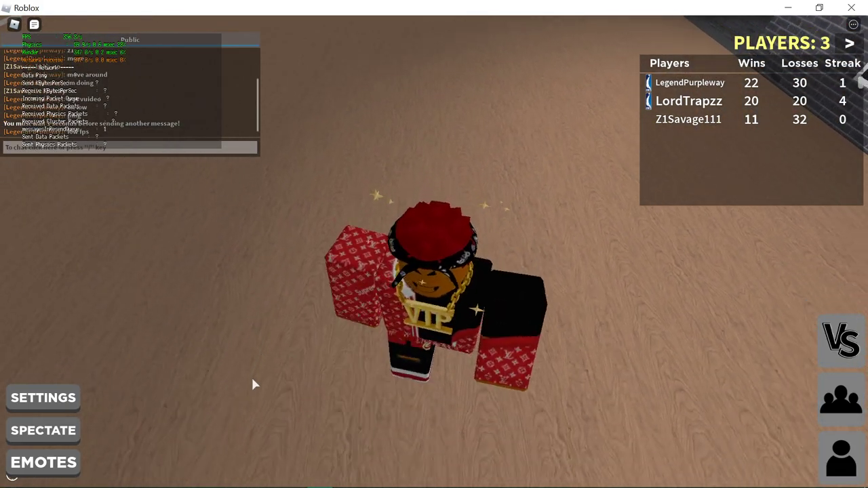
key("alt+Tab")
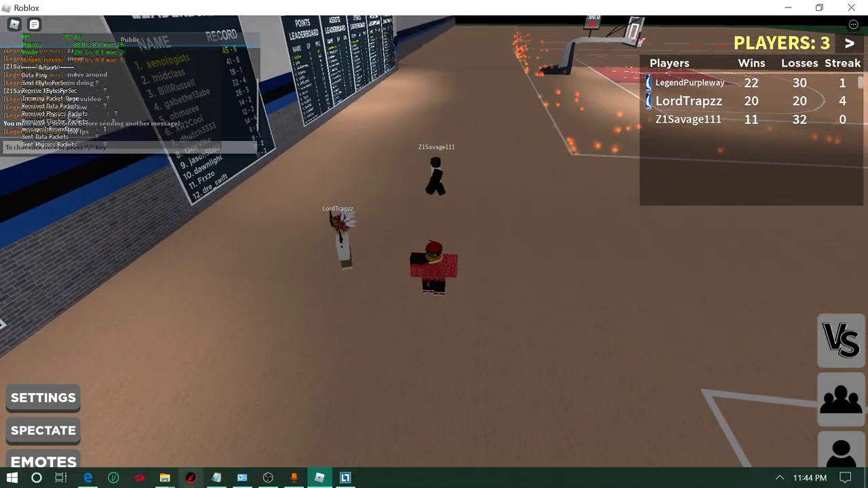
key("alt+Tab")
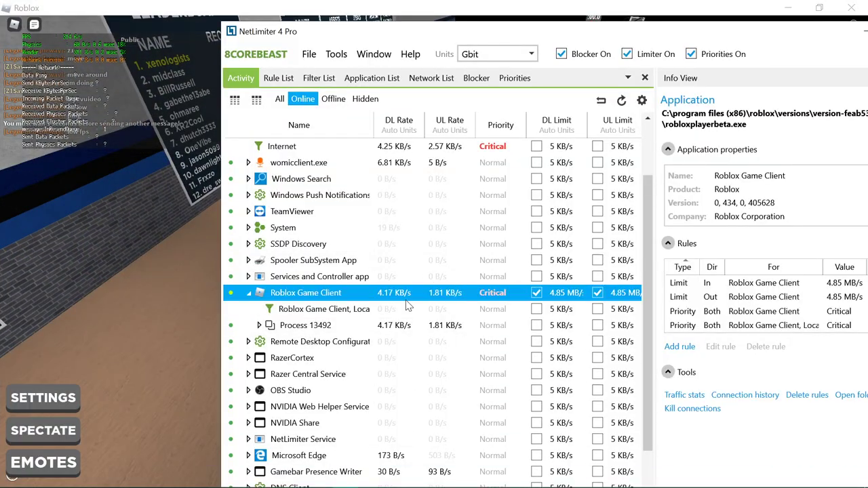
Switch to Roblox to check how the game is running, and return to NetLimiter
key("alt+Tab")
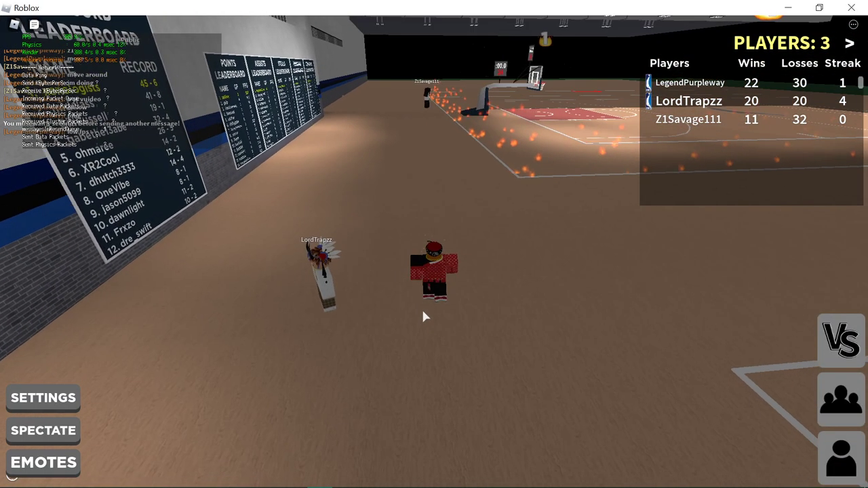
mouse_move(346, 478)
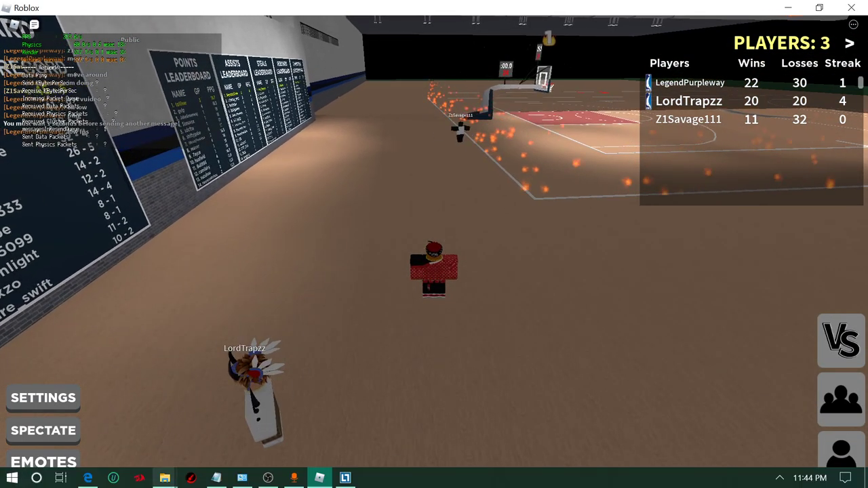
left_click(346, 479)
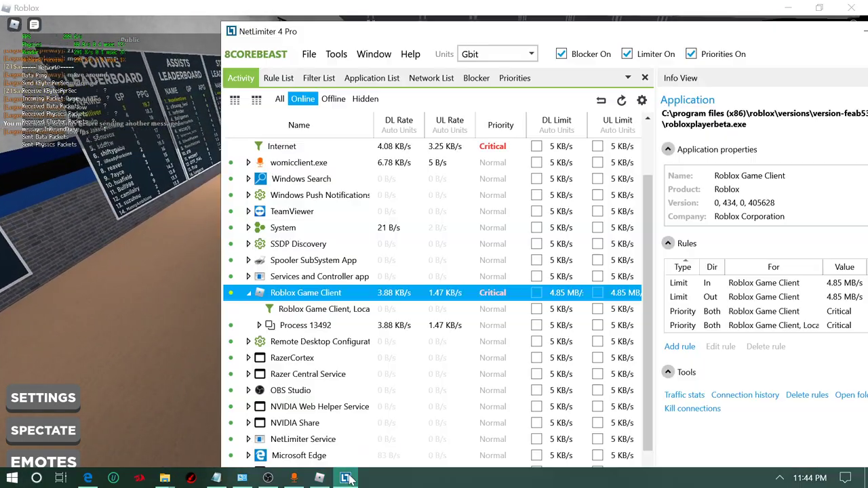
Set the Roblox Game Client's incoming limit to 10 MB/s and enable the rule
left_click(572, 294)
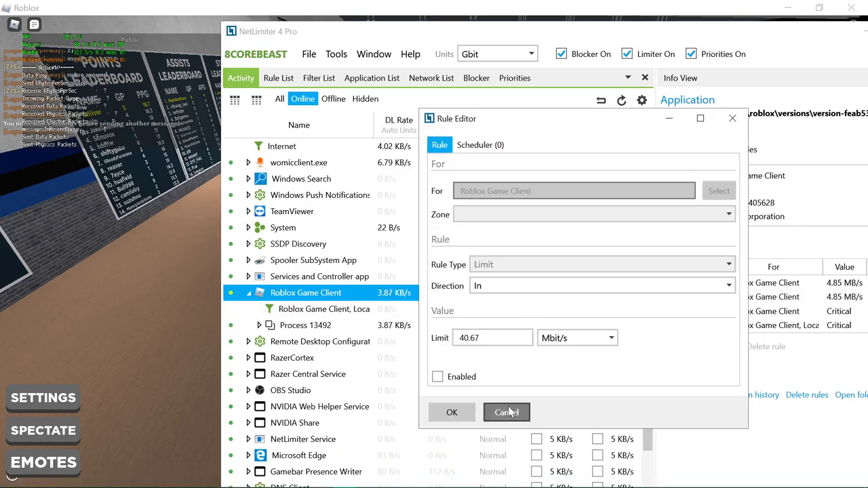
key("Tab")
type("10-")
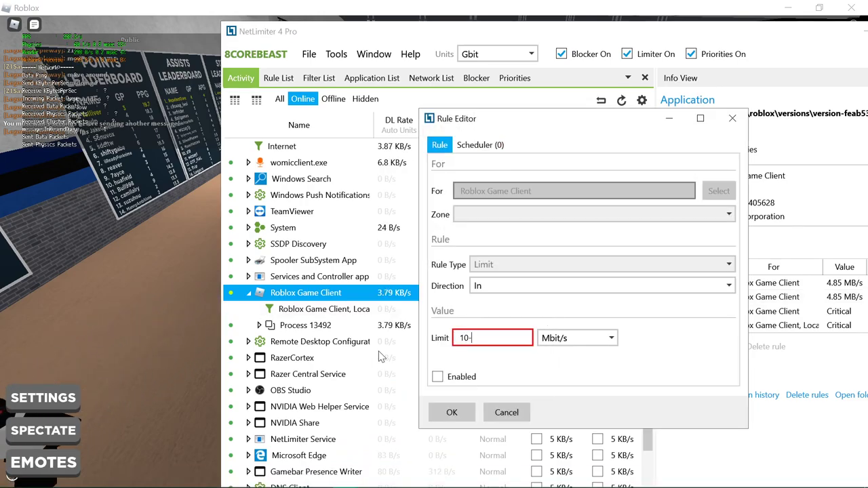
key("BackSpace")
left_click(556, 339)
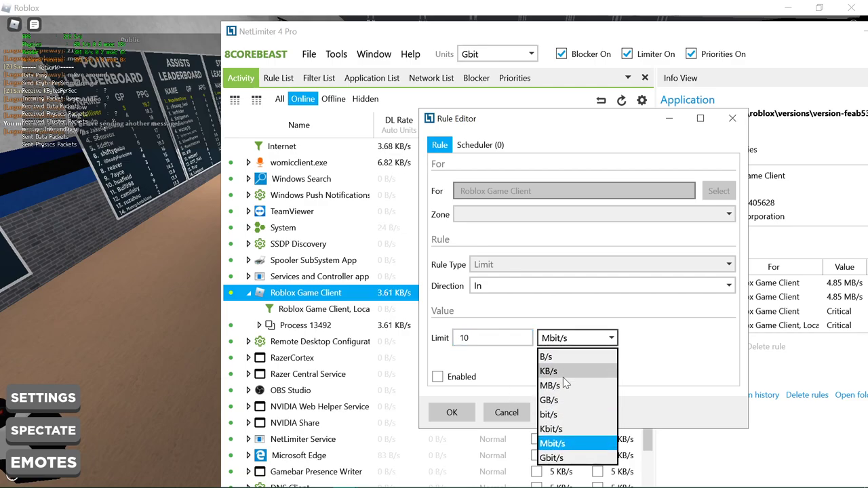
left_click(564, 387)
key("shift+Tab")
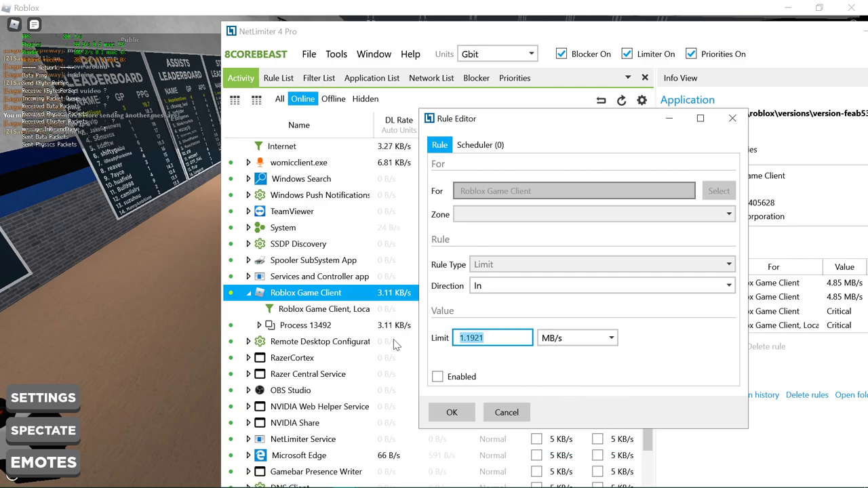
type("10")
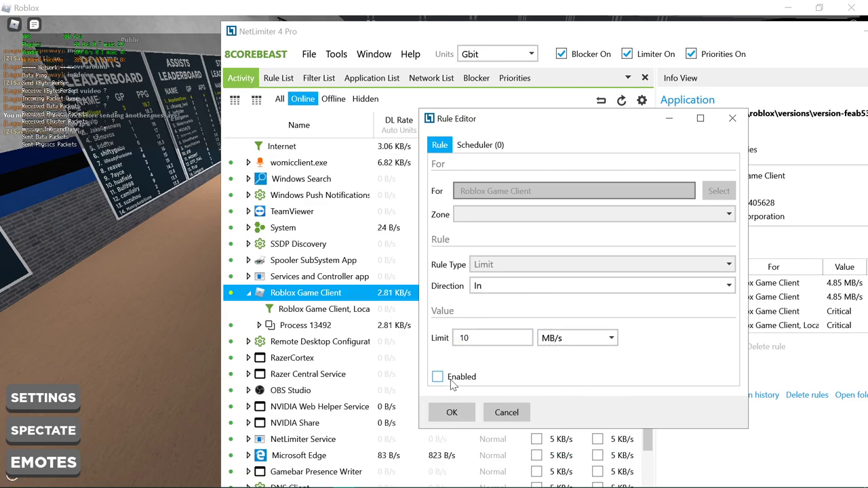
left_click(451, 379)
left_click(452, 412)
Switch to Roblox, run the character around the court to test the new limit, and briefly check the rule in NetLimiter
left_click(150, 274)
key("Left")
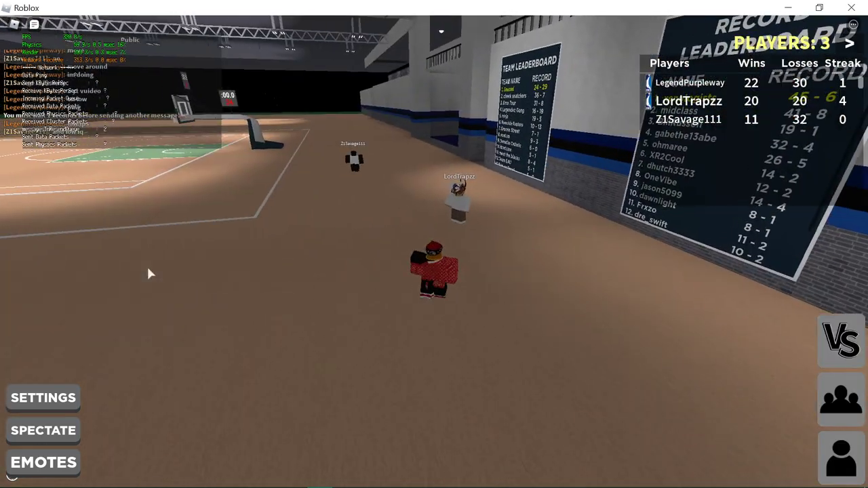
key("Left")
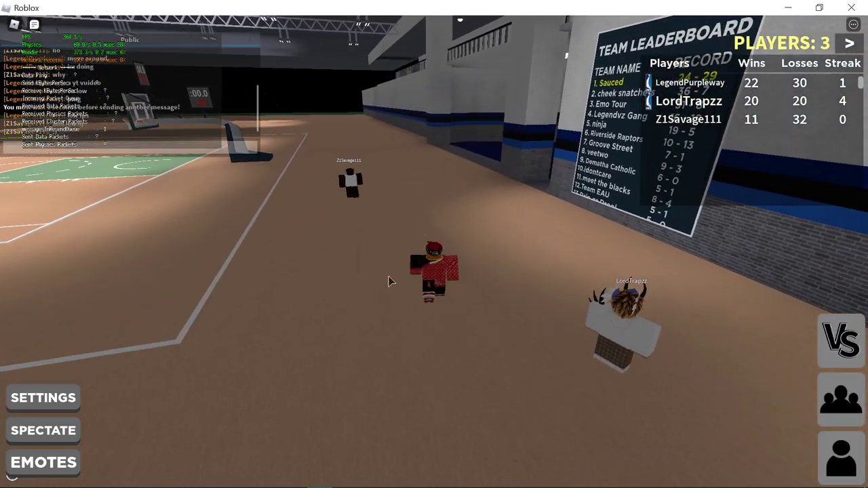
key("Left")
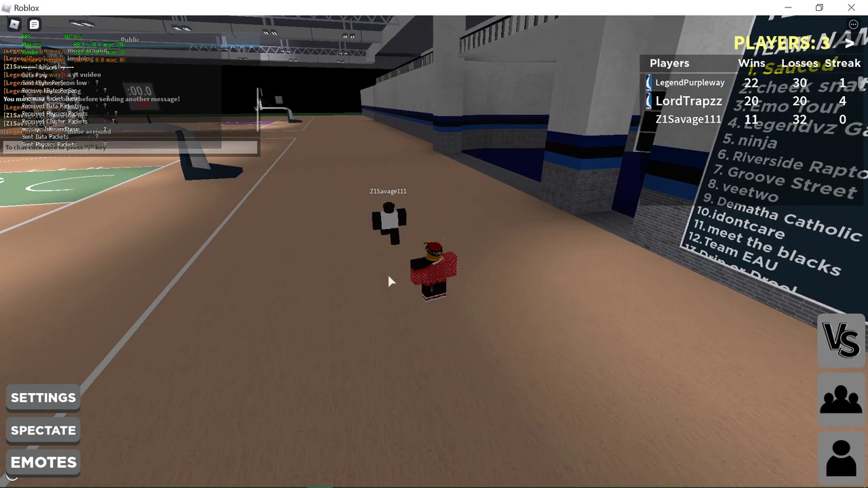
key("w")
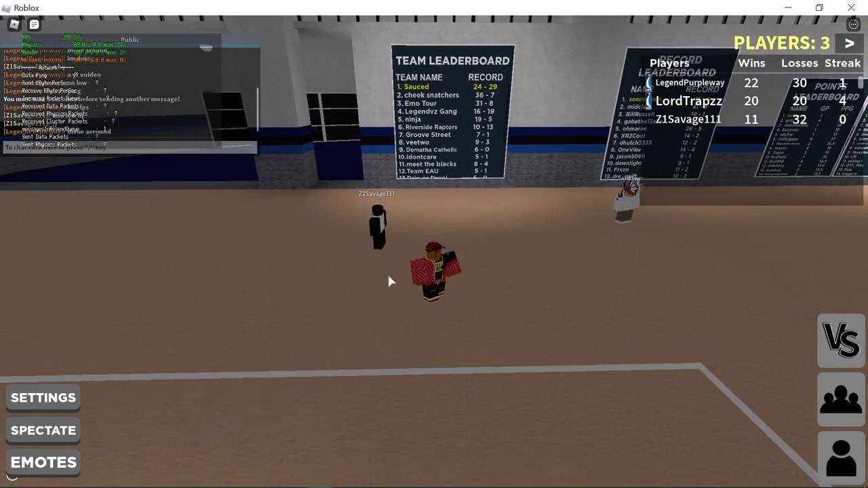
key("Right")
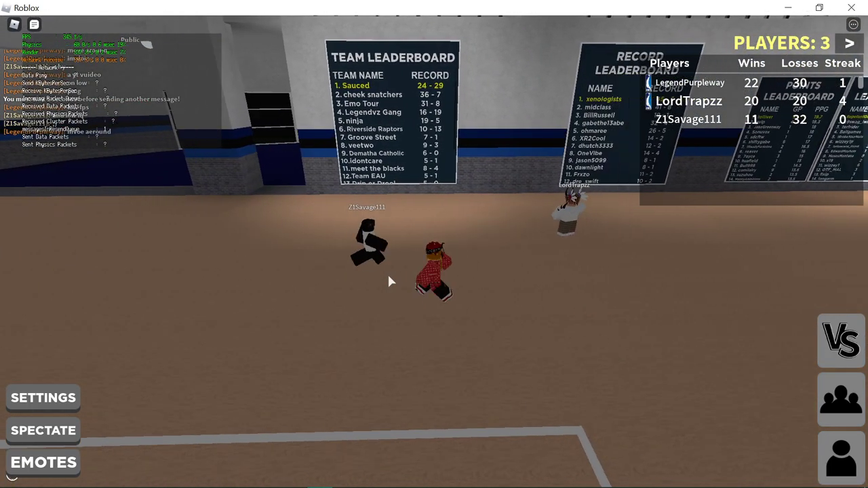
key("Right")
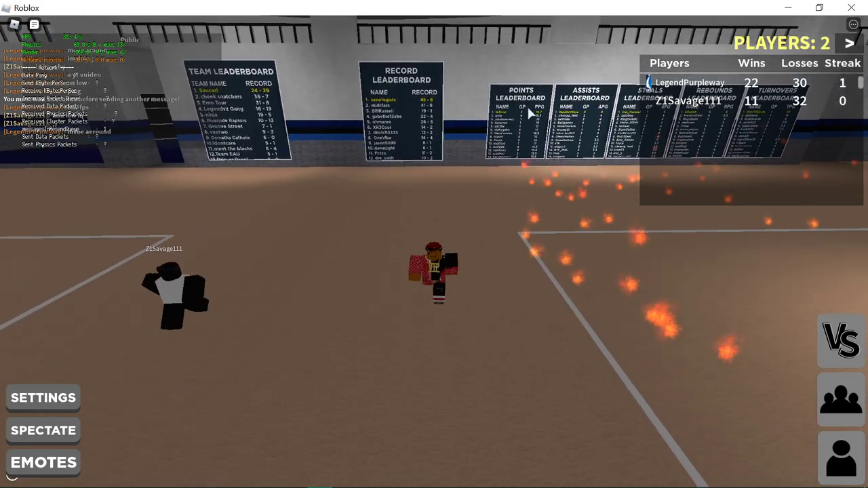
key("Right")
key("Right")
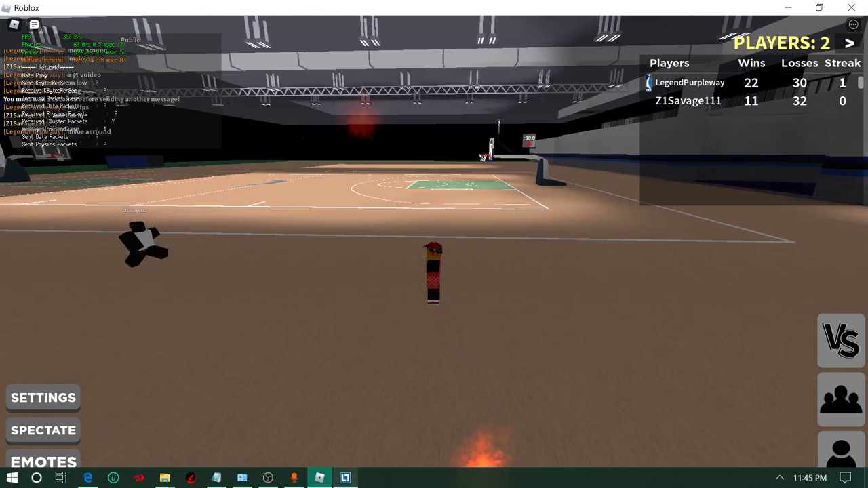
left_click(319, 477)
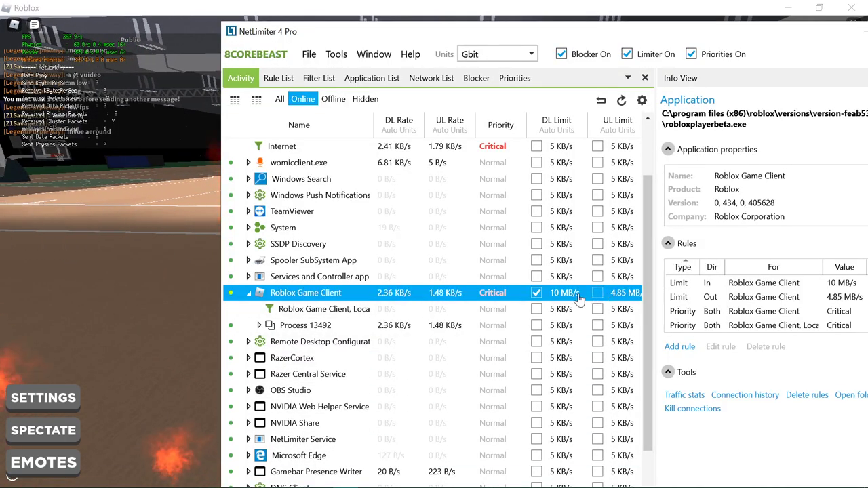
left_click(190, 212)
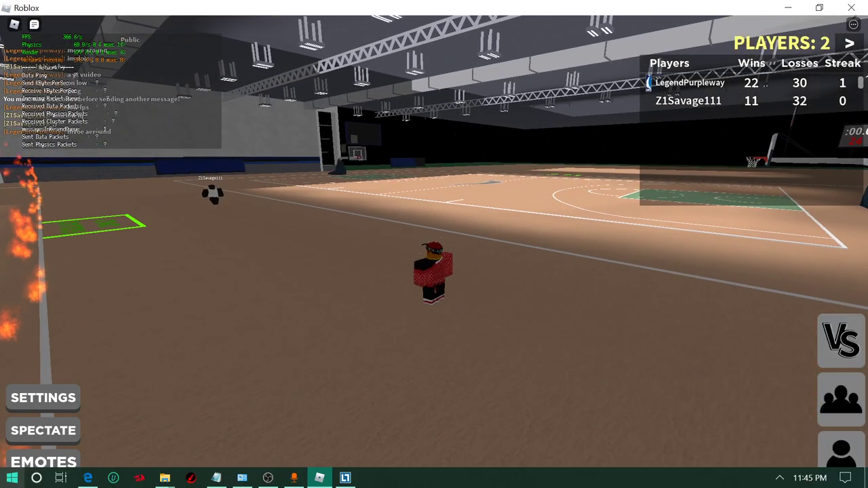
left_click(319, 477)
left_click(560, 288)
double_click(560, 292)
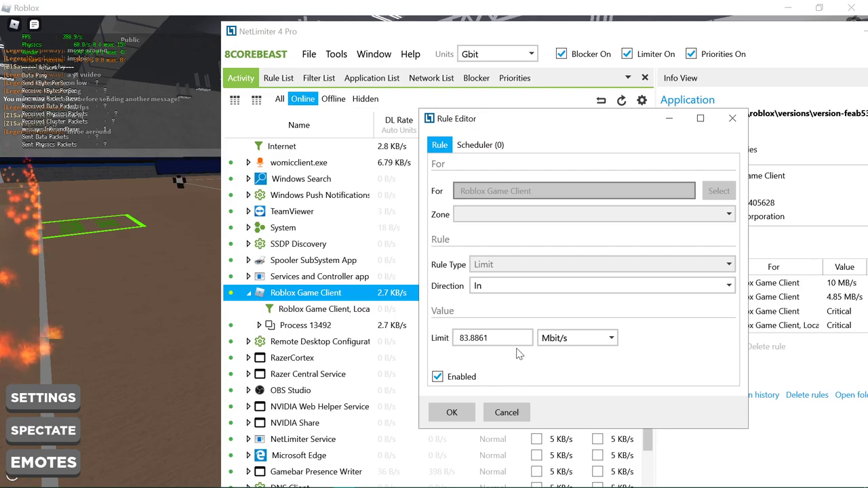
left_click(576, 338)
left_click(550, 357)
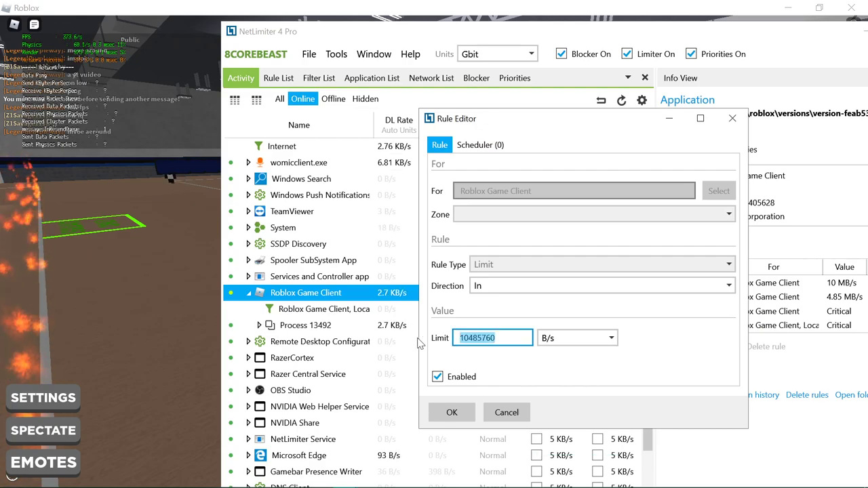
left_click(506, 413)
key("alt+Tab")
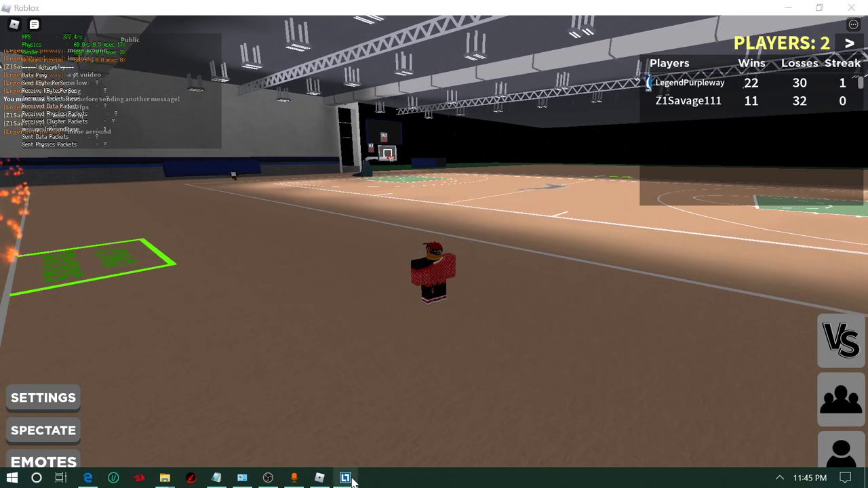
Switch to NetLimiter, change the unit of the Roblox Game Client's incoming limit to B/s, and save the rule
left_click(345, 478)
left_click(549, 299)
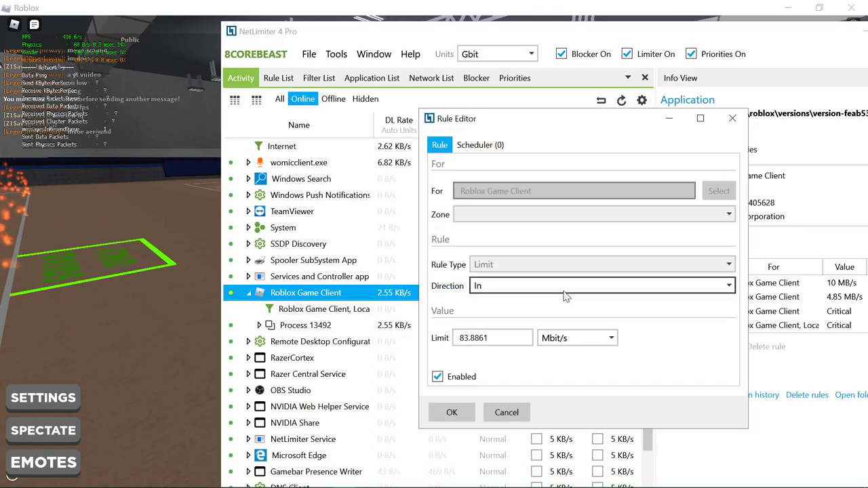
left_click(568, 338)
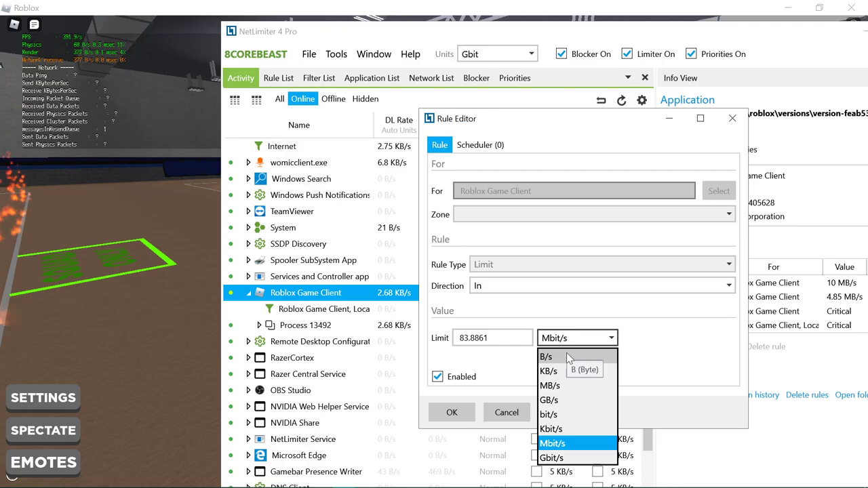
left_click(566, 353)
left_click(450, 412)
Switch to Roblox, run the character along the courts to test movement, and check the Roblox Home page in Microsoft Edge
left_click(134, 353)
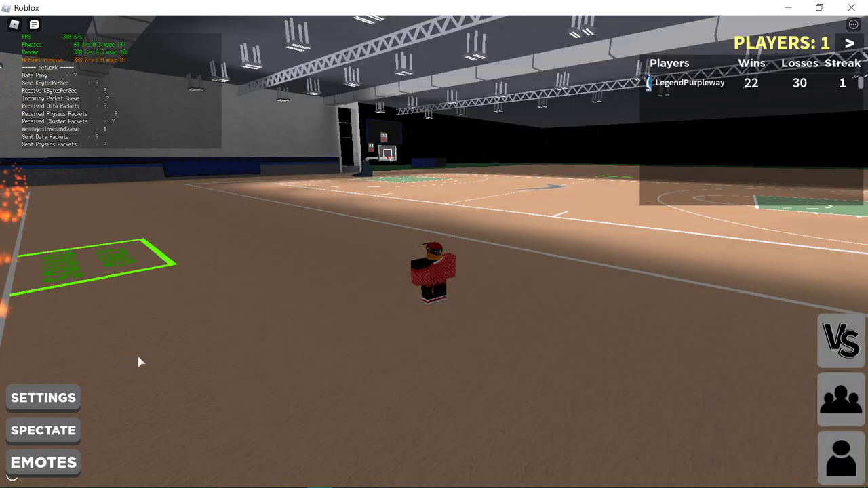
key("w")
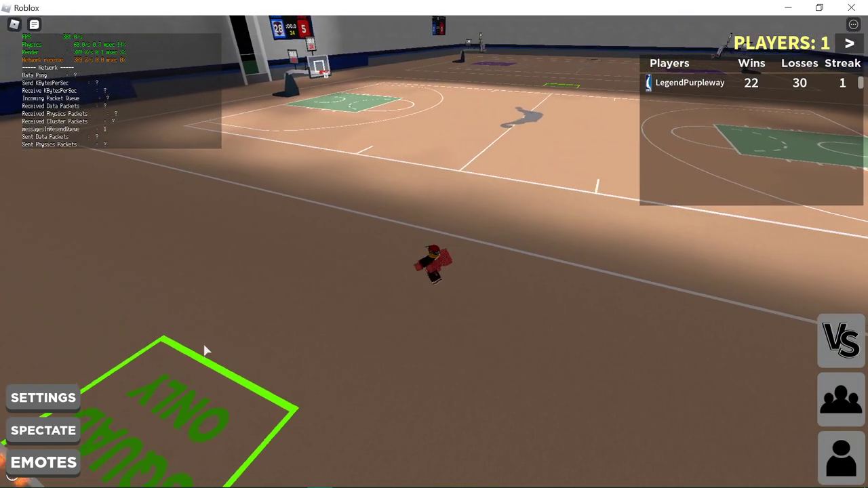
key("Left")
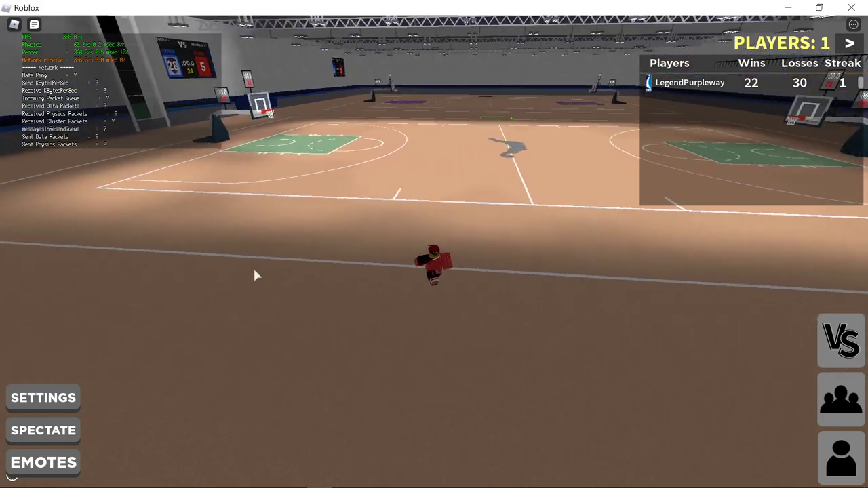
key("Right")
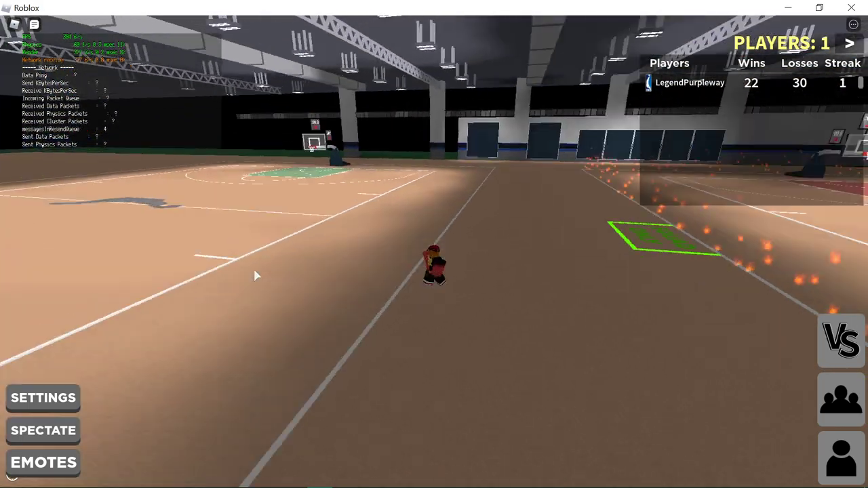
key("Left")
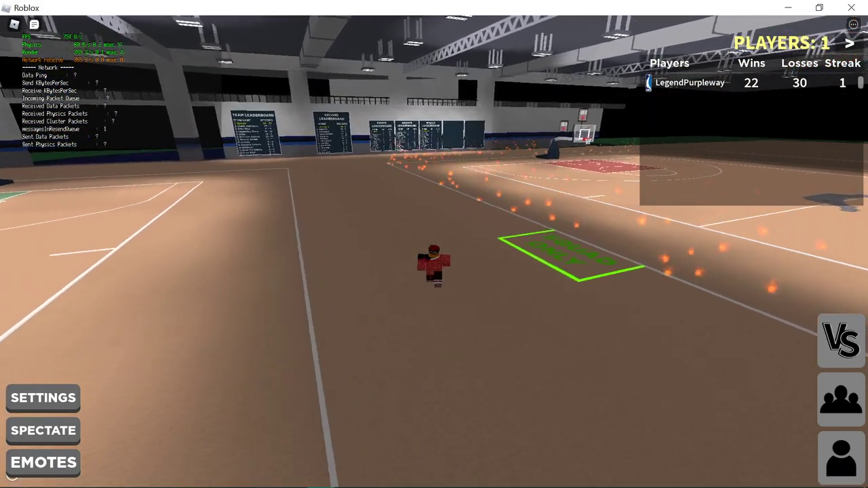
left_click(97, 473)
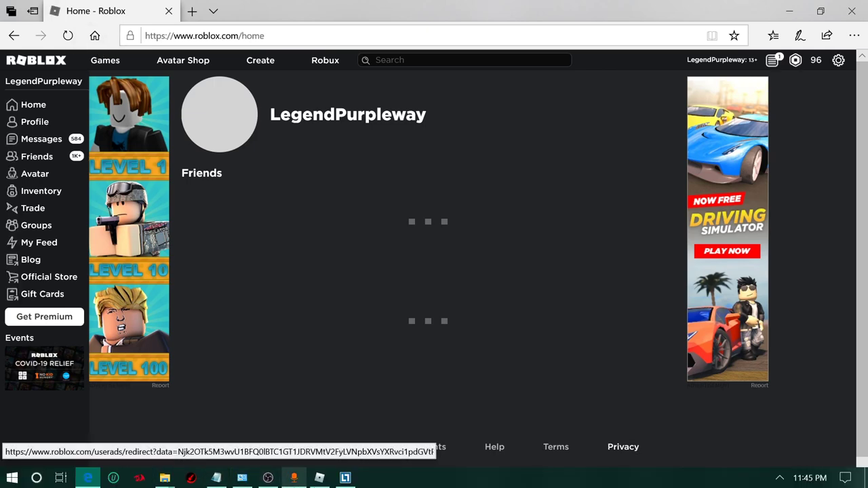
Return to Roblox and run the character toward the leaderboard wall while examining the on-screen performance and network statistics
left_click(319, 478)
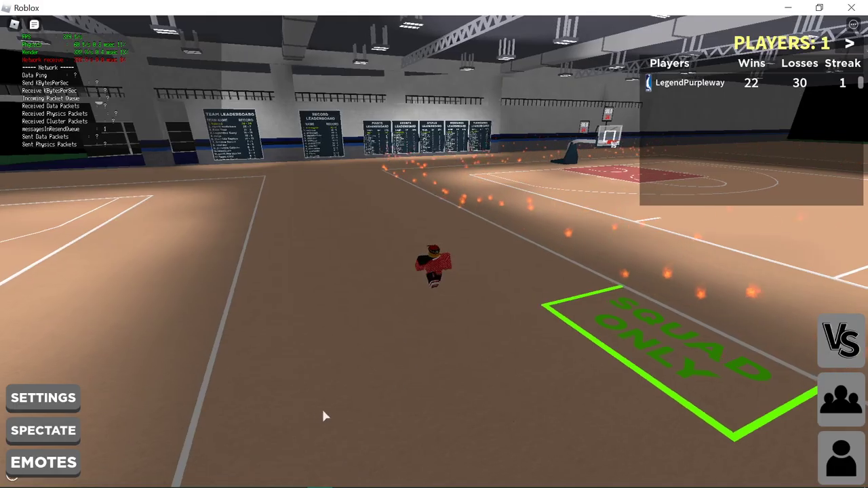
key("w")
mouse_move(263, 68)
key("w")
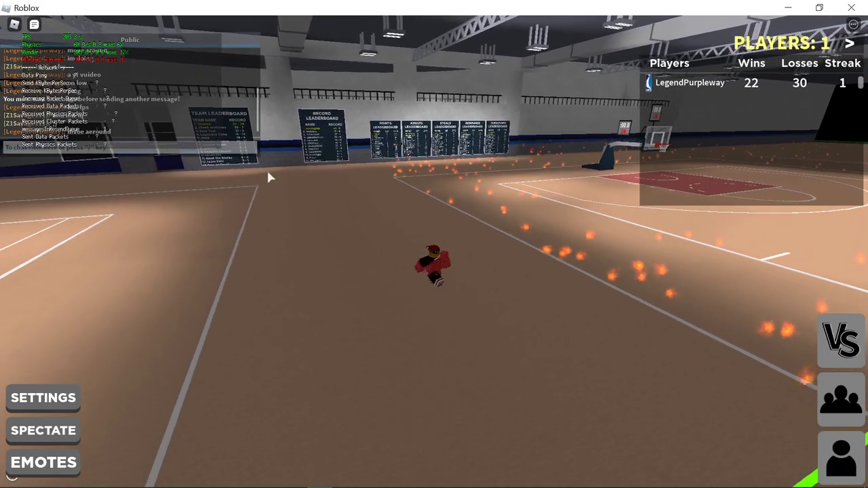
key("w")
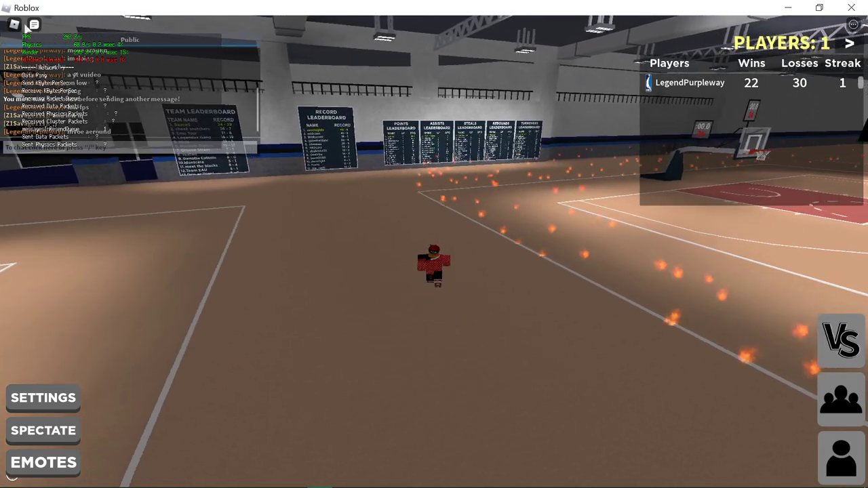
key("w")
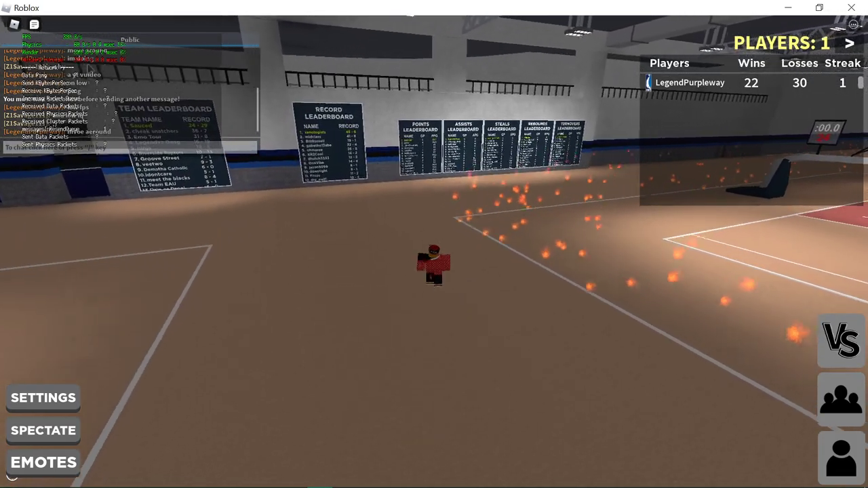
key("w")
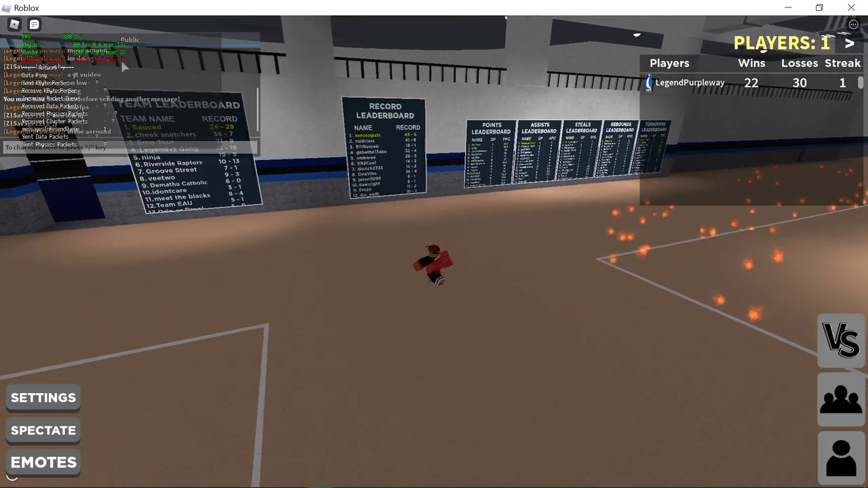
key("w")
key("shift")
key("w")
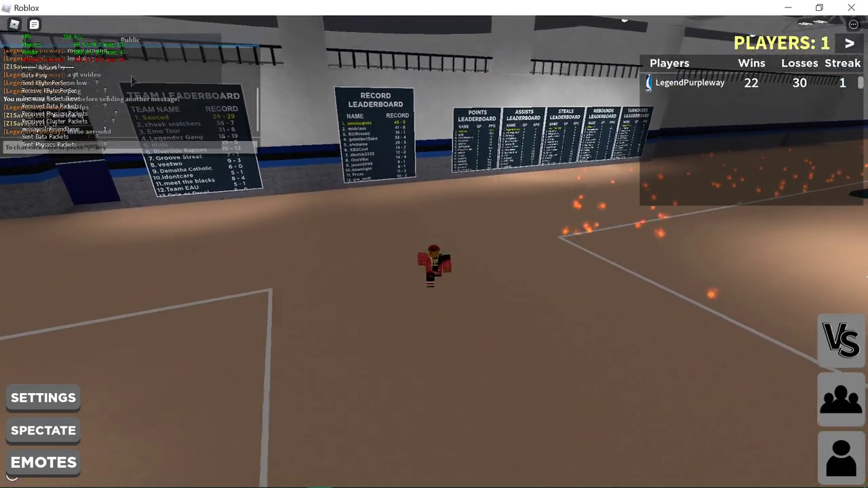
key("w")
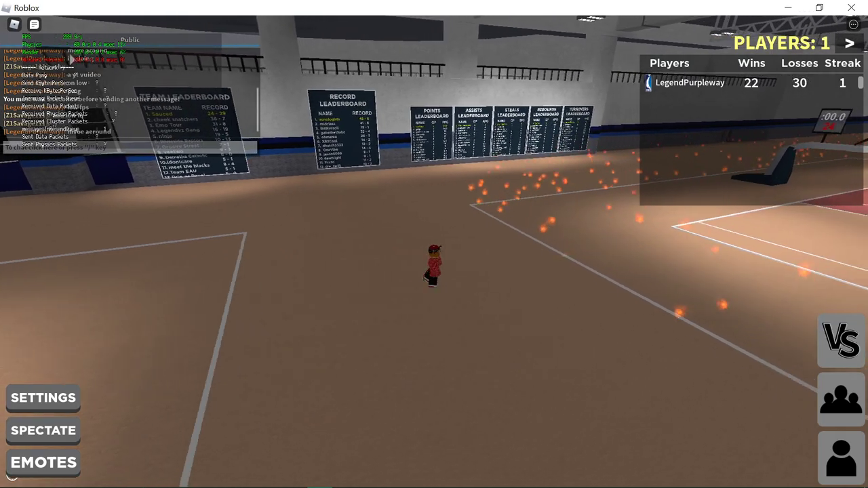
Finish the Roblox run, dismiss the NetLimiter Version Checker notice, and switch to the NetLimiter window
key("w")
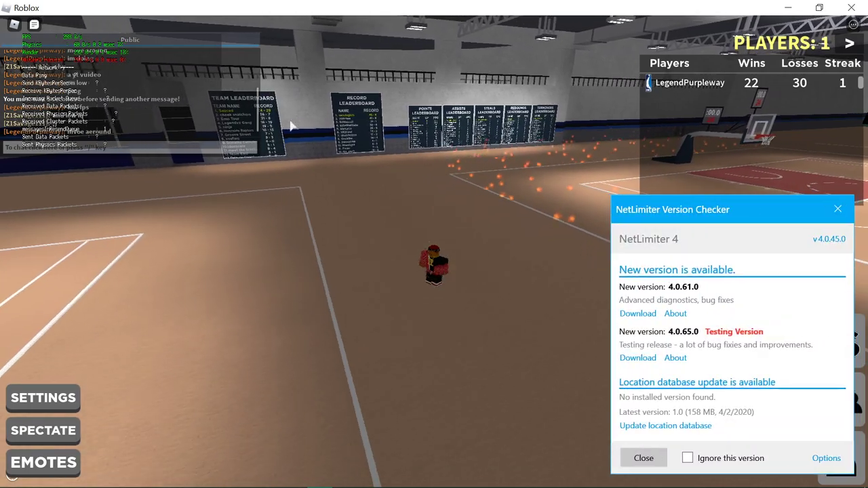
left_click(642, 457)
left_click(319, 478)
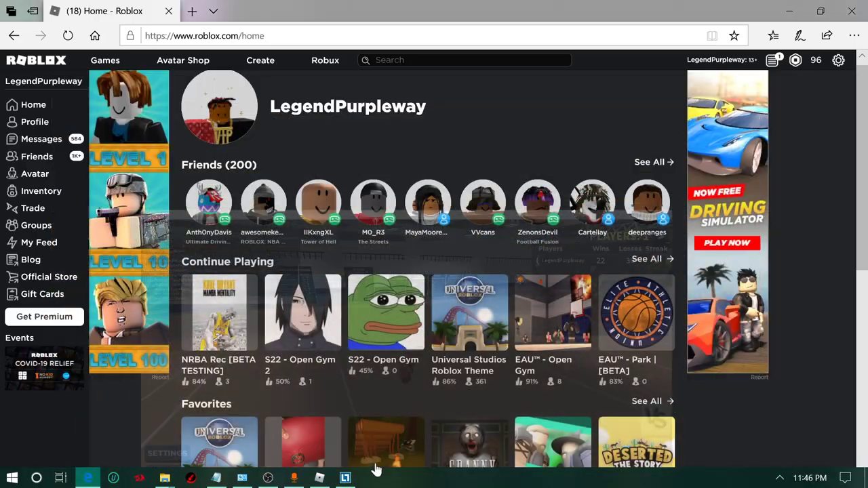
left_click(345, 477)
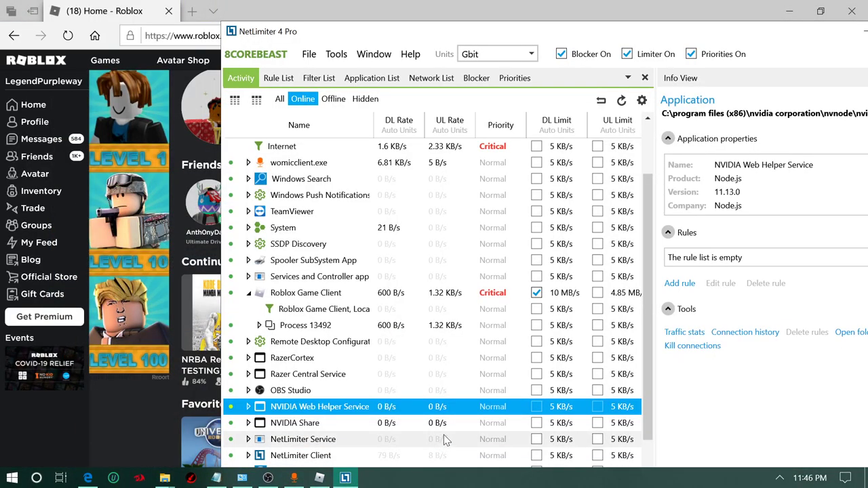
Set the Roblox Game Client's incoming limit to 40.67 Mbit/s and save the rule
double_click(571, 301)
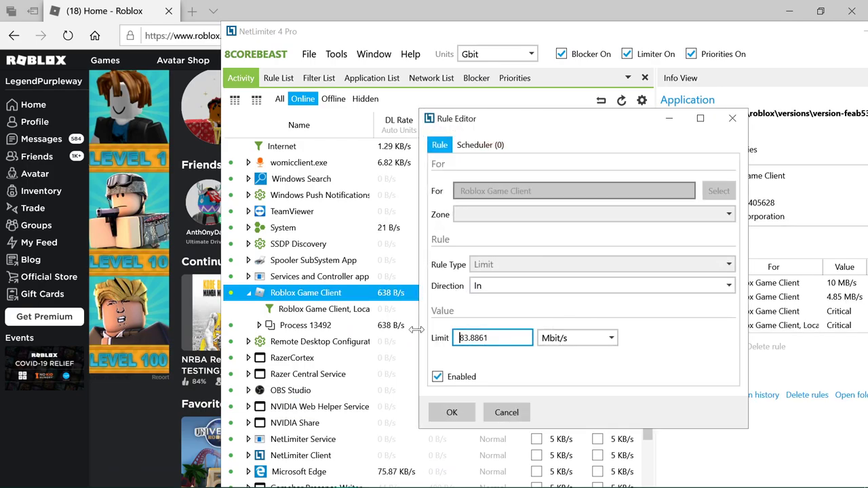
type("40")
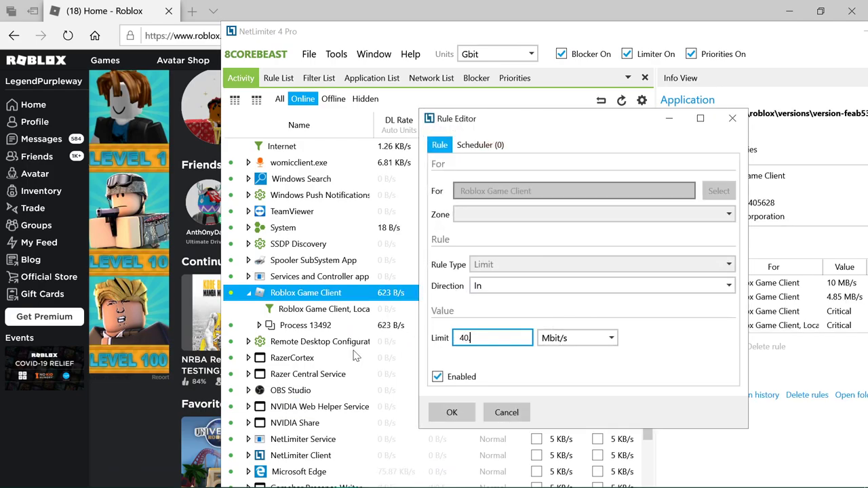
left_click(581, 344)
left_click(559, 446)
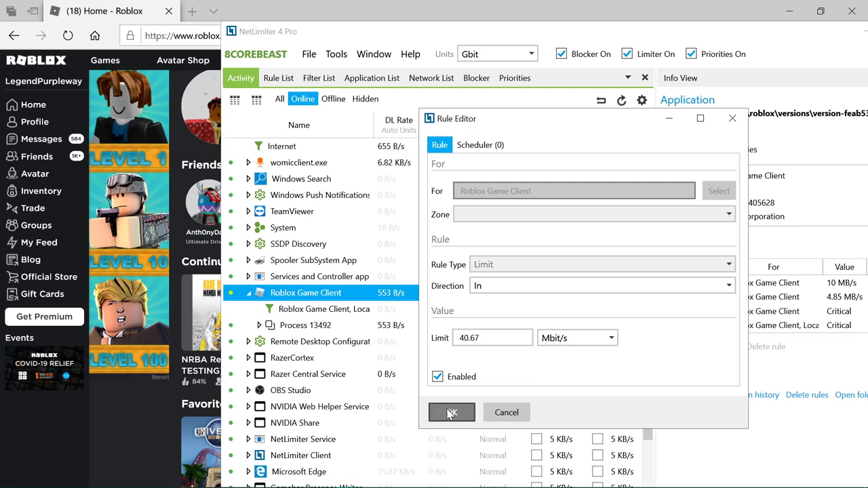
left_click(451, 412)
Enable the Roblox Game Client's outgoing limit rule, save it, and select the local-network priority rule in the rule list
double_click(629, 299)
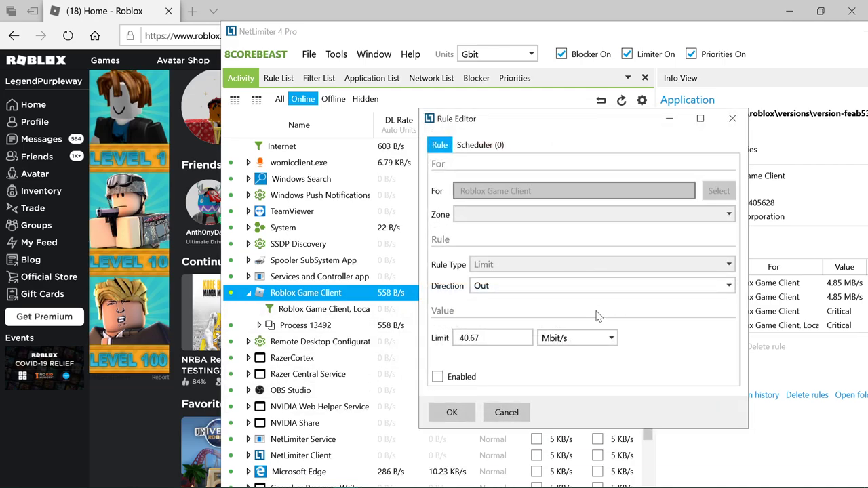
left_click(459, 381)
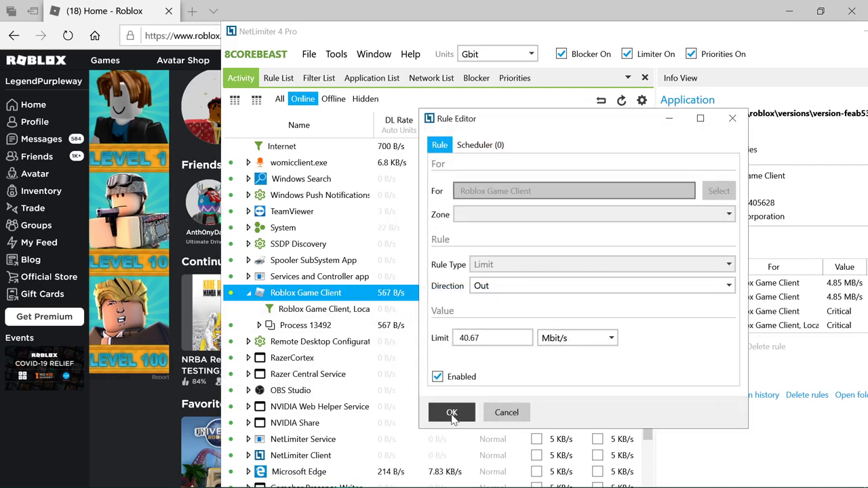
left_click(451, 412)
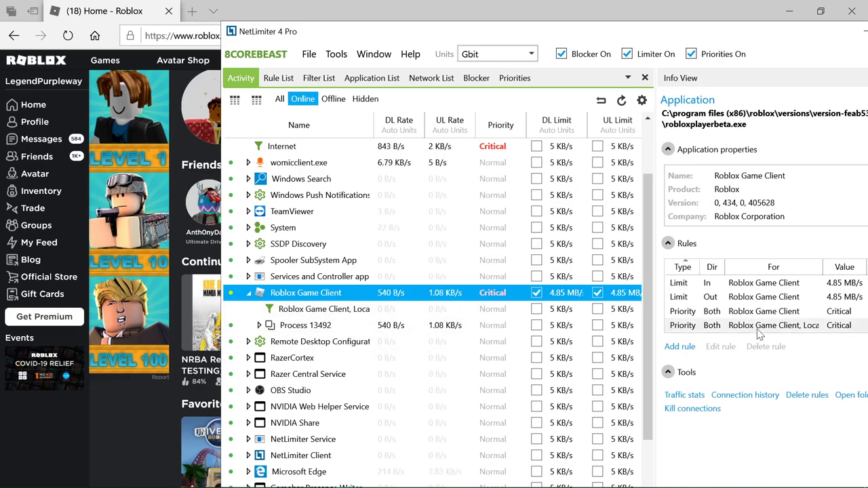
left_click(790, 326)
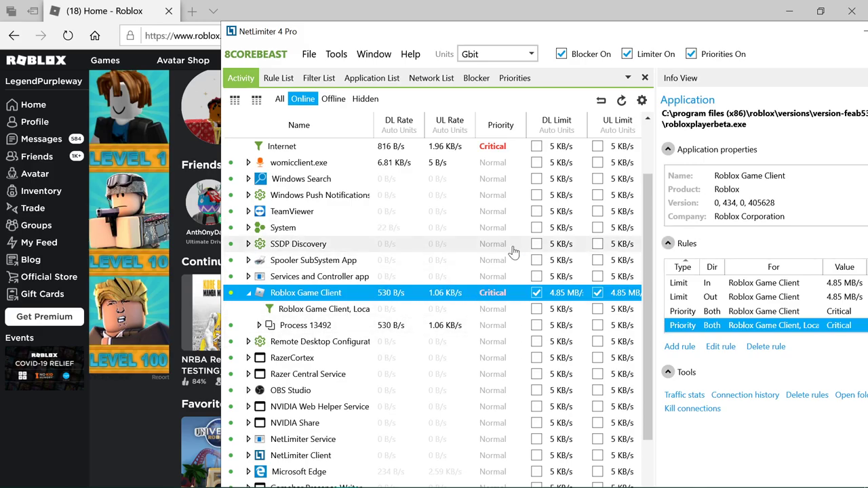
Clear the NetLimiter and browser windows off the desktop and open NVIDIA Control Panel
left_click_drag(814, 29, 668, 5)
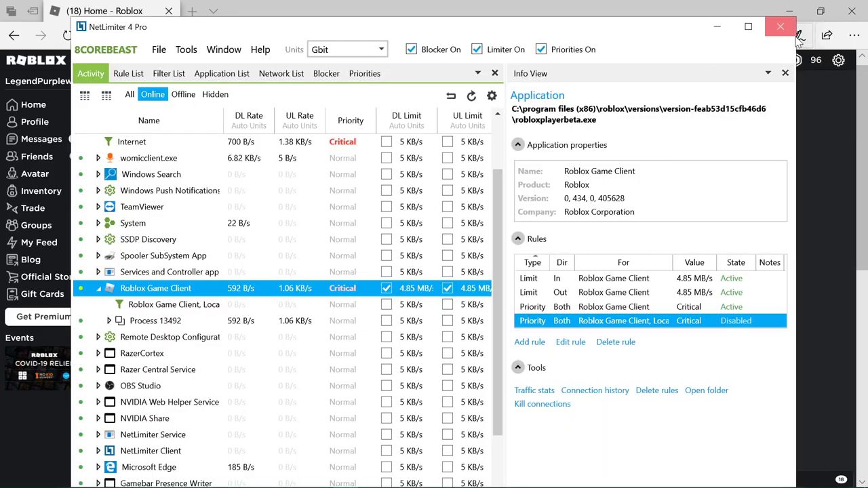
left_click(794, 12)
left_click(793, 12)
left_click(788, 8)
key("super")
type("nvi")
key("Return")
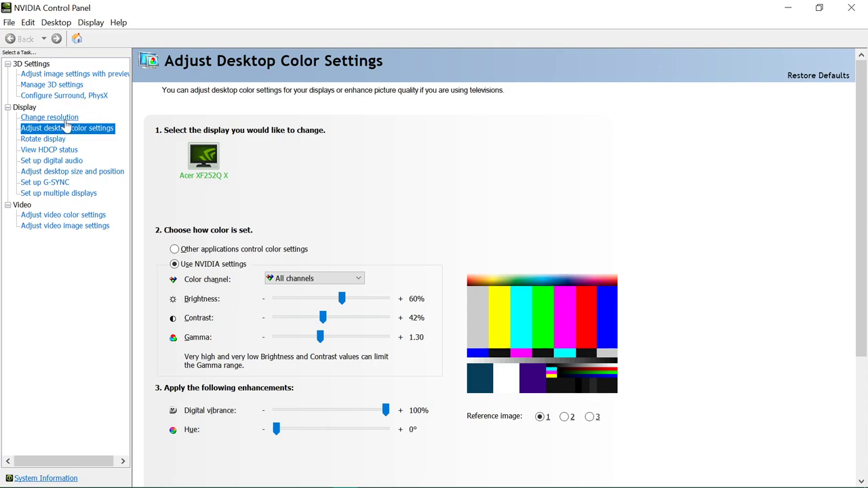
Examine the whole global feature list under Manage 3D Settings, and check the image settings preview page
left_click(61, 86)
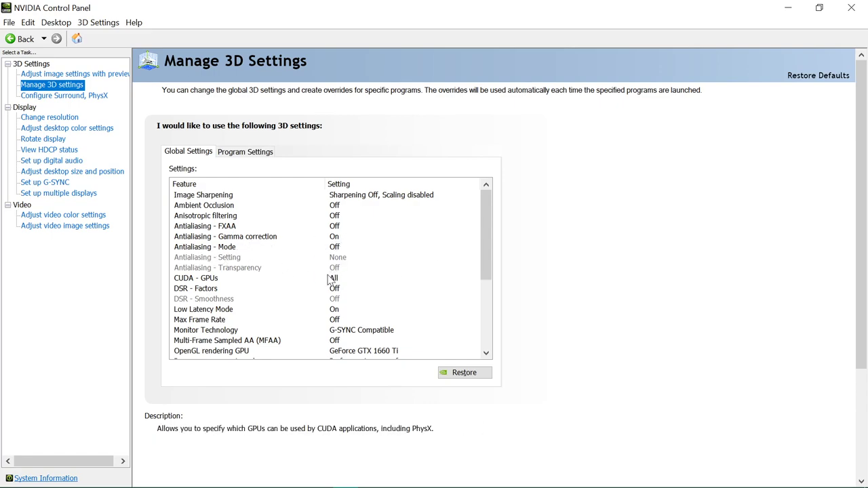
scroll(244, 285, "down", 1)
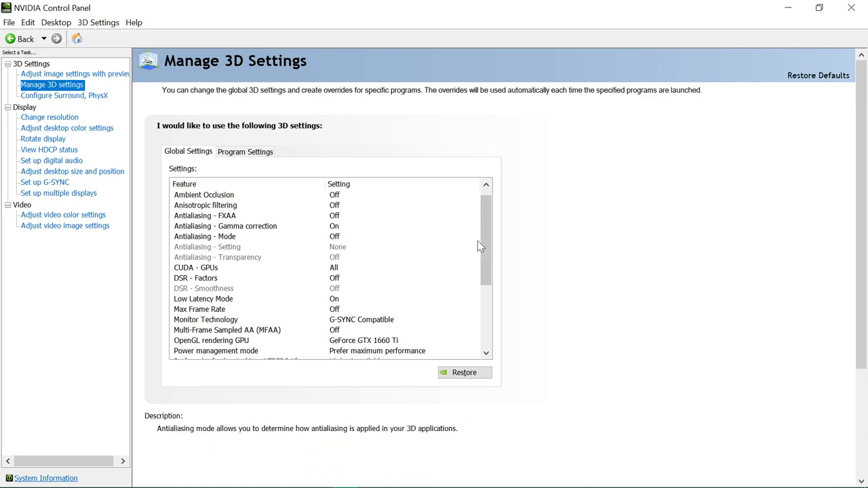
left_click_drag(490, 242, 491, 263)
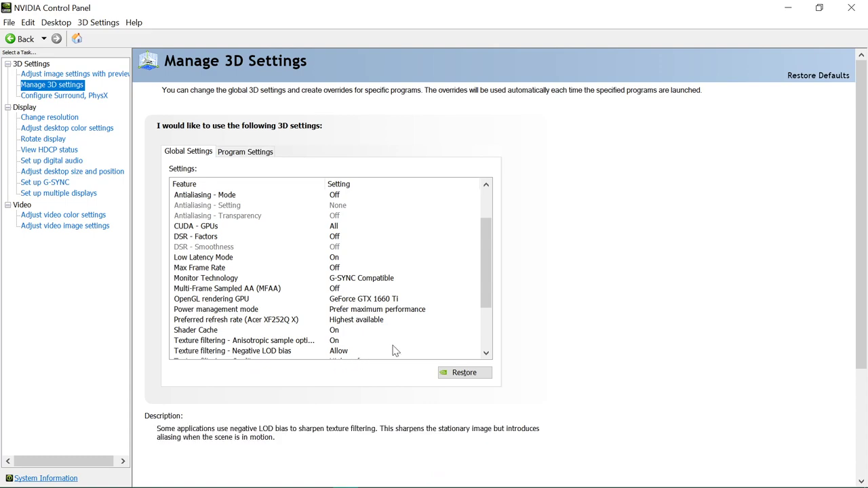
scroll(493, 312, "down", 3)
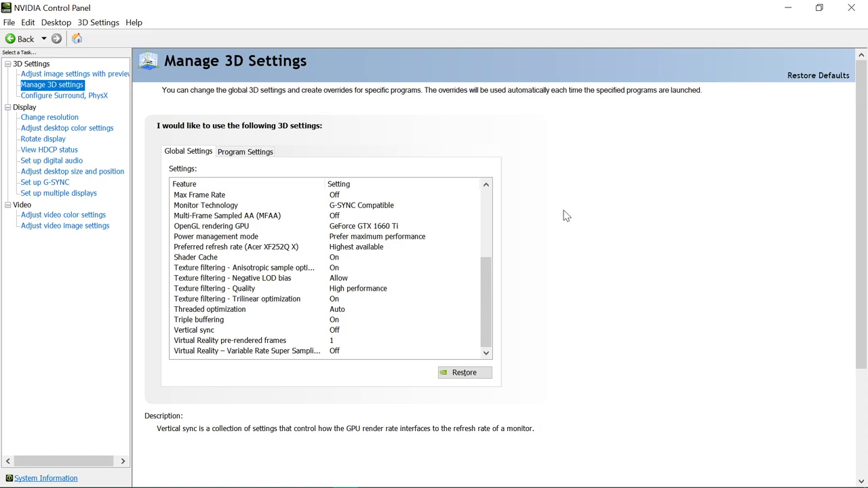
left_click(92, 75)
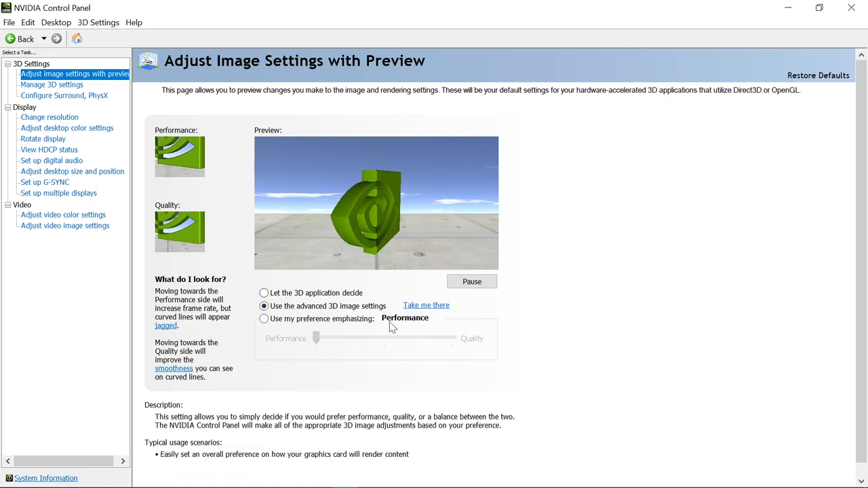
Select the 240Hz refresh rate for the display on the Change Resolution page
left_click(57, 121)
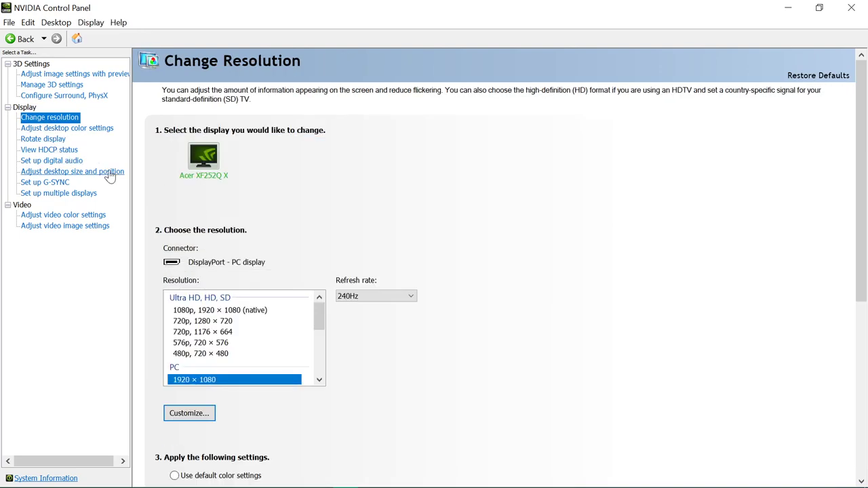
left_click(364, 297)
left_click(364, 301)
left_click(363, 300)
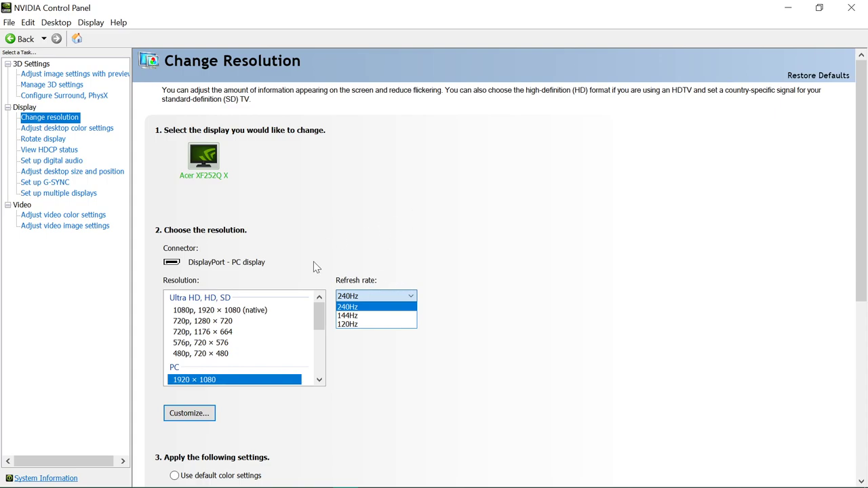
left_click(404, 309)
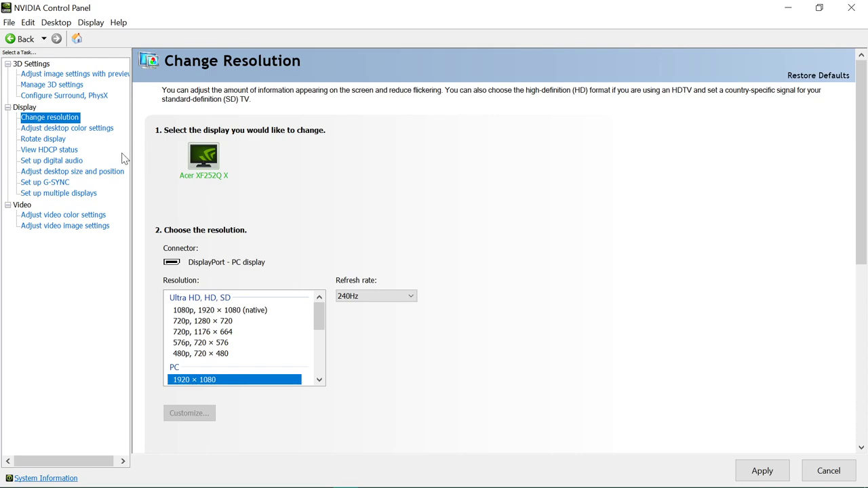
Check the desktop color settings page, and examine the color depth, format and dynamic range options under Change Resolution
left_click(107, 133)
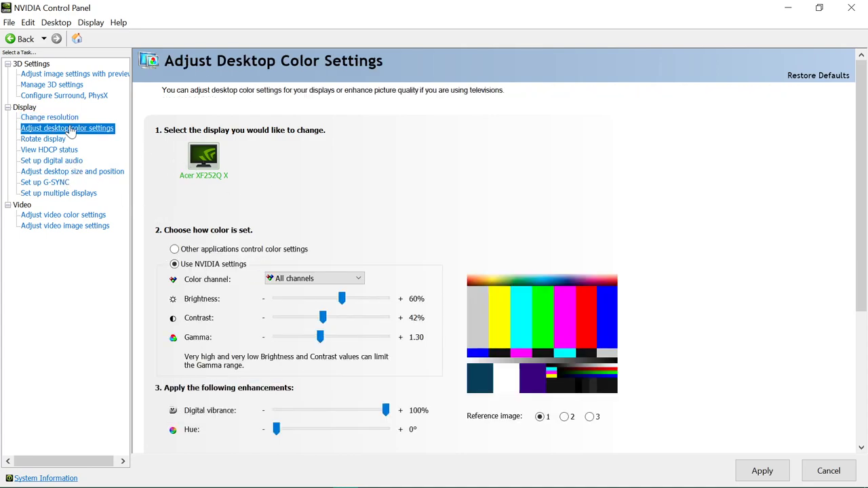
left_click(49, 117)
left_click_drag(862, 238, 861, 382)
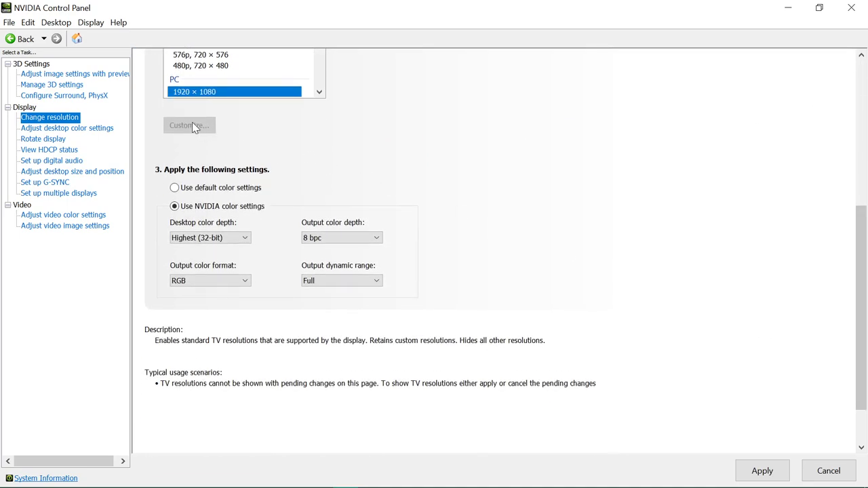
scroll(296, 301, "up", 5)
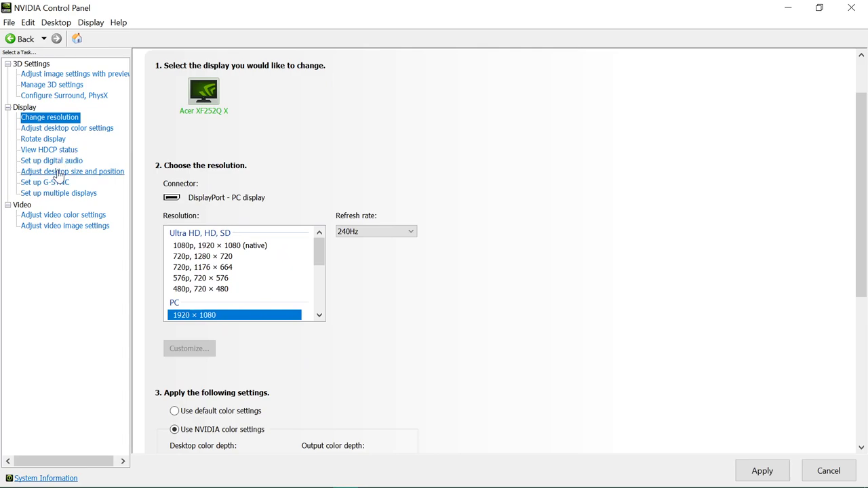
Try the 720p, 1176 × 664 resolution, reselect 1920 × 1080, and look over the color options below
left_click(229, 267)
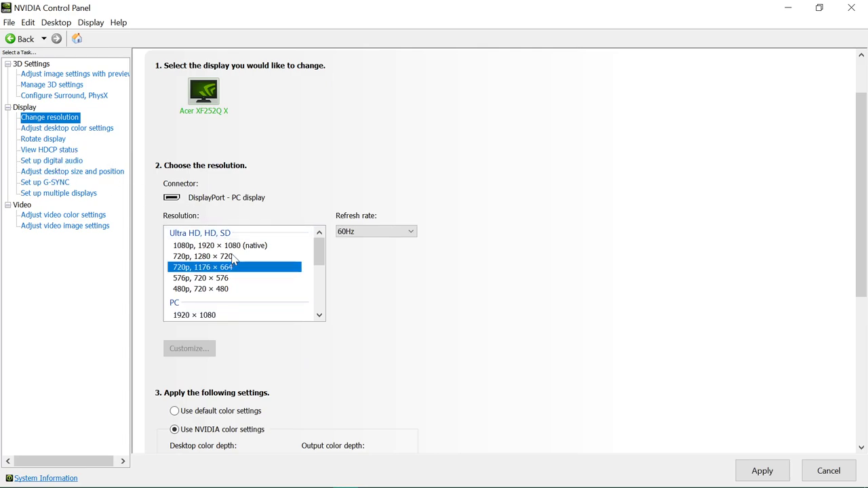
left_click(210, 315)
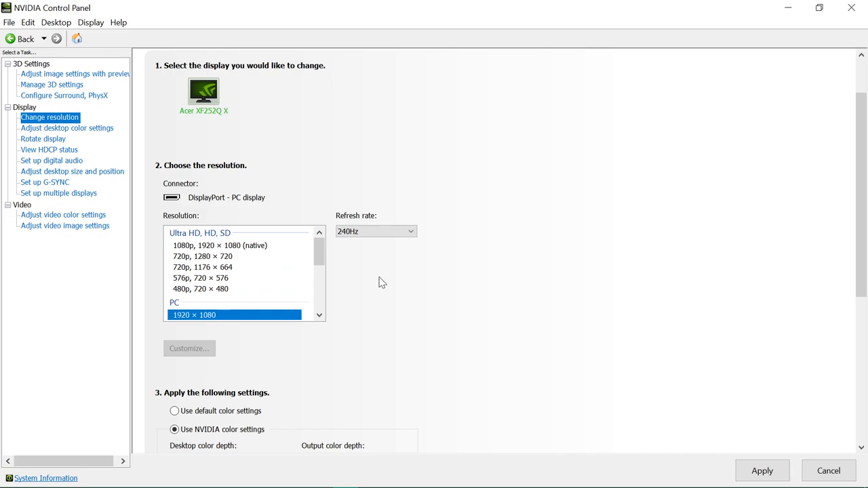
scroll(271, 393, "down", 2)
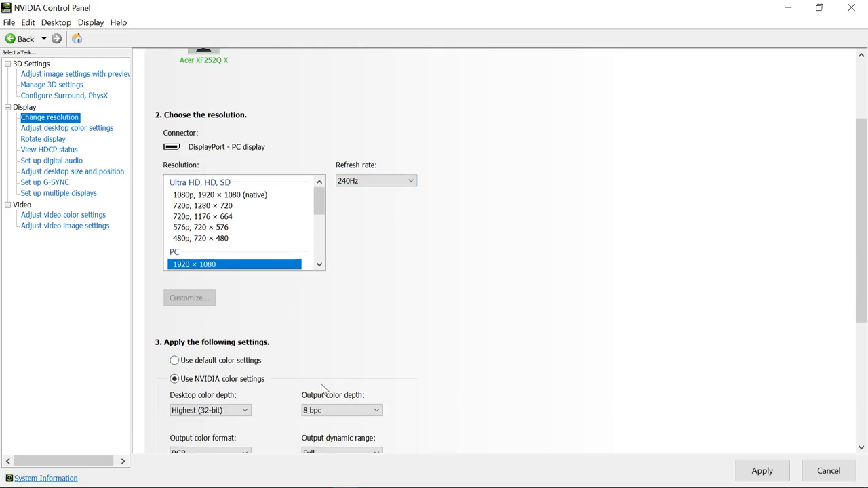
scroll(375, 376, "down", 2)
Revisit Manage 3D Settings, decline to apply the pending changes, and open the Set Up Digital Audio page
left_click(49, 84)
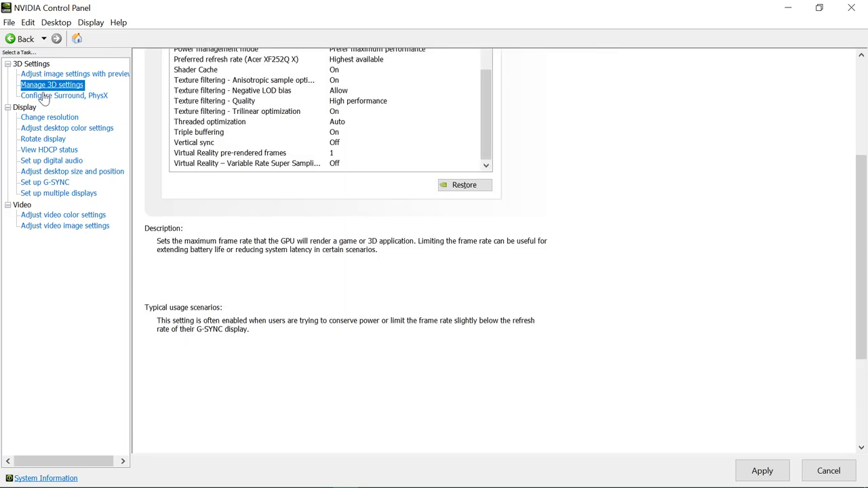
left_click(44, 99)
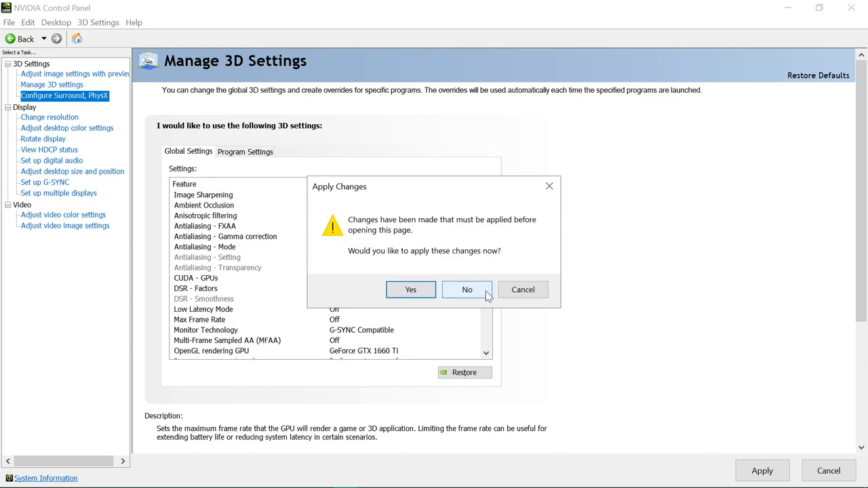
left_click(463, 289)
left_click(71, 161)
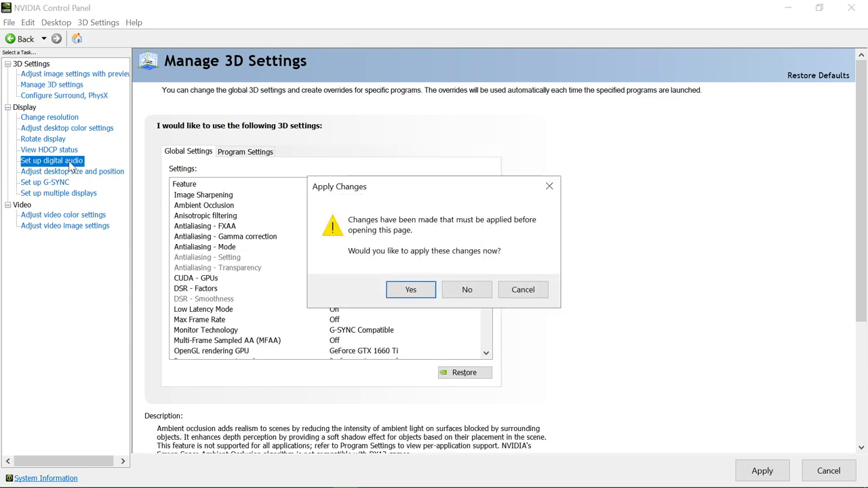
left_click(463, 290)
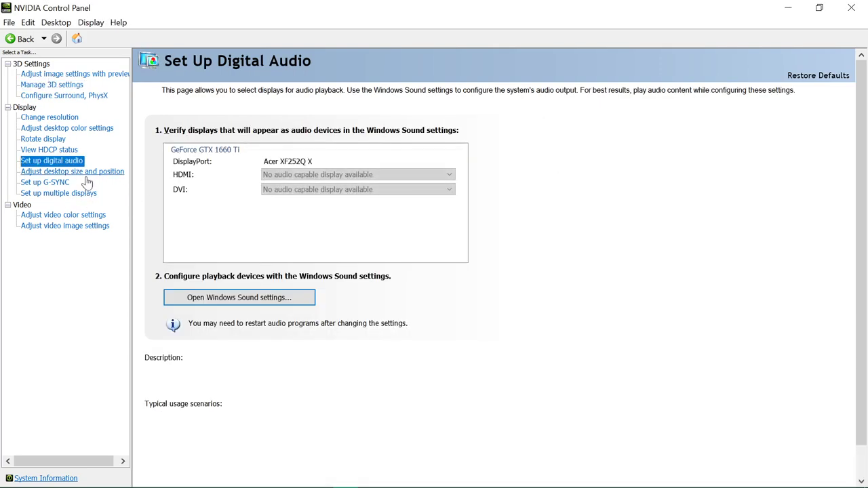
Open the desktop resizing view from Adjust Desktop Size and Position and leave it without resizing
left_click(87, 174)
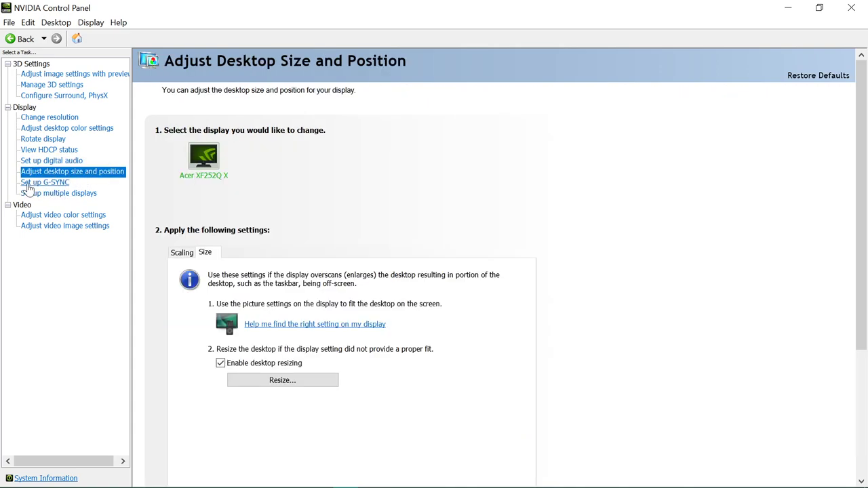
left_click(273, 379)
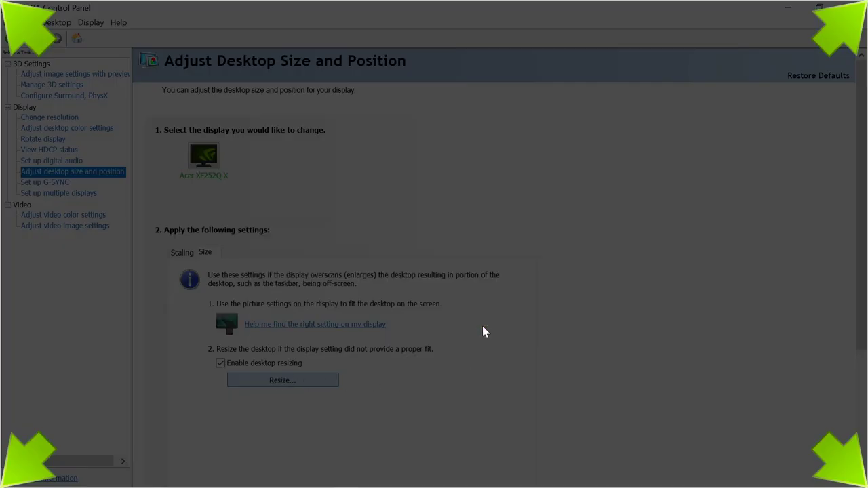
left_click(482, 327)
Leave the desktop resizing view, return to Change Resolution, and open the Create Custom Resolution settings from the Customize dialog
left_click(61, 130)
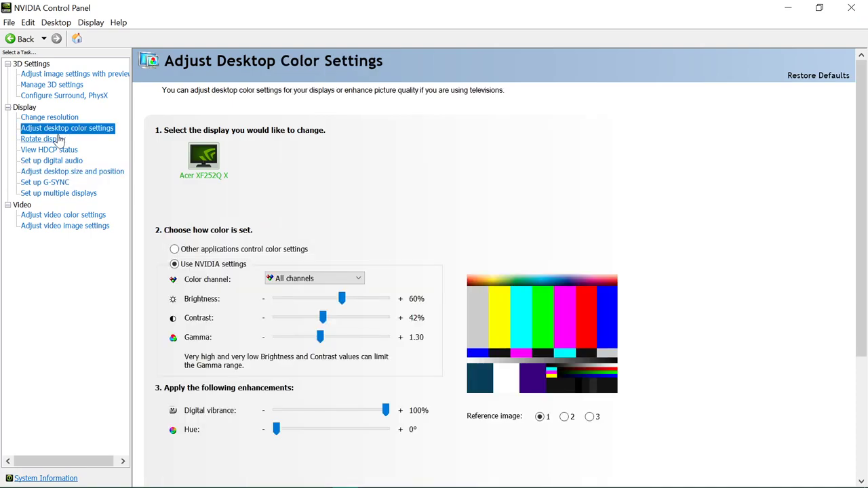
left_click(60, 137)
left_click(54, 118)
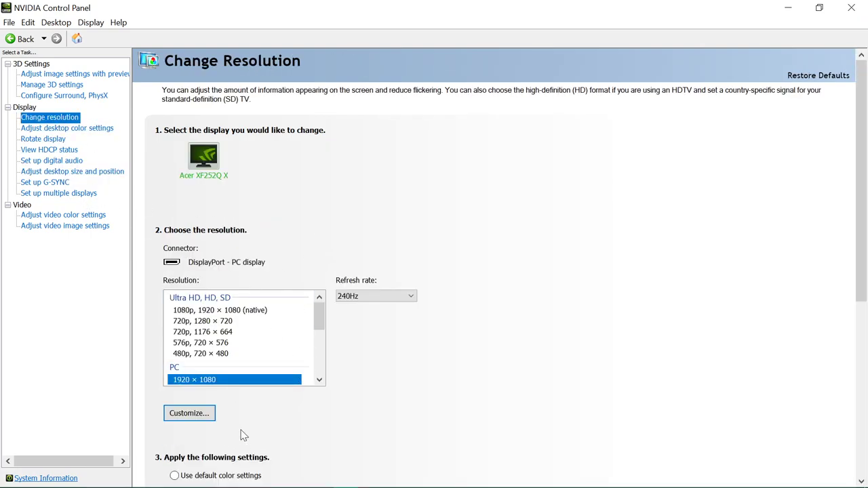
left_click(183, 414)
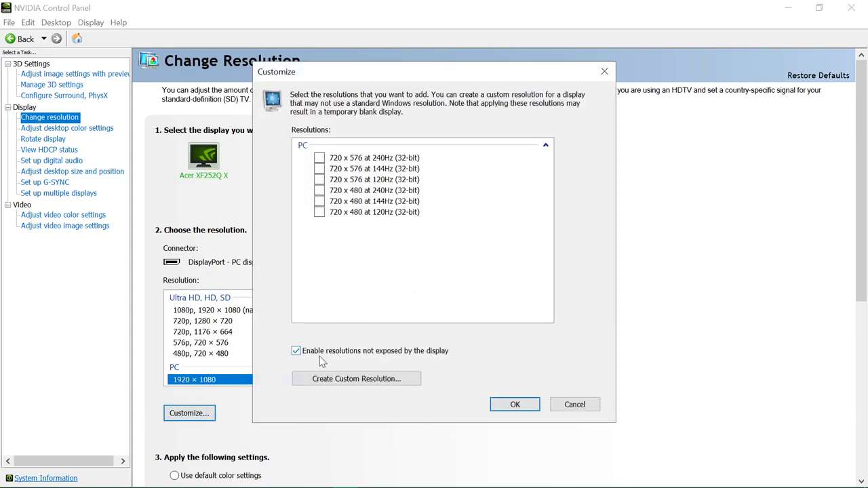
left_click(389, 382)
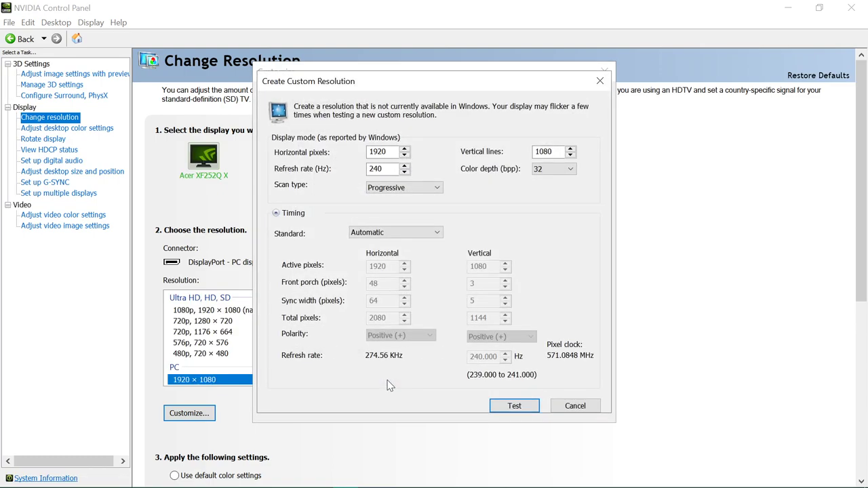
Try adjusting the custom resolution's refresh rate, reenter 240 Hz, and cancel both custom resolution dialogs
left_click(396, 169)
left_click(404, 166)
left_click(381, 169)
key("BackSpace")
type("0")
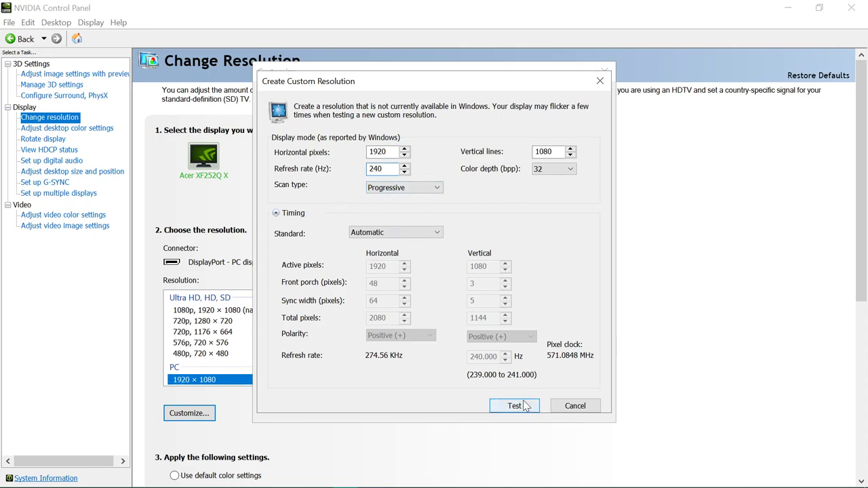
left_click(404, 166)
left_click(403, 173)
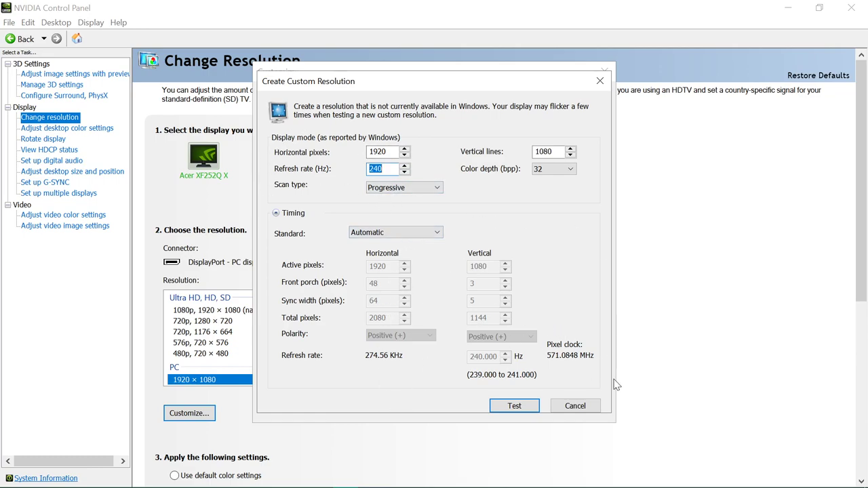
left_click(574, 407)
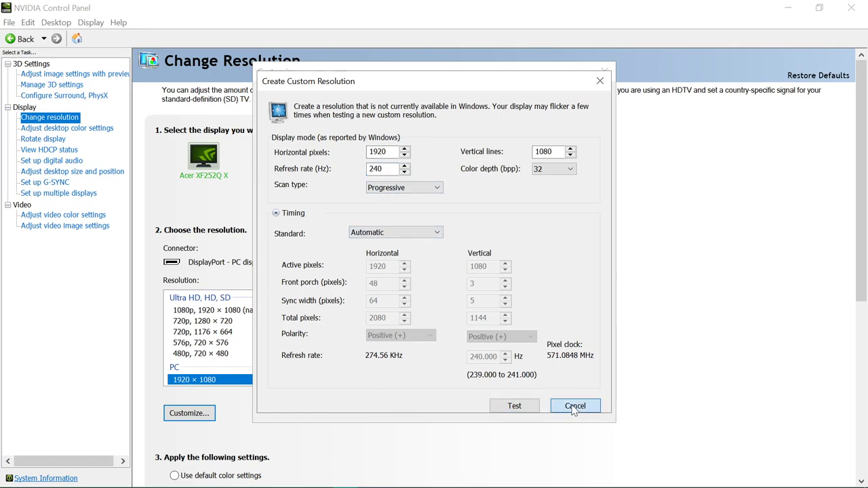
left_click(593, 407)
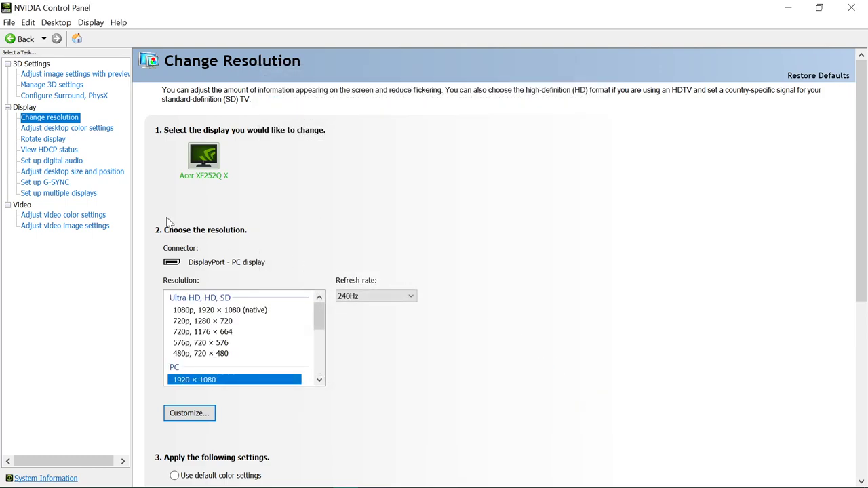
Review the brightness, contrast, gamma and digital vibrance on the desktop color settings page, and close NVIDIA Control Panel
left_click(68, 129)
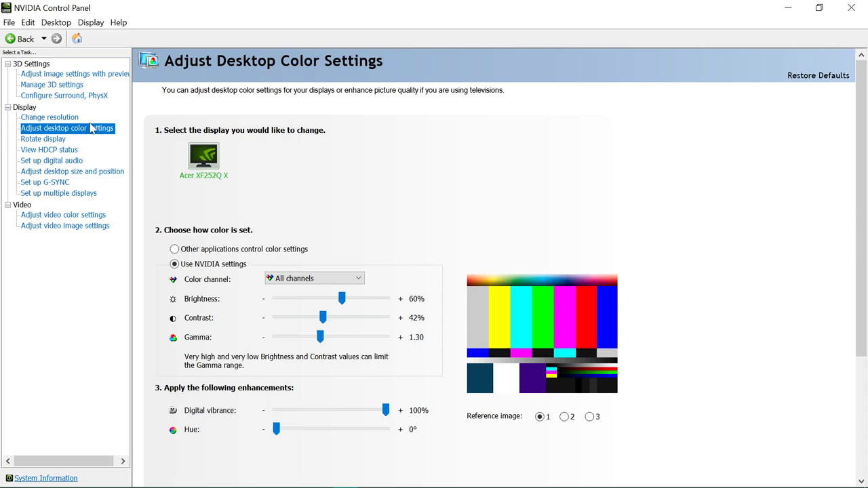
scroll(855, 221, "down", 1)
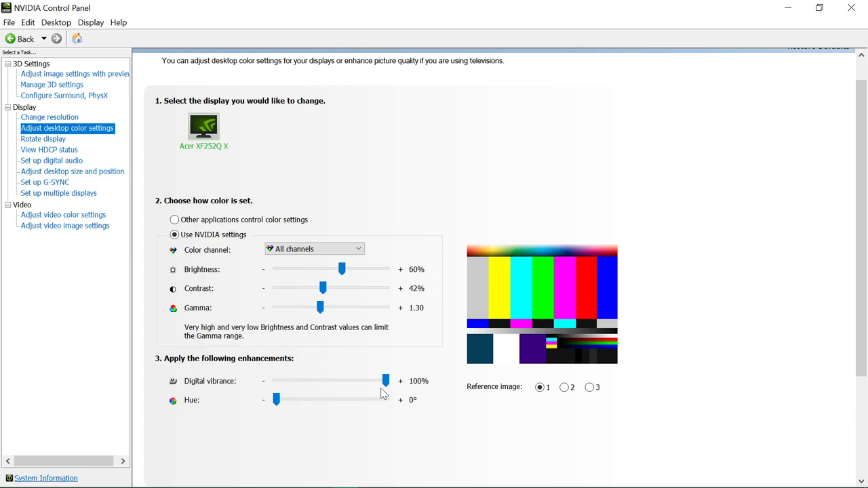
left_click(851, 8)
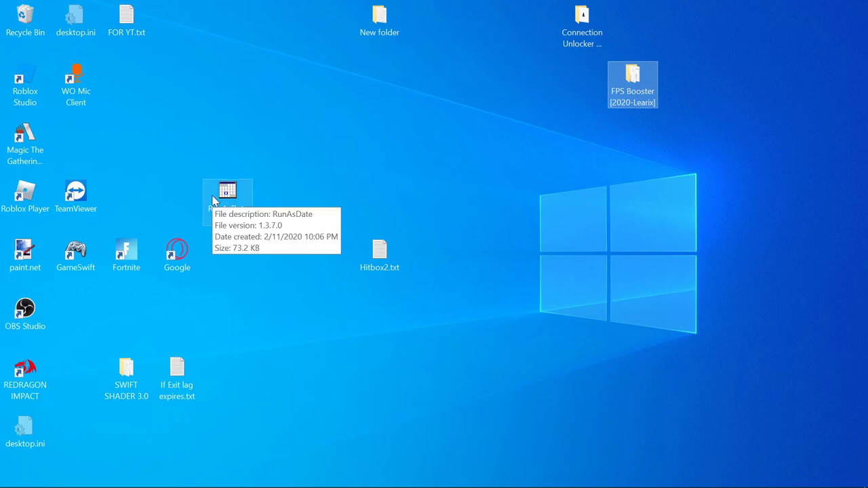
Switch to the Redragon Impact mouse software and examine its DPI stages and general speed and polling rate settings
mouse_move(12, 478)
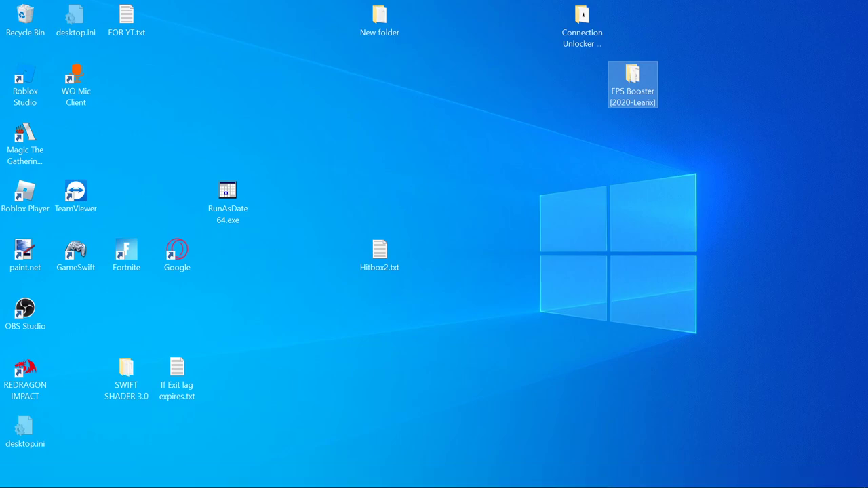
left_click(139, 478)
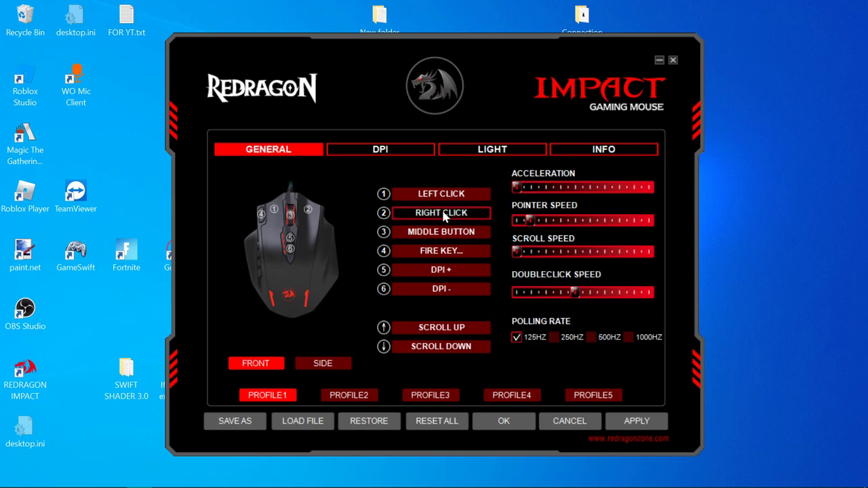
left_click(400, 153)
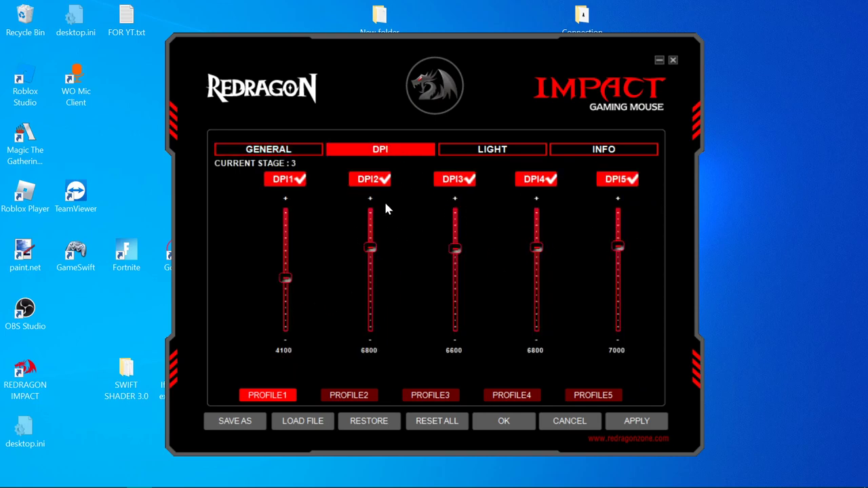
left_click(293, 151)
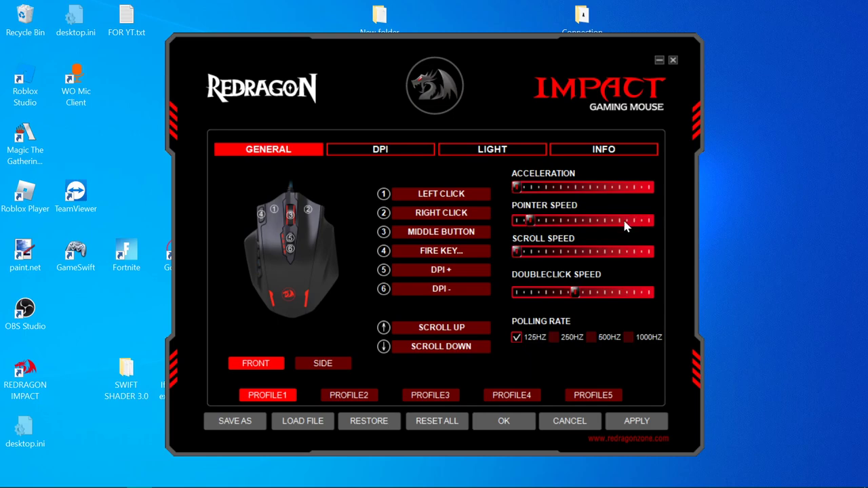
left_click(388, 154)
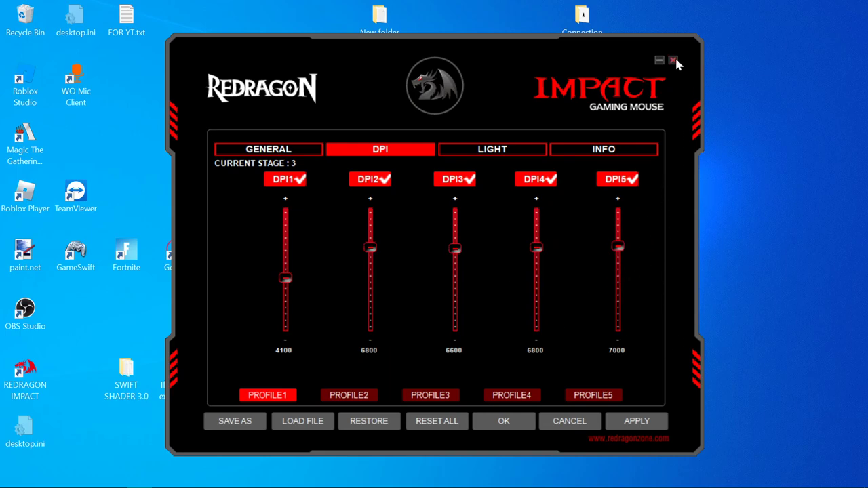
left_click(304, 152)
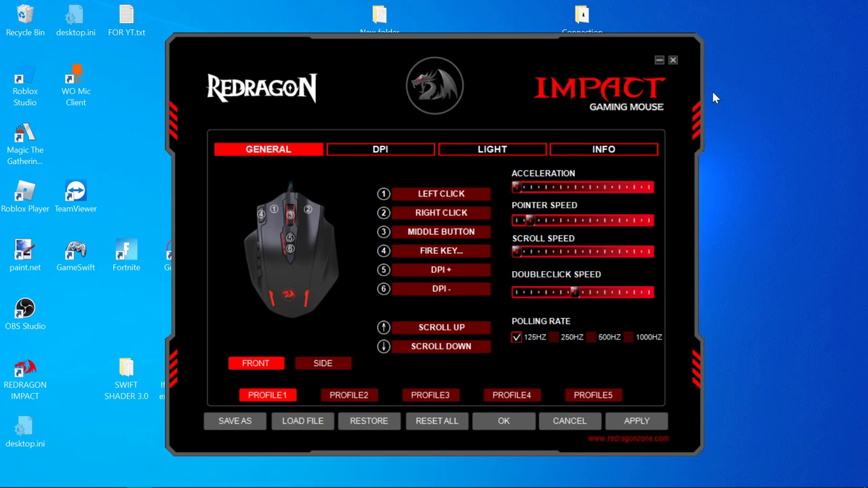
Try the 250HZ and 500HZ polling rates and close the mouse software without applying them
left_click(553, 336)
left_click(591, 337)
left_click(672, 61)
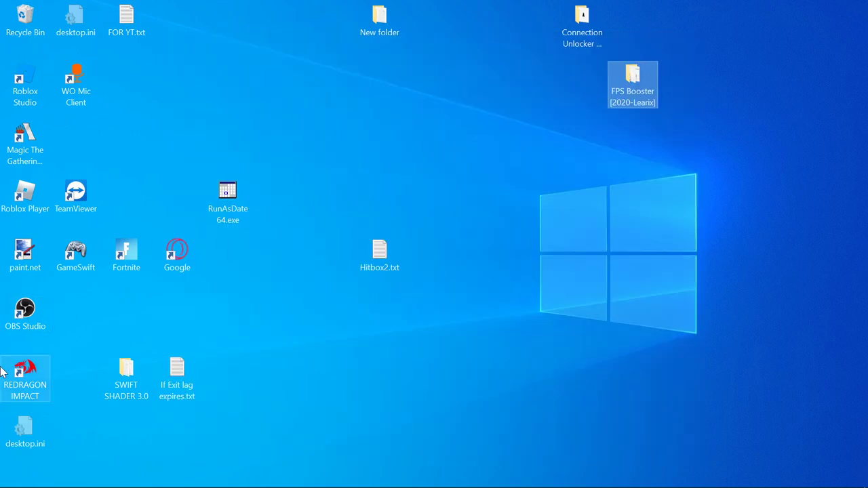
Look through the installed programs list, including the Borderless Gaming folder and the entries from L to Q, and close it
left_click(12, 477)
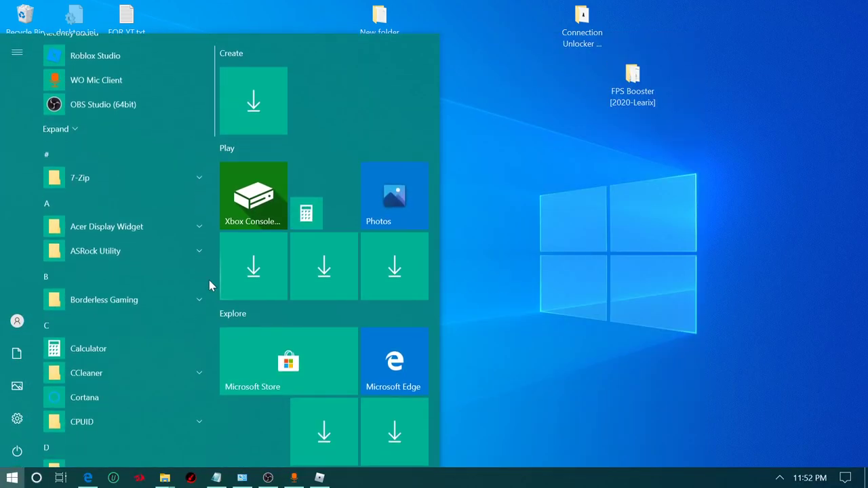
scroll(209, 280, "down", 3)
scroll(184, 223, "up", 1)
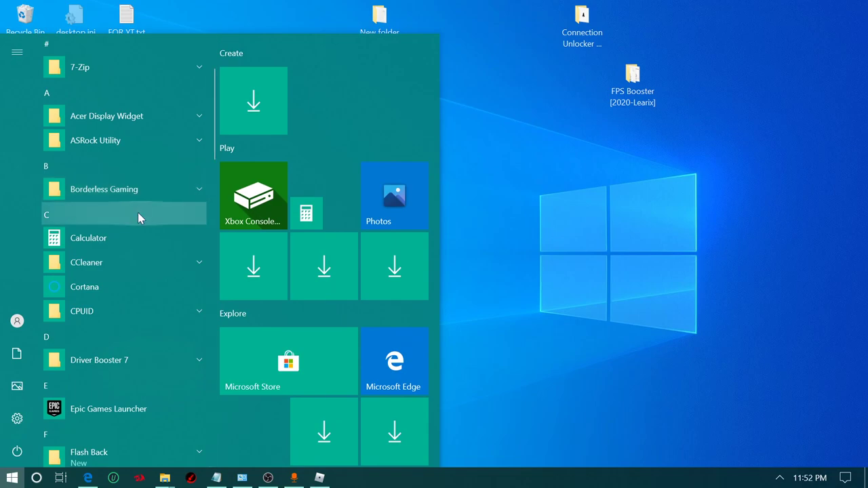
left_click(183, 192)
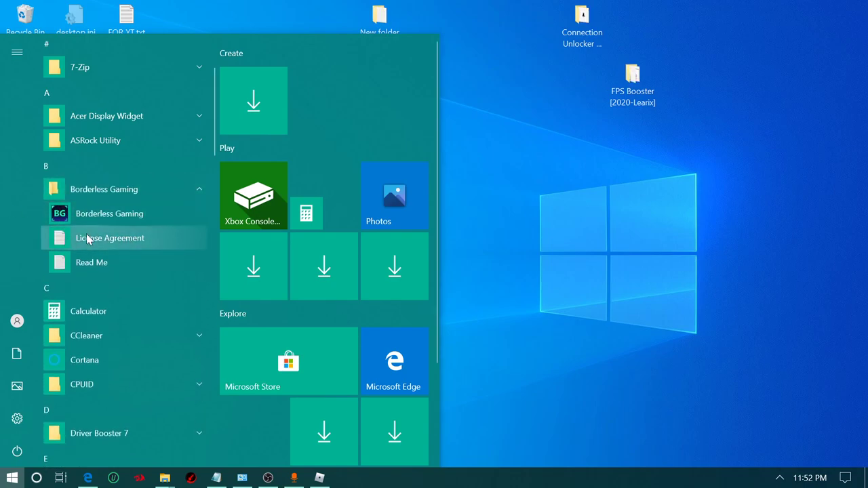
scroll(160, 233, "down", 5)
scroll(163, 236, "down", 5)
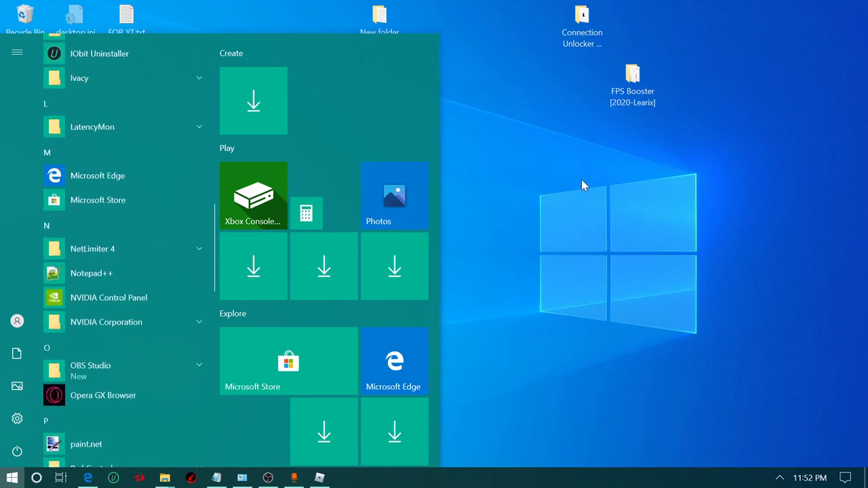
scroll(213, 223, "down", 3)
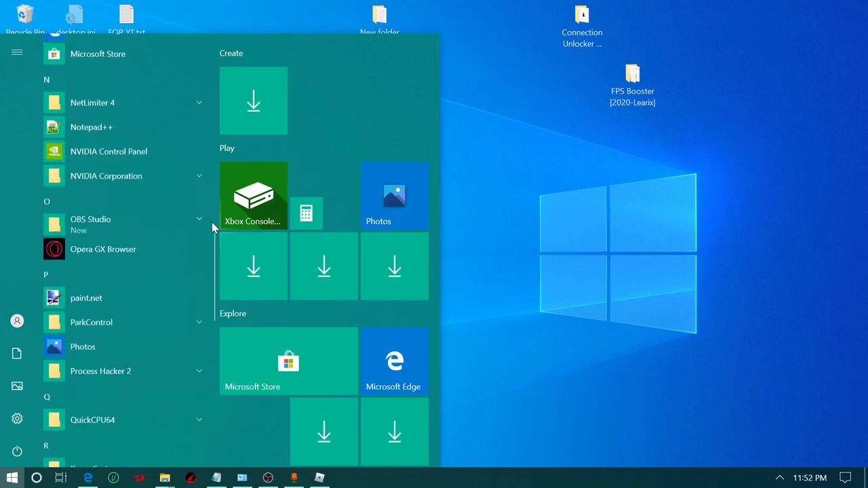
left_click(576, 196)
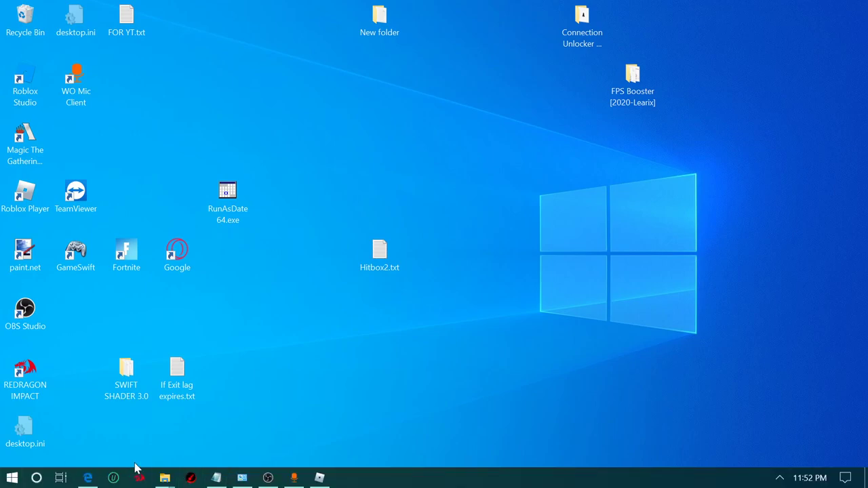
Search Windows for the NVIDIA tools and launch nvidiaInspector.exe
key("super")
type("nvidia")
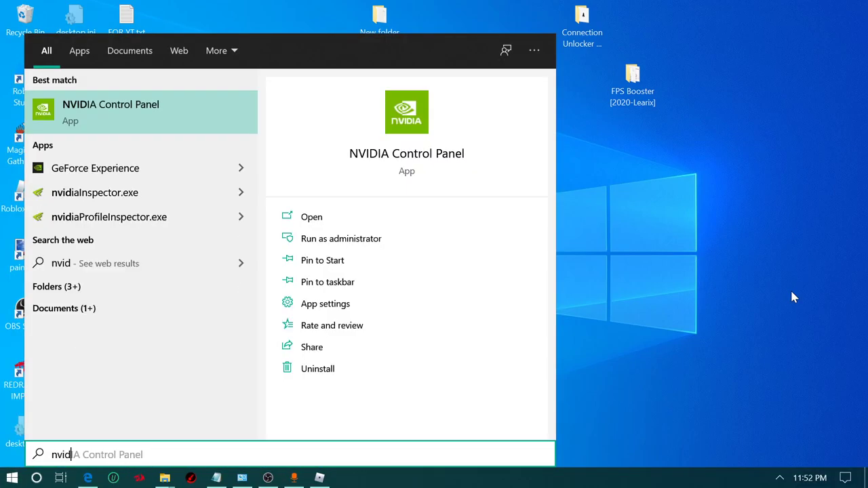
key("BackSpace")
key("BackSpace")
key("BackSpace")
key("Down")
key("Down")
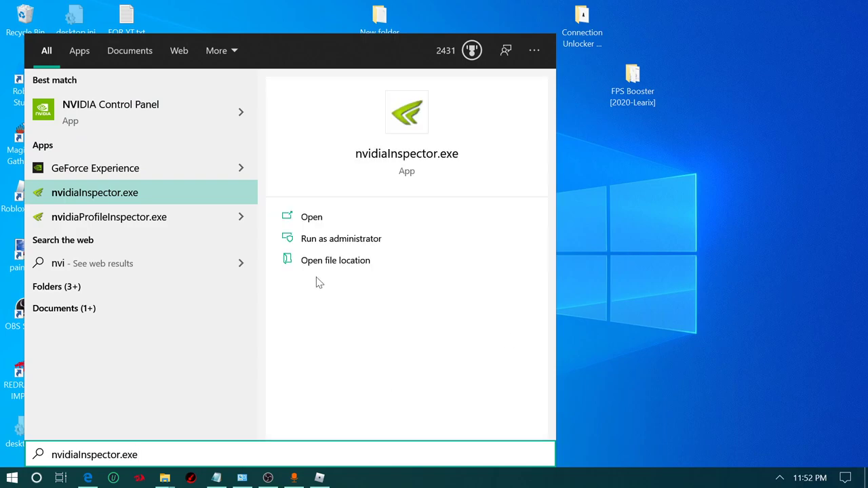
left_click(138, 204)
left_click(473, 271)
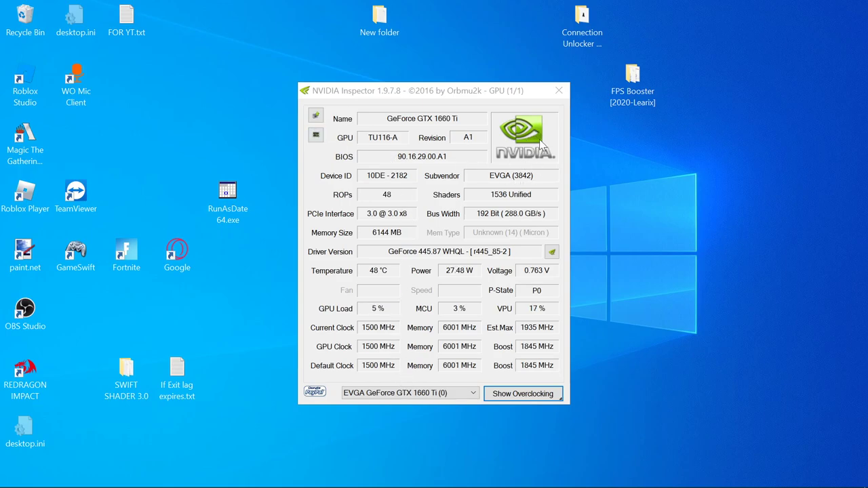
Open the driver profile settings in NVIDIA Profile Inspector and bring up the list of available profiles
left_click(553, 253)
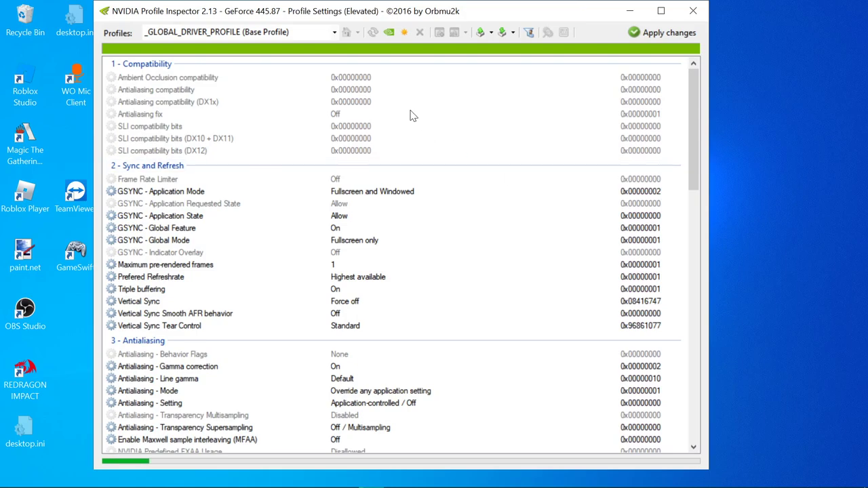
left_click(334, 34)
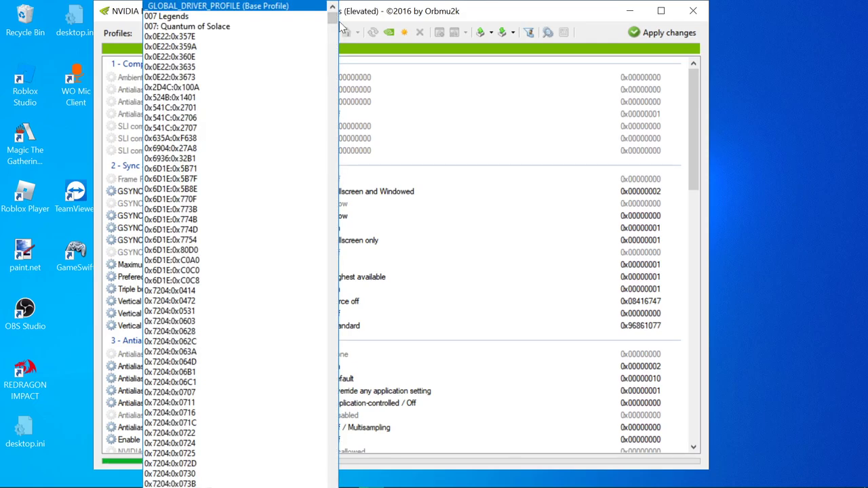
Load the Roblox profile from the list of driver profiles
left_click_drag(332, 18, 325, 333)
scroll(289, 226, "up", 2)
scroll(291, 225, "up", 6)
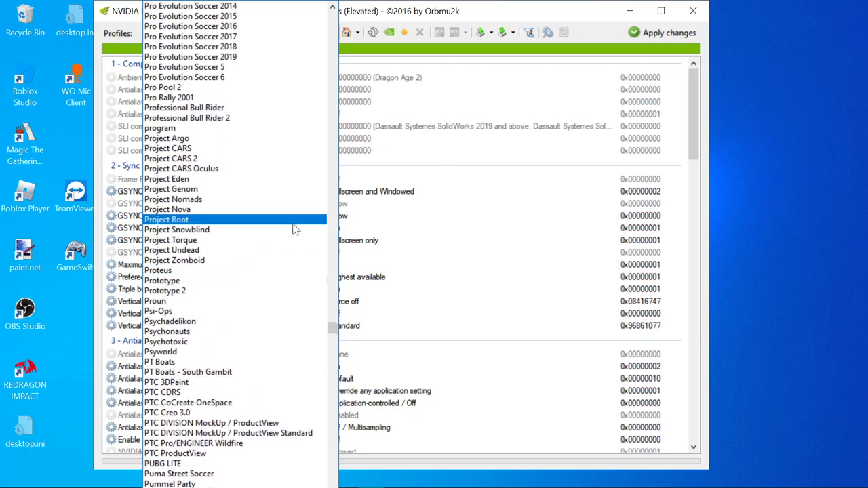
scroll(294, 225, "down", 3)
left_click_drag(337, 332, 333, 337)
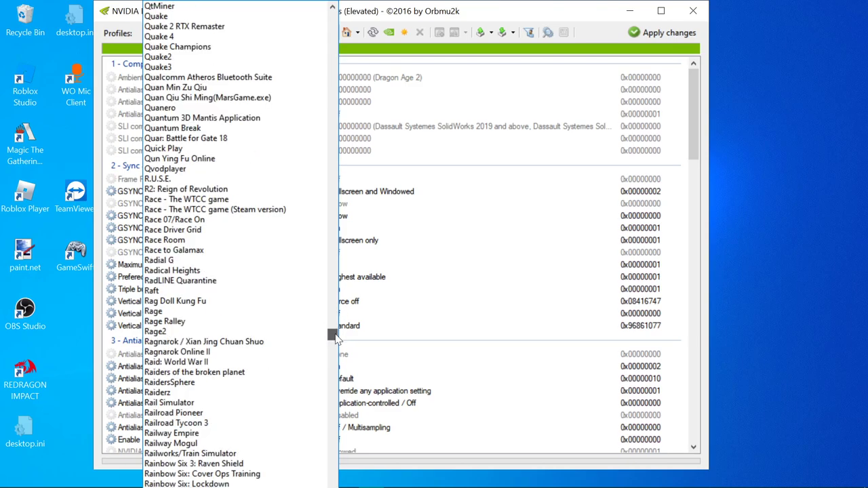
scroll(314, 308, "down", 5)
scroll(311, 312, "down", 6)
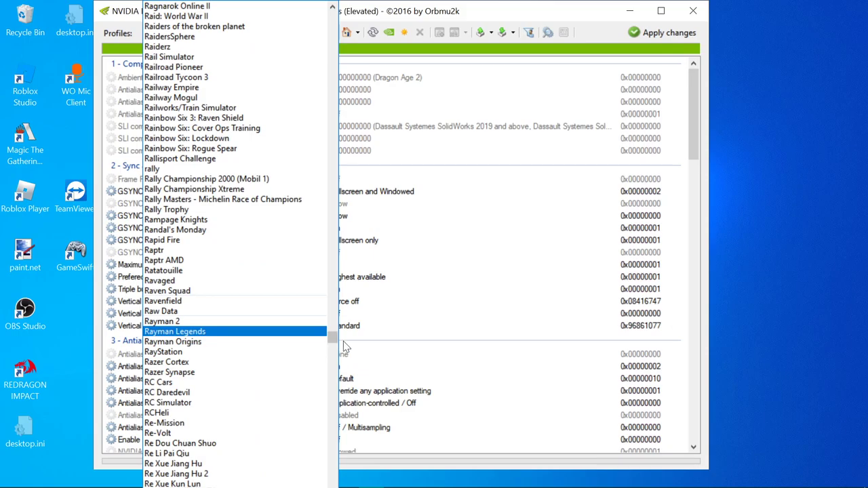
left_click_drag(333, 344, 332, 363)
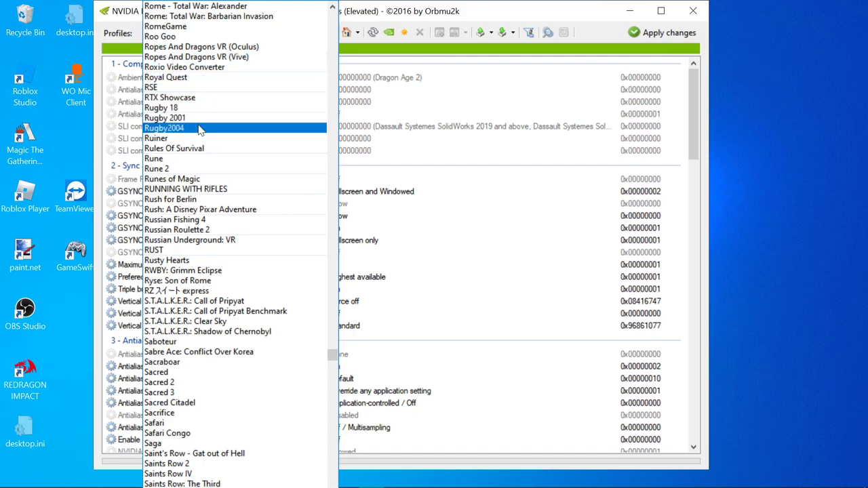
scroll(200, 261, "up", 1)
scroll(203, 258, "up", 10)
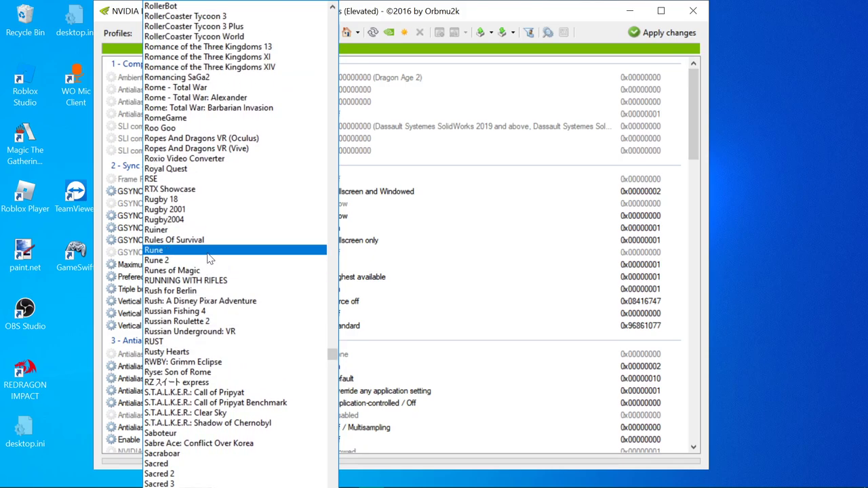
scroll(270, 237, "up", 6)
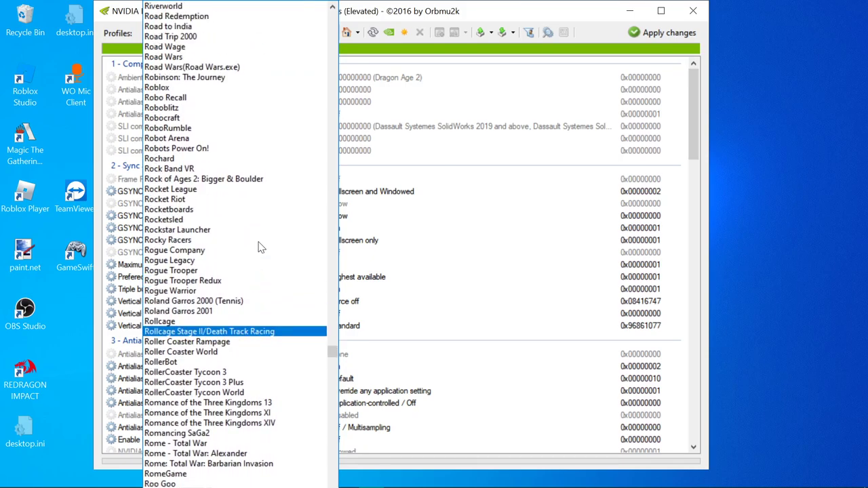
left_click(230, 181)
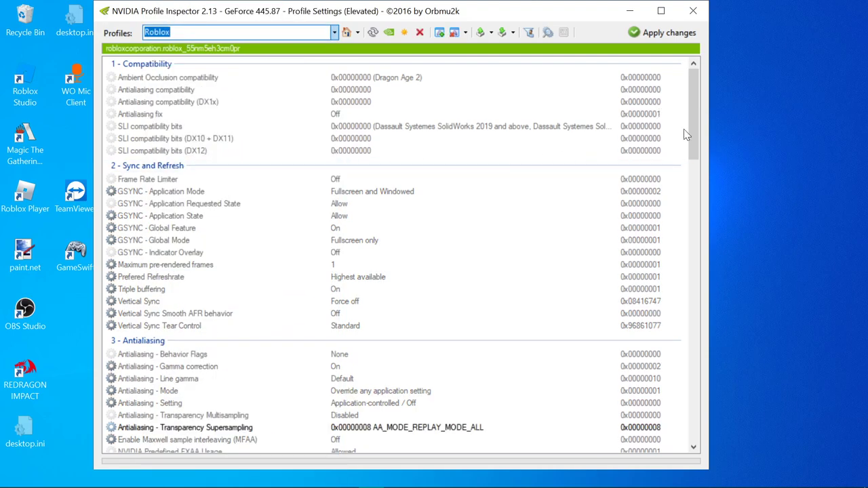
Open the Texture filtering - LOD Bias (DX) value of the Roblox profile for editing
left_click_drag(697, 145, 697, 195)
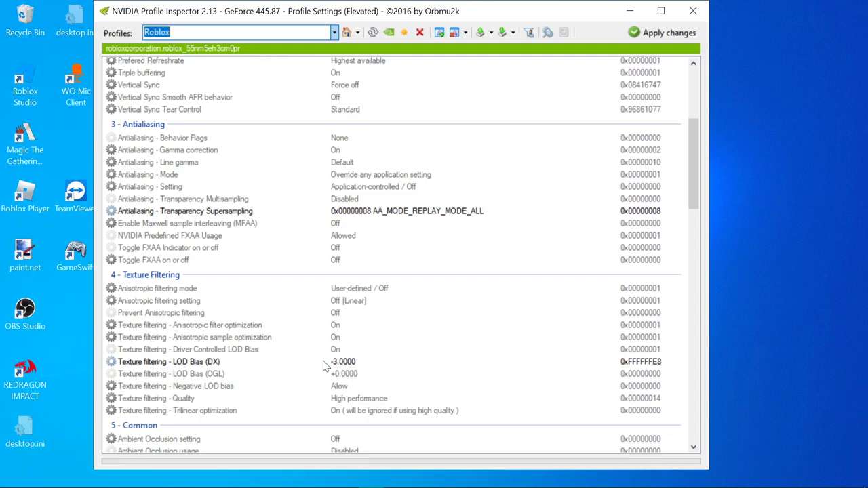
left_click(236, 366)
left_click(343, 361)
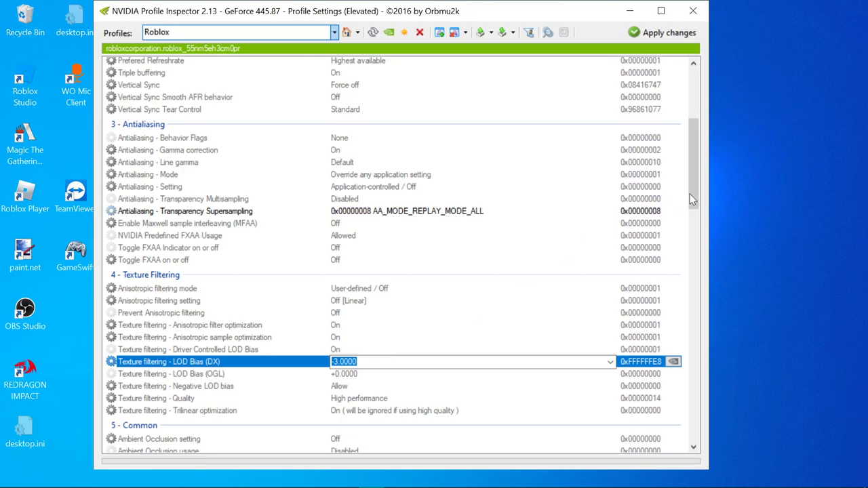
key("Up")
left_click(303, 367)
left_click(298, 341)
left_click(286, 359)
left_click(278, 341)
left_click(269, 362)
left_click(284, 348)
left_click(268, 361)
key("Up")
Set the SLI rendering mode to 0x00000005 SLI_RENDERING_MODE_FORCE_AFR_OF_SFR__FALLBACK_3AFR
left_click_drag(696, 150, 689, 210)
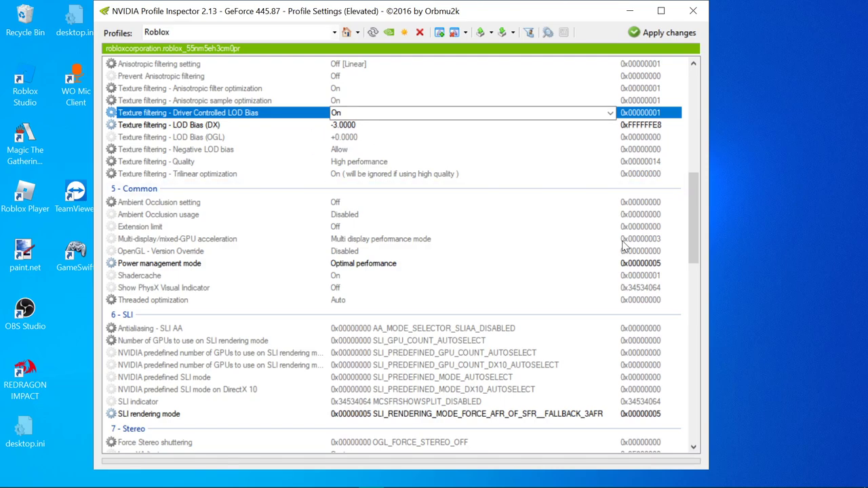
left_click_drag(695, 224, 694, 271)
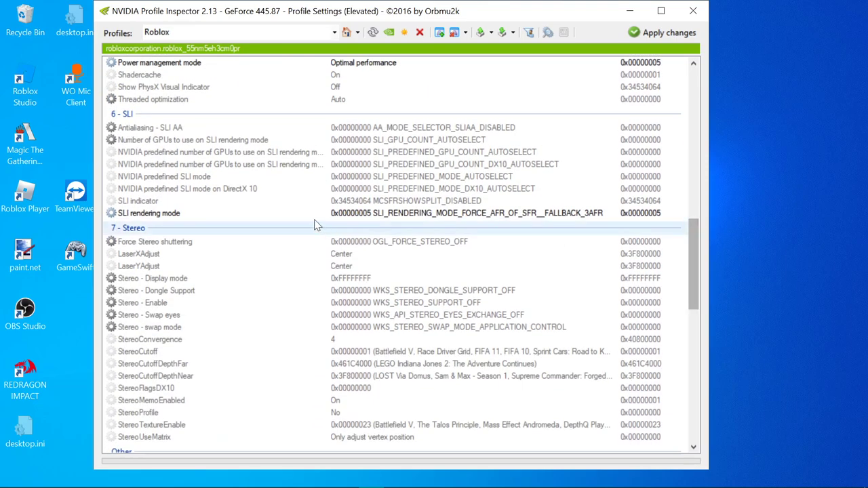
left_click(354, 213)
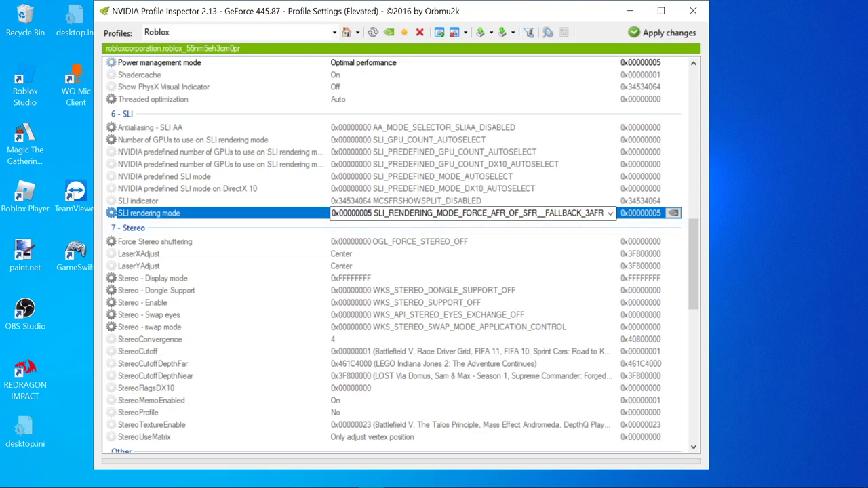
left_click(609, 213)
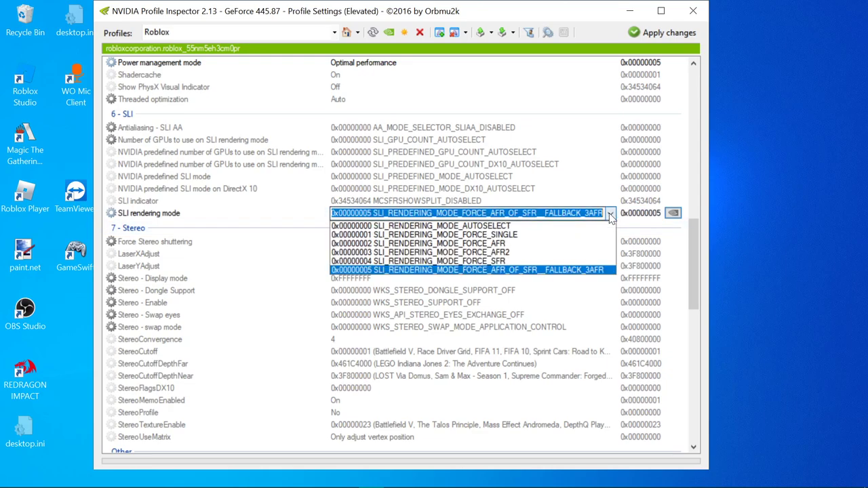
left_click(543, 270)
Open the value choices of the Enable application for Optimus setting in the Other section
scroll(682, 301, "down", 8)
scroll(682, 307, "down", 2)
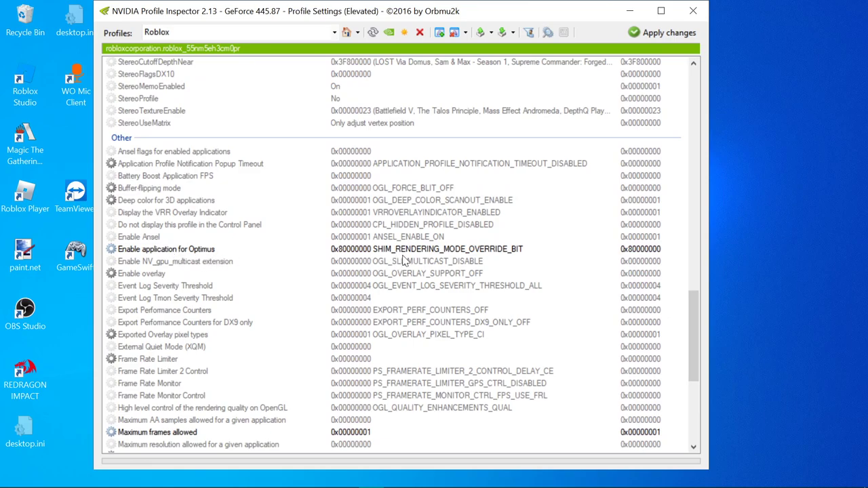
left_click(636, 253)
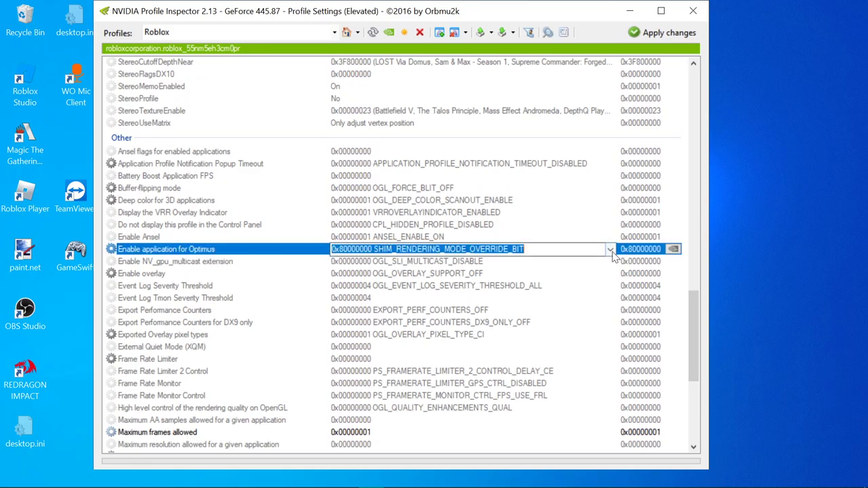
left_click(610, 251)
Check the available values of the Maximum frames allowed setting in the Other section
left_click_drag(694, 318, 694, 351)
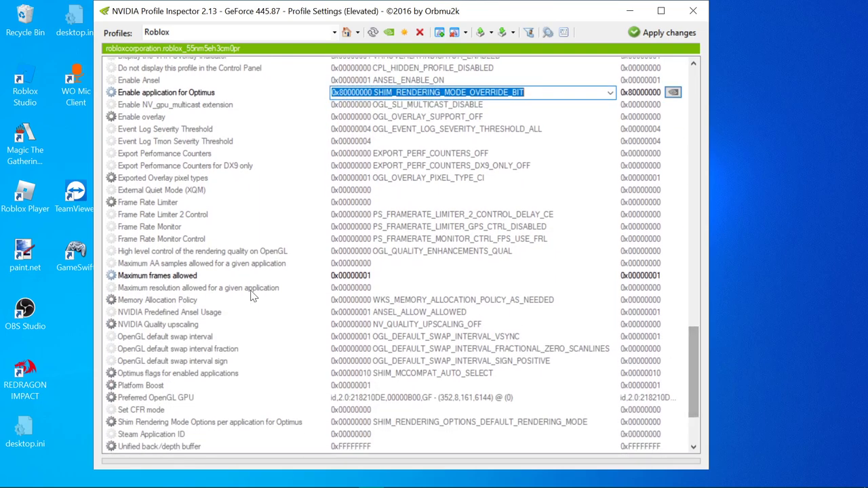
left_click(363, 279)
left_click(611, 275)
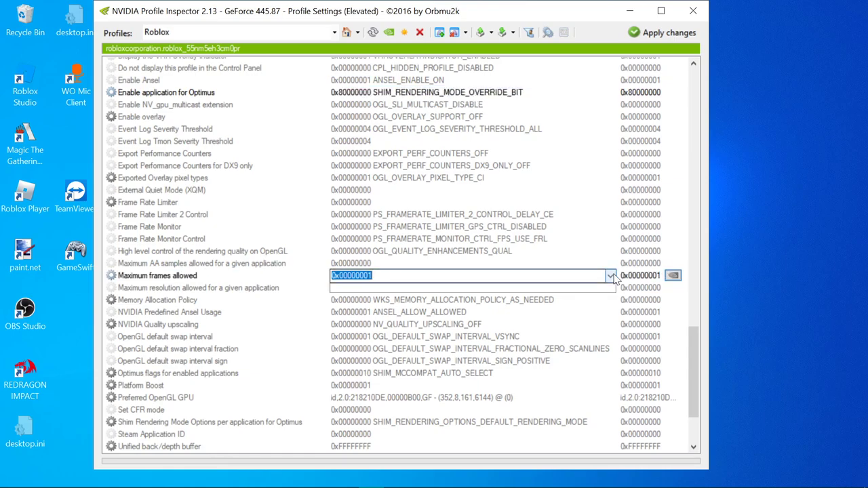
left_click(612, 278)
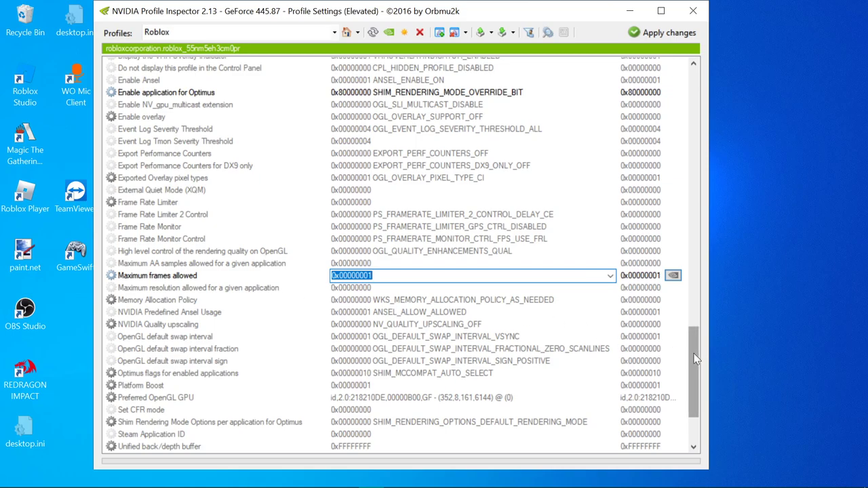
Apply the changes to the Roblox profile and close both NVIDIA Inspector windows
left_click_drag(695, 359, 707, 423)
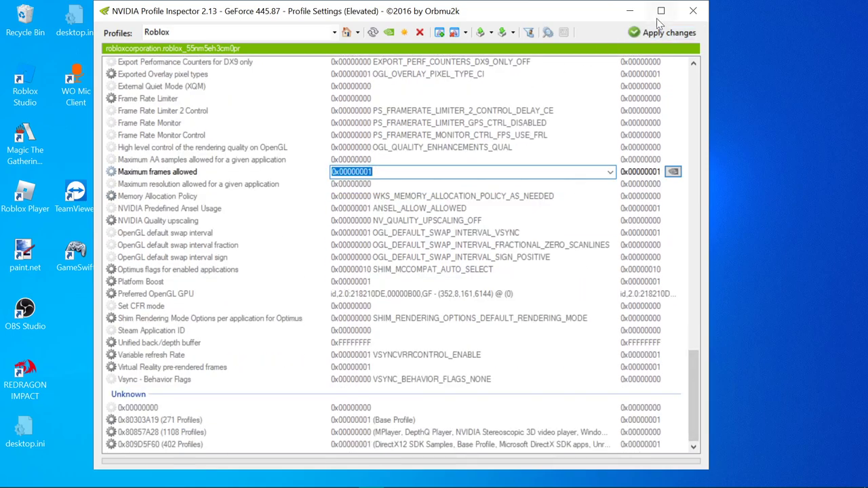
left_click(637, 38)
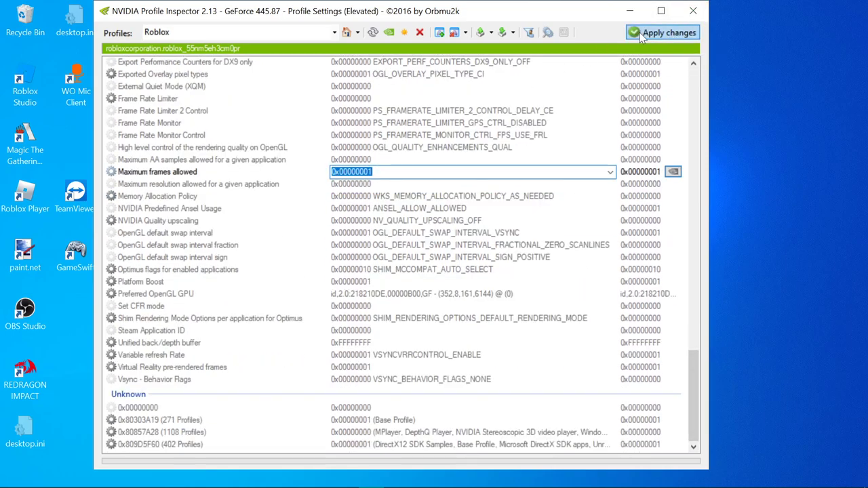
left_click(688, 15)
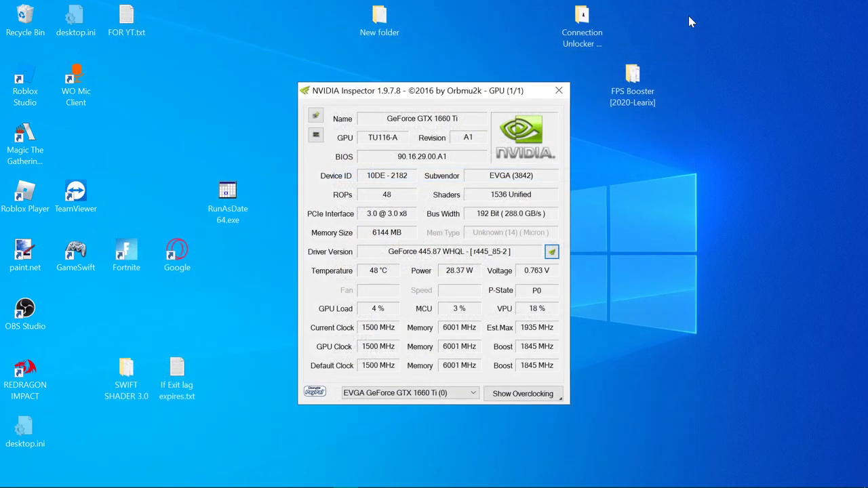
left_click(563, 93)
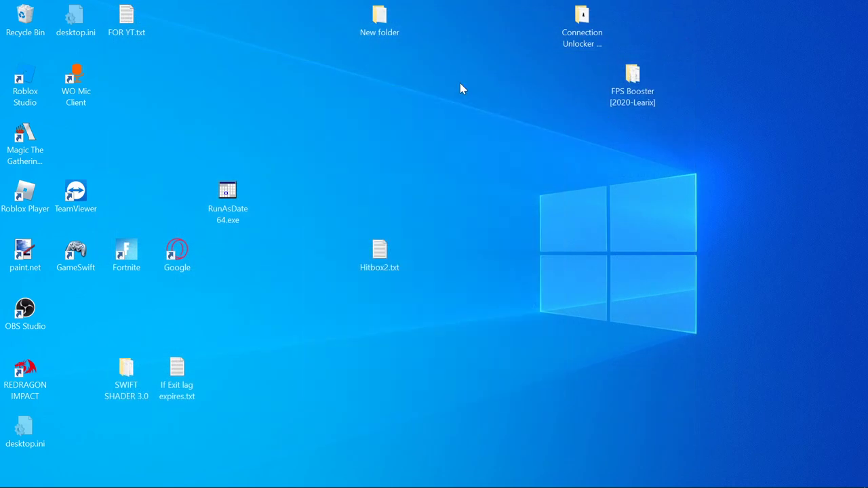
Open the FPS Booster [2020-Learix] folder on the desktop and look through its contents
double_click(657, 102)
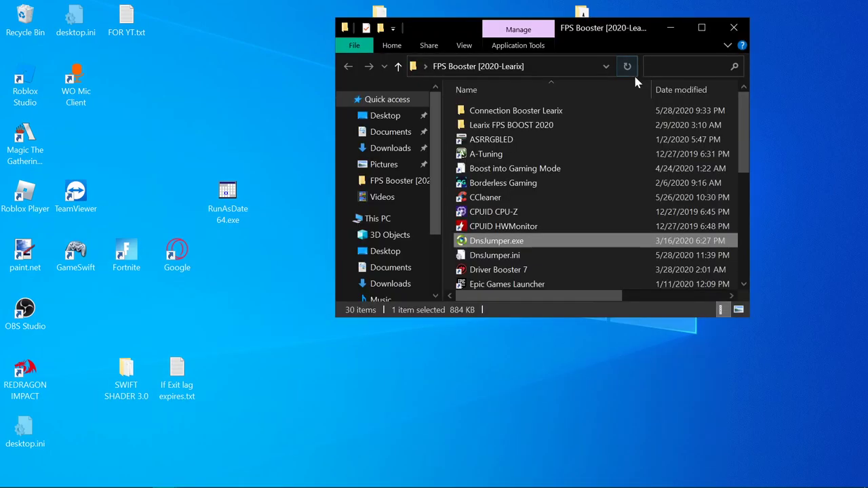
scroll(595, 187, "down", 1)
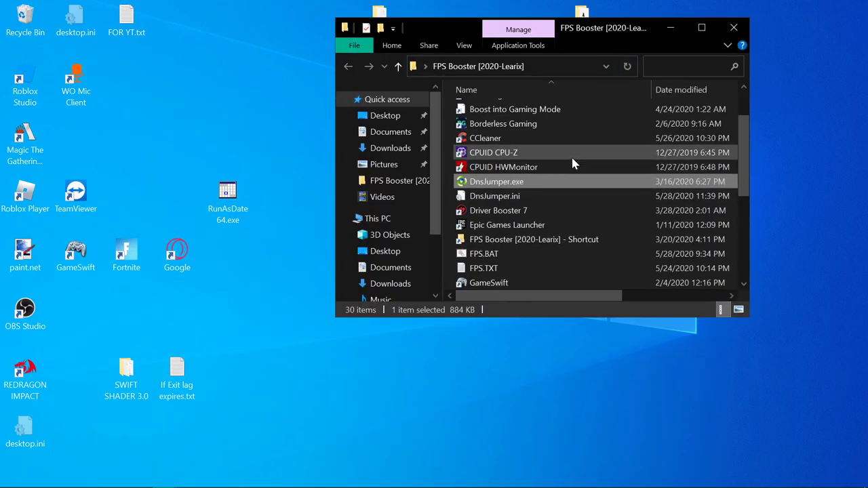
scroll(590, 183, "down", 4)
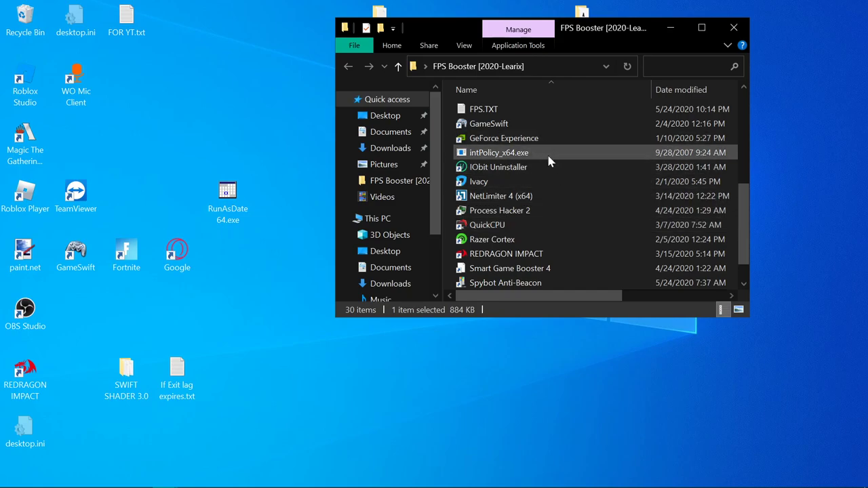
scroll(549, 162, "down", 1)
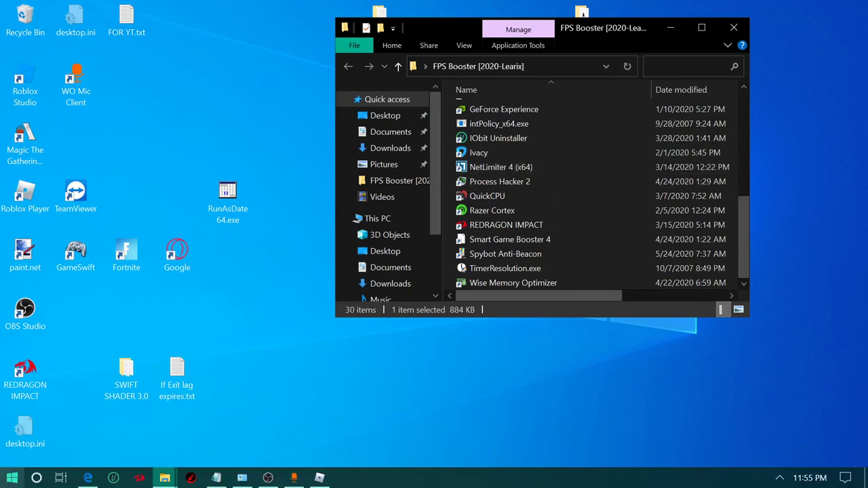
Switch to the open Notepad note and copy the full GitHub download link for the MSI utility
left_click(216, 478)
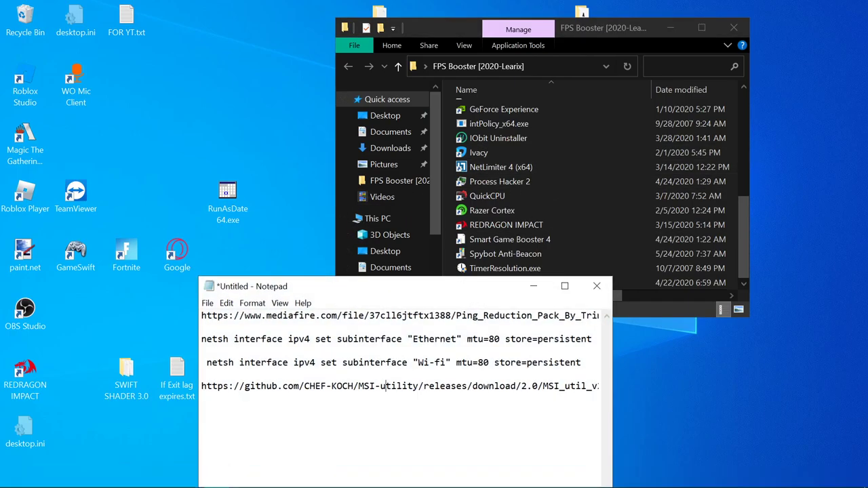
left_click_drag(381, 385, 201, 386)
left_click(600, 386)
key("Home")
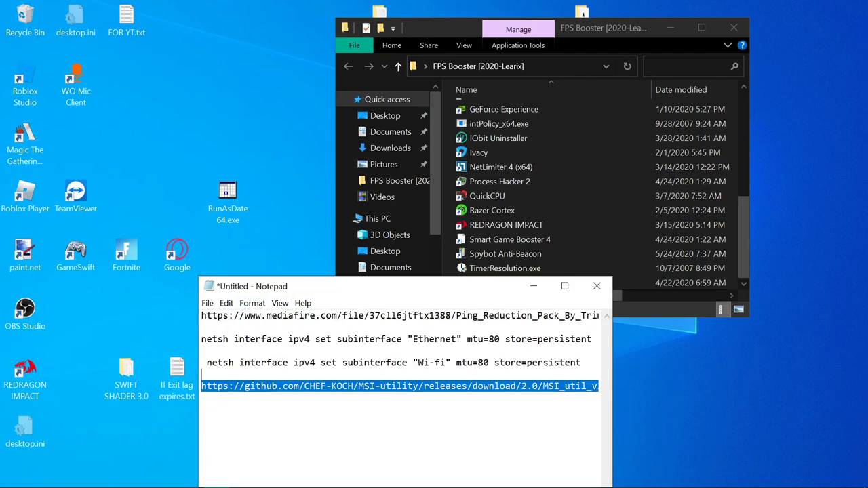
right_click(227, 389)
left_click(314, 242)
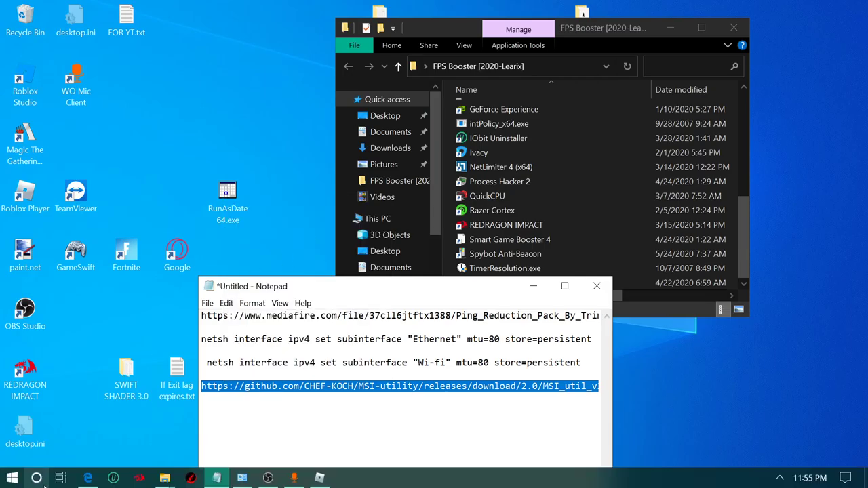
Switch to Microsoft Edge, load the copied link in the new tab, and open the downloaded MSI_util_v2.zip
left_click(88, 478)
left_click(193, 11)
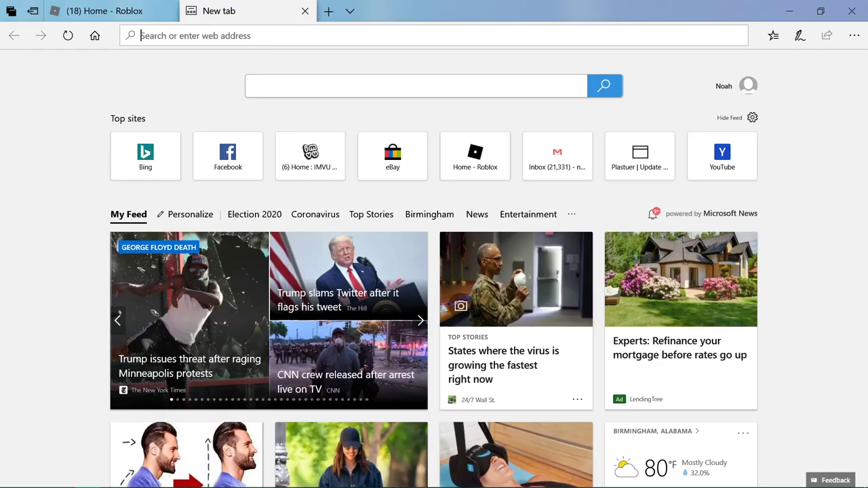
key("ctrl+v")
key("Return")
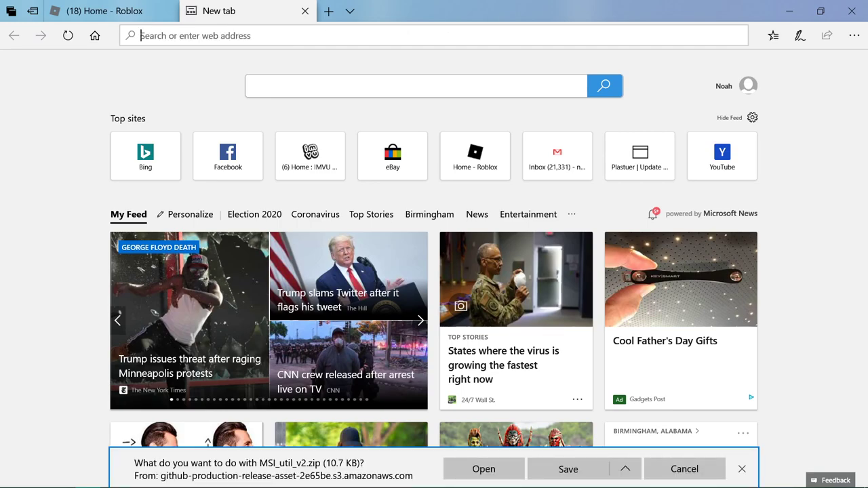
left_click(486, 468)
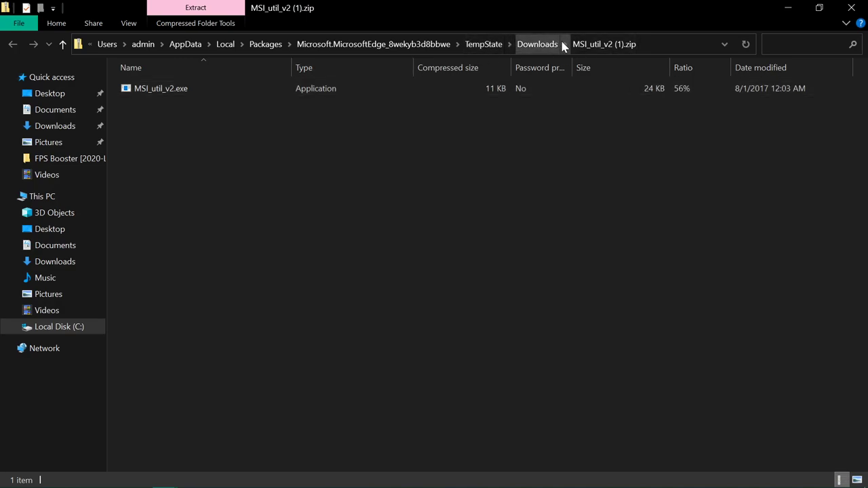
Run MSI_util_v2.exe from the archive, view its device list, and close the utility
double_click(226, 88)
left_click(466, 278)
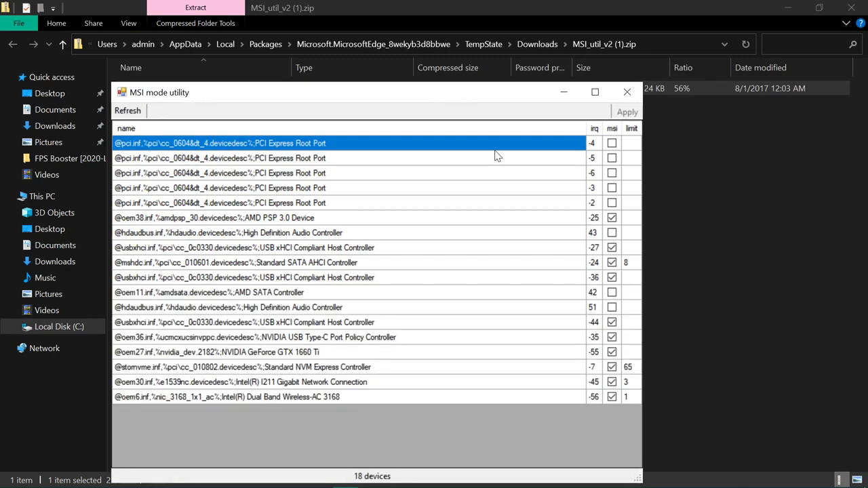
left_click(622, 95)
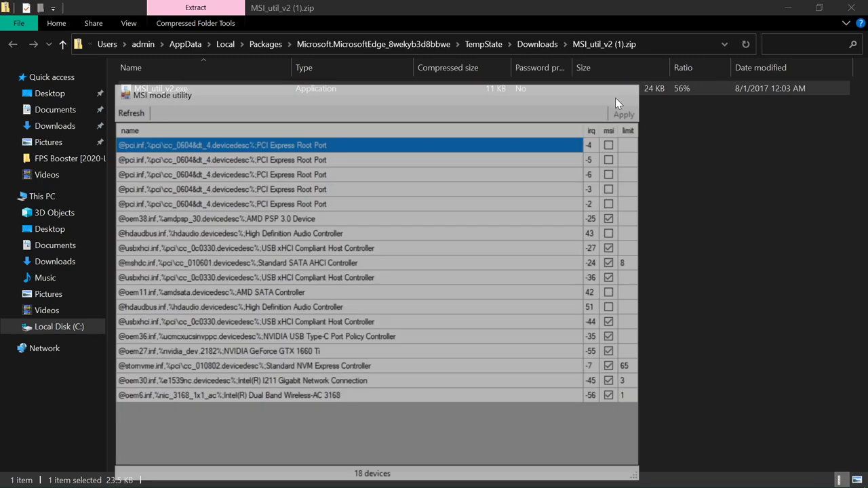
right_click(390, 101)
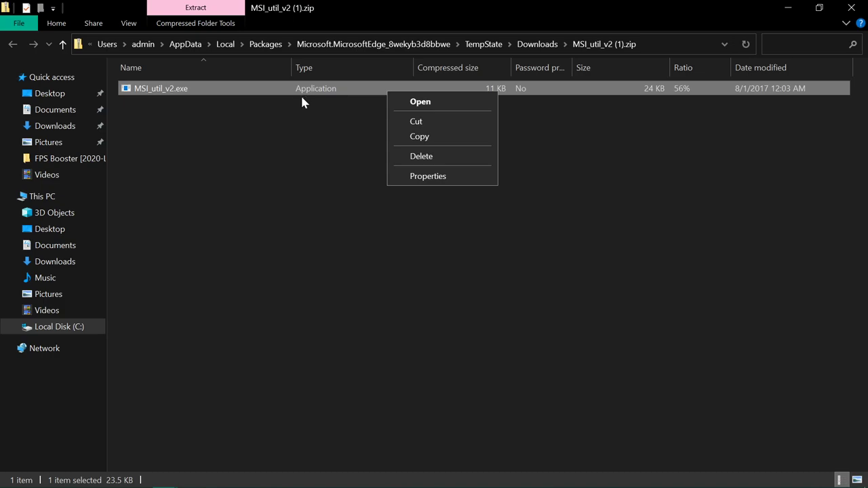
left_click(303, 100)
right_click(180, 93)
left_click(411, 99)
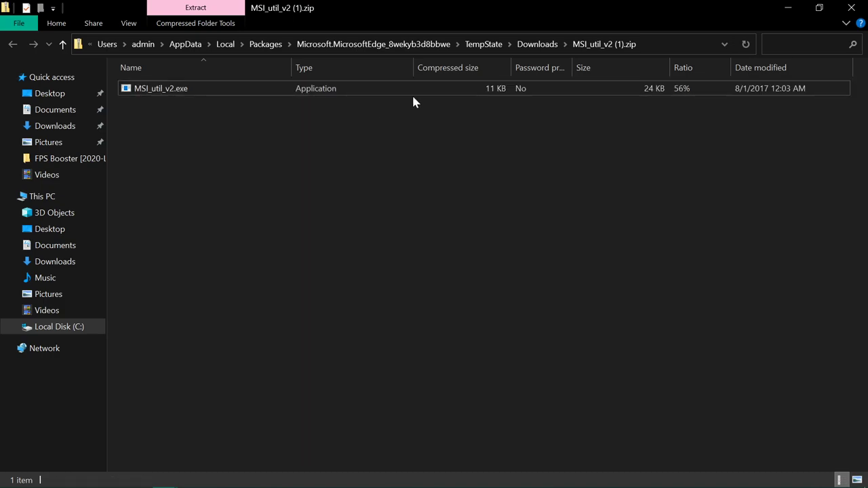
Go up to the Downloads folder holding the archive and extract MSI_util_v2 (1).zip into its own folder
left_click(536, 45)
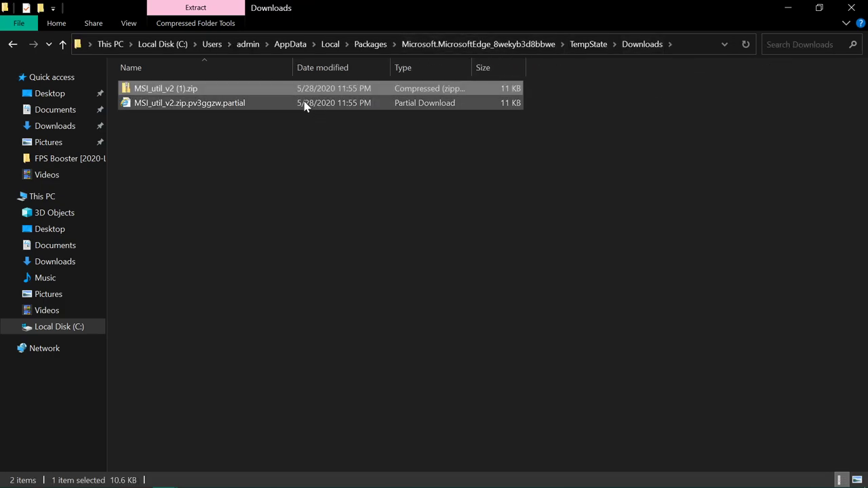
double_click(292, 88)
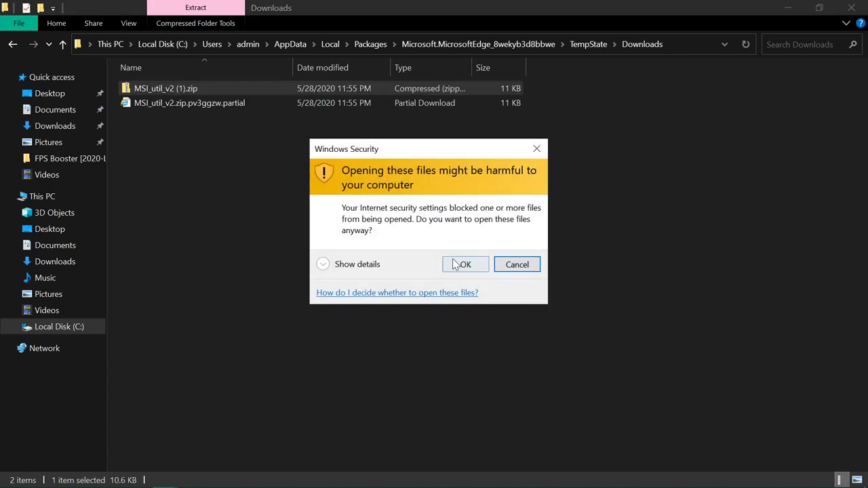
left_click(453, 263)
right_click(291, 86)
left_click(394, 131)
left_click(545, 392)
Run the extracted MSI_util_v2.exe as administrator, widen its window to view the device list, and close the utility
right_click(178, 91)
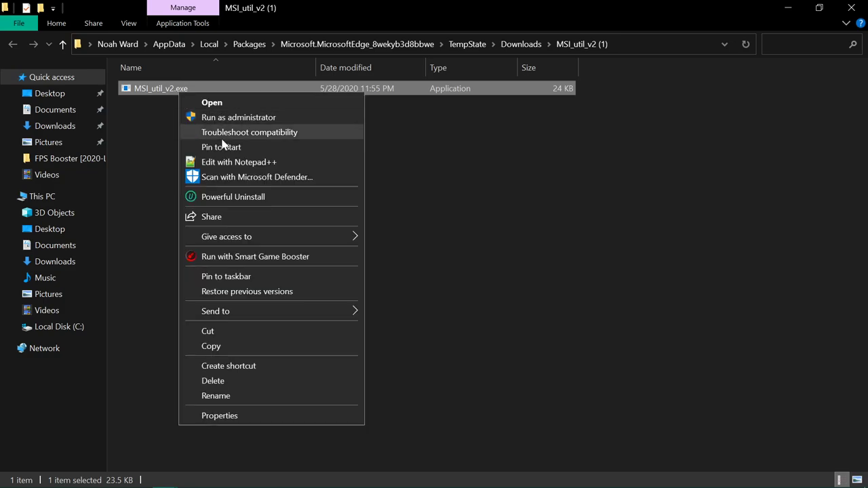
left_click(230, 117)
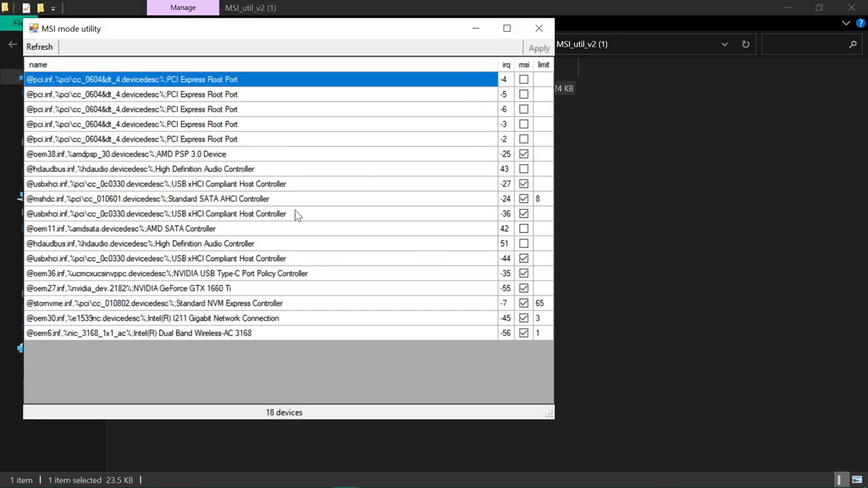
left_click_drag(555, 70, 638, 53)
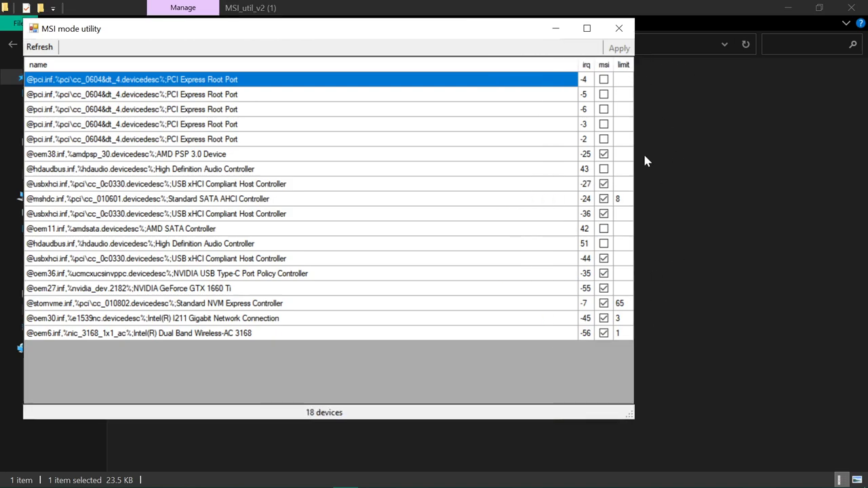
left_click(616, 34)
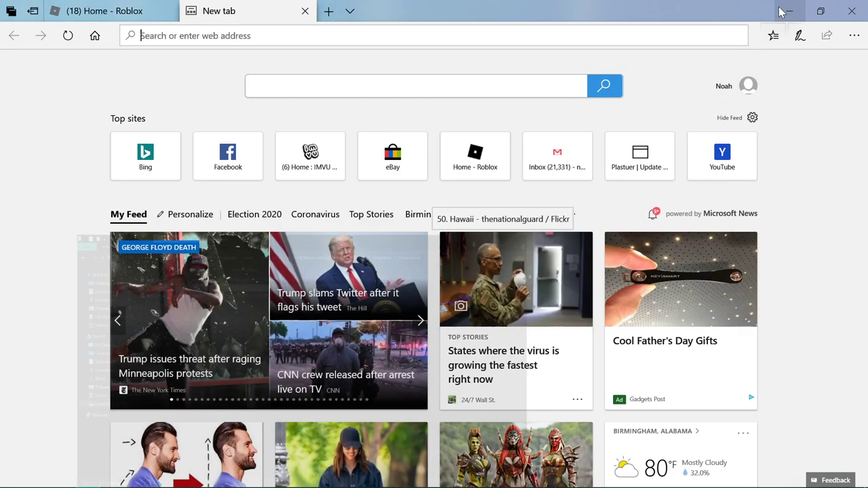
Search the web for "msi utility v2" in the new tab of Microsoft Edge
type("msi ")
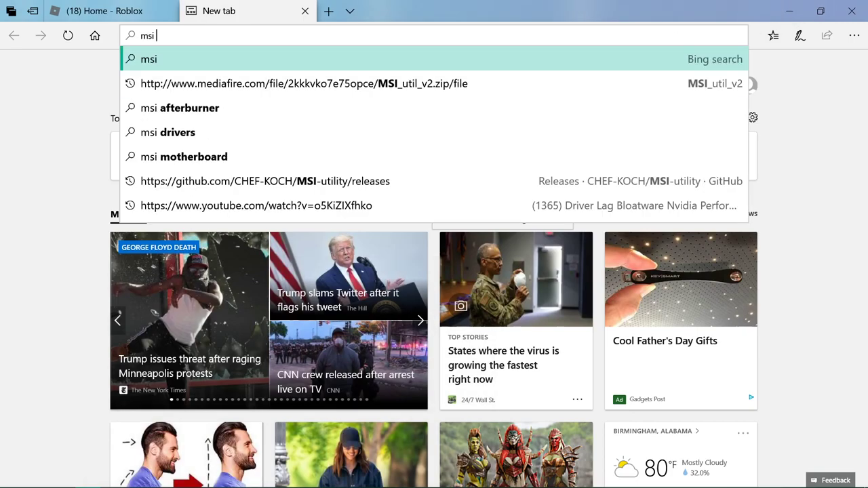
type("utility v")
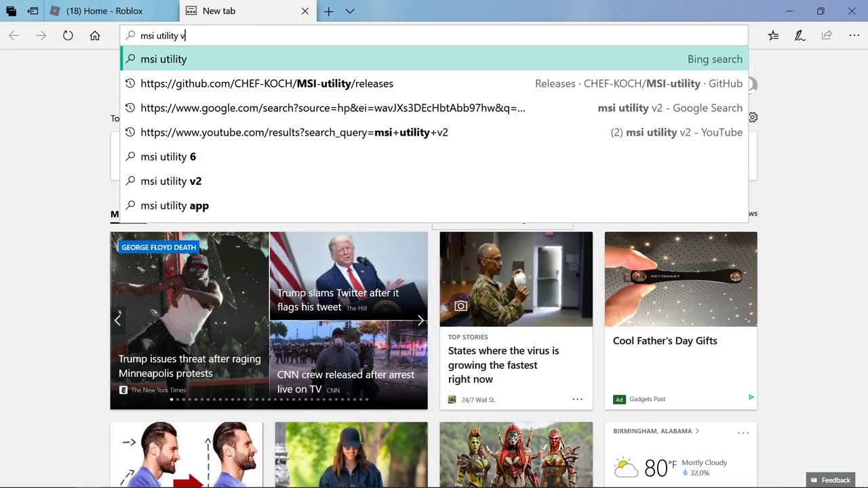
type("2")
key("Return")
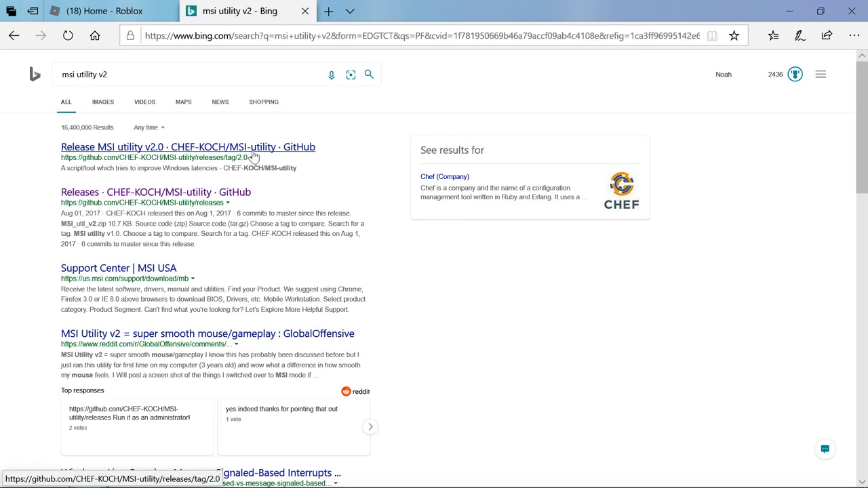
Open the Release MSI utility v2.0 page on GitHub from the results, then download and open MSI_util_v2.zip
scroll(164, 333, "down", 3)
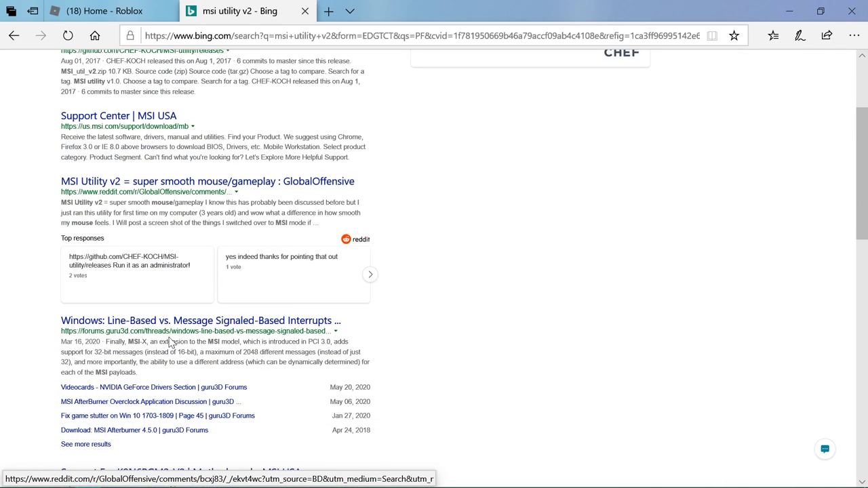
scroll(173, 343, "up", 3)
left_click(194, 149)
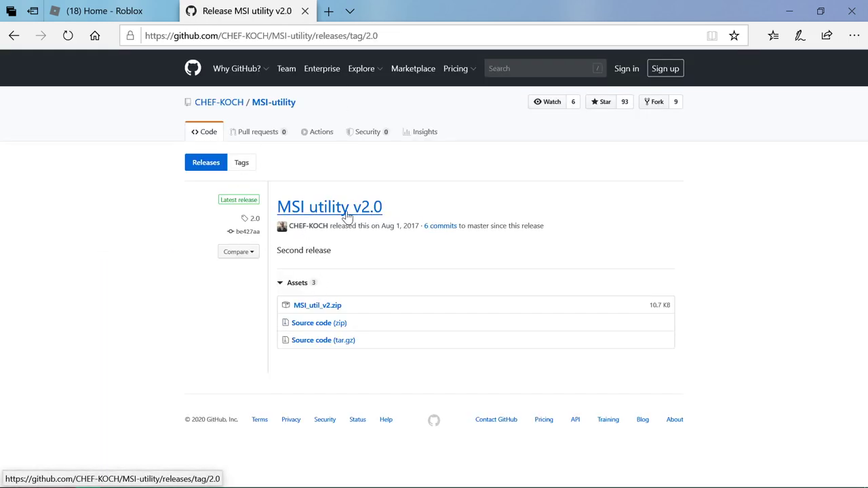
left_click(317, 305)
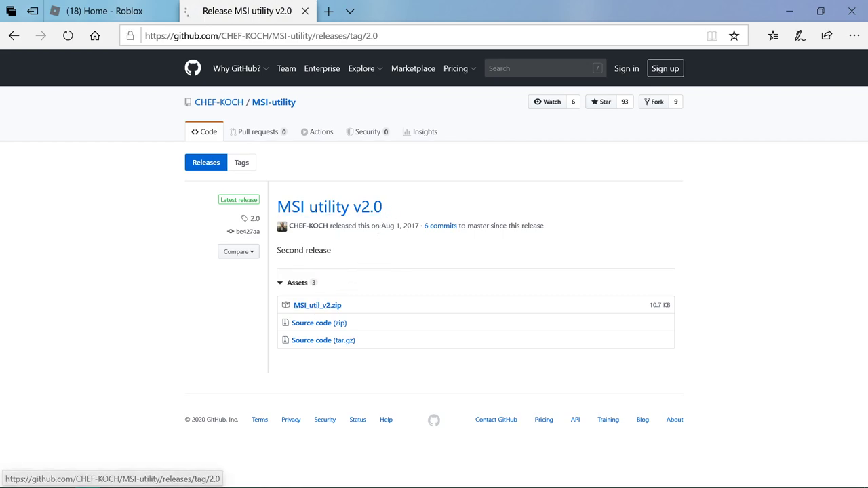
left_click(480, 467)
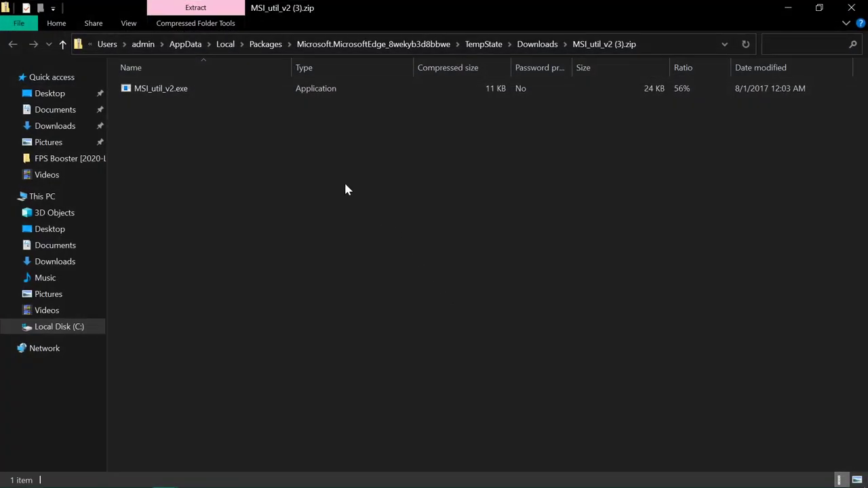
Run MSI_util_v2.exe from the newly downloaded archive and close the utility window
double_click(237, 95)
left_click(474, 276)
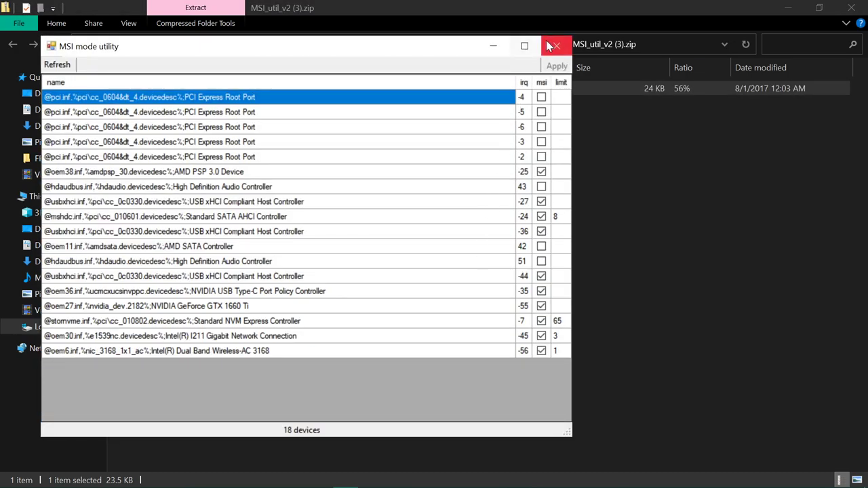
left_click(555, 46)
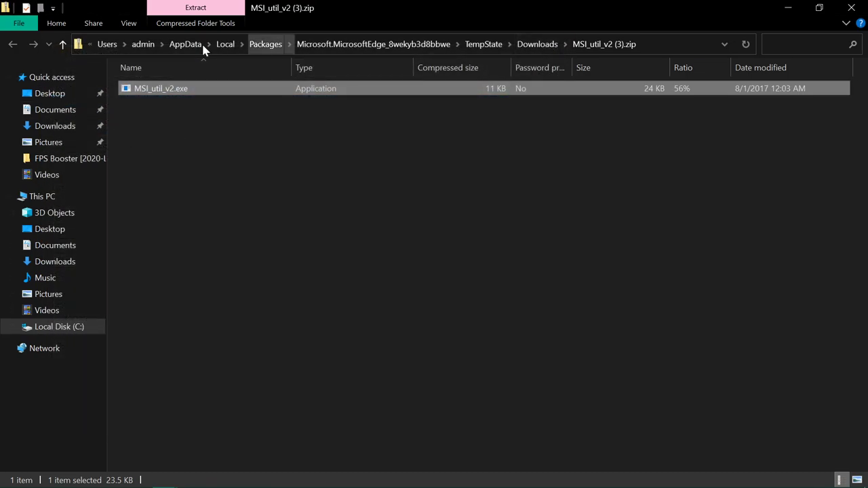
Run MSI_util_v2.exe again, examine the MSI setting of the NVIDIA GeForce GTX 1660 Ti, and close the utility
double_click(204, 94)
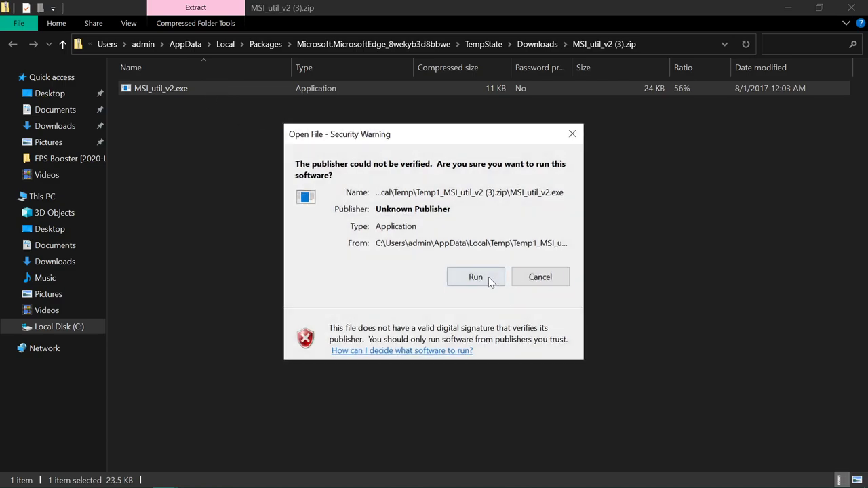
left_click(476, 276)
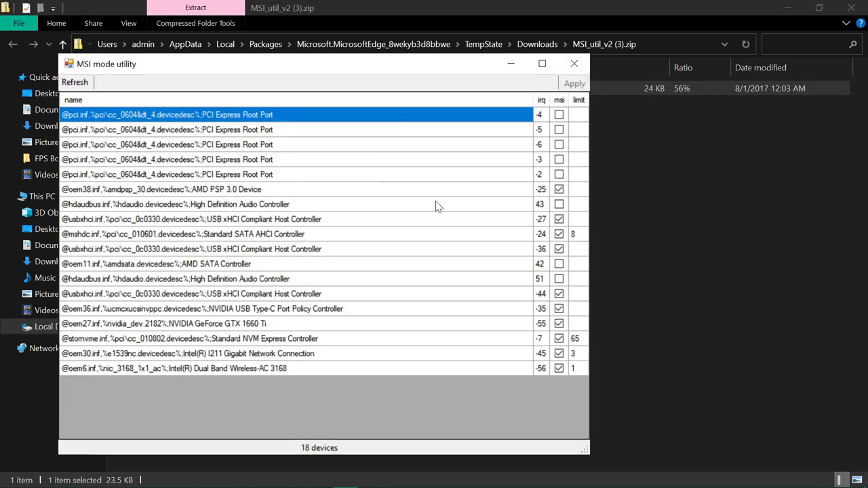
left_click_drag(443, 76, 623, 94)
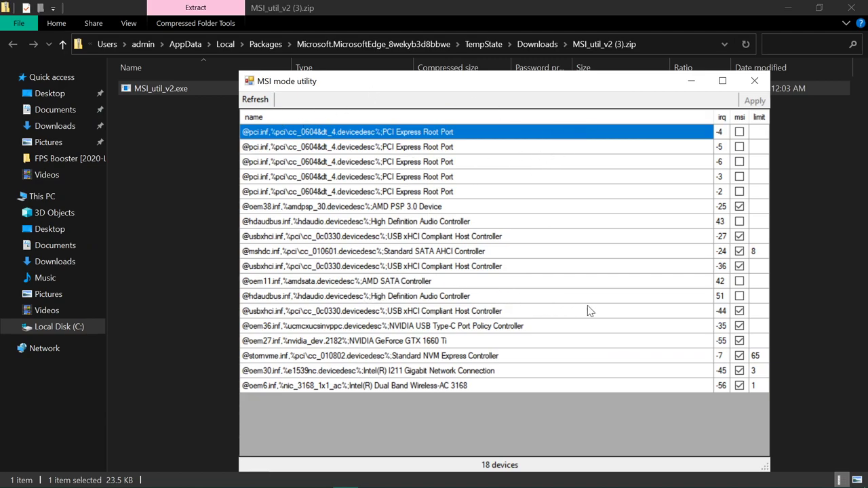
left_click(461, 341)
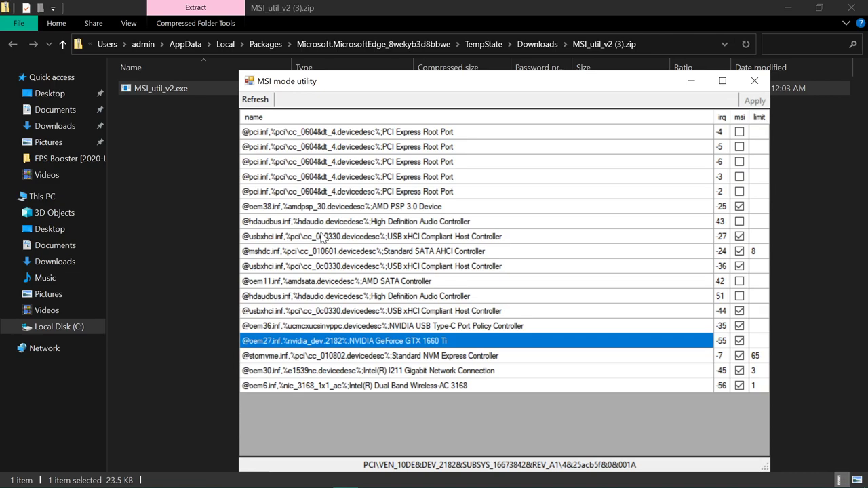
left_click(394, 354)
left_click(403, 343)
left_click(754, 80)
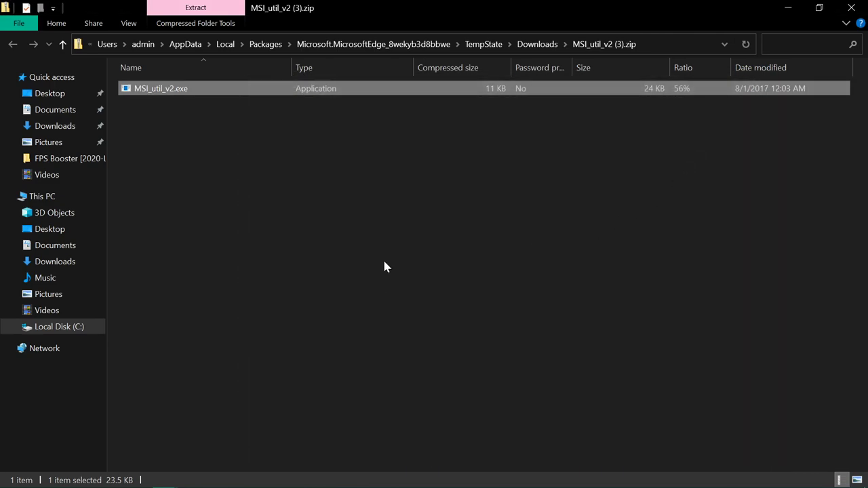
Return to the "msi utility v2" search results in Microsoft Edge, look through them, and minimise the browser
left_click(789, 12)
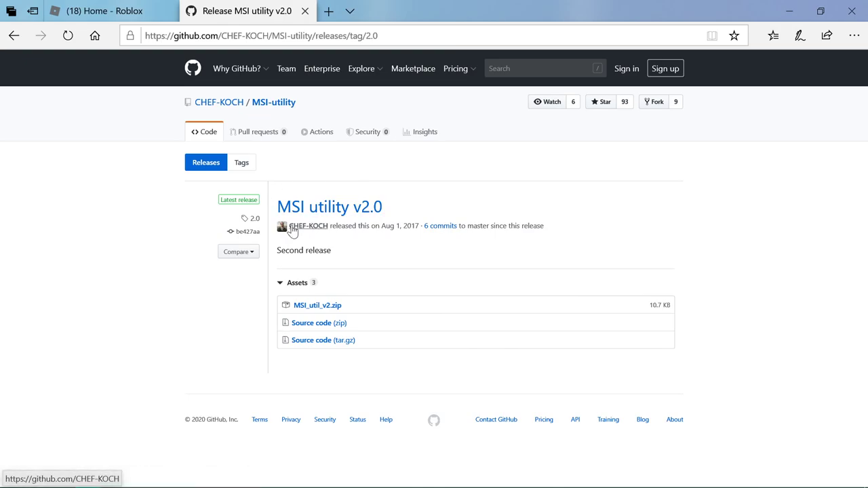
left_click(14, 35)
scroll(229, 241, "down", 9)
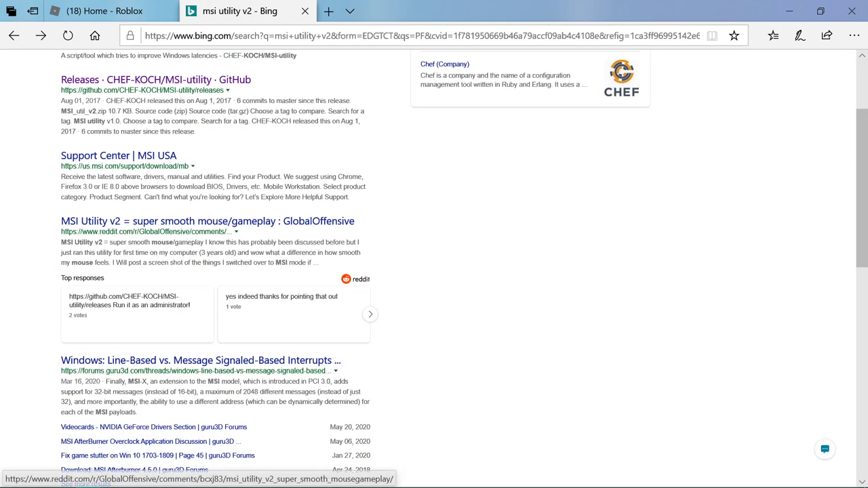
scroll(230, 248, "down", 3)
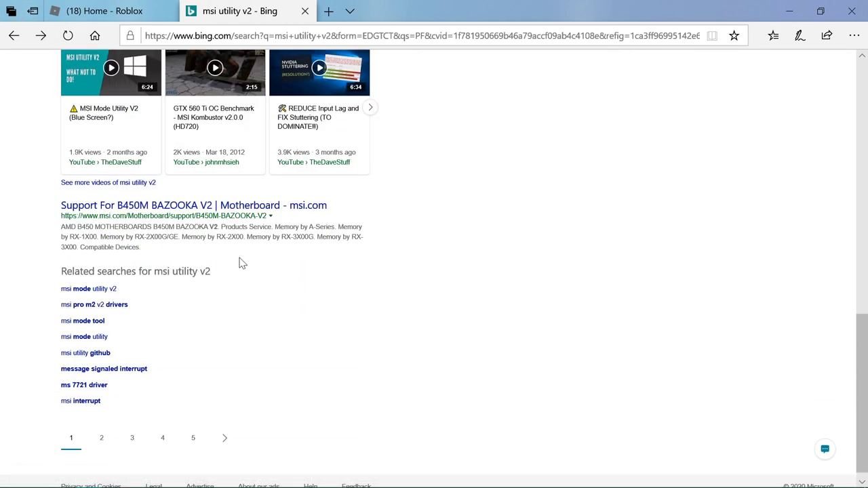
scroll(248, 261, "up", 12)
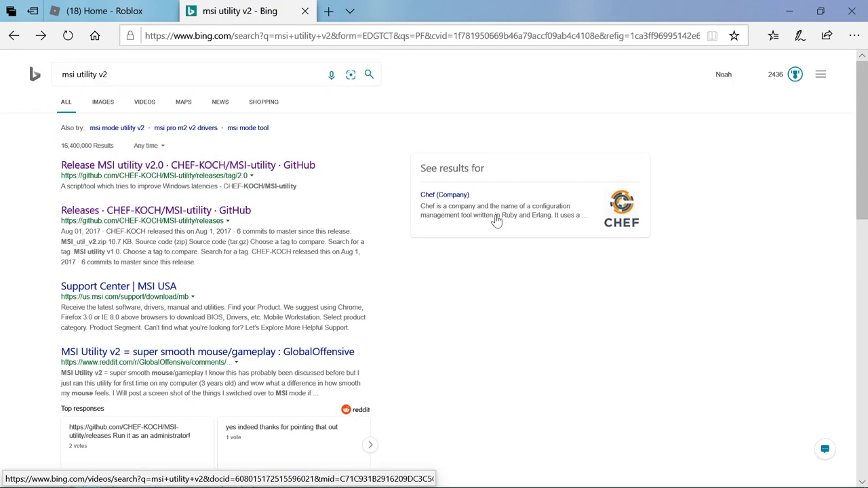
left_click(790, 11)
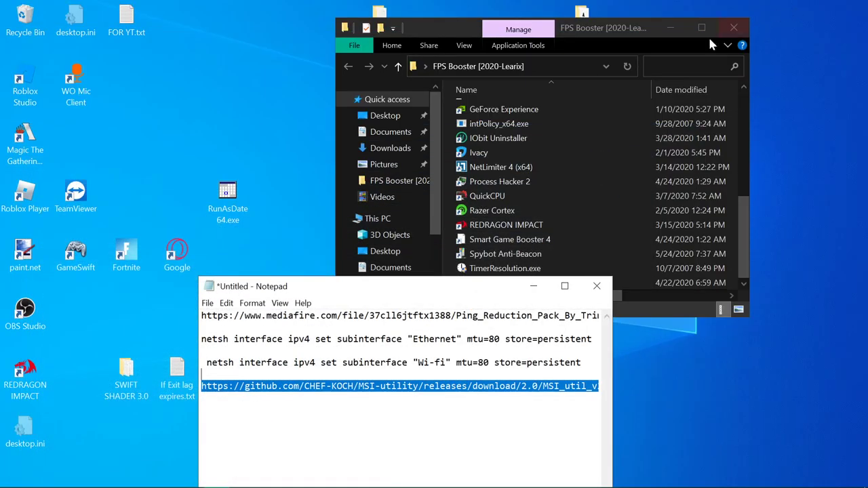
Minimise the Notepad note, open Spybot Anti-Beacon from the FPS Booster folder to review its protection list, and close it
left_click(533, 289)
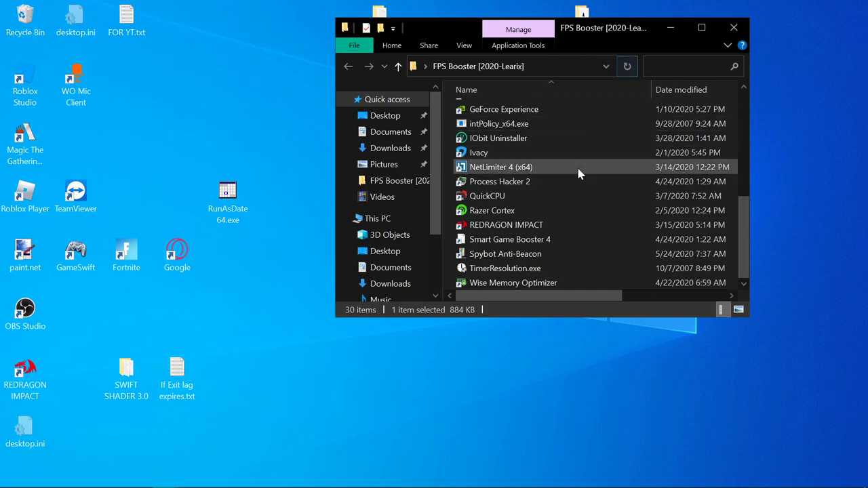
left_click(549, 256)
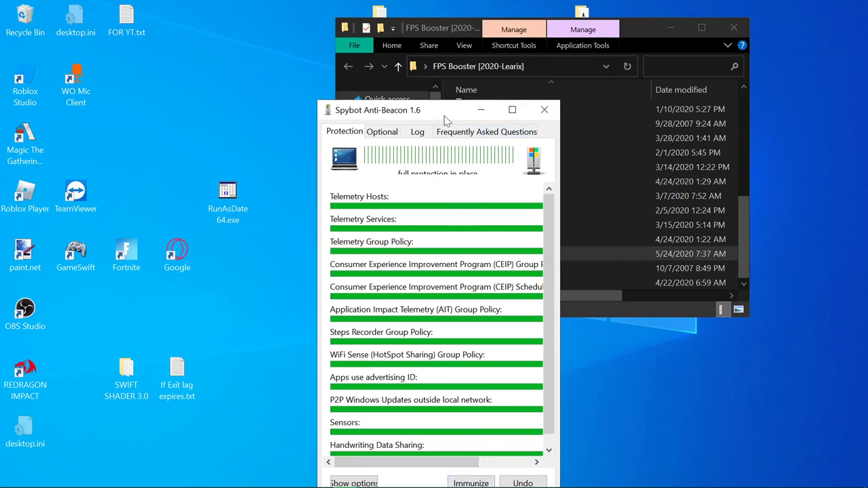
left_click_drag(445, 120, 456, 53)
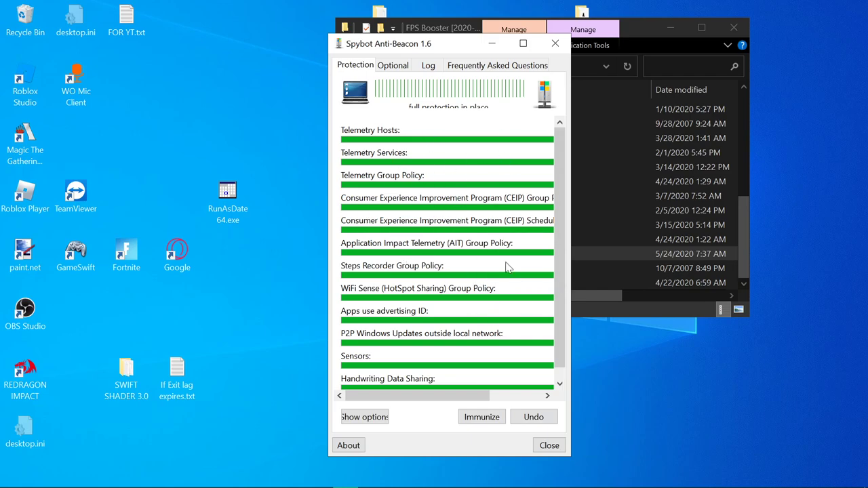
left_click(555, 43)
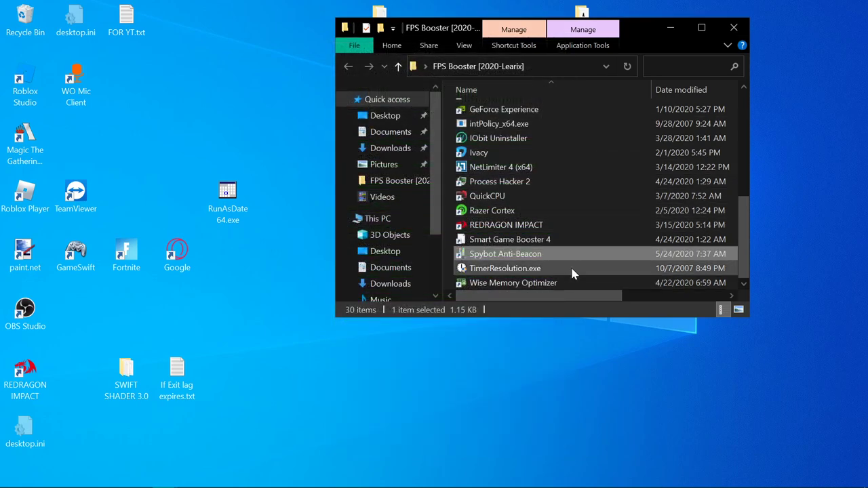
Run TimerResolution.exe from the FPS Booster folder, set the timer to its maximum resolution, and close the tool
double_click(576, 268)
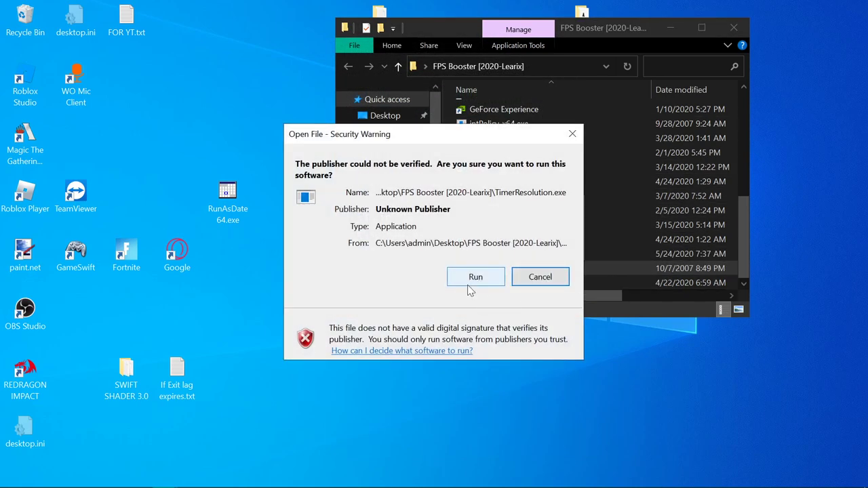
left_click(545, 272)
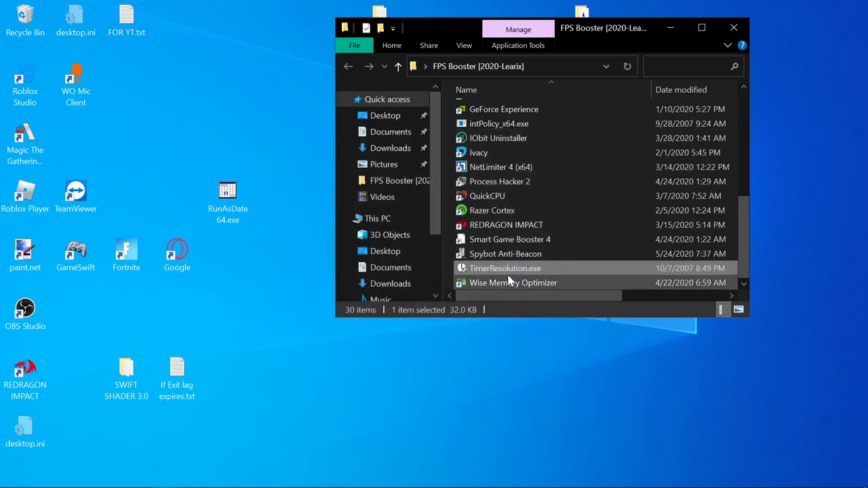
double_click(523, 271)
left_click(473, 275)
left_click(339, 295)
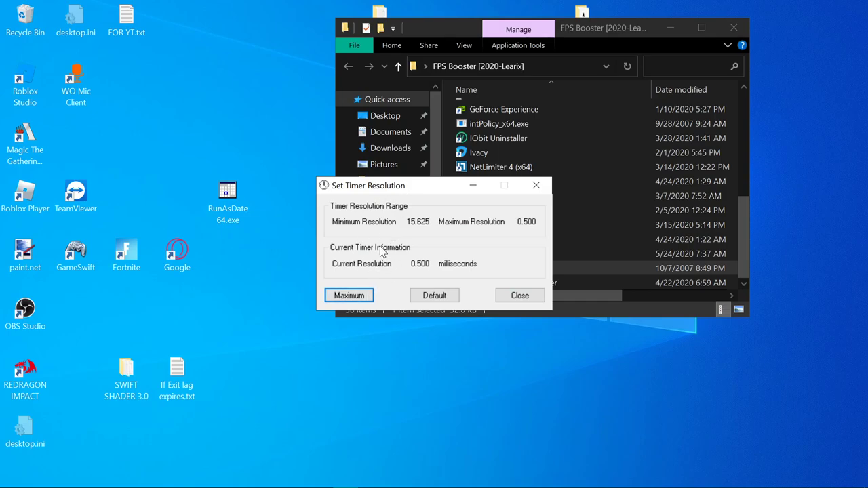
left_click(519, 296)
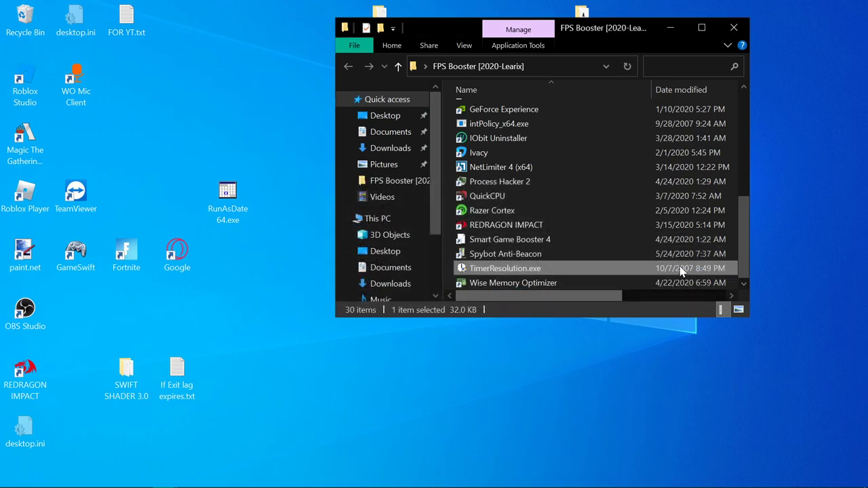
Open Wise Memory Optimizer from the FPS Booster folder, start the memory optimisation, and close its window
double_click(523, 284)
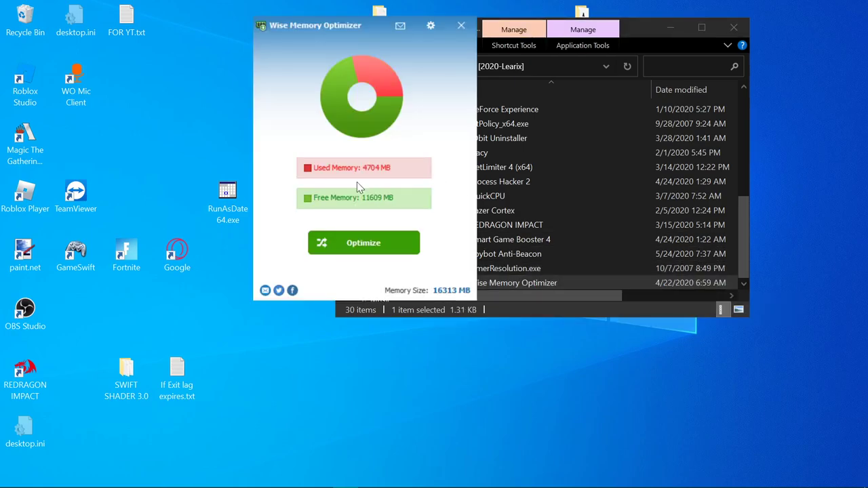
left_click(466, 270)
left_click(369, 243)
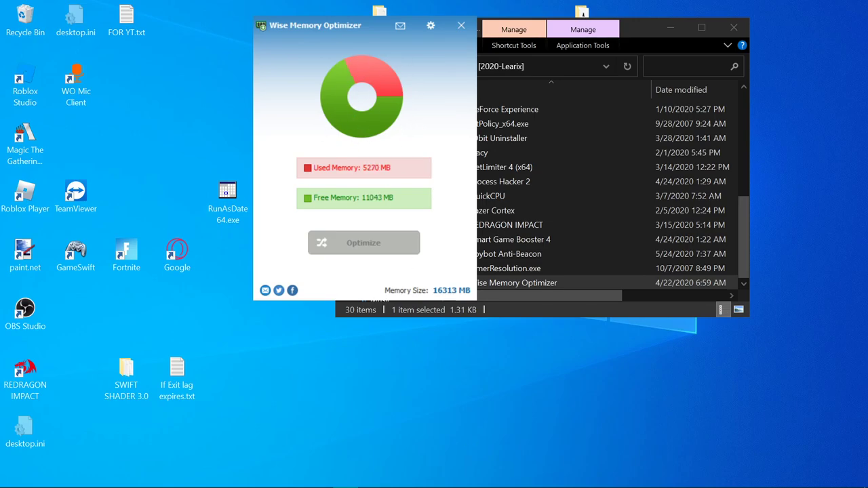
left_click(780, 478)
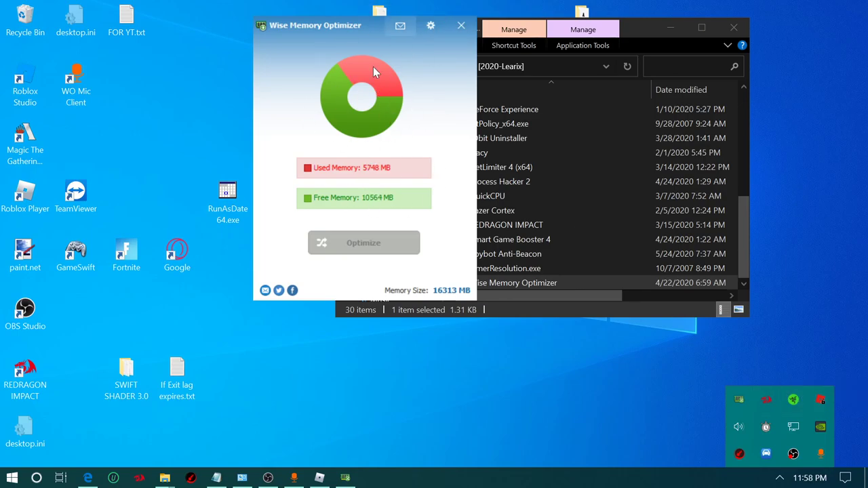
left_click(461, 25)
Open CCleaner from the FPS Booster folder and decline the offer to download a new version
scroll(485, 182, "up", 2)
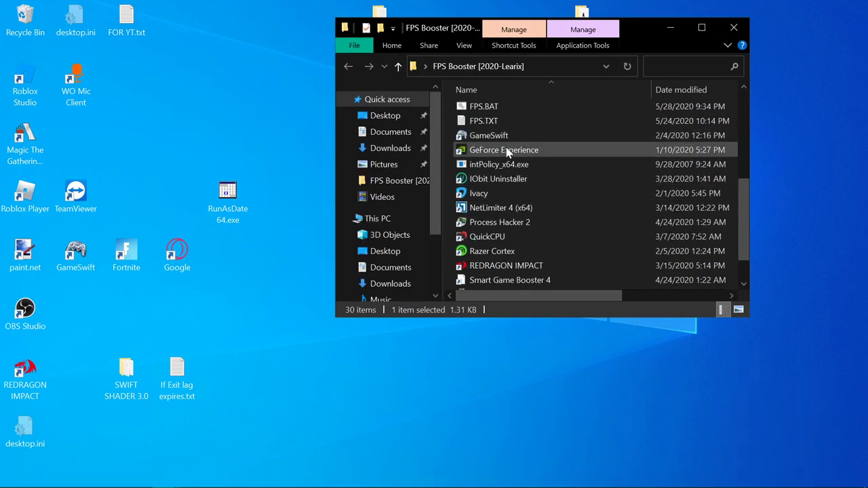
scroll(503, 164, "up", 2)
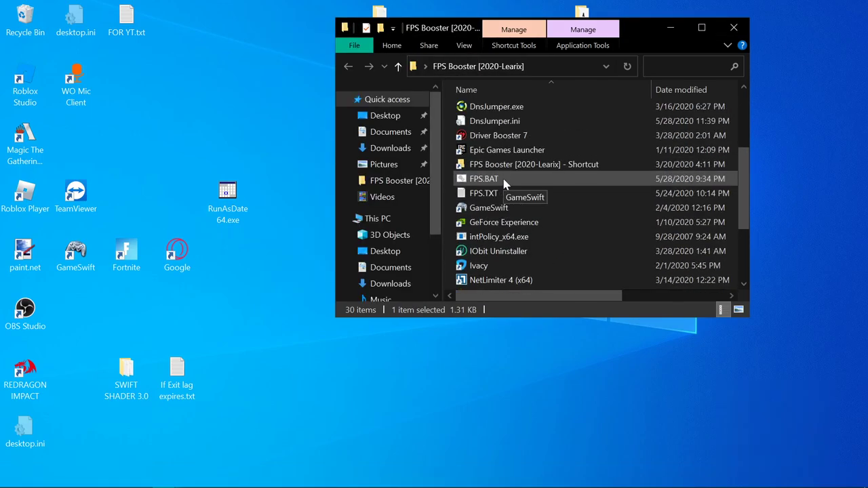
scroll(502, 164, "up", 1)
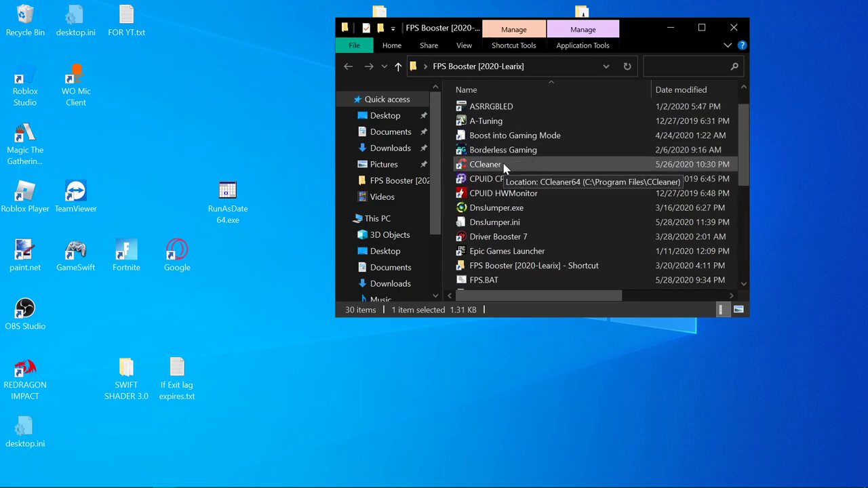
left_click(503, 165)
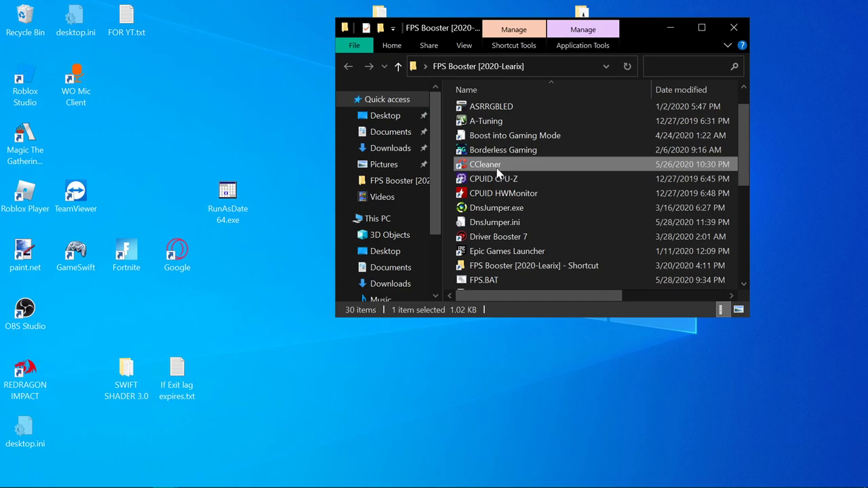
double_click(500, 165)
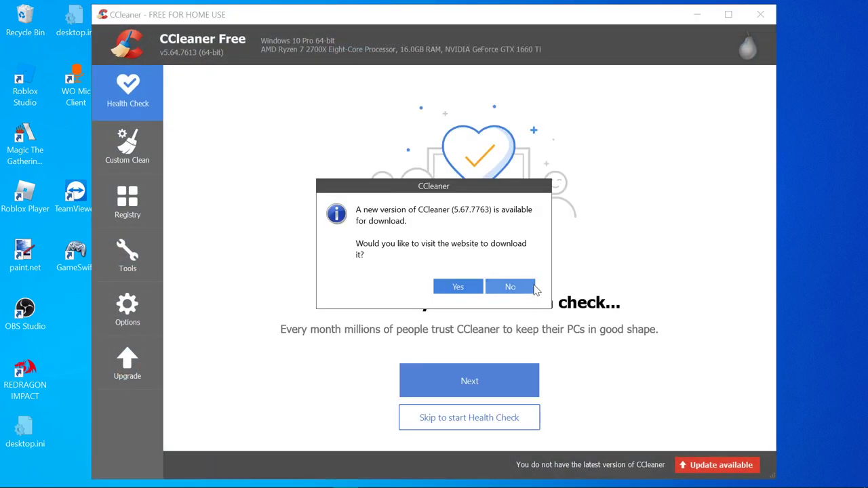
left_click(532, 290)
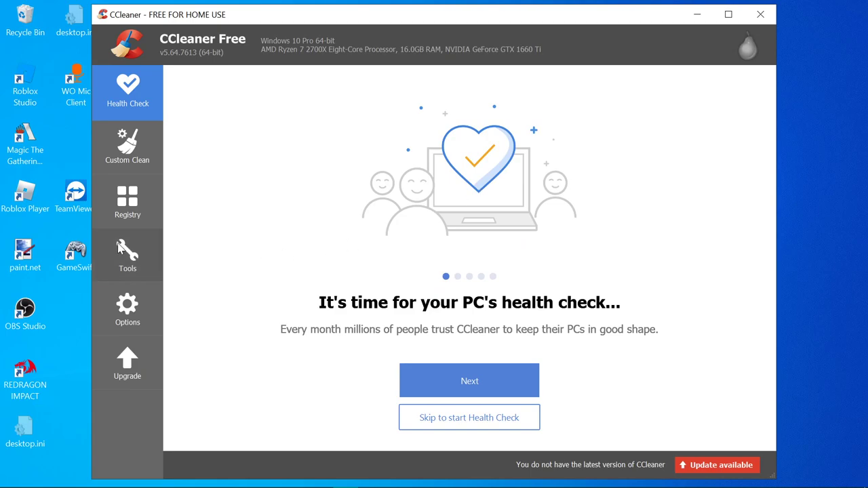
Review the Custom Clean options in CCleaner for both Windows and Applications
left_click(129, 144)
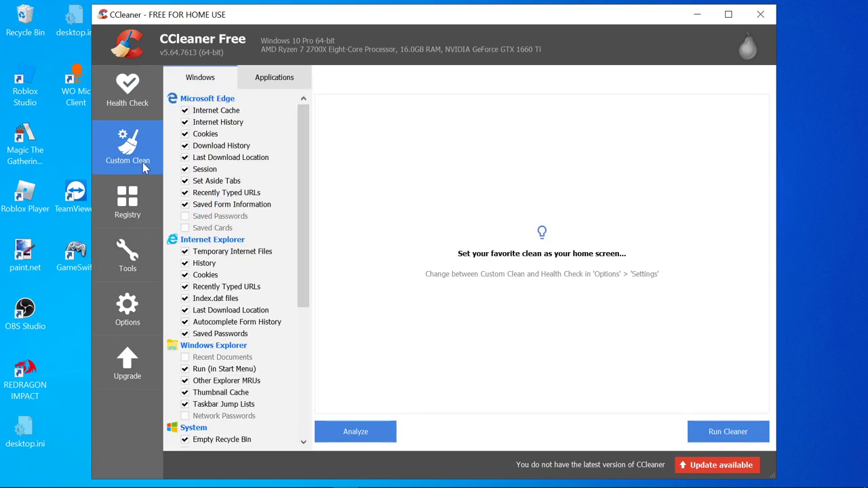
left_click_drag(297, 117, 283, 201)
left_click_drag(299, 257, 324, 383)
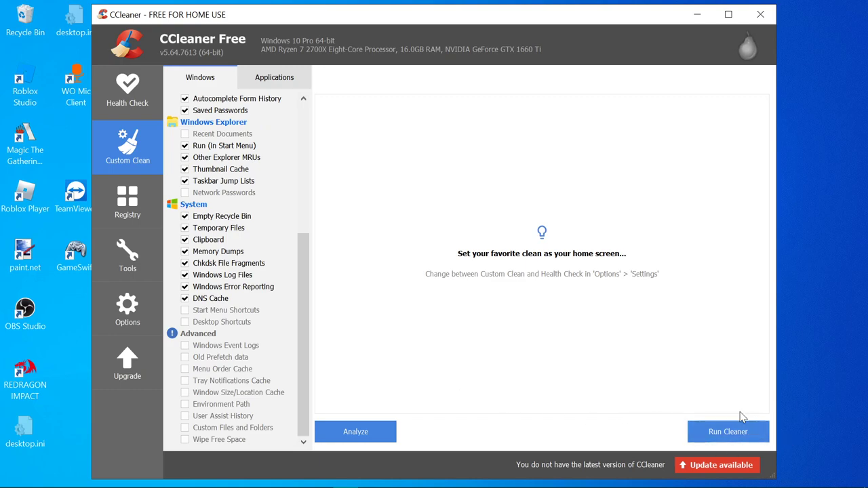
left_click(293, 82)
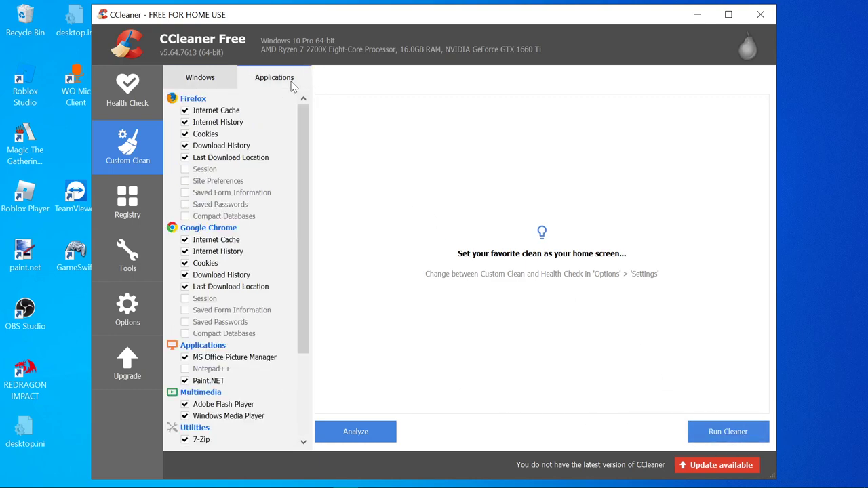
left_click_drag(303, 140, 296, 282)
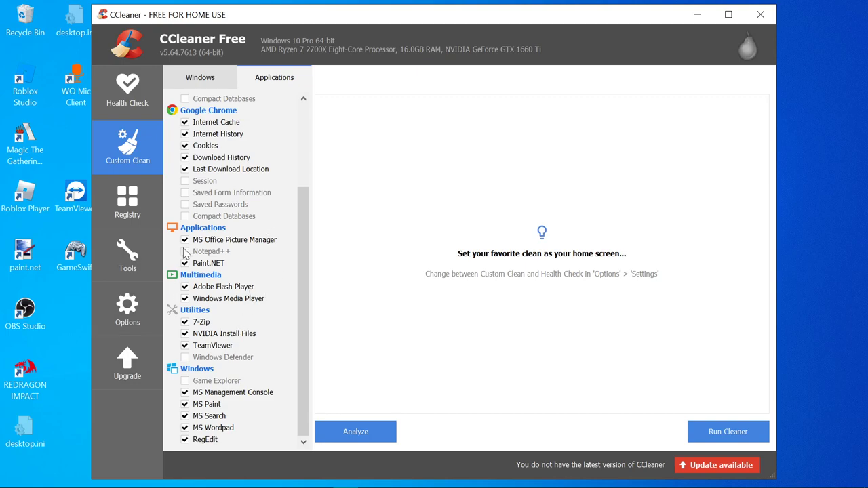
Review CCleaner's Registry Cleaner categories and reposition the CCleaner window on the desktop
left_click(145, 196)
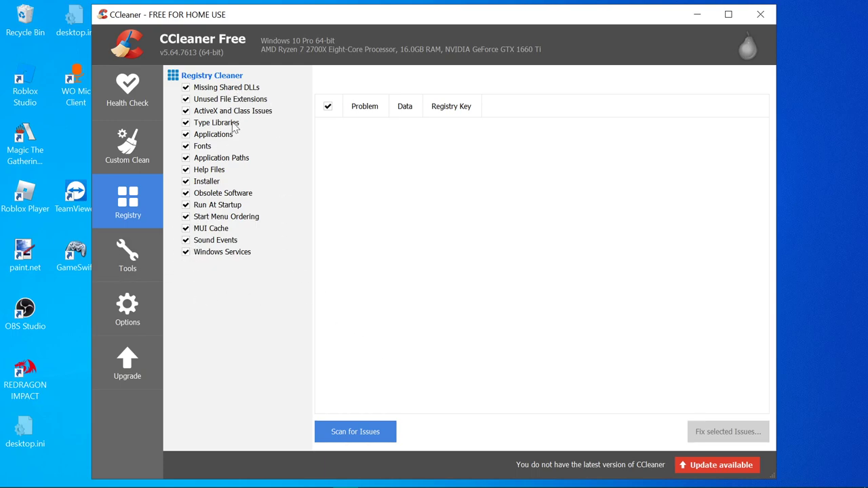
left_click_drag(653, 25, 700, 263)
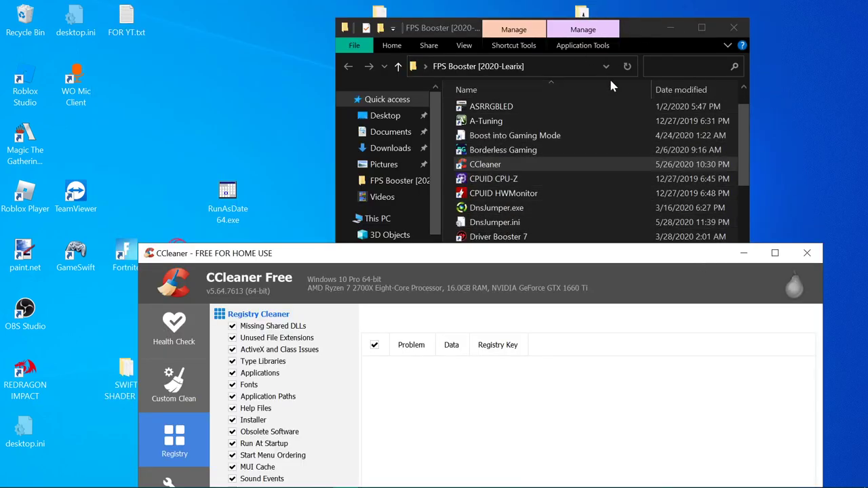
left_click_drag(495, 262, 533, 57)
Open CCleaner's Uninstall tool and look through the whole list of installed programs
left_click(239, 272)
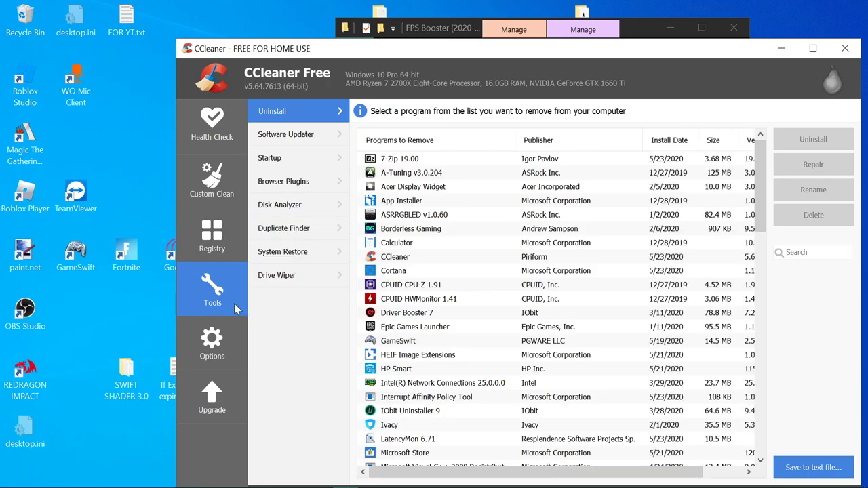
scroll(480, 252, "down", 12)
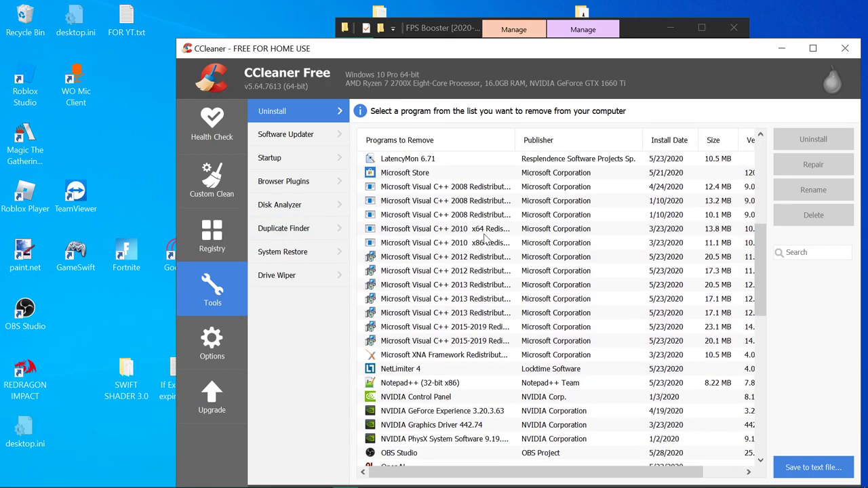
scroll(480, 252, "down", 5)
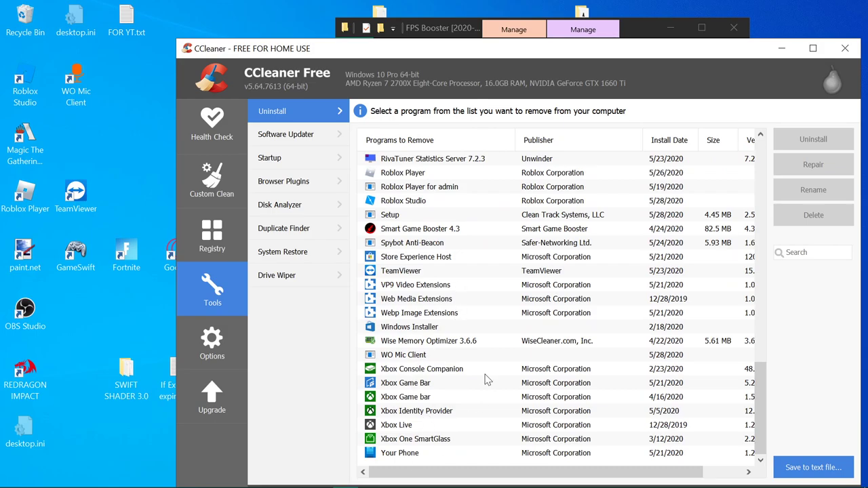
scroll(427, 337, "up", 8)
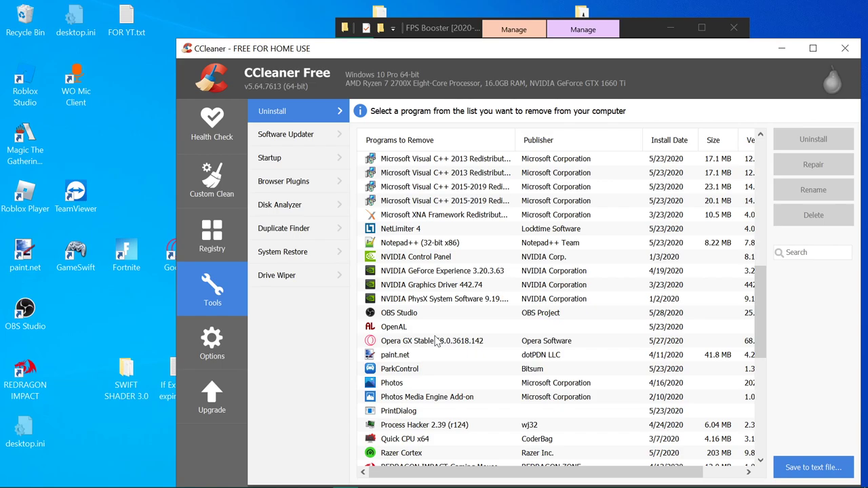
scroll(436, 341, "up", 10)
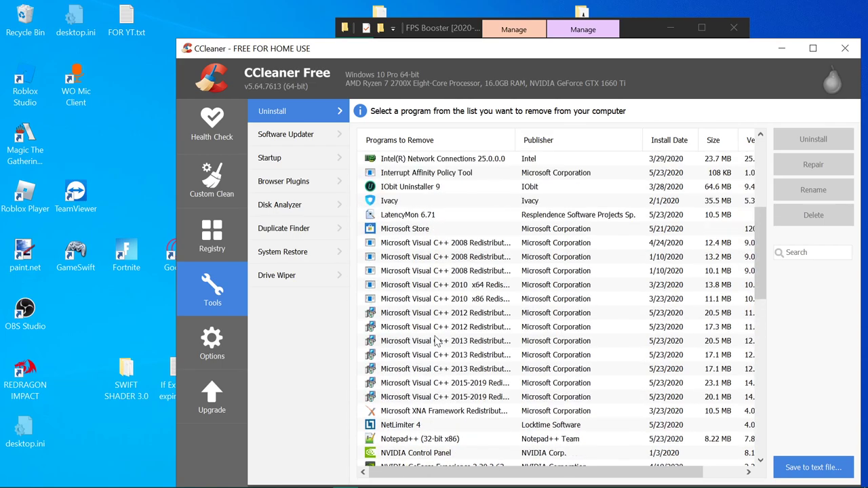
scroll(467, 337, "down", 3)
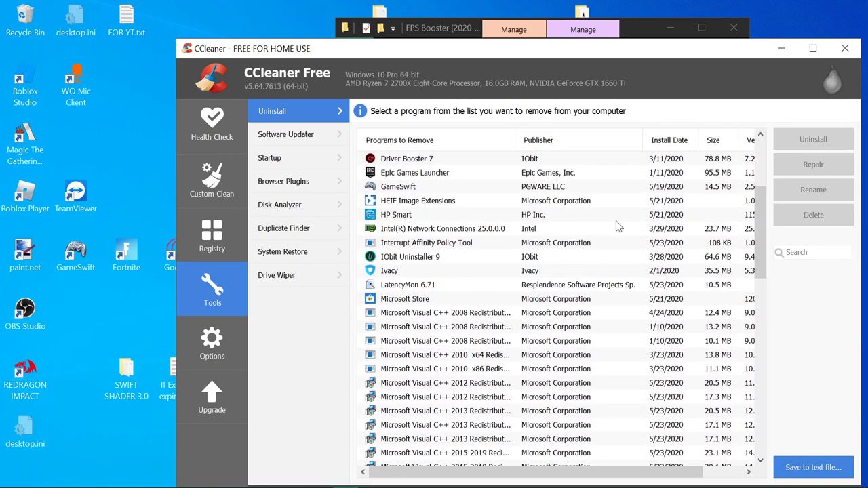
scroll(746, 224, "down", 8)
scroll(746, 224, "up", 8)
left_click_drag(751, 218, 746, 356)
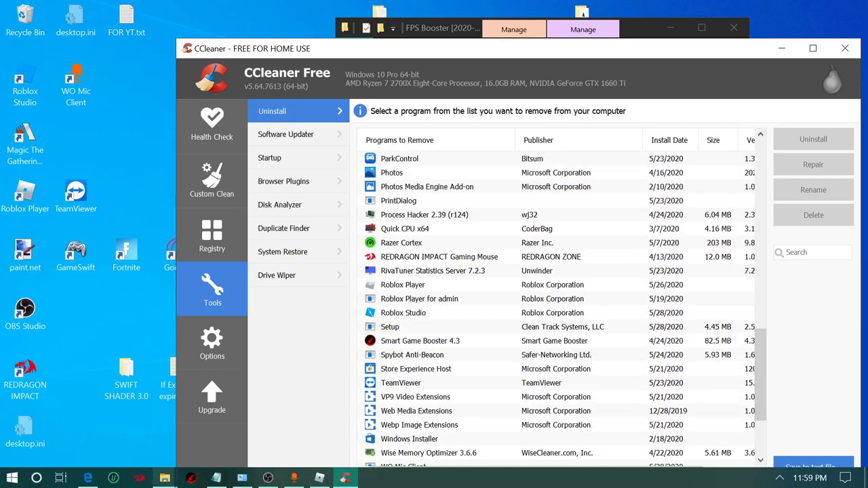
Switch to Roblox, end the Wise Memory Optimizer process in Task Manager, and minimise the game
left_click(319, 478)
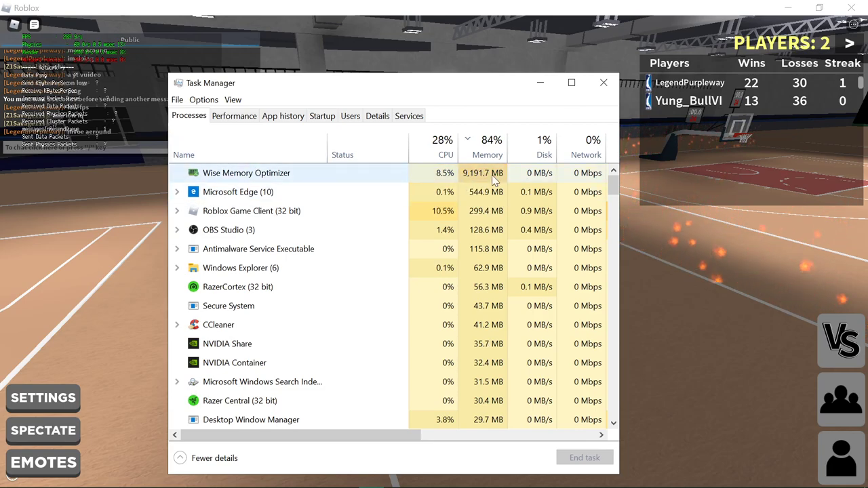
right_click(249, 174)
key("Escape")
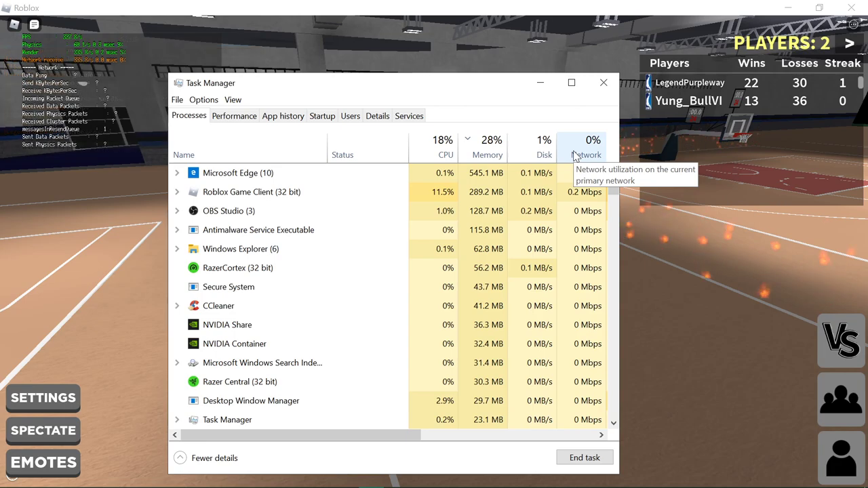
left_click(788, 8)
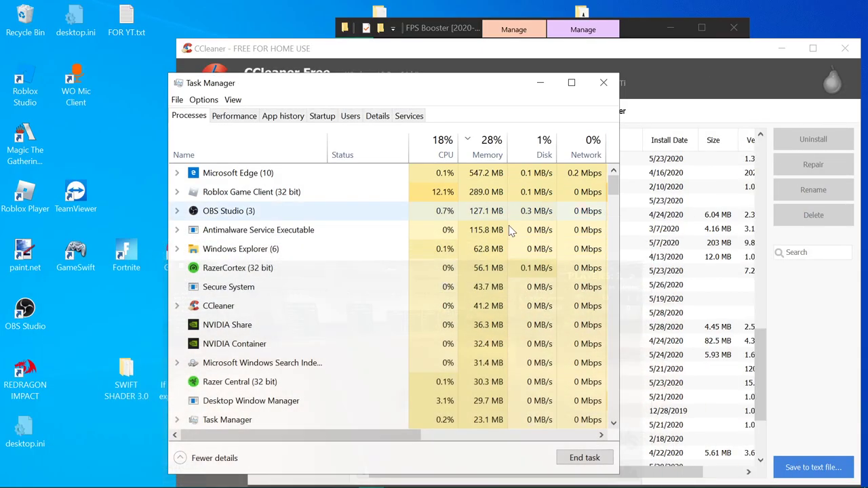
key("super")
type("eth")
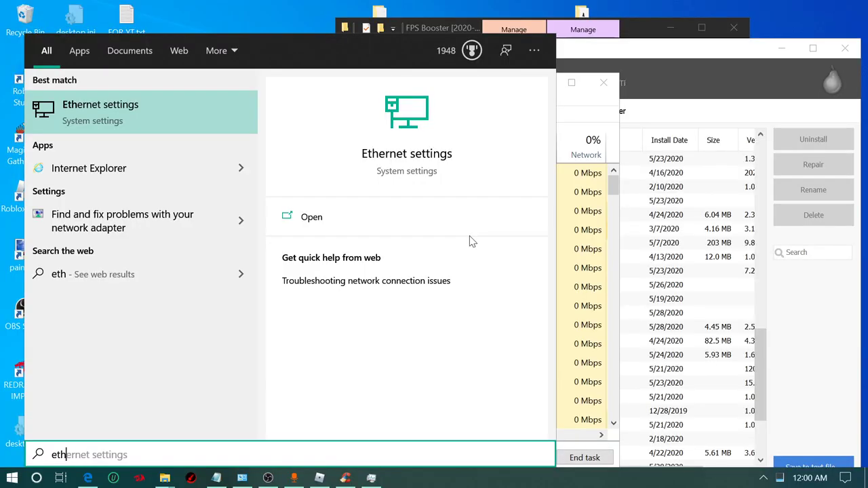
key("Return")
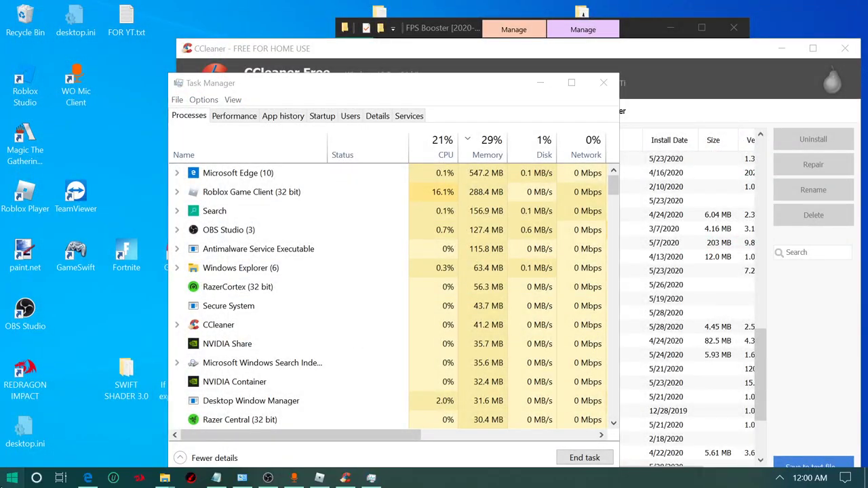
Open Control Panel, search it for "network", and open the Network and Sharing Center
key("super")
type("control")
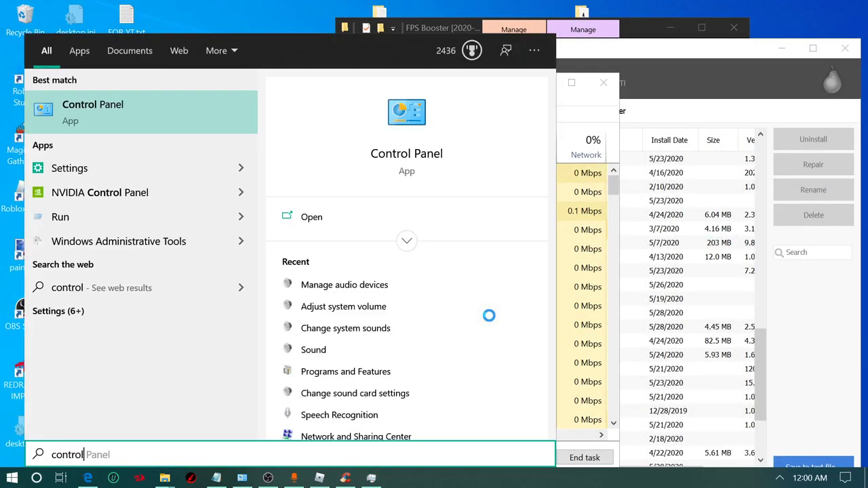
key("Return")
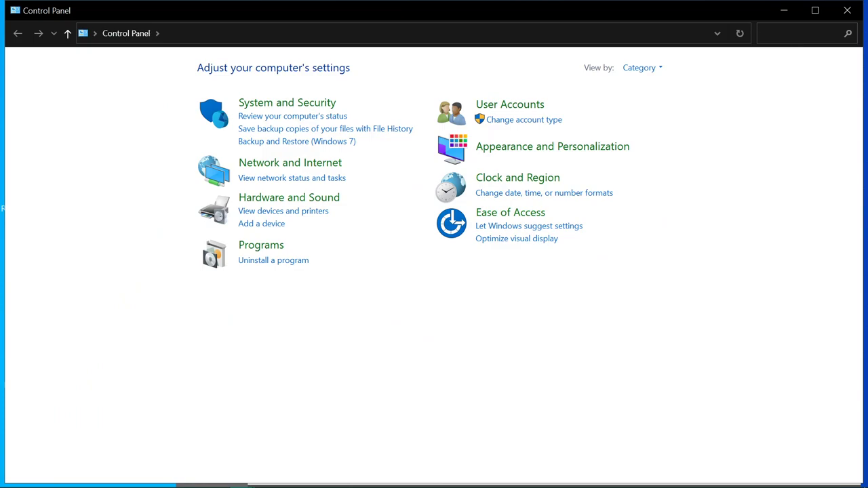
type("network")
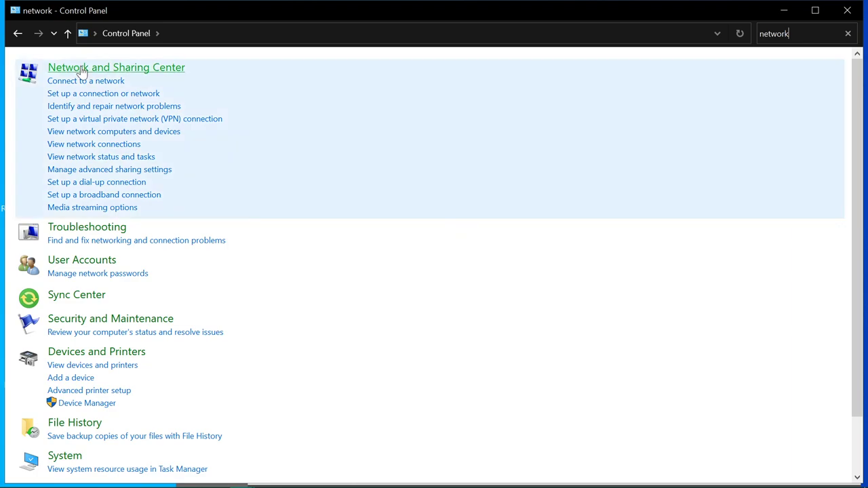
left_click(282, 73)
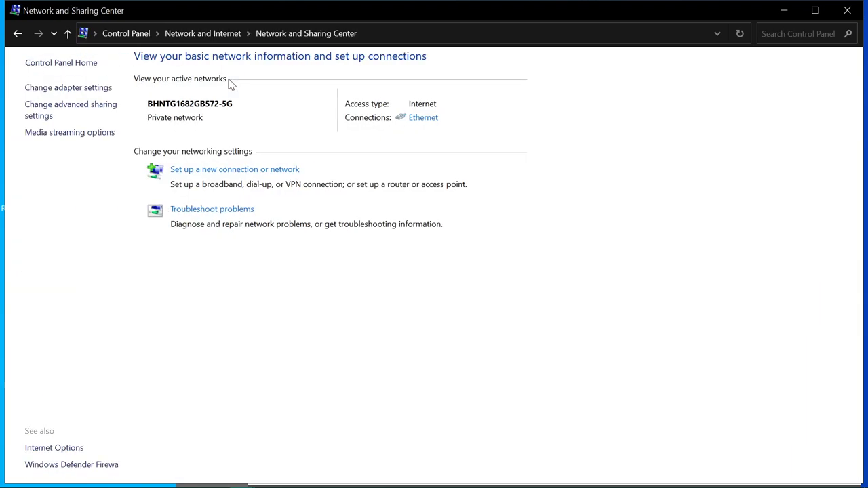
View the advanced sharing settings, return, and open the Ethernet adapter's status from the adapter settings
left_click(75, 110)
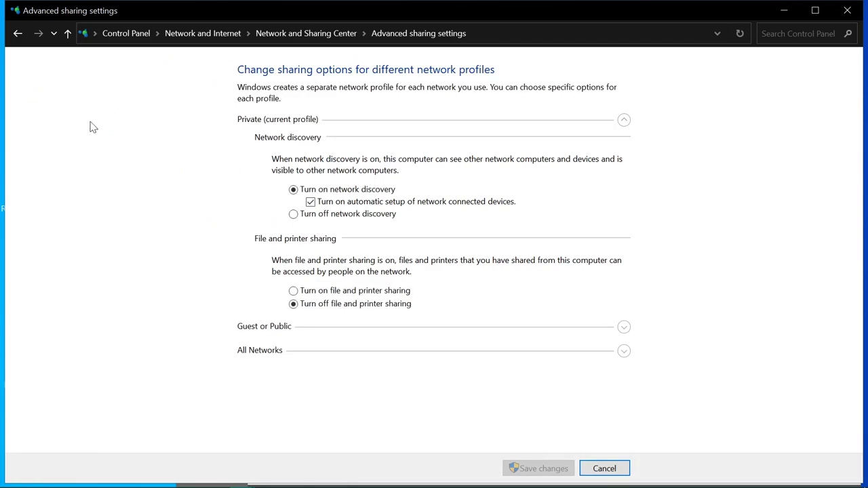
left_click(18, 33)
left_click(67, 88)
double_click(141, 106)
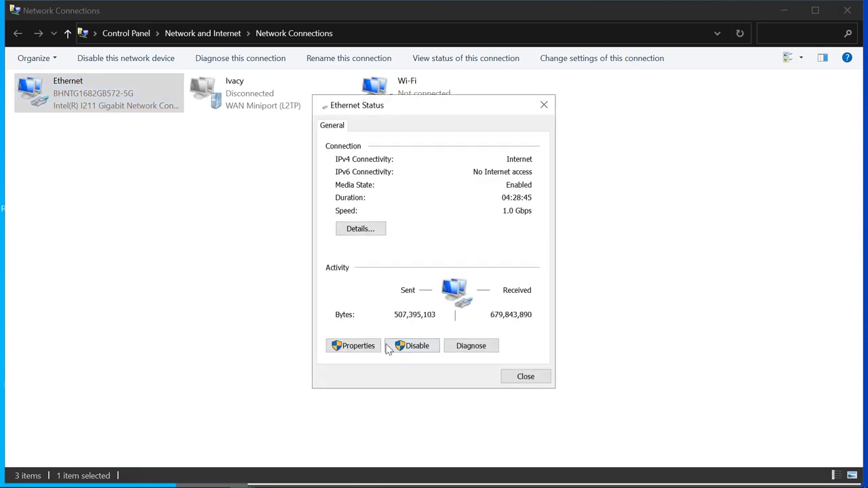
Open the Ethernet adapter's properties and bring up the settings of Internet Protocol Version 4 (TCP/IPv4)
left_click_drag(459, 263, 106, 194)
left_click_drag(130, 36, 188, 39)
left_click(84, 296)
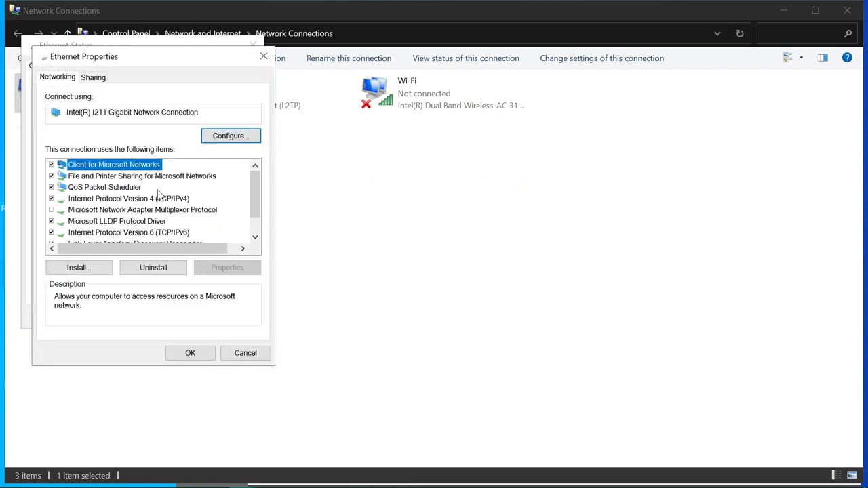
scroll(143, 226, "down", 1)
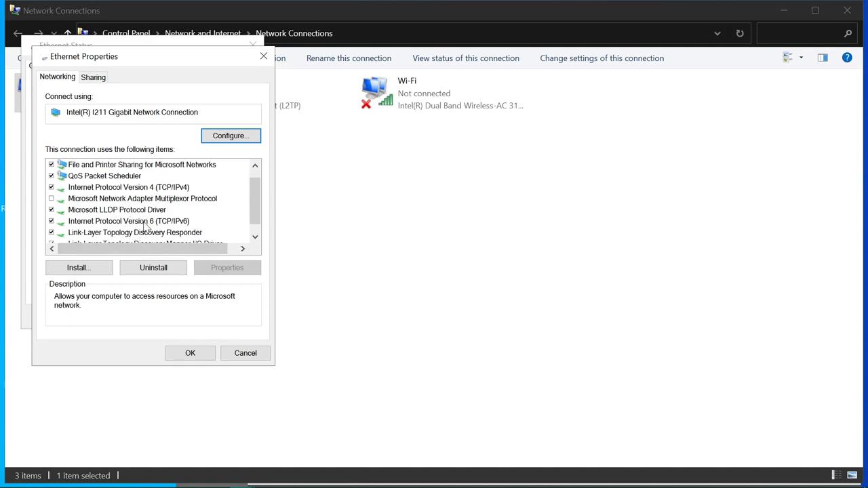
left_click(147, 191)
left_click(229, 269)
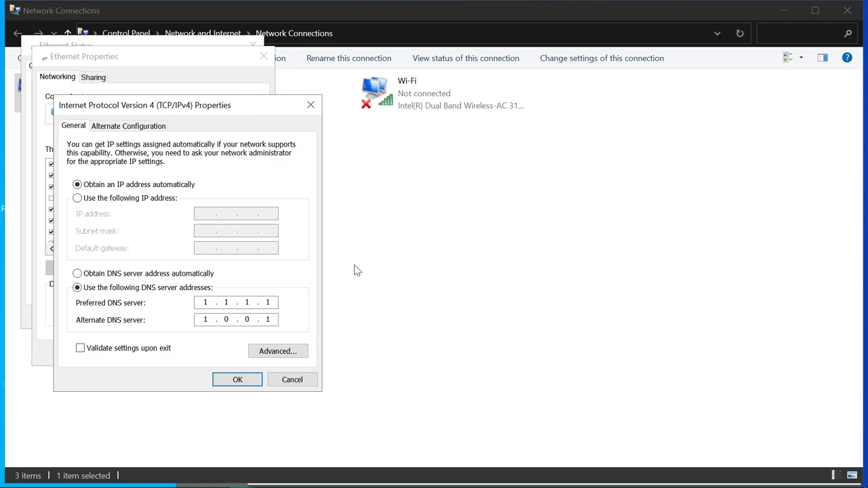
Check the advanced TCP/IP settings and the alternate configuration of IPv4, and close its properties without changes
left_click(291, 357)
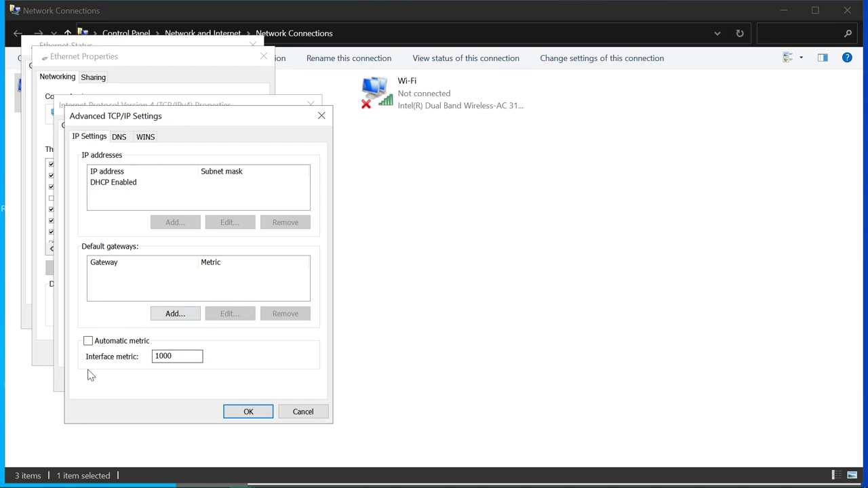
left_click(296, 411)
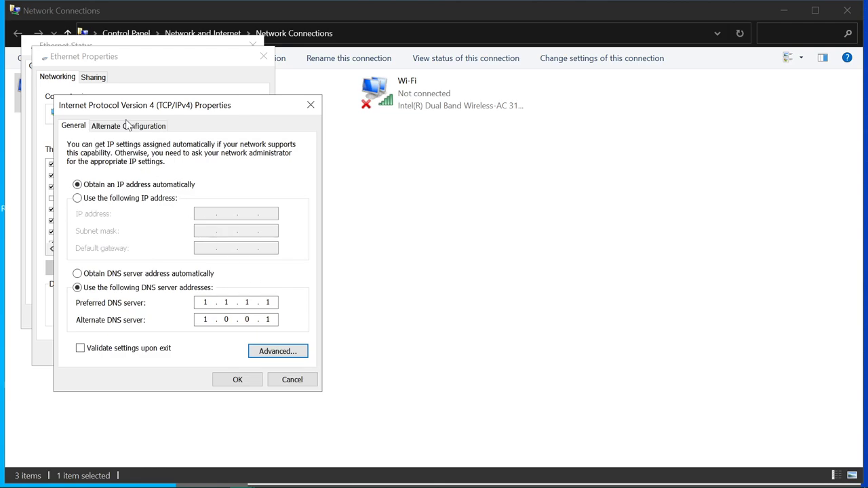
left_click_drag(153, 104, 181, 131)
left_click(336, 133)
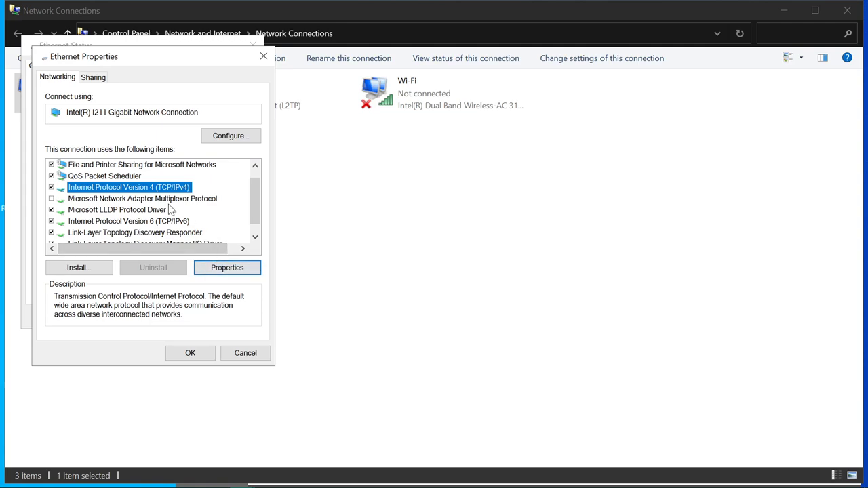
left_click(209, 265)
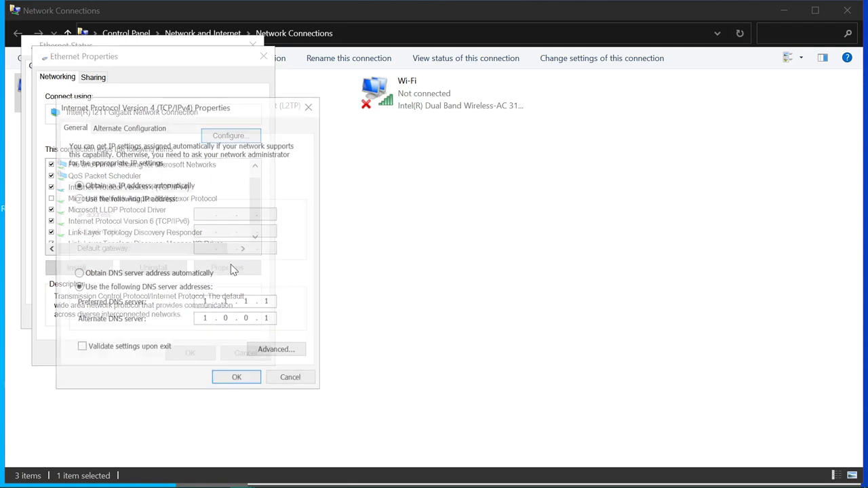
left_click(154, 127)
left_click(311, 104)
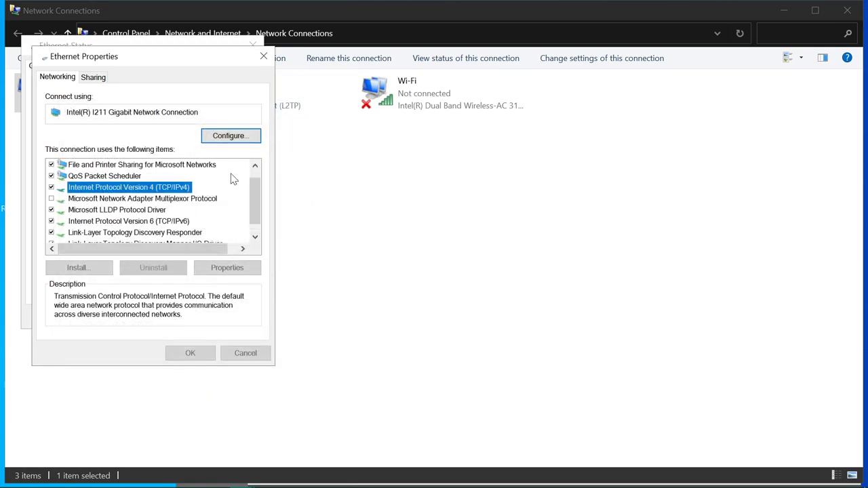
Open the network adapter's advanced configuration and check the property values from ARP Offload through IPv4 Checksum Offload
left_click(231, 136)
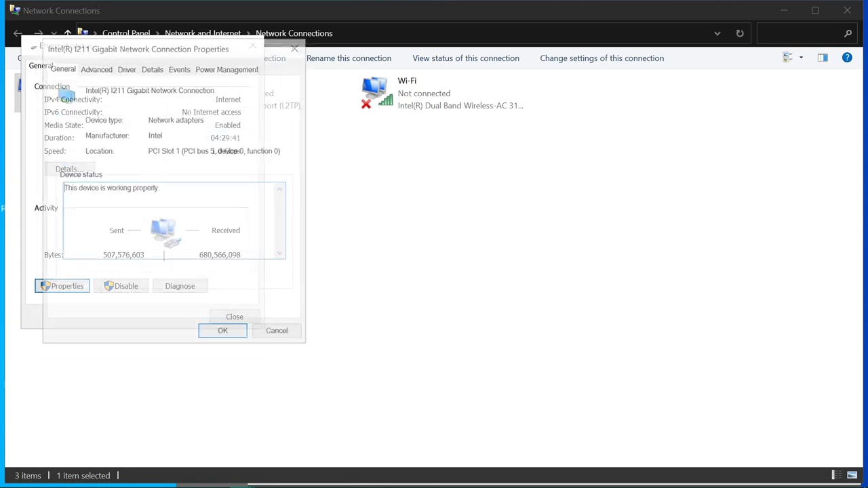
left_click(94, 67)
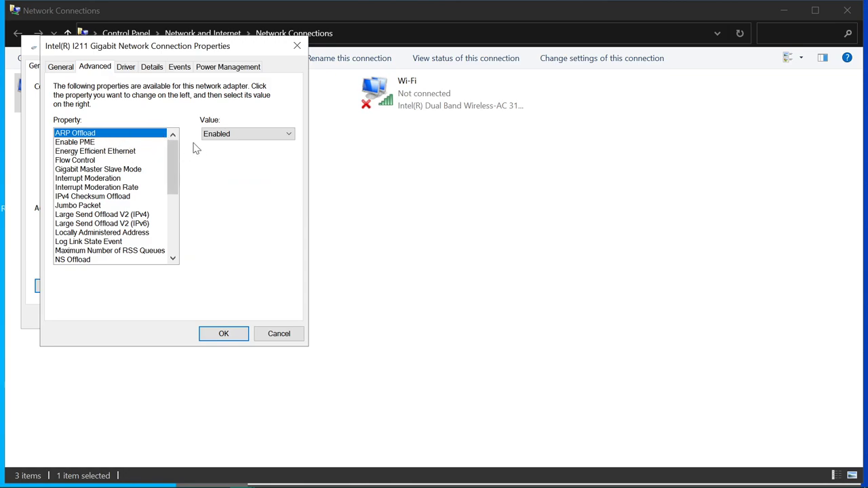
left_click(117, 143)
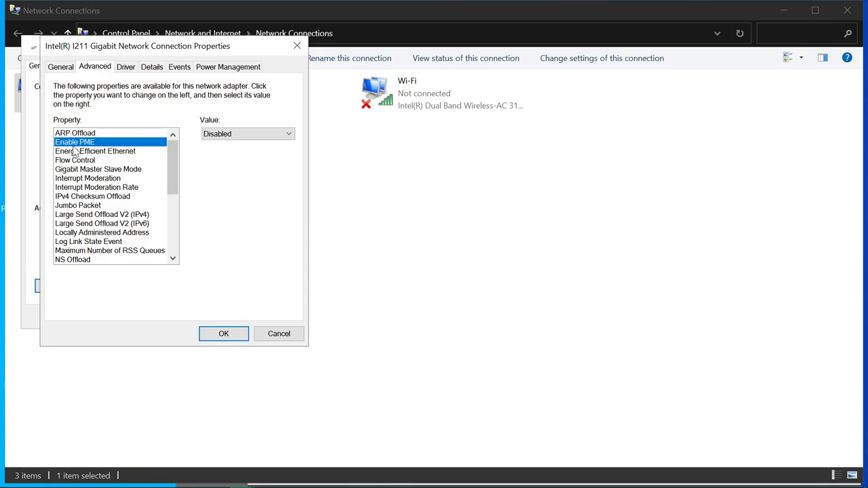
left_click(119, 152)
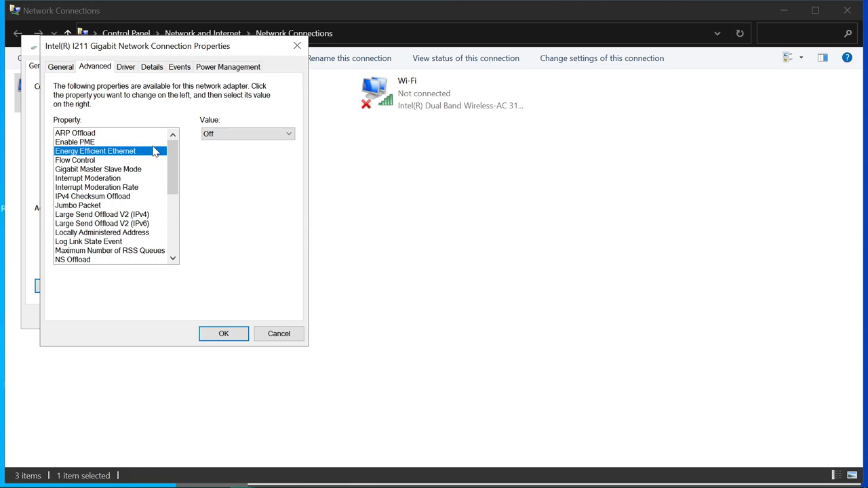
left_click(119, 160)
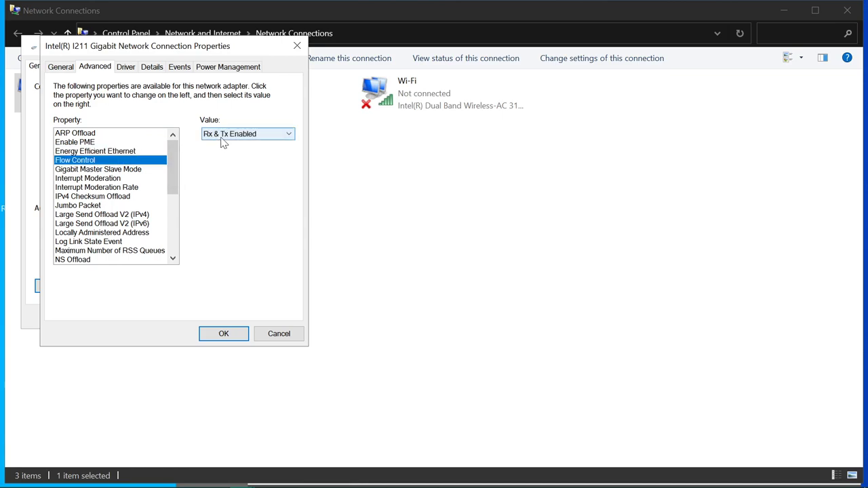
left_click(114, 171)
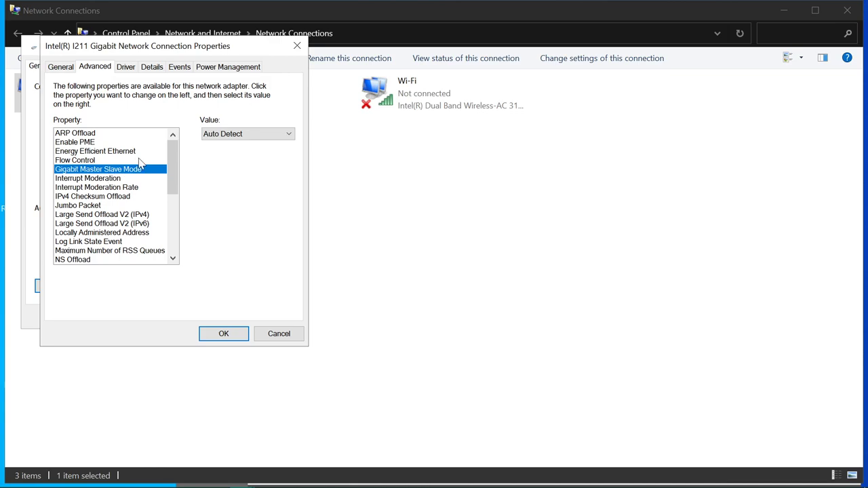
left_click(108, 180)
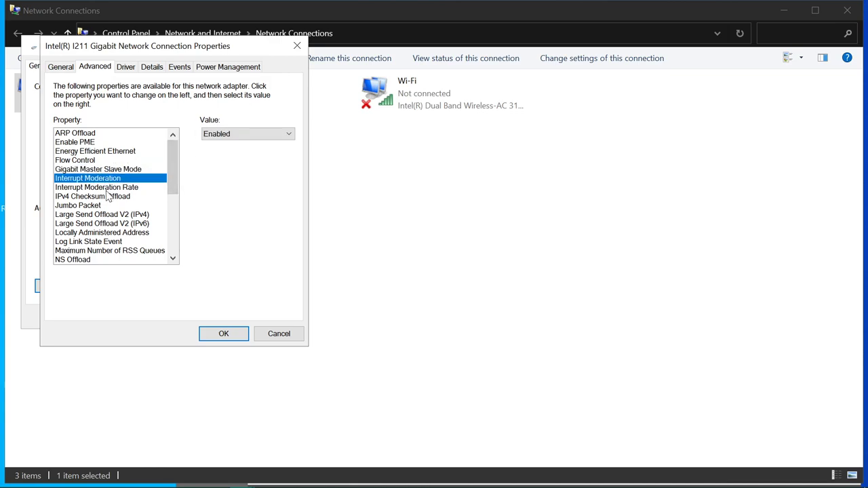
left_click(122, 190)
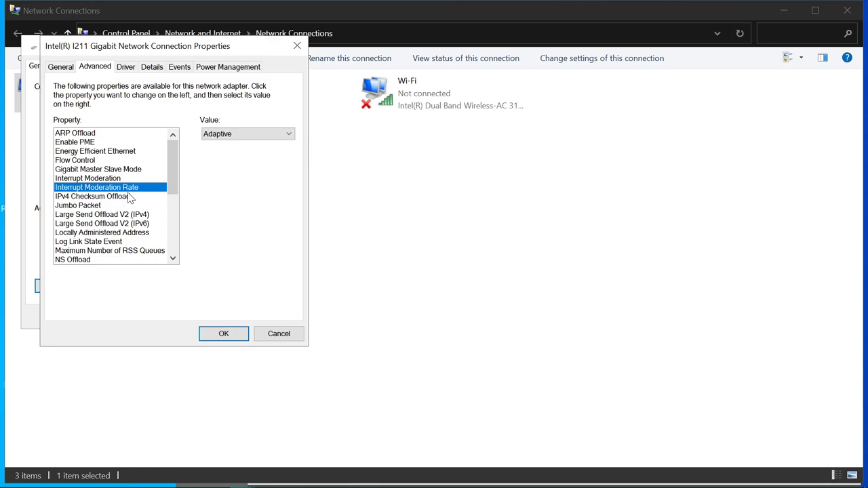
left_click(126, 197)
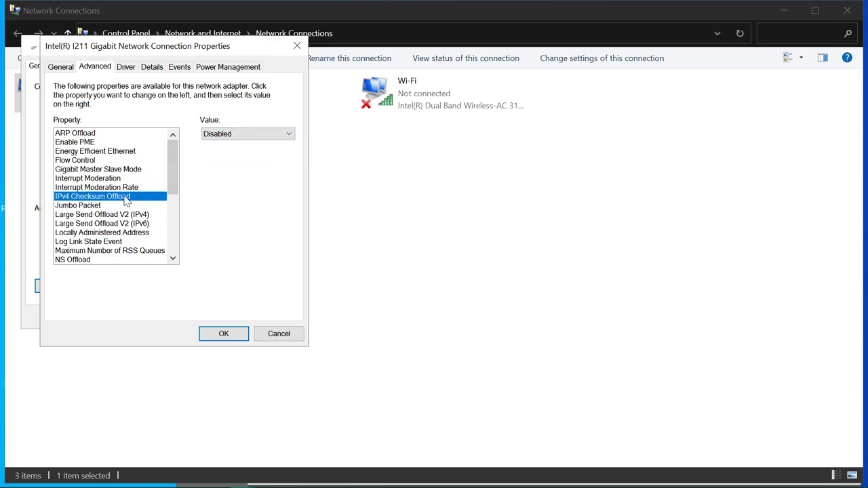
Check the adapter's values for Jumbo Packet, Large Send Offload V2 (IPv4 and IPv6), Locally Administered Address and Log Link State Event
left_click(122, 215)
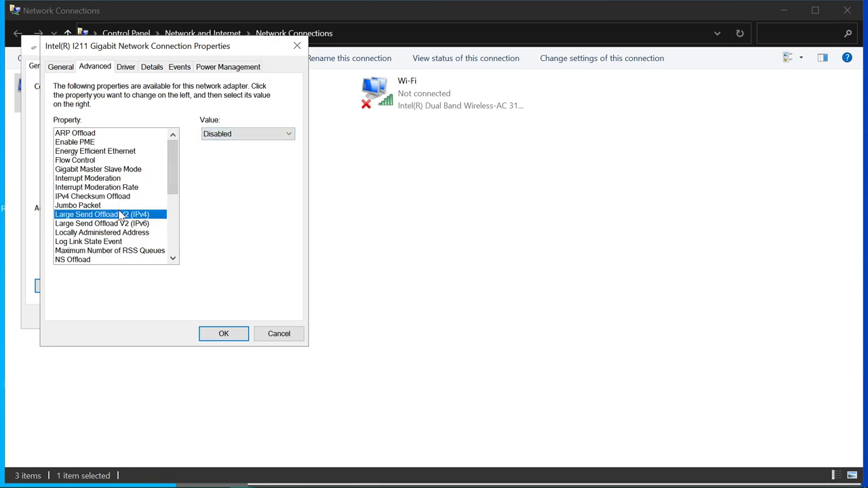
left_click(124, 206)
left_click(151, 214)
left_click(129, 223)
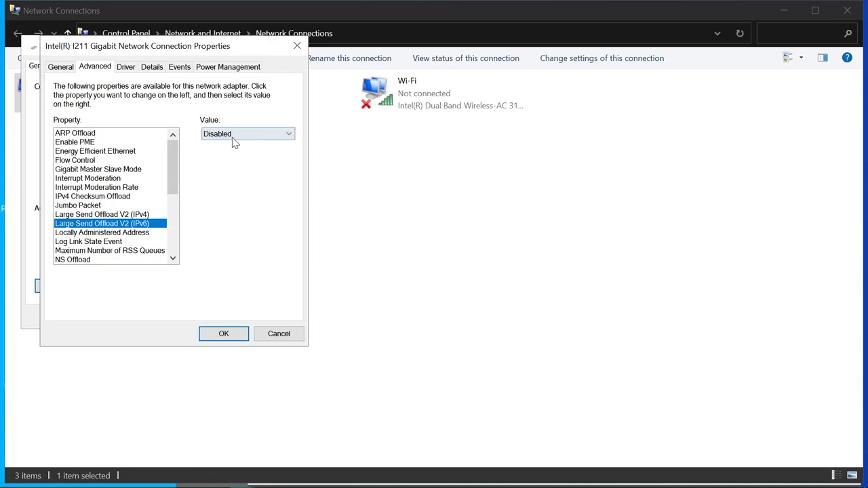
left_click(133, 235)
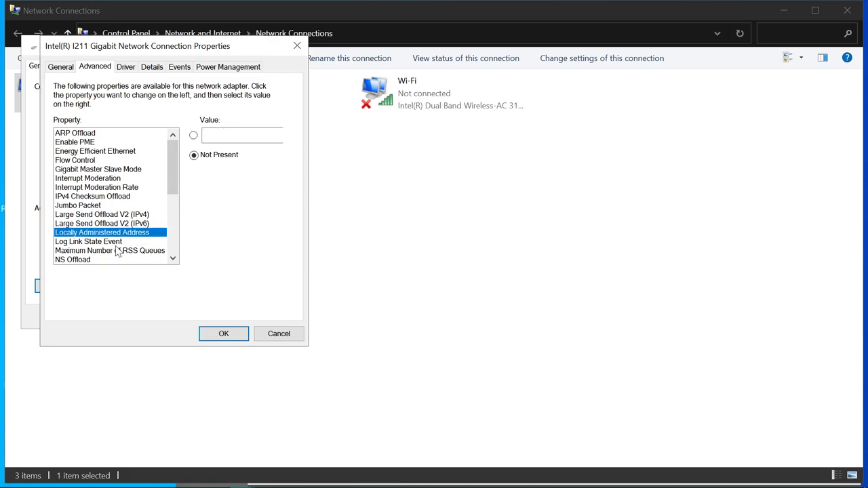
left_click(119, 243)
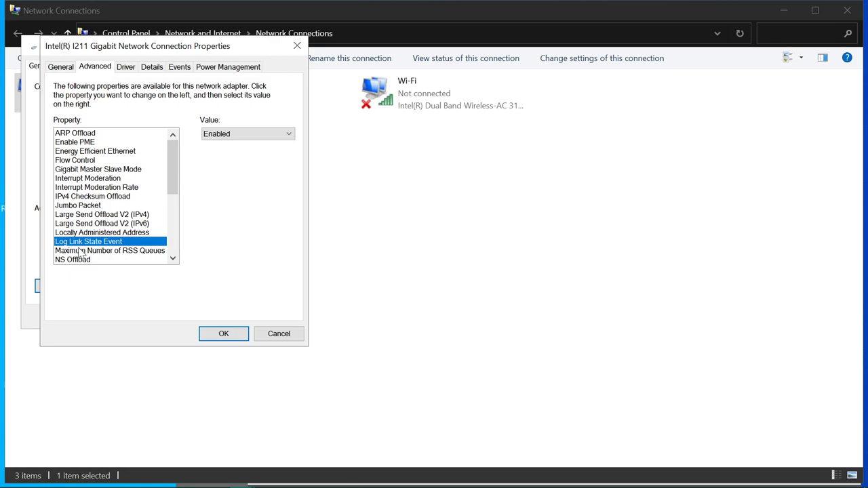
Set the adapter's Maximum Number of RSS Queues to 2 Queues
left_click(98, 251)
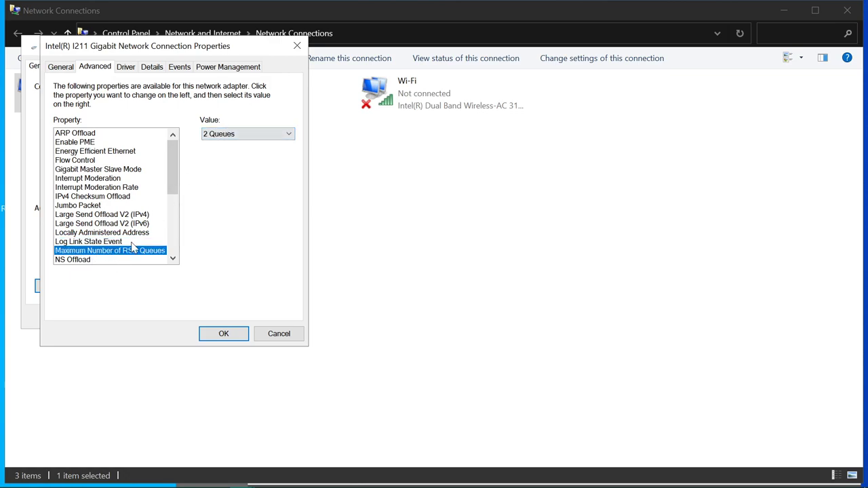
left_click(238, 136)
left_click(237, 138)
left_click(231, 134)
left_click(228, 132)
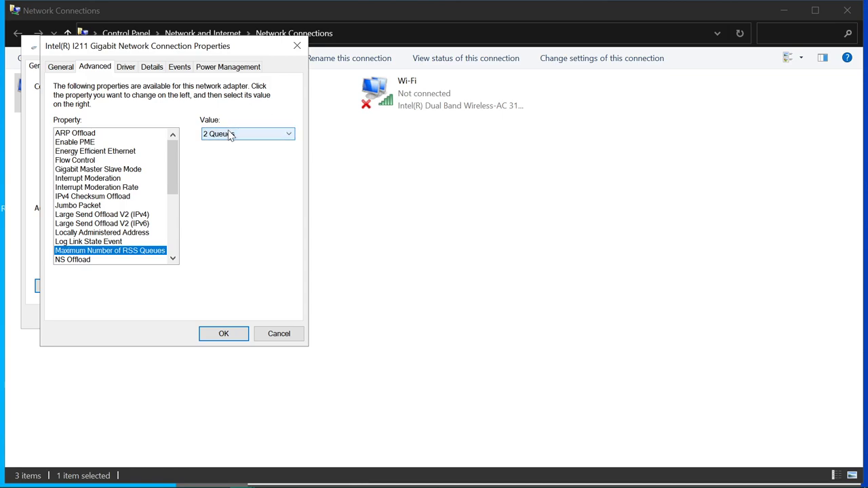
left_click(229, 136)
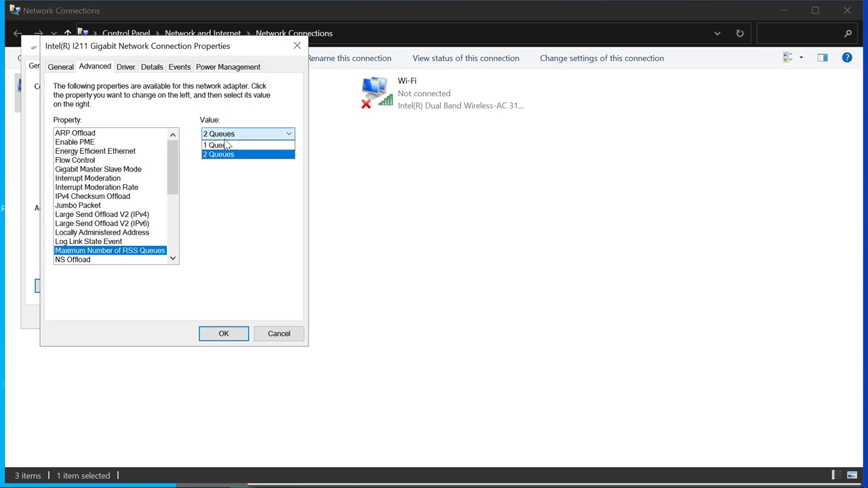
left_click(233, 156)
Check the values from NS Offload through Receive Side Scaling, including the available Packet Priority & VLAN options
left_click_drag(171, 184, 166, 216)
left_click(136, 170)
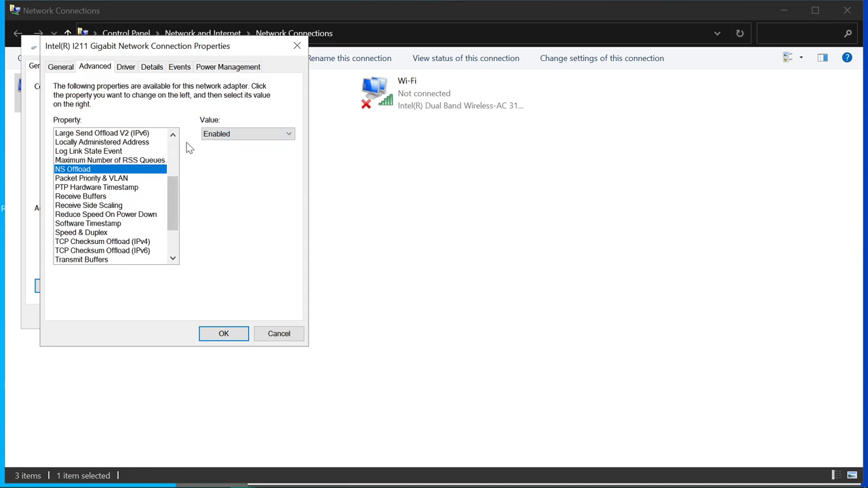
left_click(133, 179)
left_click(227, 135)
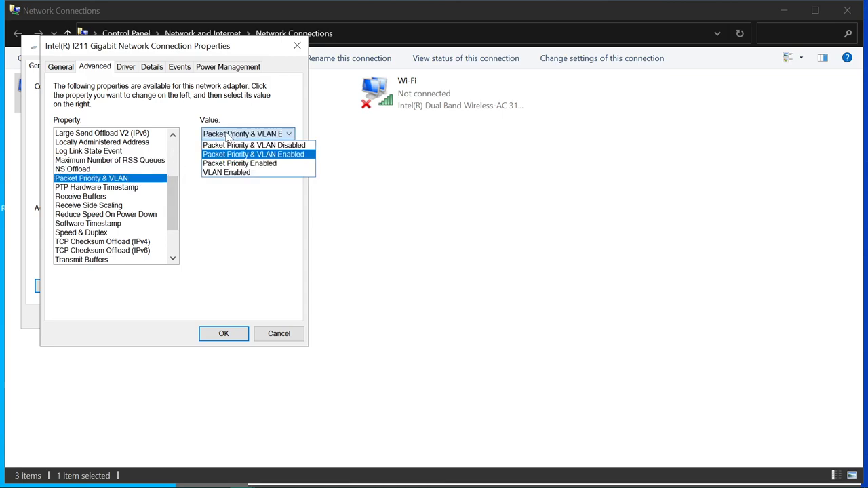
left_click(228, 136)
left_click(129, 189)
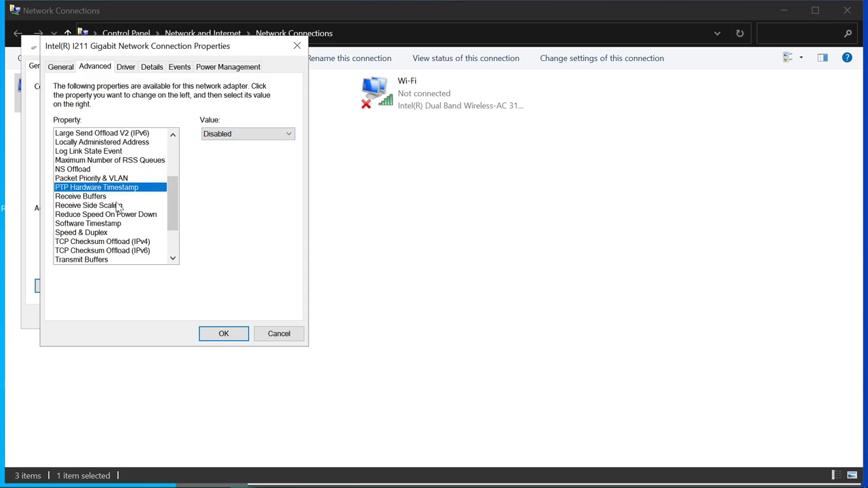
left_click(114, 204)
left_click(122, 196)
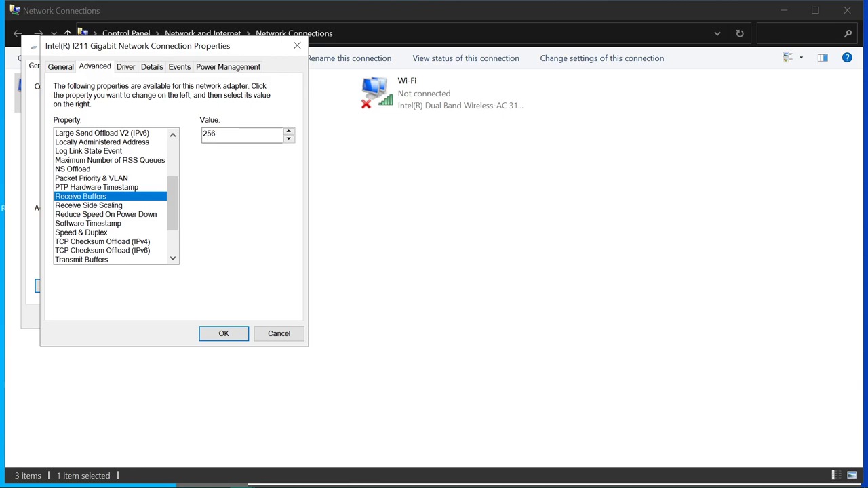
left_click(90, 205)
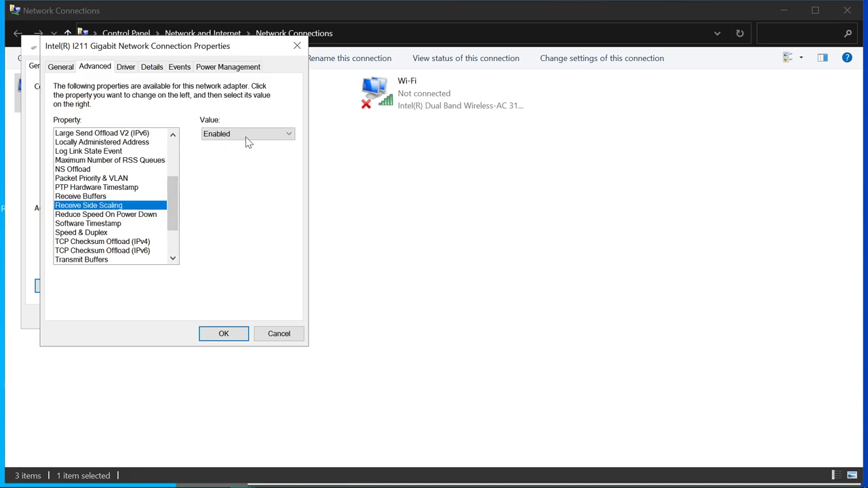
Check the adapter's values for Reduce Speed On Power Down, Software Timestamp, Speed & Duplex and TCP Checksum Offload (IPv4 and IPv6)
left_click(139, 215)
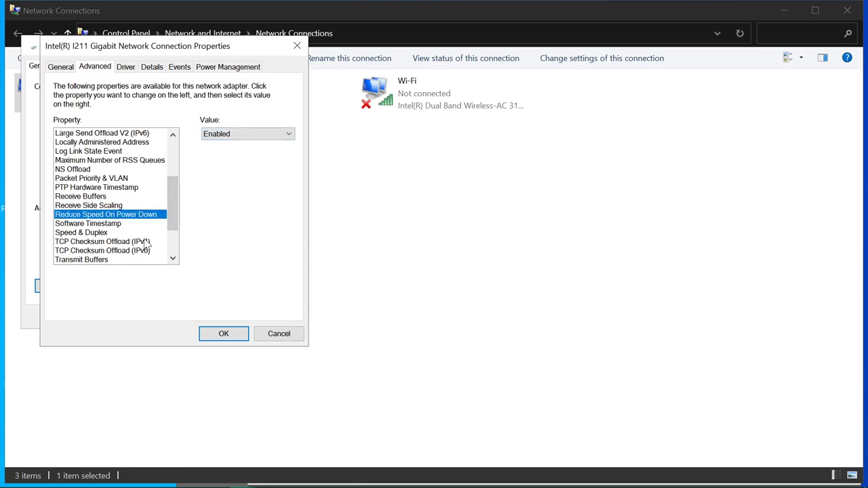
left_click(144, 224)
left_click(152, 216)
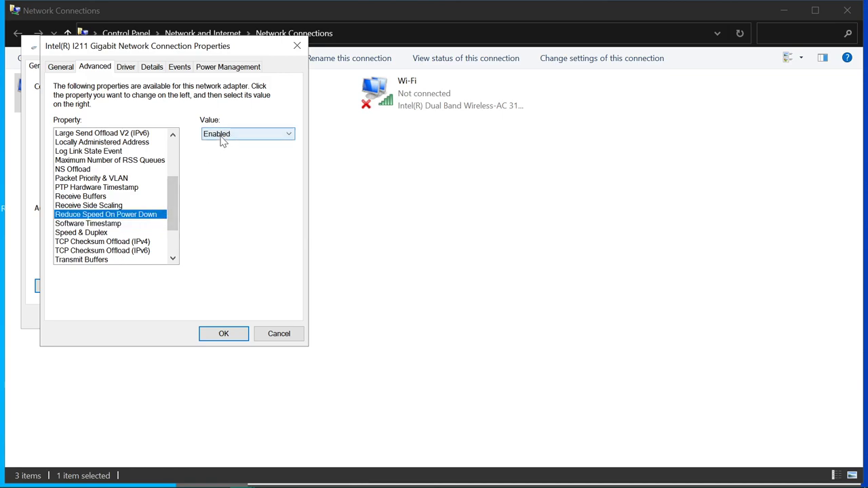
left_click(118, 225)
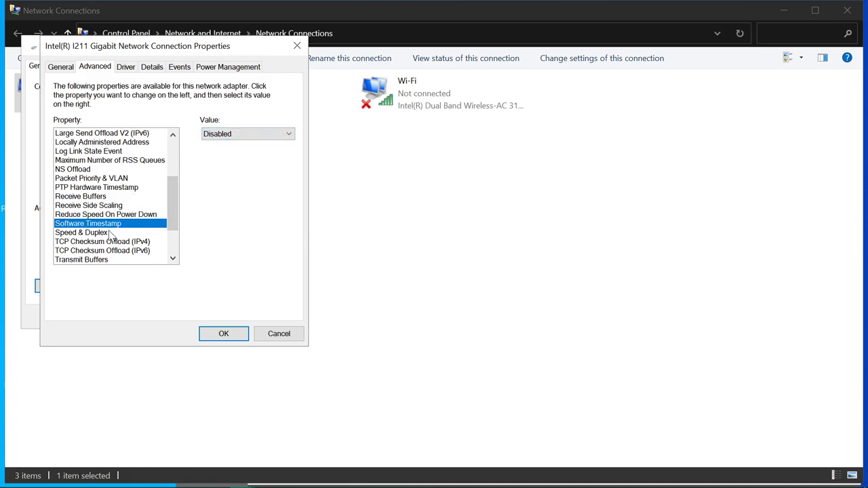
left_click(136, 236)
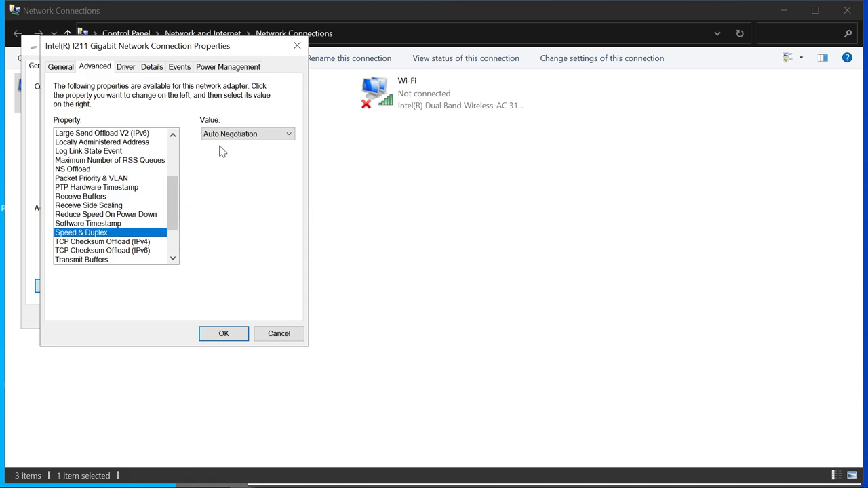
left_click(144, 243)
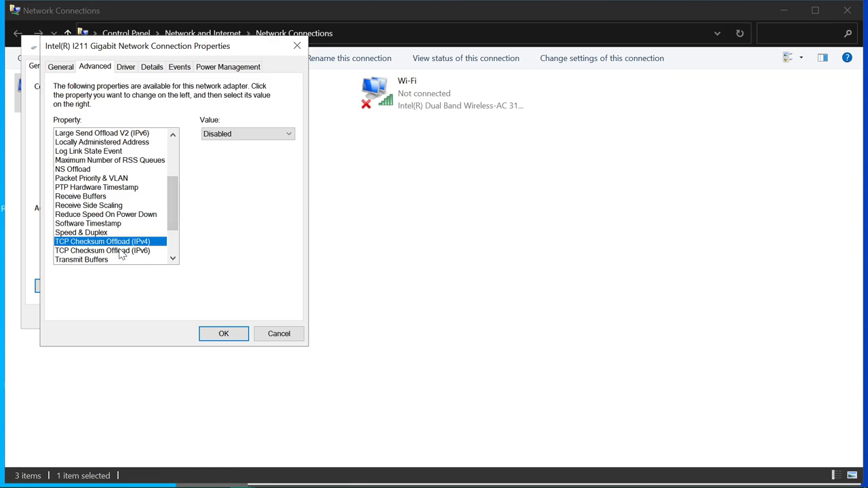
left_click(122, 251)
Check the adapter's values from Transmit Buffers through Wake on Pattern Match, dismissing the CCleaner alert
left_click_drag(167, 216, 172, 241)
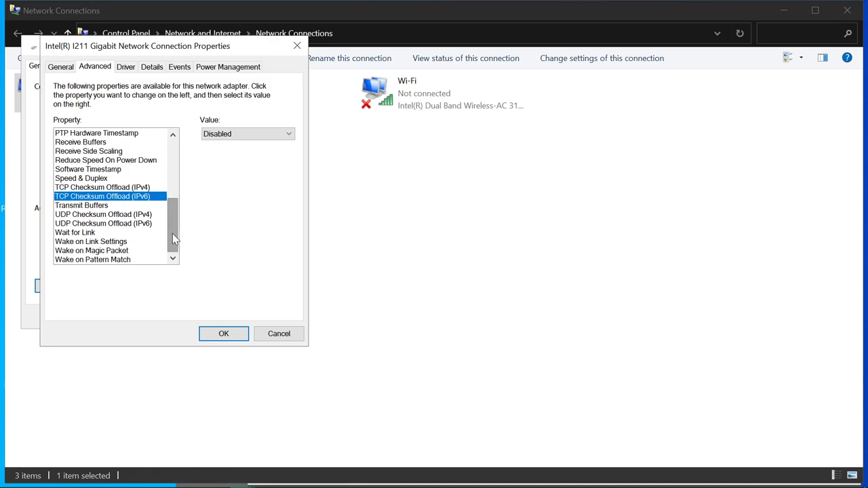
left_click(130, 206)
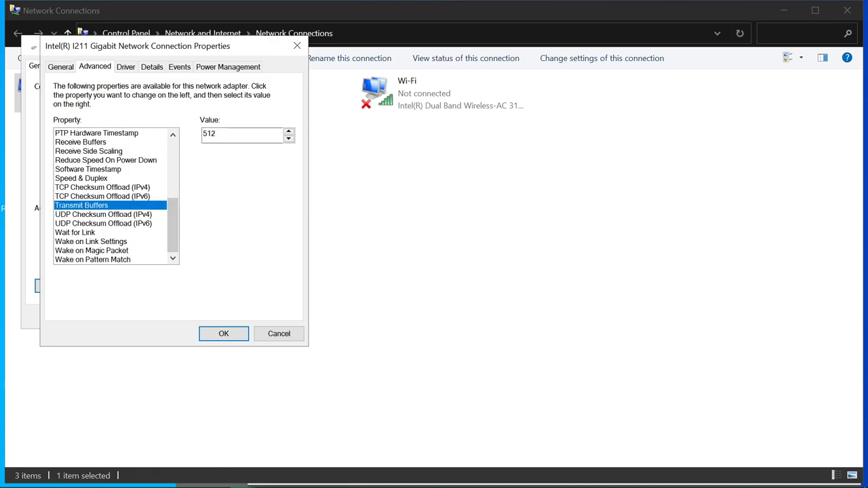
left_click(147, 215)
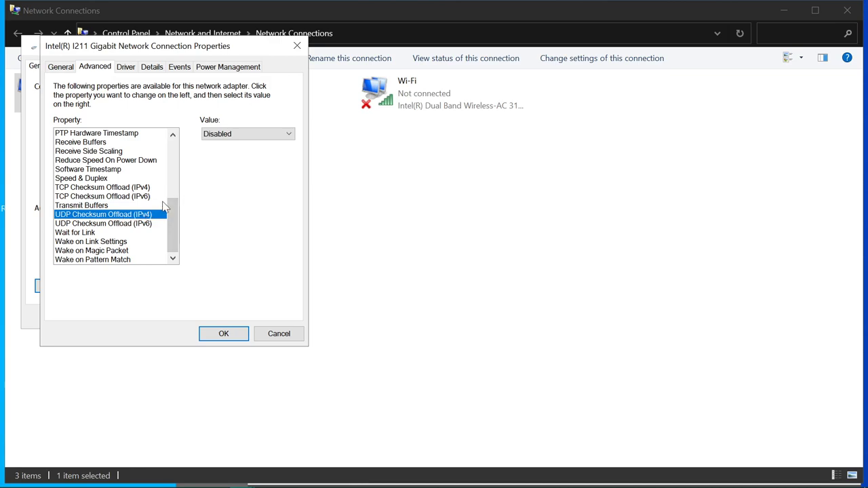
left_click(127, 225)
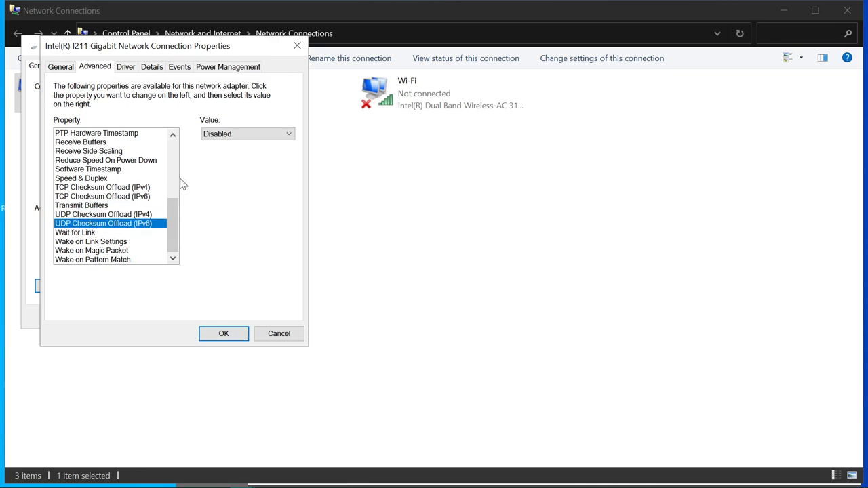
left_click(120, 235)
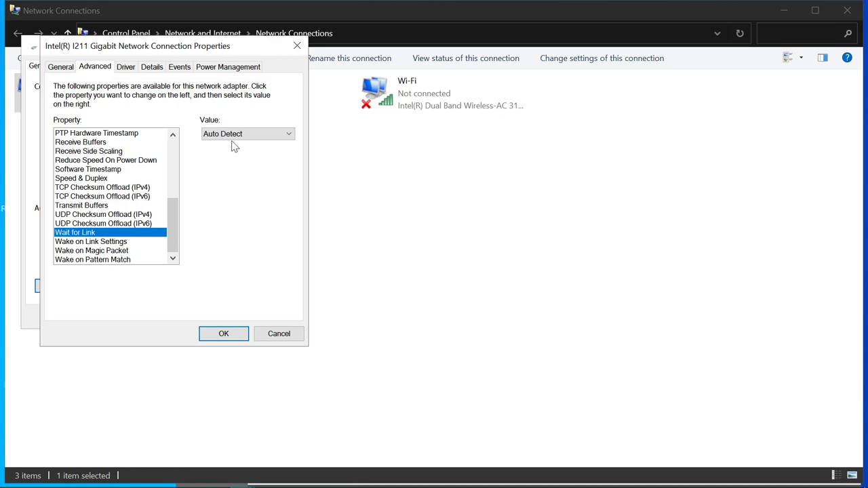
left_click(120, 243)
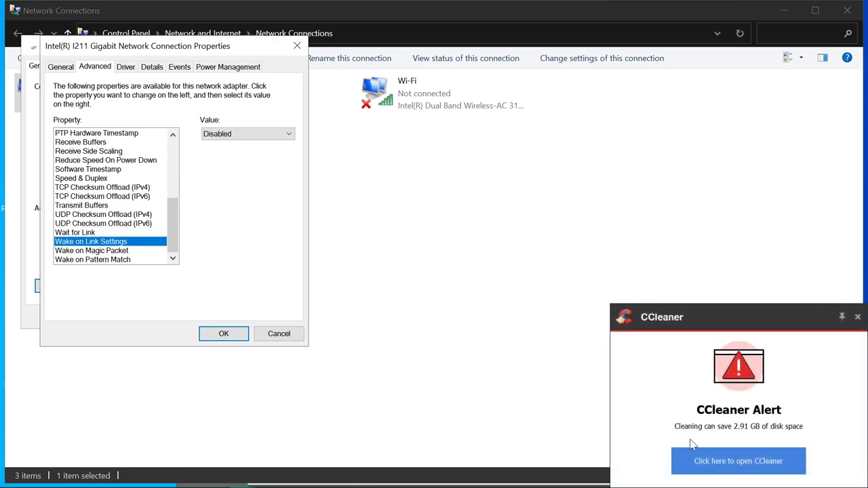
left_click(857, 317)
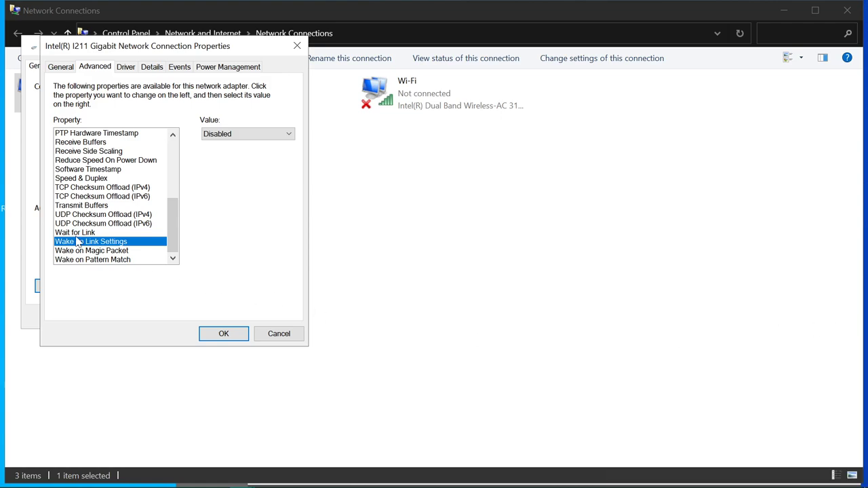
left_click(112, 252)
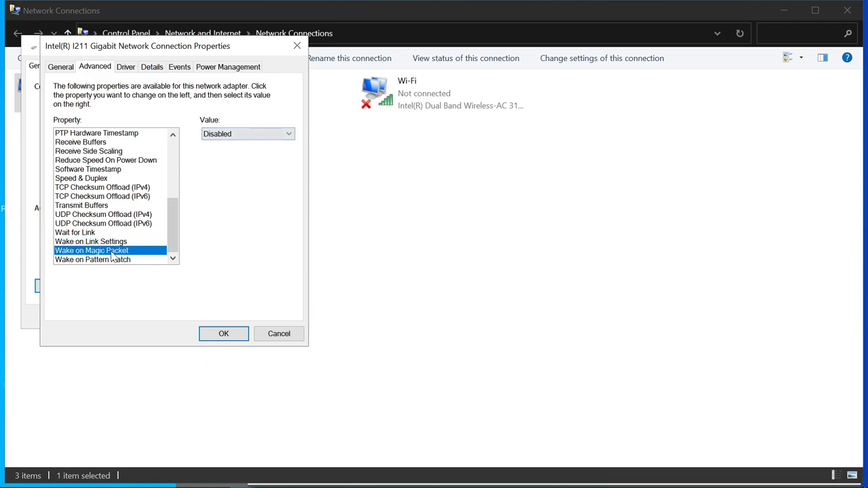
left_click(105, 259)
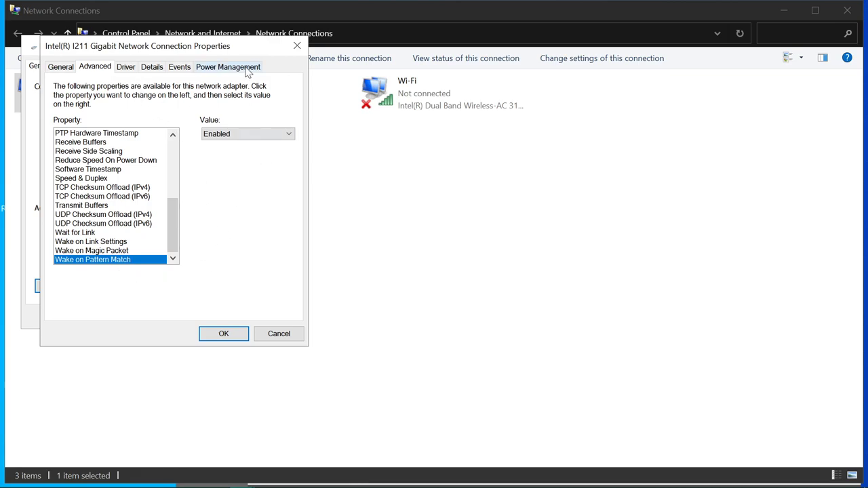
Cancel out of the adapter's properties dialogs and close the Network Connections window
left_click(277, 335)
left_click(252, 323)
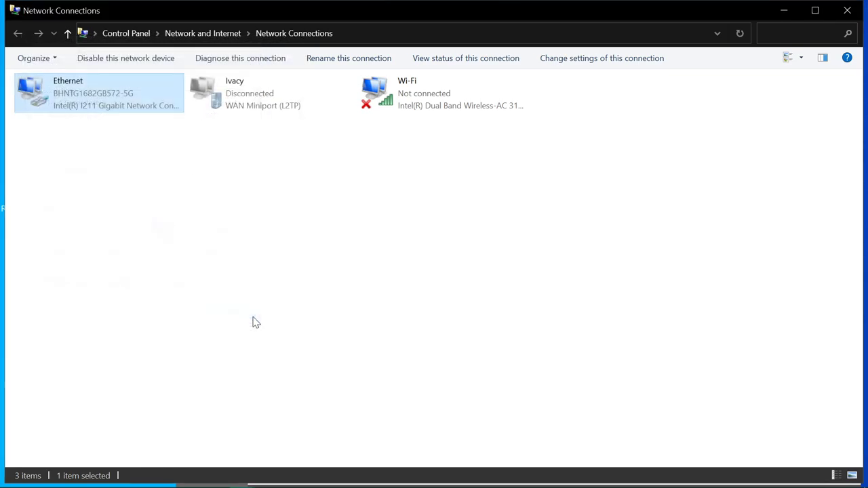
left_click(855, 19)
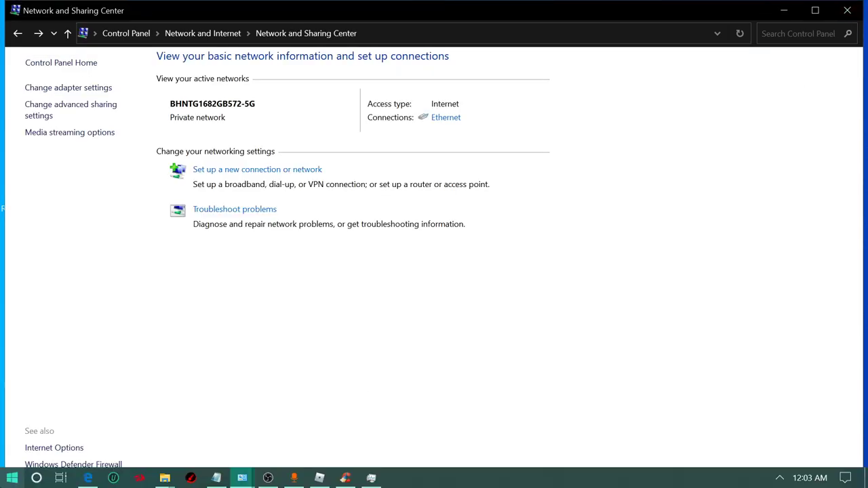
key("super")
type("power")
key("BackSpace")
key("BackSpace")
key("BackSpace")
key("BackSpace")
key("BackSpace")
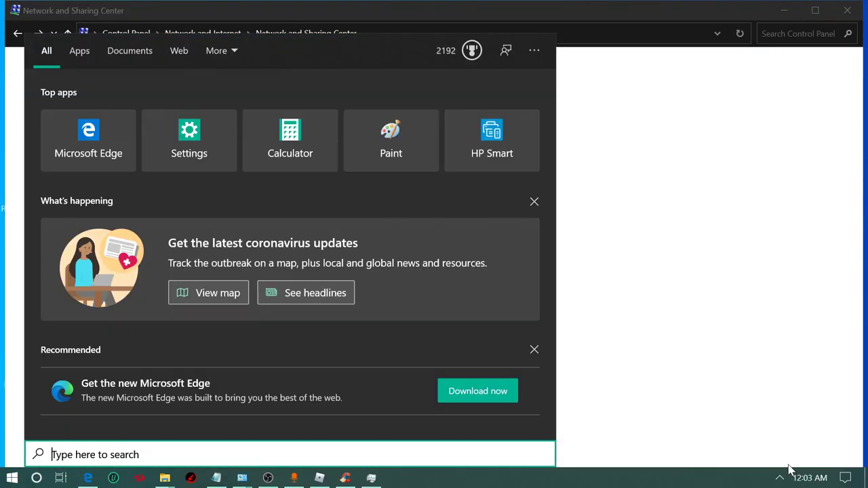
Search Control Panel for "battery options" and open Power Options
left_click(814, 35)
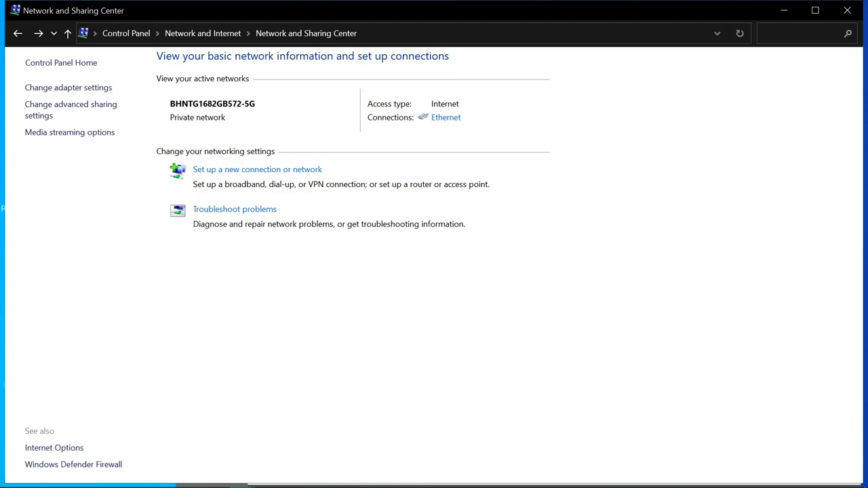
type("p")
key("BackSpace")
type("asd")
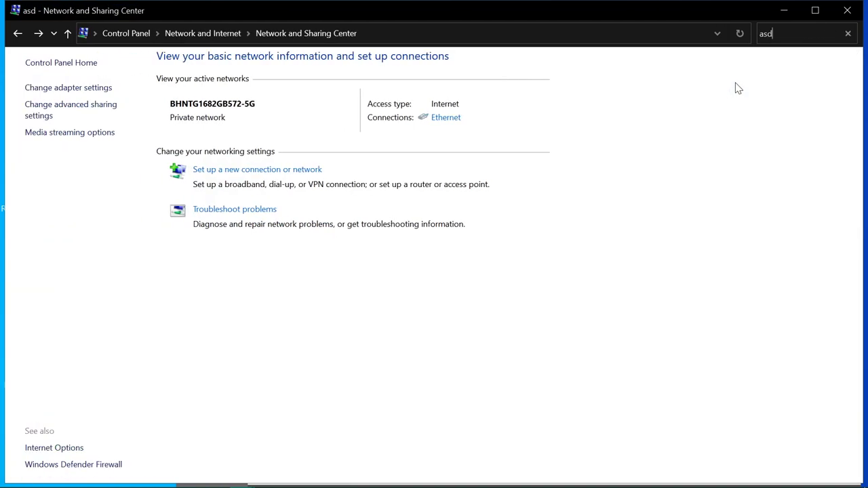
key("BackSpace")
key("BackSpace")
key("BackSpace")
type("battery optinos")
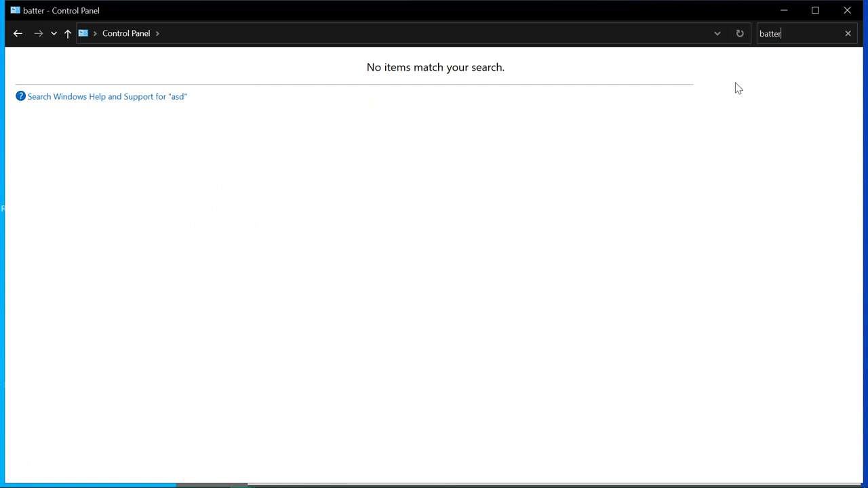
key("BackSpace")
key("BackSpace")
key("BackSpace")
type("ons")
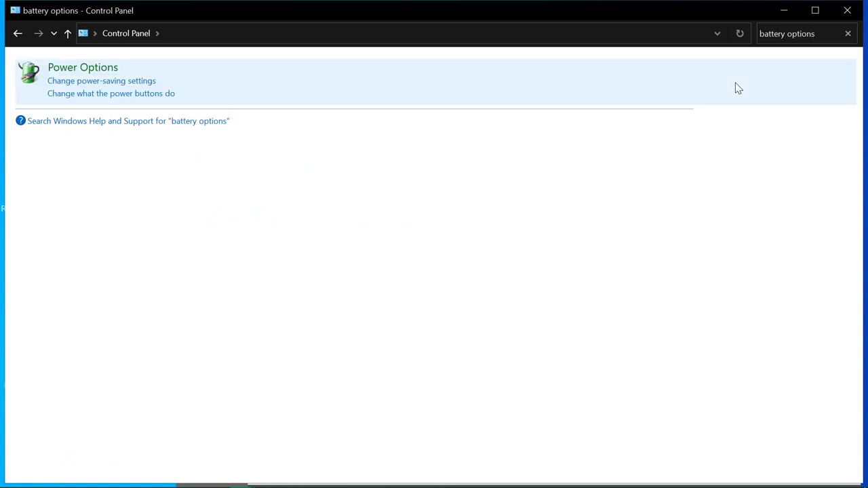
left_click(69, 71)
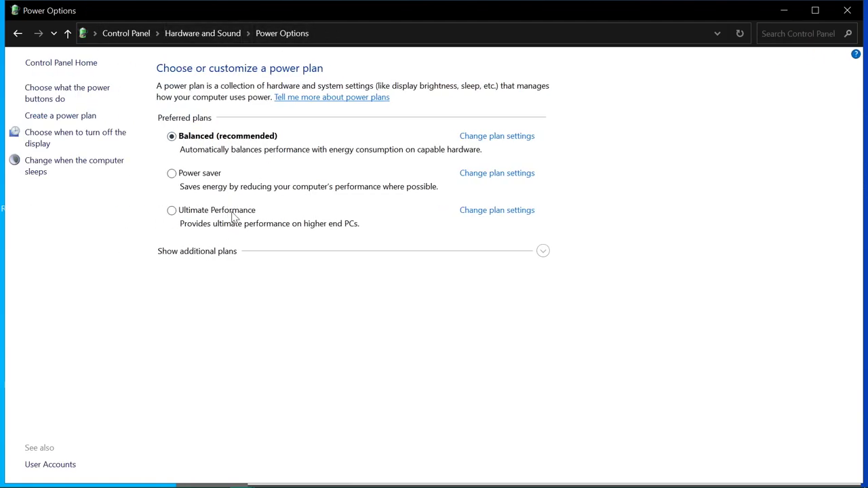
Activate the Ultimate Performance power plan and expand the list of additional plans
left_click(209, 209)
left_click(251, 263)
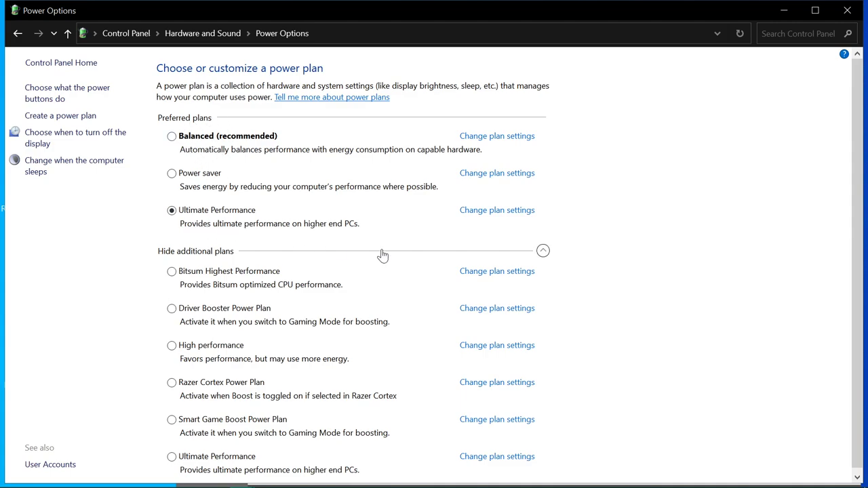
scroll(855, 173, "down", 1)
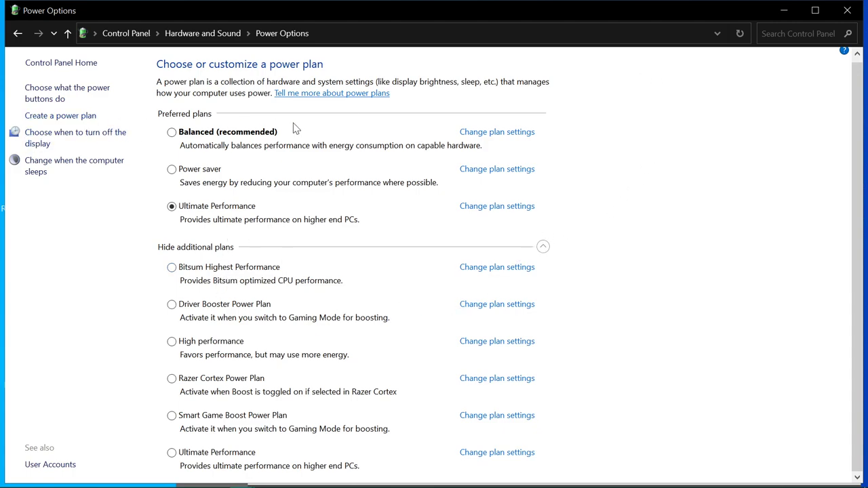
Open the active Ultimate Performance plan's advanced power settings and check the Internet Explorer, desktop background and wireless adapter settings
left_click(491, 210)
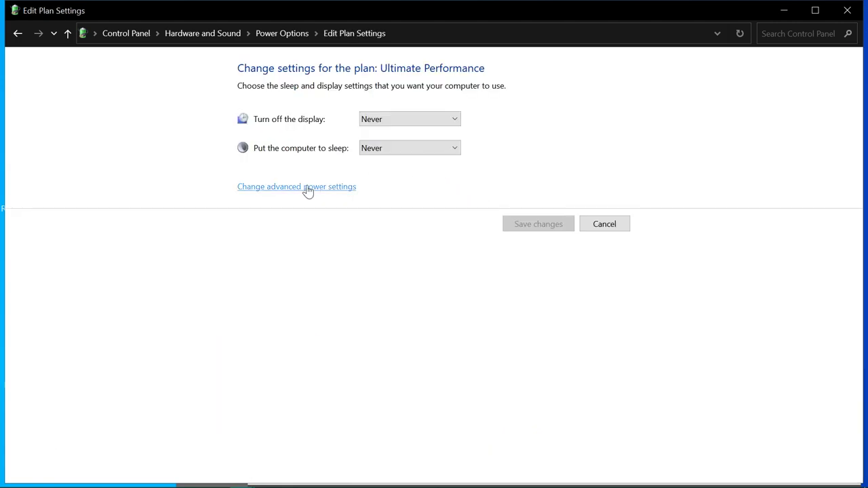
left_click(304, 189)
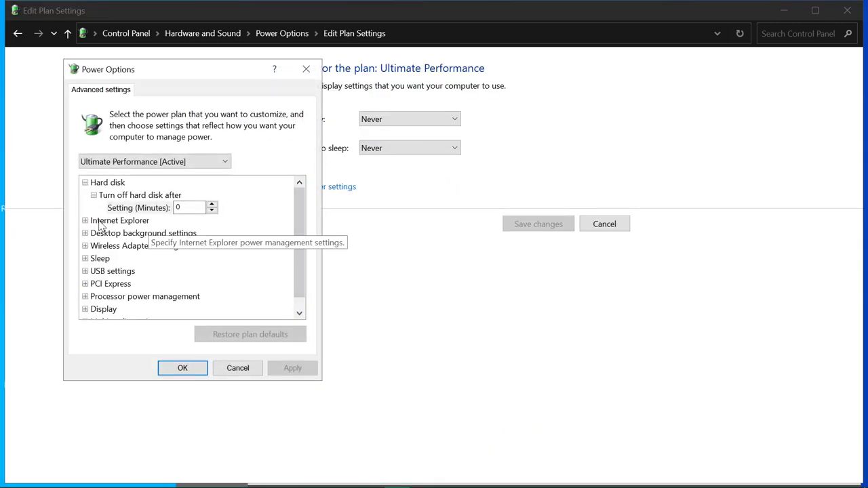
left_click(84, 220)
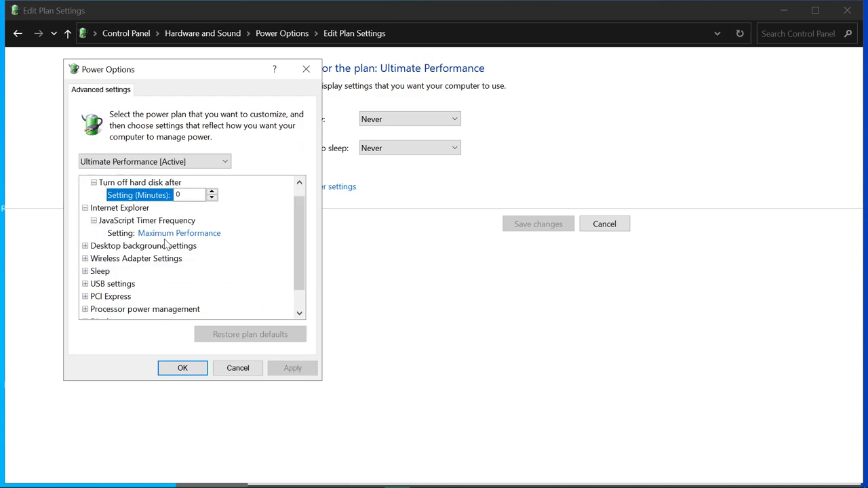
left_click(85, 246)
scroll(90, 271, "down", 1)
left_click(85, 246)
left_click(93, 259)
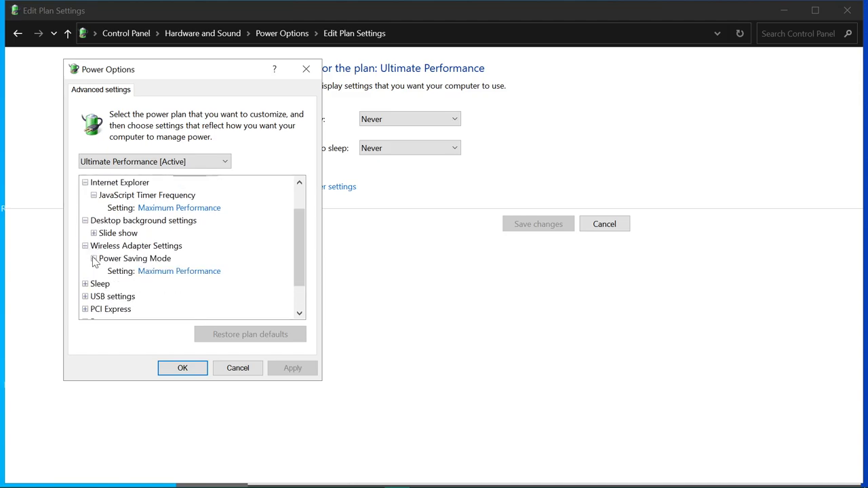
Check the plan's processor power management settings: minimum processor state, system cooling policy and maximum processor state
scroll(88, 288, "down", 1)
scroll(88, 288, "down", 1)
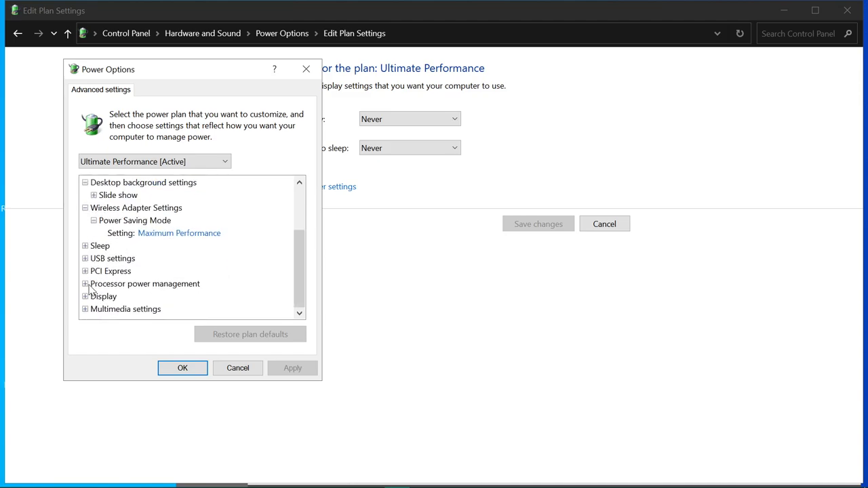
left_click(84, 284)
scroll(91, 284, "down", 1)
left_click(94, 283)
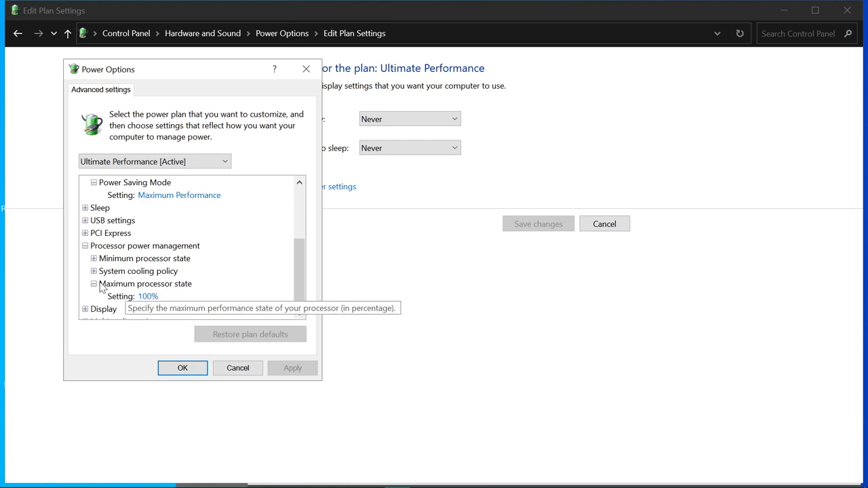
left_click(94, 271)
left_click(93, 258)
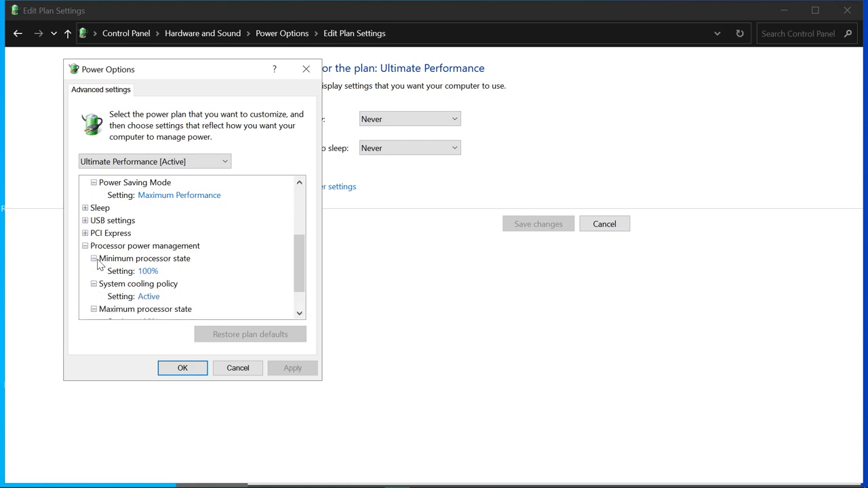
left_click(148, 296)
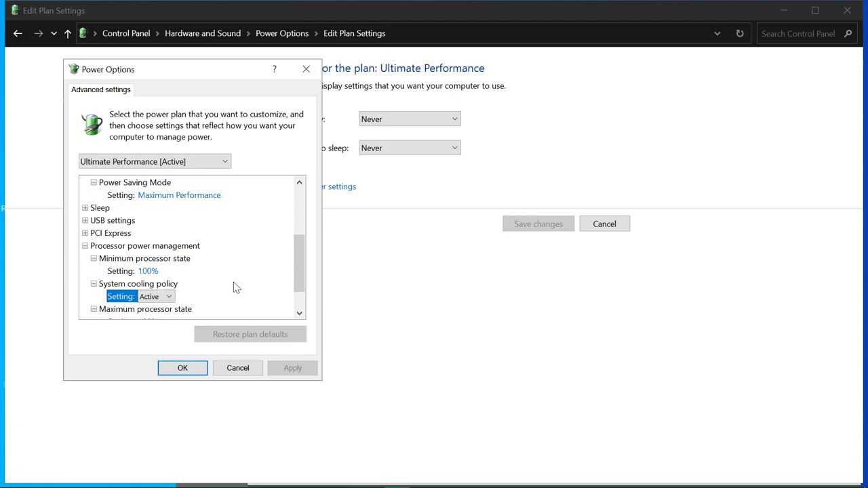
Check the plan's display turn-off setting and expand the multimedia settings
scroll(301, 257, "down", 1)
left_click(86, 296)
left_click(94, 296)
left_click(85, 309)
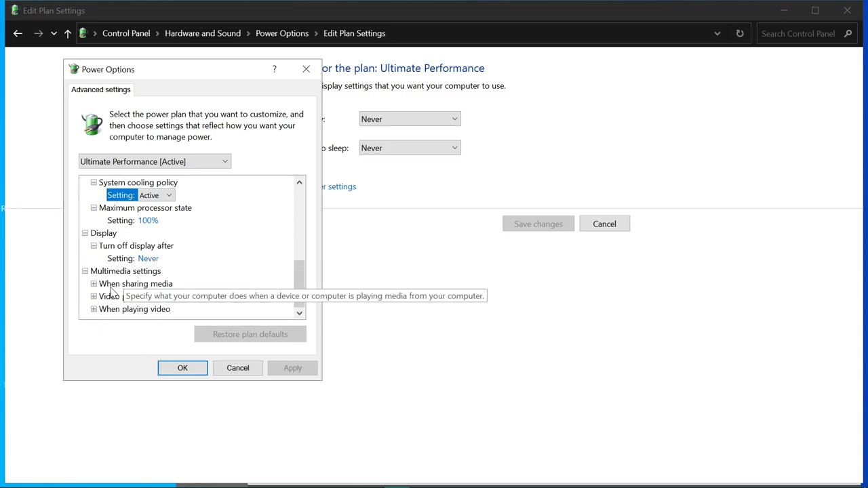
Cancel the advanced power settings, close the plan settings window and switch to the "msi utility v2" search results in Microsoft Edge
left_click(234, 366)
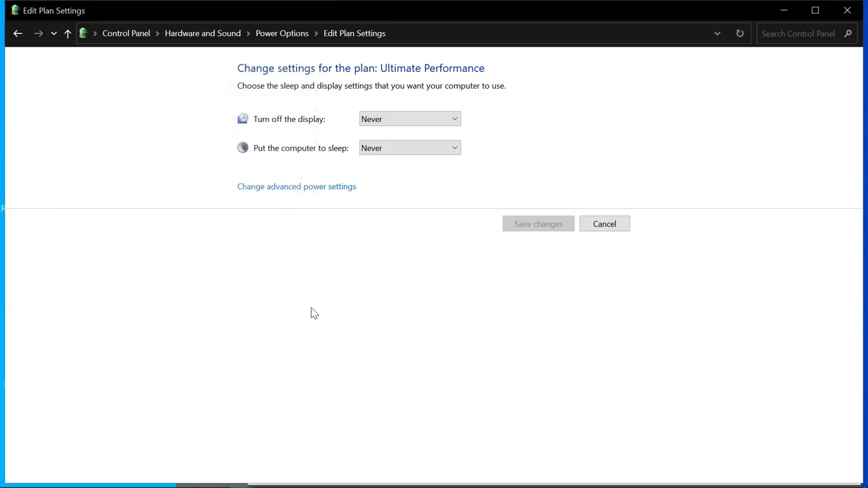
left_click(847, 10)
left_click(87, 478)
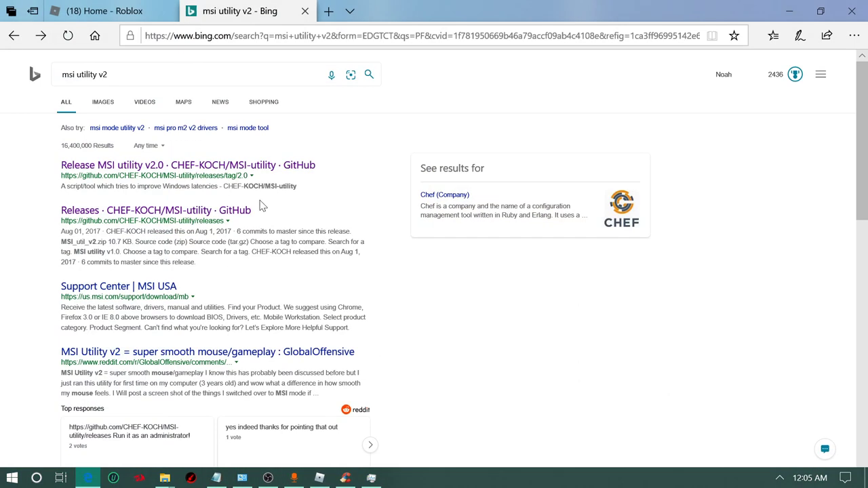
Search the web for "ultimate performance mode" in a new browser tab
left_click(342, 13)
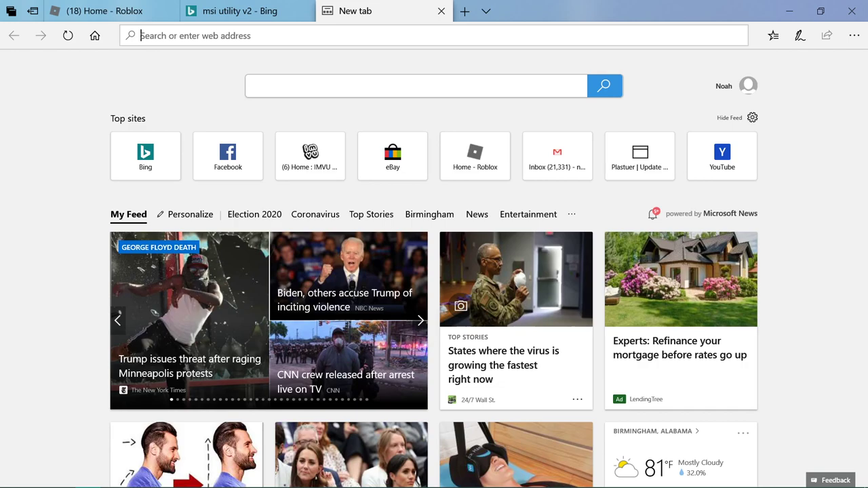
type("ukl")
key("BackSpace")
type("t")
key("BackSpace")
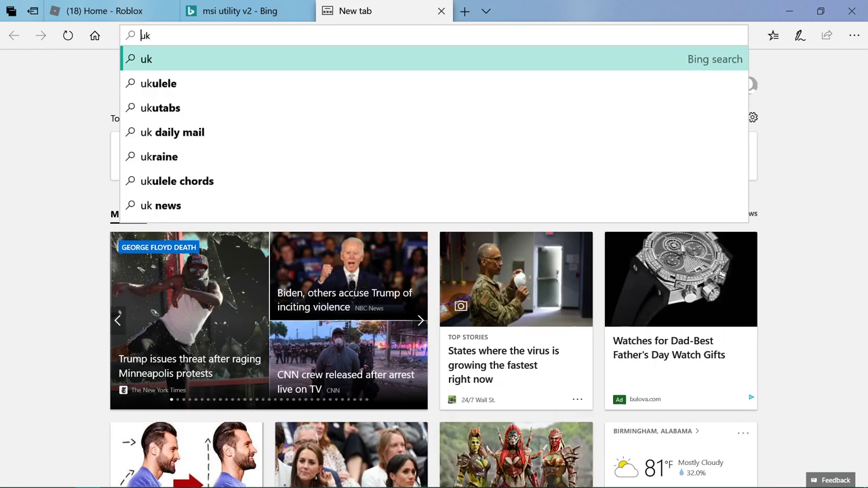
key("BackSpace")
type("ultimt")
key("BackSpace")
key("BackSpace")
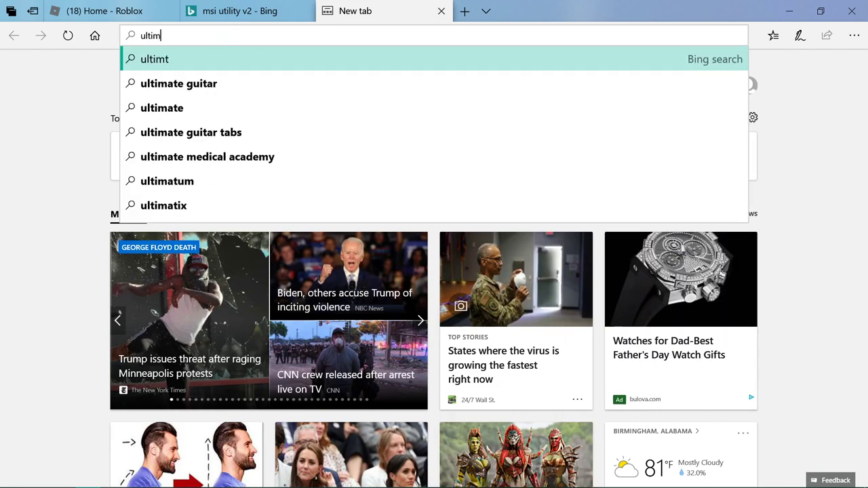
type("mate perf")
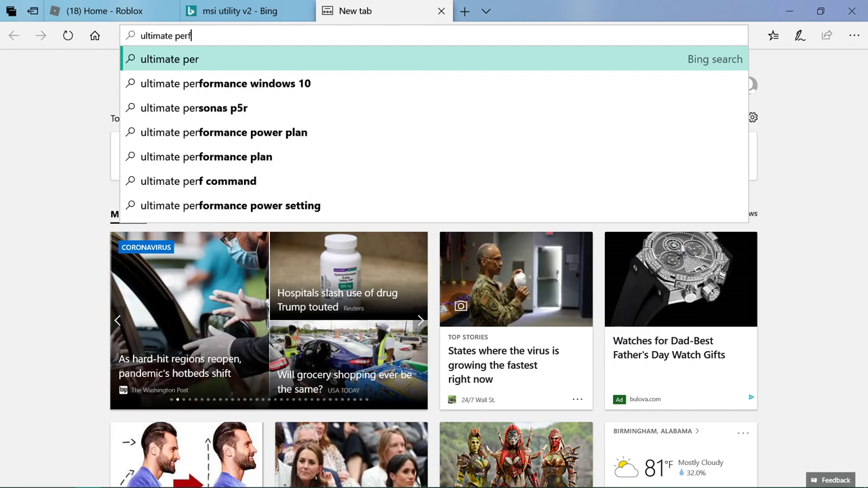
type("ormance mode")
key("Return")
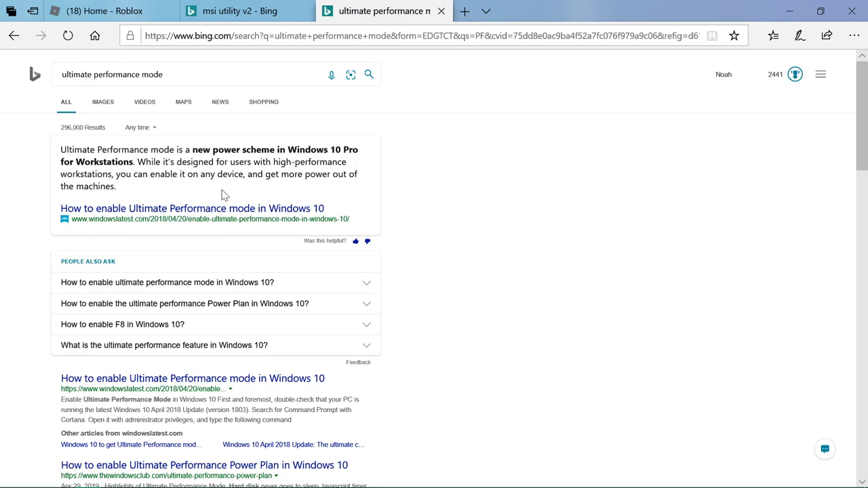
Open the Windows Latest article on enabling Ultimate Performance mode and copy its powercfg -duplicatescheme command from the instructions
left_click(231, 209)
scroll(360, 278, "down", 5)
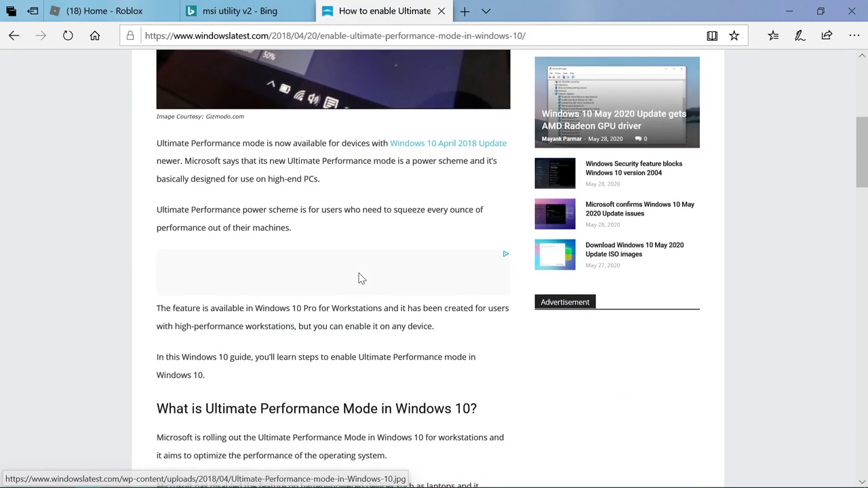
scroll(359, 278, "down", 15)
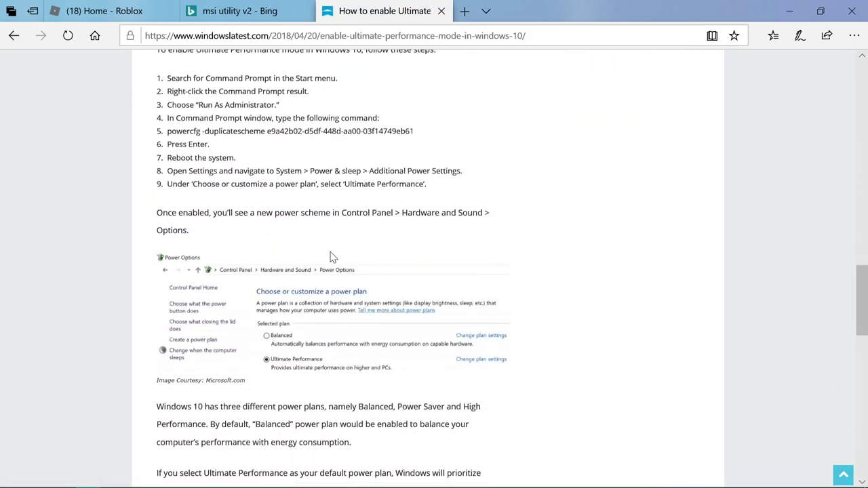
scroll(319, 217, "up", 1)
left_click_drag(387, 177, 176, 177)
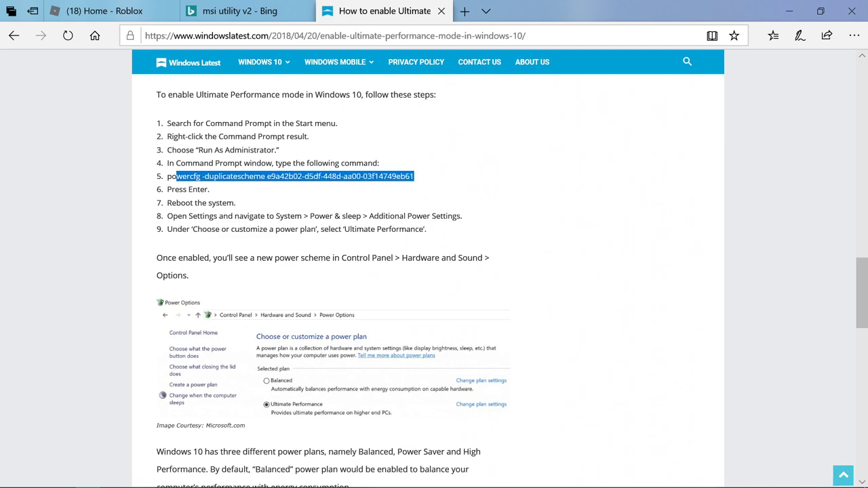
right_click(167, 175)
left_click(186, 180)
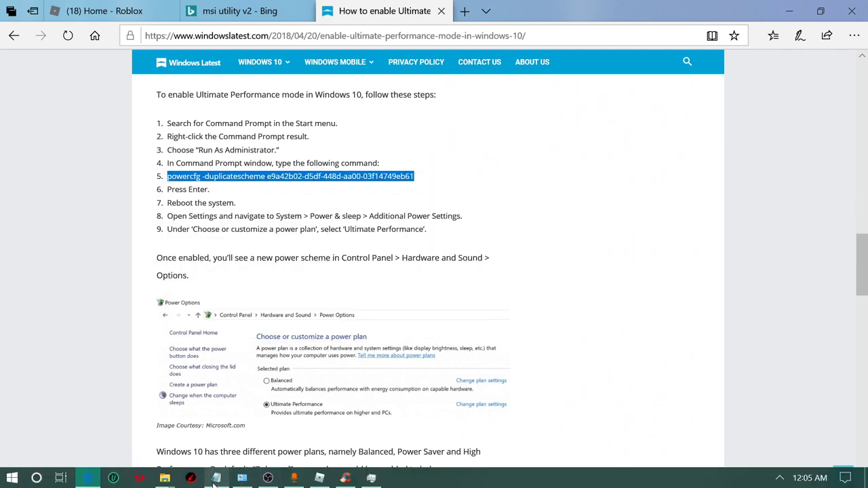
Switch to the untitled Notepad file and paste the powercfg command below the MSI utility download link
left_click(215, 478)
left_click(203, 409)
key("ctrl+v")
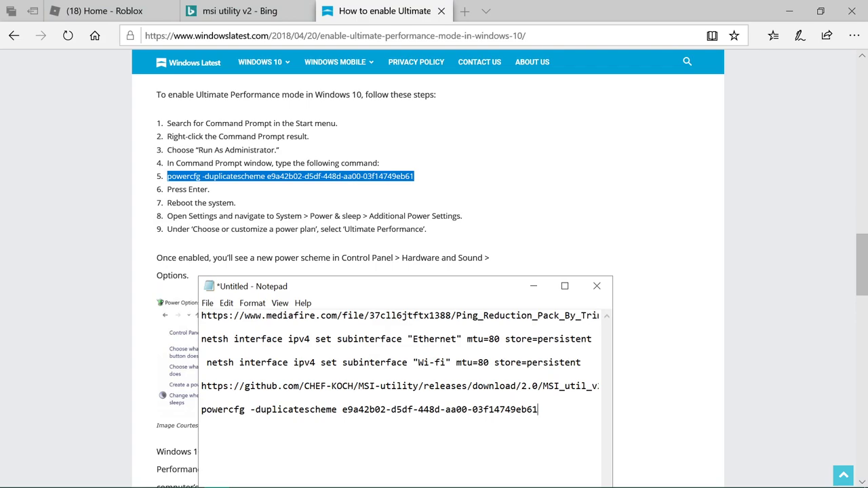
Search Windows for "powers" and run Windows PowerShell as administrator
left_click(12, 478)
type("power")
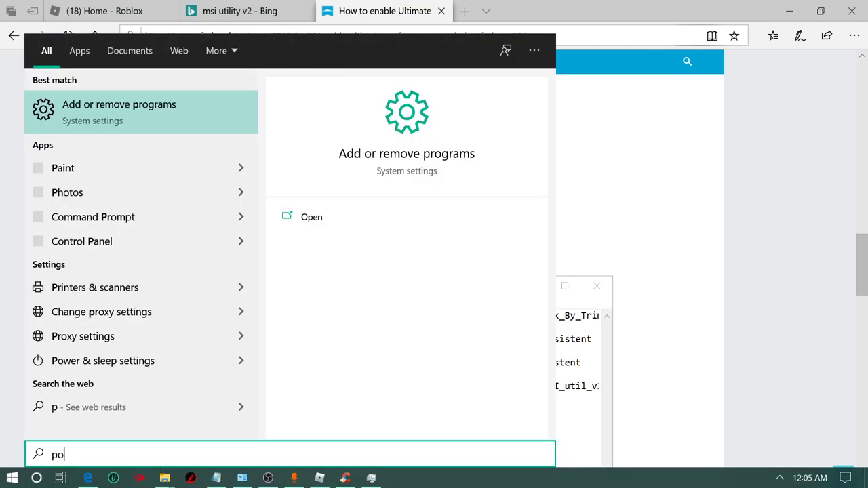
key("BackSpace")
key("BackSpace")
key("BackSpace")
key("BackSpace")
key("BackSpace")
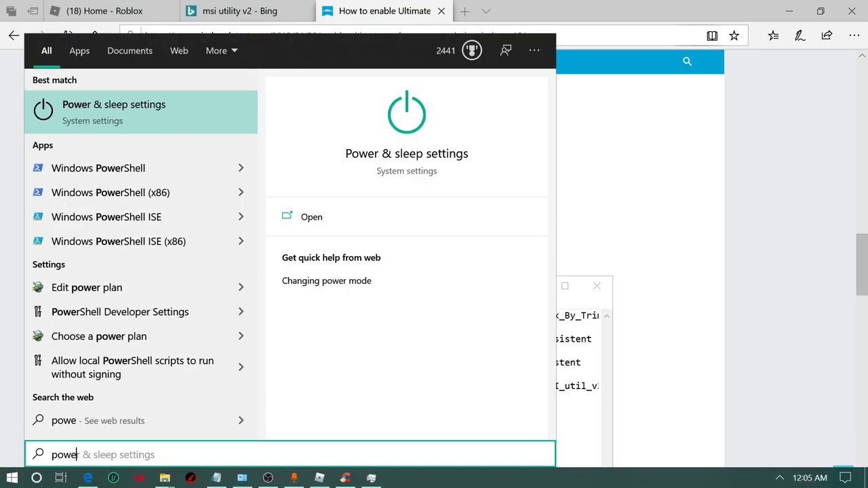
type("c")
key("BackSpace")
type("p")
key("BackSpace")
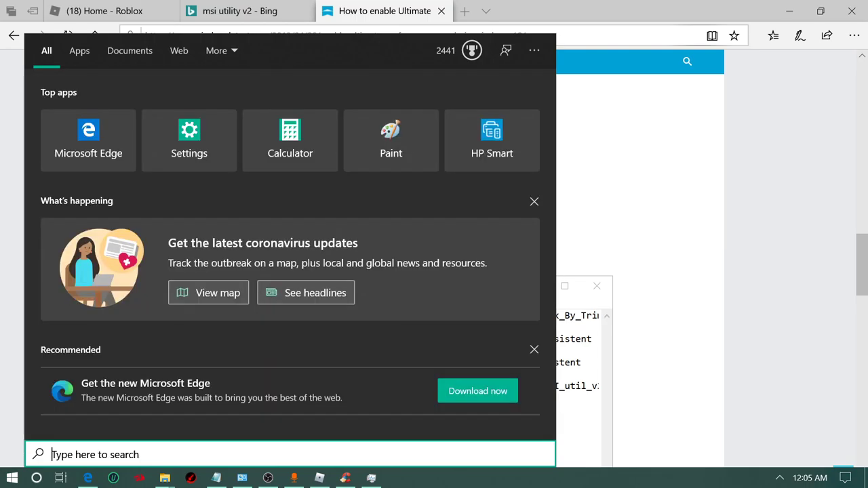
type("powers")
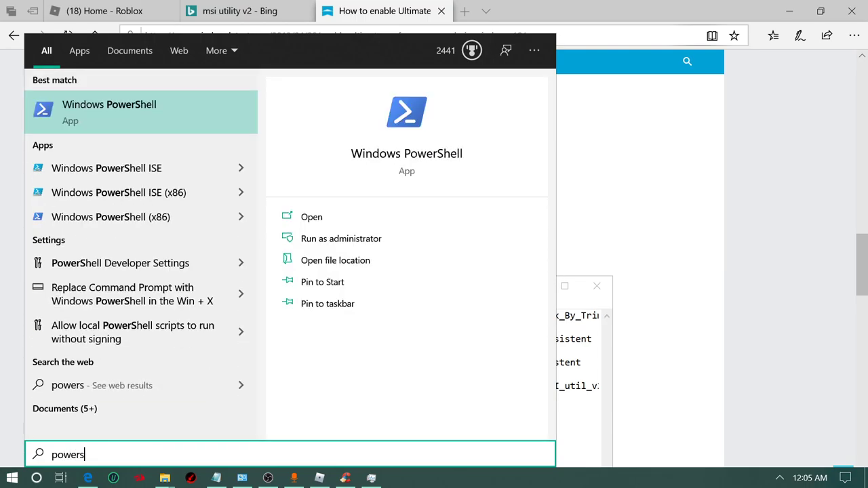
key("ctrl+shift+Return")
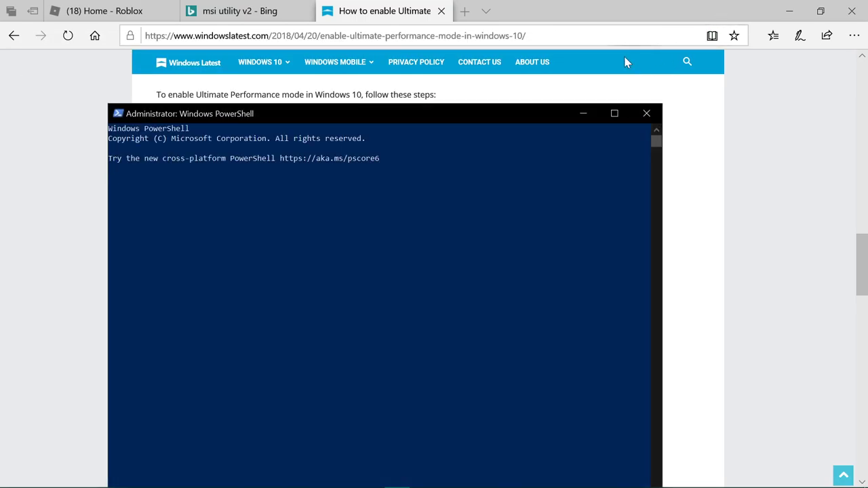
Enter powercfg -duplicatescheme e9a42b02-d5df-448d-aa00-03f14749eb61 once at the PowerShell prompt, removing repeated pastes, and close the window without running it
right_click(305, 180)
key("BackSpace")
key("BackSpace")
key("BackSpace")
key("BackSpace")
key("BackSpace")
key("BackSpace")
key("BackSpace")
key("BackSpace")
key("BackSpace")
key("BackSpace")
key("BackSpace")
key("BackSpace")
key("BackSpace")
key("BackSpace")
key("BackSpace")
key("BackSpace")
key("BackSpace")
key("BackSpace")
key("BackSpace")
key("BackSpace")
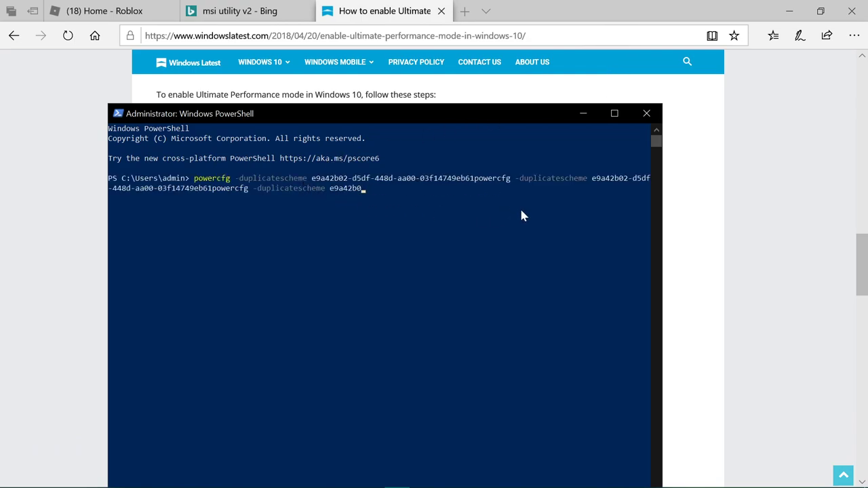
key("BackSpace")
key("BackSpace")
key("BackSpace")
key("BackSpace")
key("BackSpace")
key("BackSpace")
key("BackSpace")
key("BackSpace")
key("BackSpace")
key("BackSpace")
key("BackSpace")
key("BackSpace")
key("BackSpace")
key("BackSpace")
key("BackSpace")
key("BackSpace")
key("BackSpace")
key("BackSpace")
key("BackSpace")
key("BackSpace")
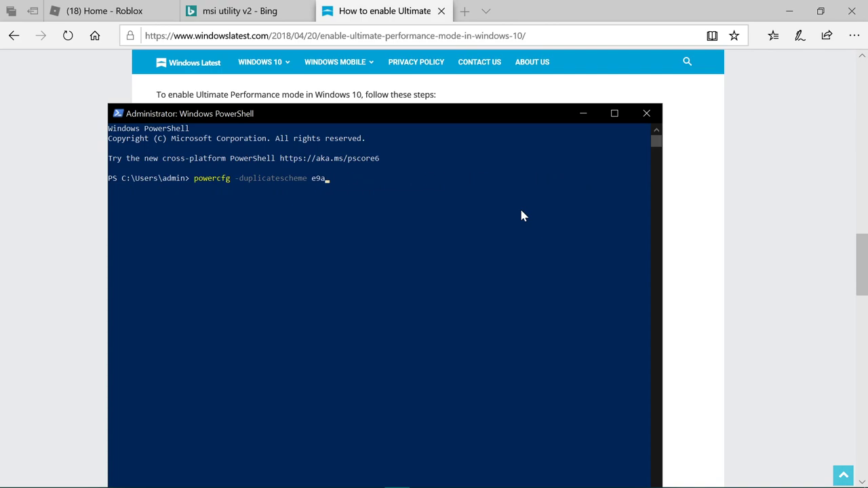
right_click(521, 215)
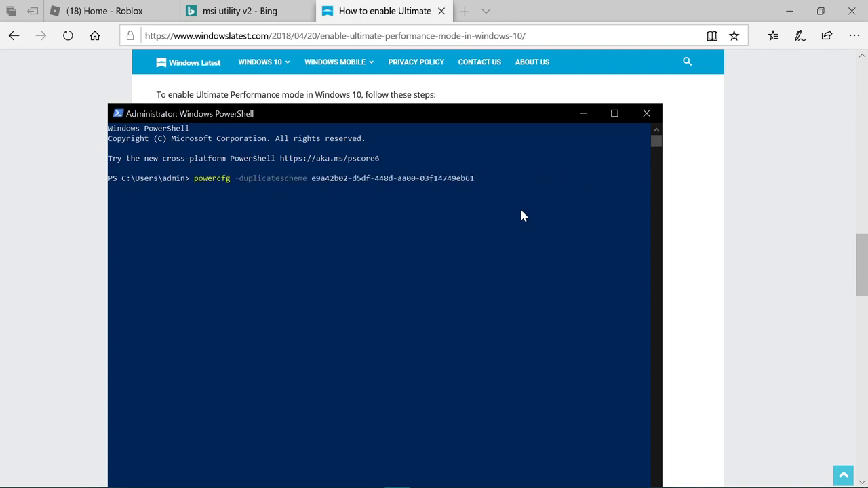
left_click(651, 117)
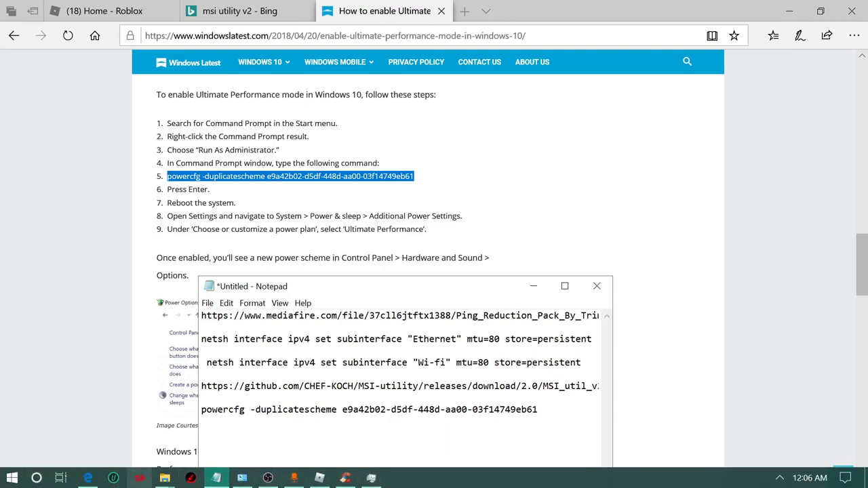
Search Control Panel for "battery" and open the power-saving settings to review the available power plans
left_click(268, 478)
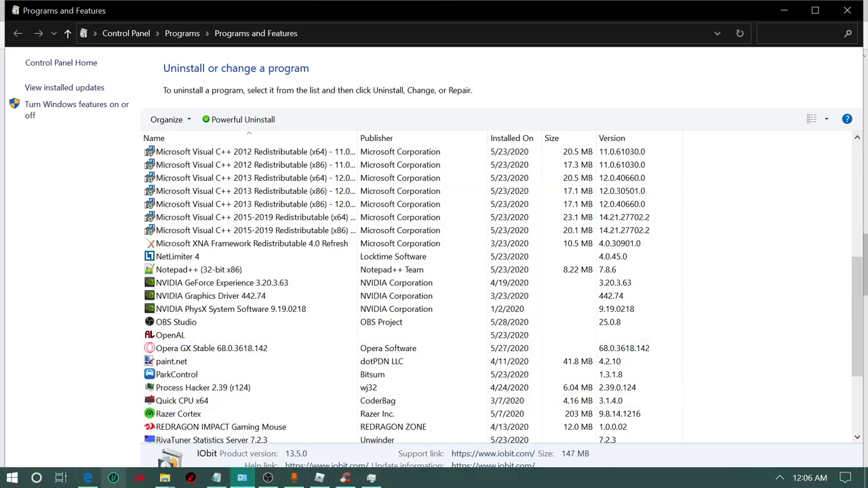
key("super")
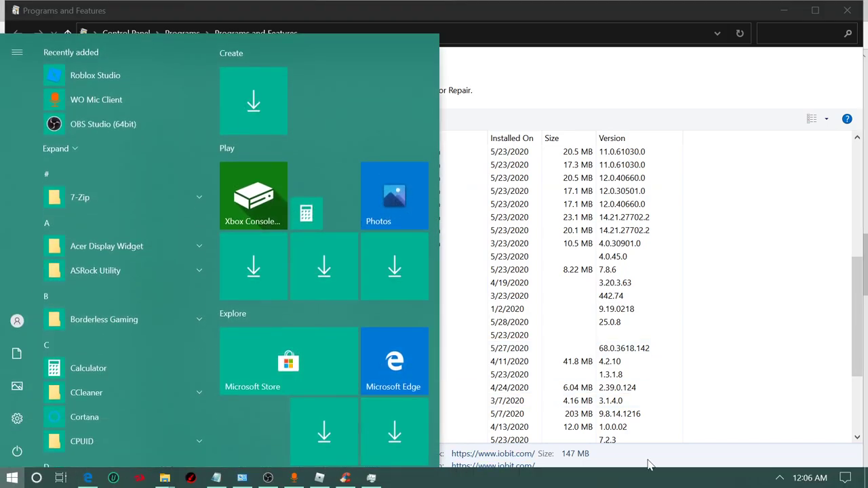
left_click(799, 33)
type("battery")
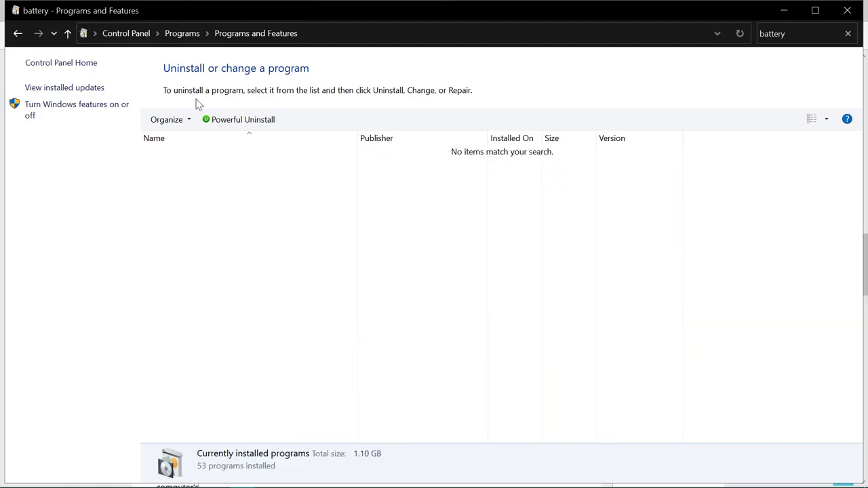
left_click(128, 34)
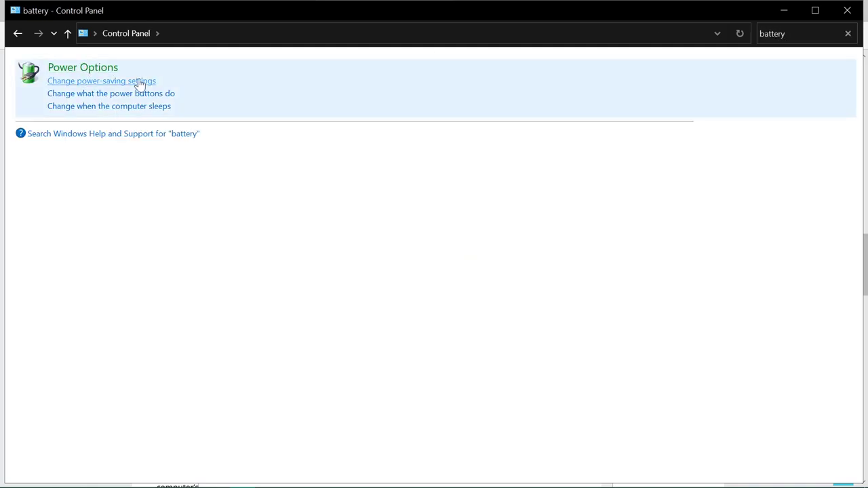
left_click(135, 80)
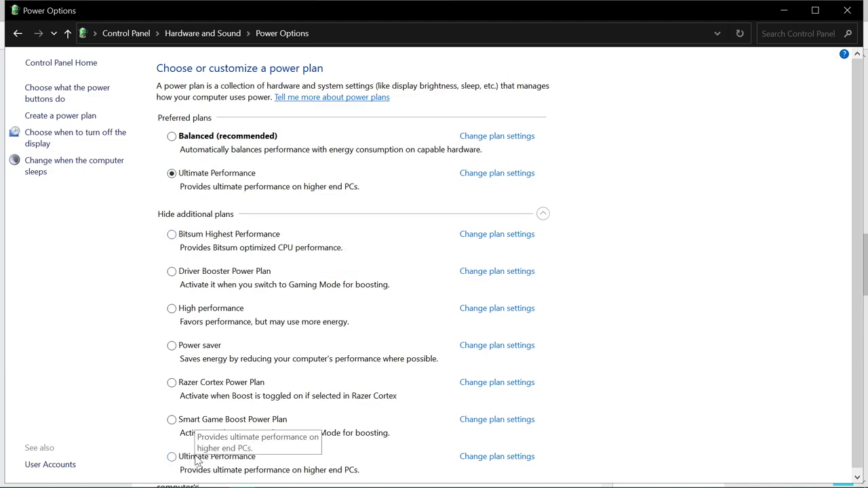
Minimise the Power Options window and open the NRBA Rec [BETA TESTING] game page on the Roblox site
left_click(783, 10)
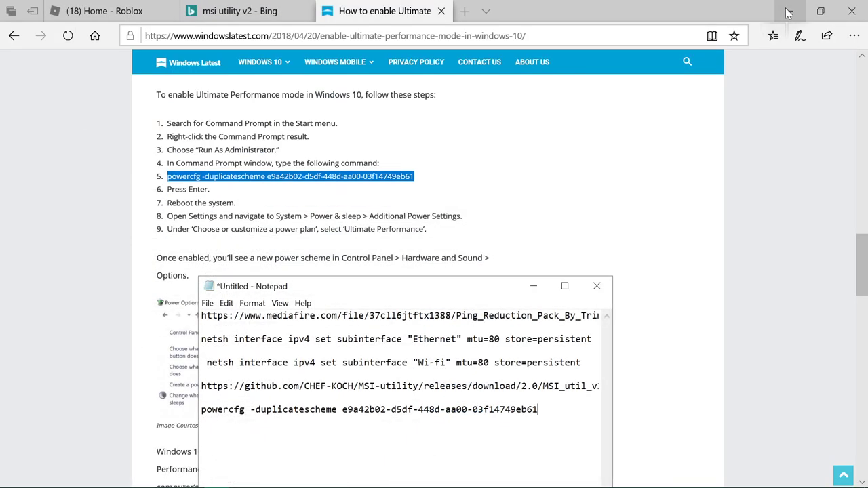
left_click(129, 11)
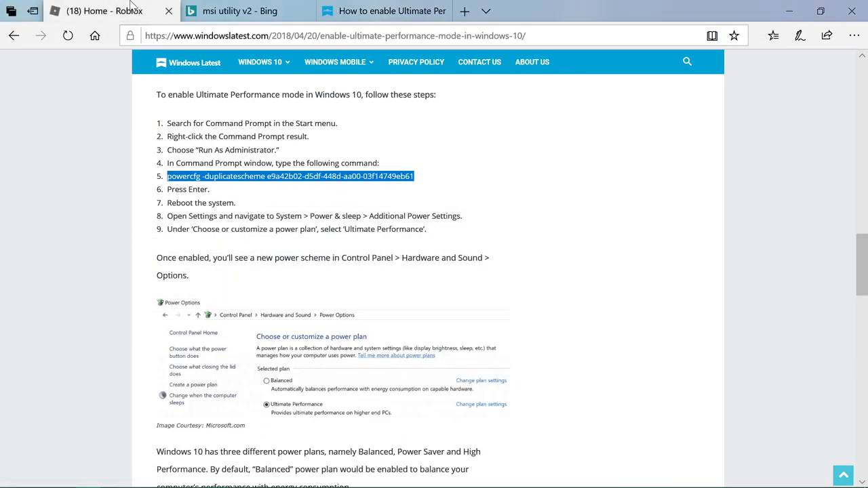
left_click(250, 336)
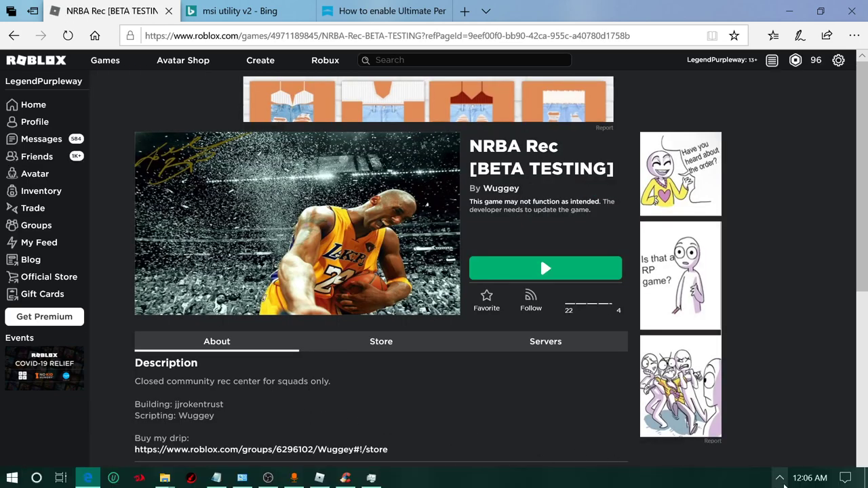
Check ParkControl's active power profile among the background apps and open its CPU parking and frequency scaling window
left_click(780, 478)
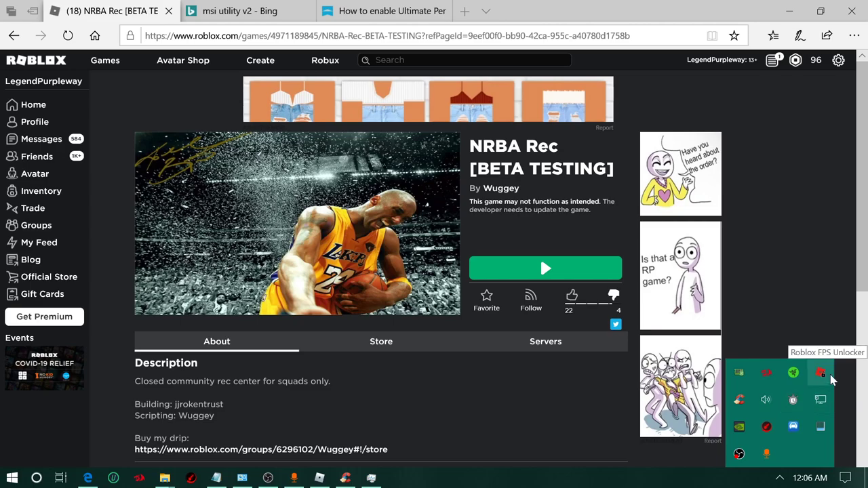
right_click(793, 432)
mouse_move(800, 367)
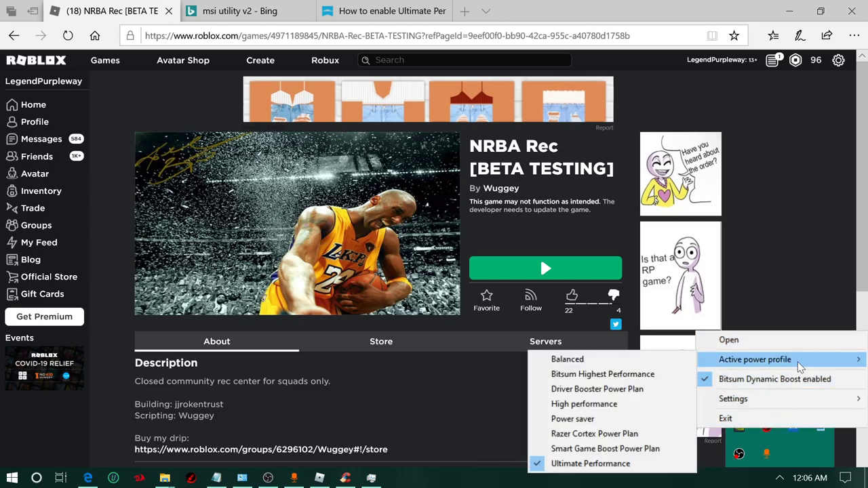
left_click(798, 456)
left_click(796, 427)
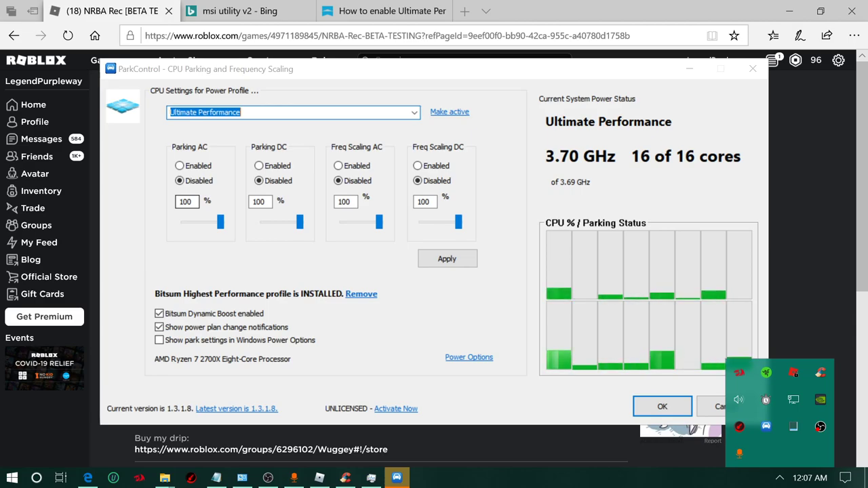
Set Parking AC and Parking DC to 200% for the Ultimate Performance profile
double_click(186, 201)
type("20")
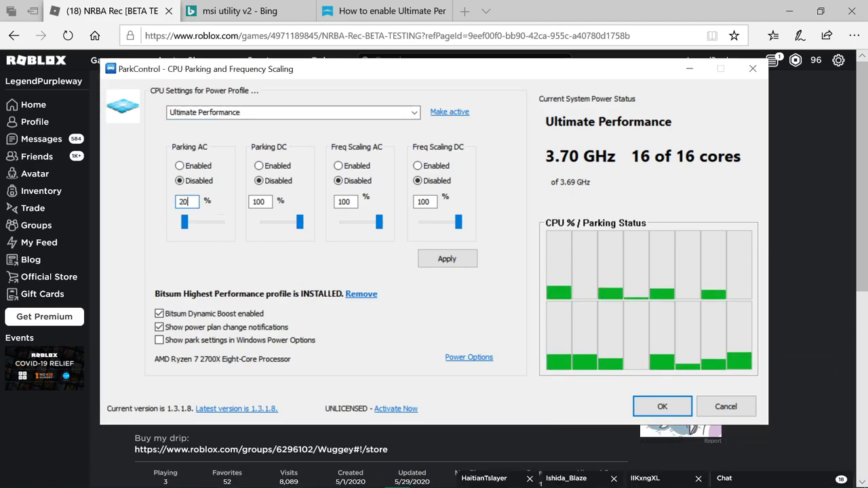
key("Tab")
key("Tab")
type("2")
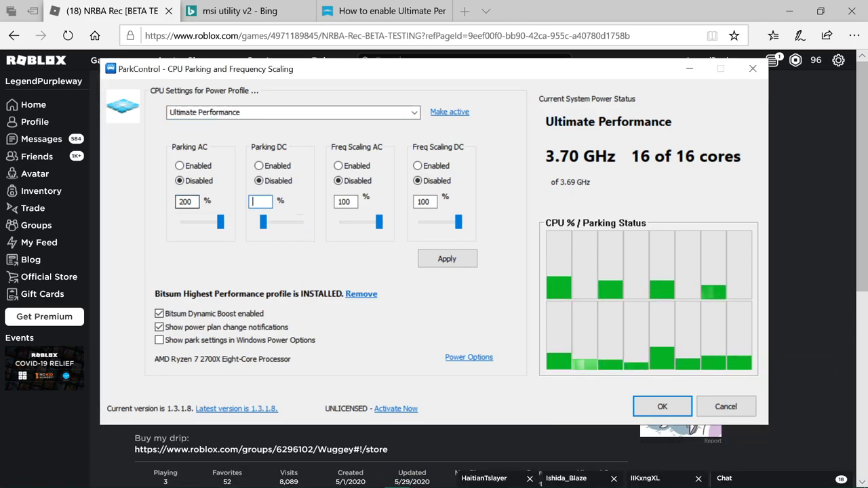
type("00")
Set Freq Scaling AC and Freq Scaling DC to 200% and apply the new ParkControl settings
key("Tab")
key("Tab")
key("Tab")
type("2")
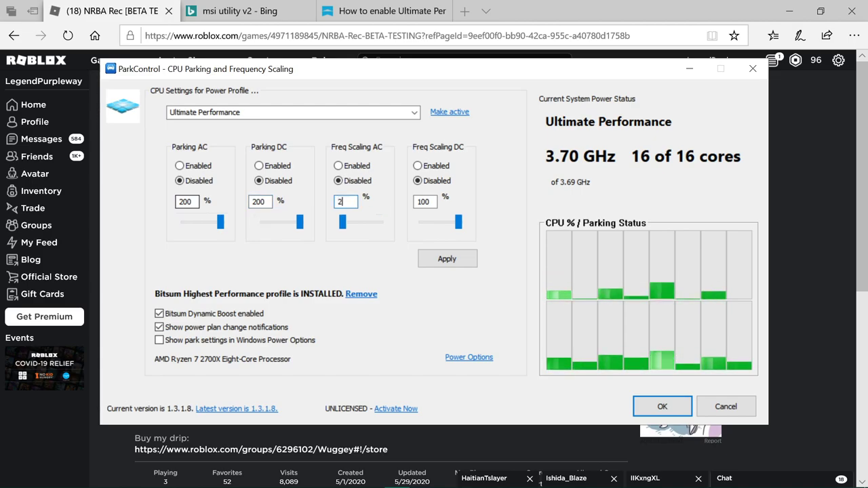
key("Tab")
key("Tab")
key("Tab")
type("200")
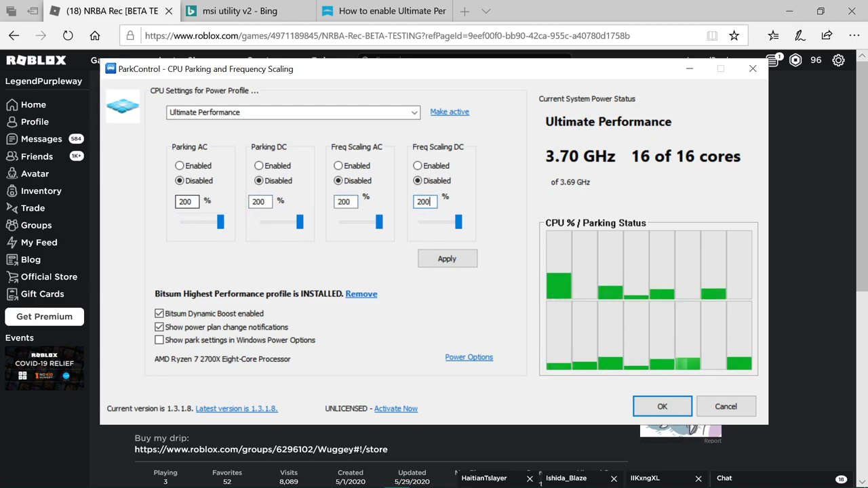
left_click(446, 258)
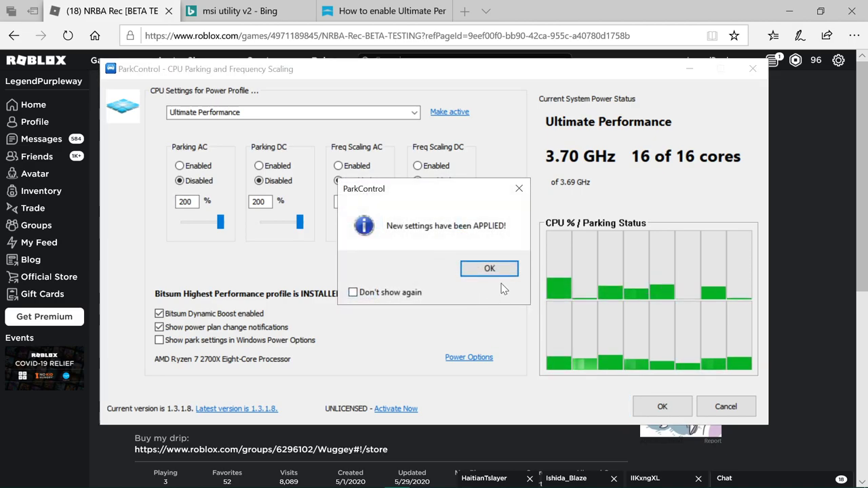
Dismiss the applied-settings notice, look through ParkControl's available power profiles, and close its window
left_click(500, 266)
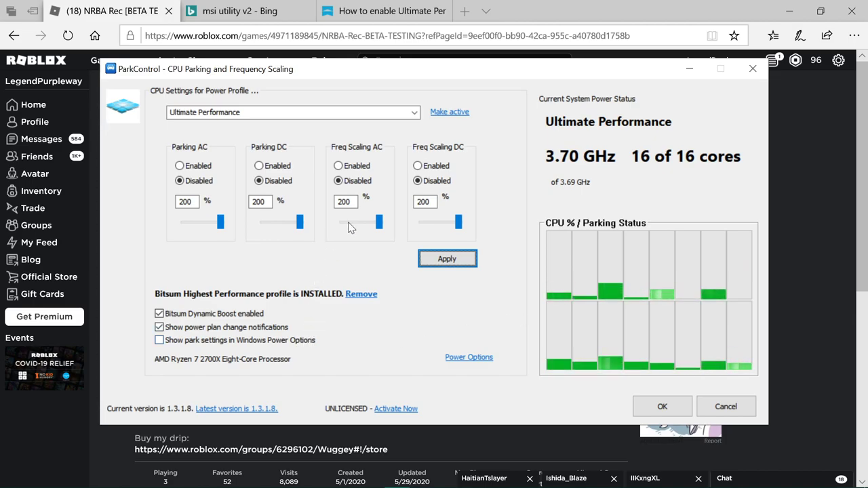
left_click(413, 114)
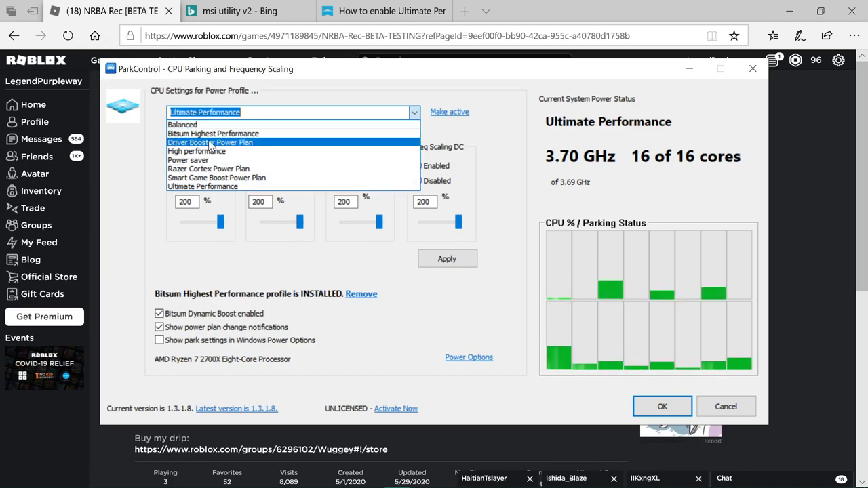
left_click(144, 72)
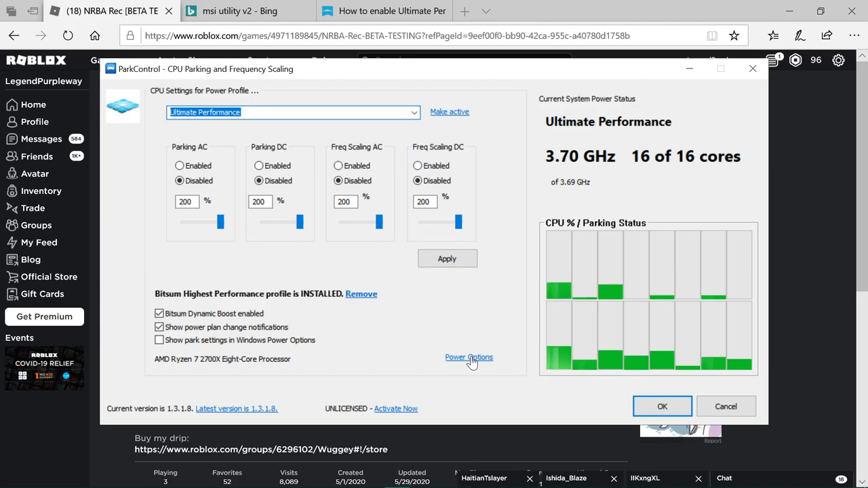
left_click(742, 411)
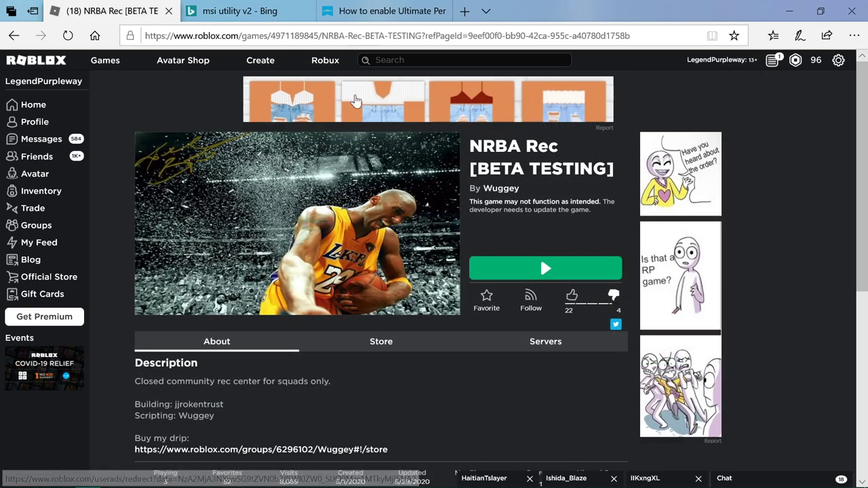
Minimise the browser and the Notepad notes and look through the FPS Booster [2020-Learix] folder's tools
mouse_move(448, 486)
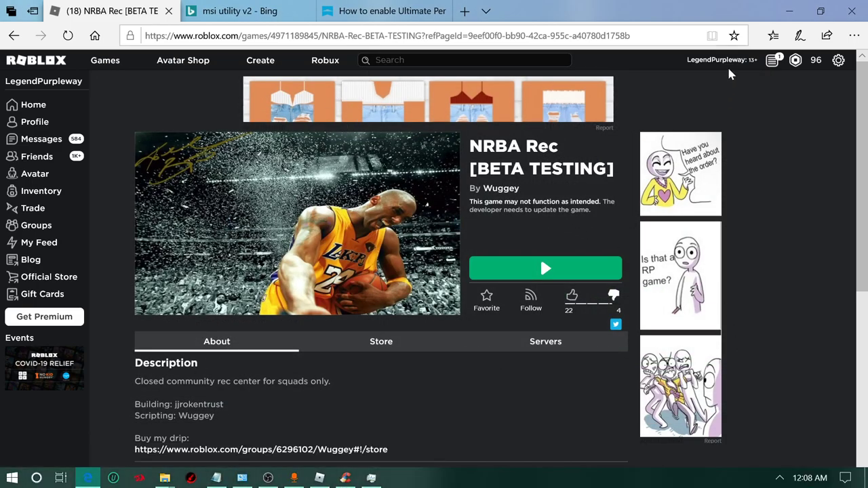
left_click(789, 11)
left_click(781, 49)
left_click(540, 83)
scroll(644, 176, "down", 3)
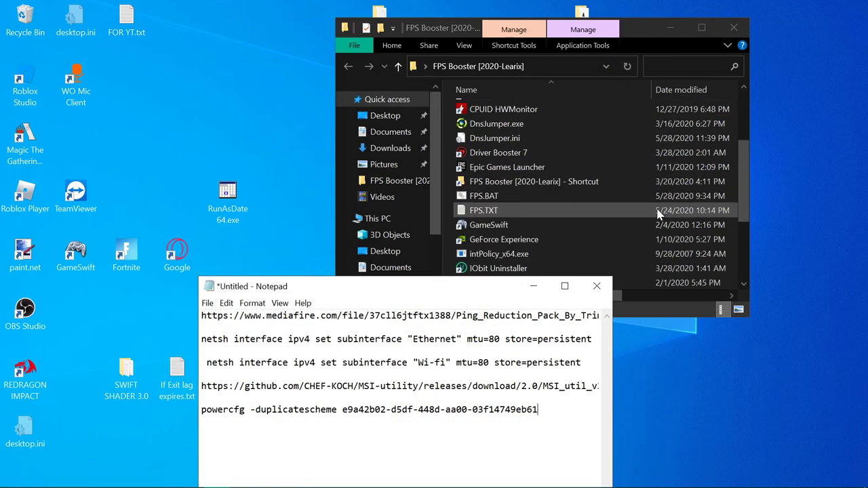
left_click(541, 287)
scroll(549, 285, "down", 2)
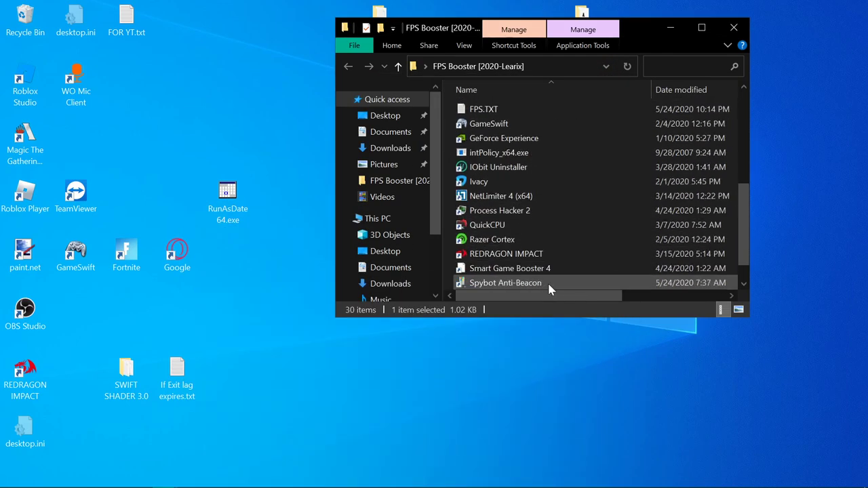
left_click(330, 414)
Open Device Manager, check the available actions for the High precision event timer under System devices, and close Device Manager
key("super")
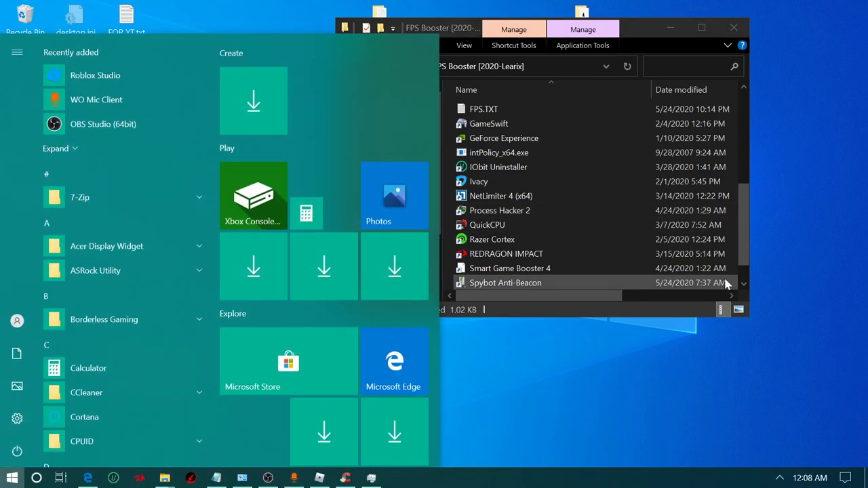
type("devi")
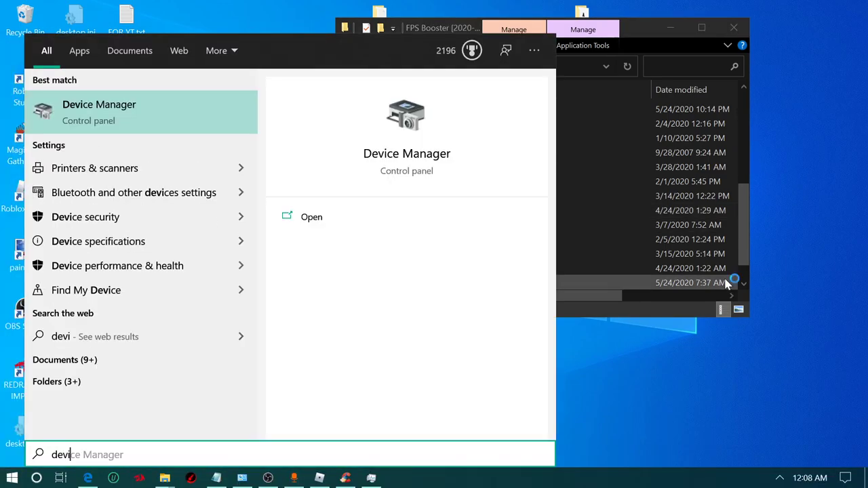
key("Return")
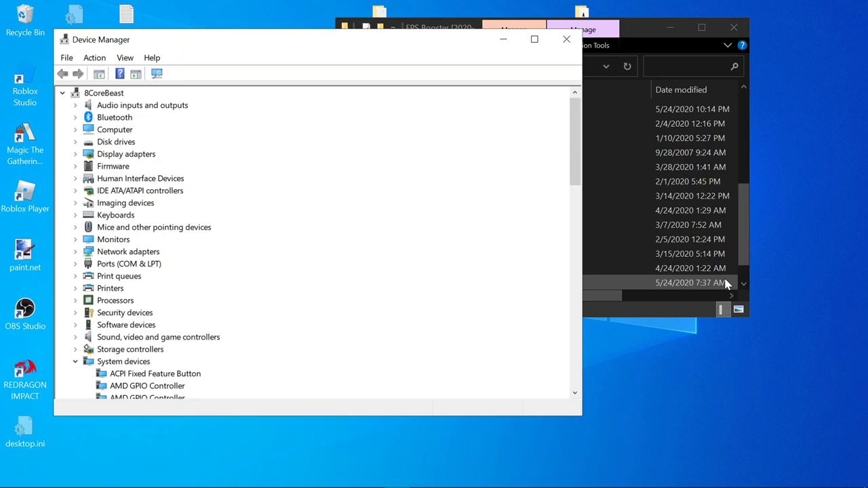
left_click(93, 365)
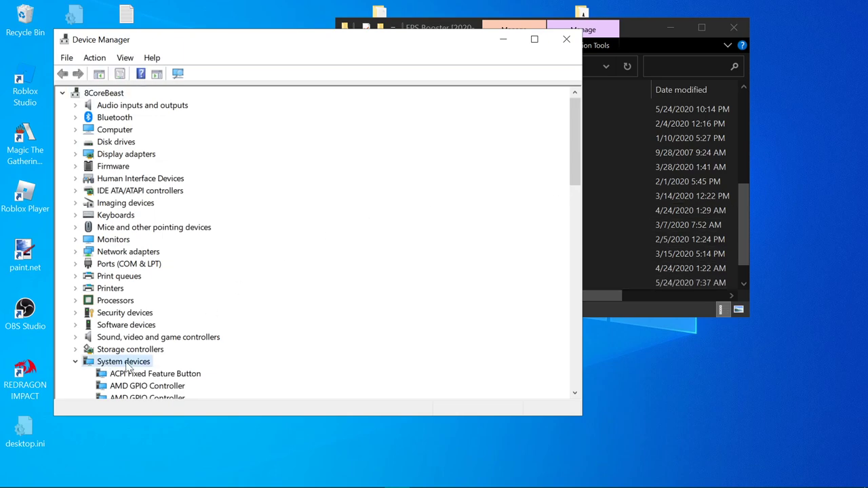
scroll(406, 296, "down", 4)
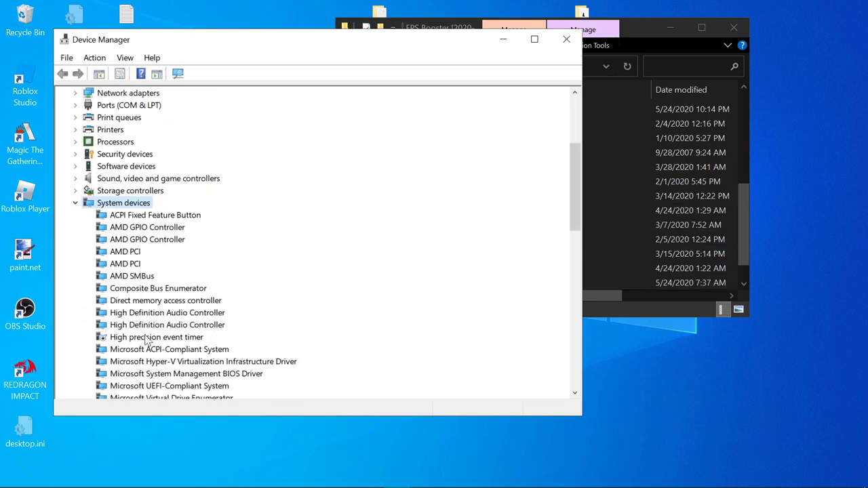
right_click(146, 337)
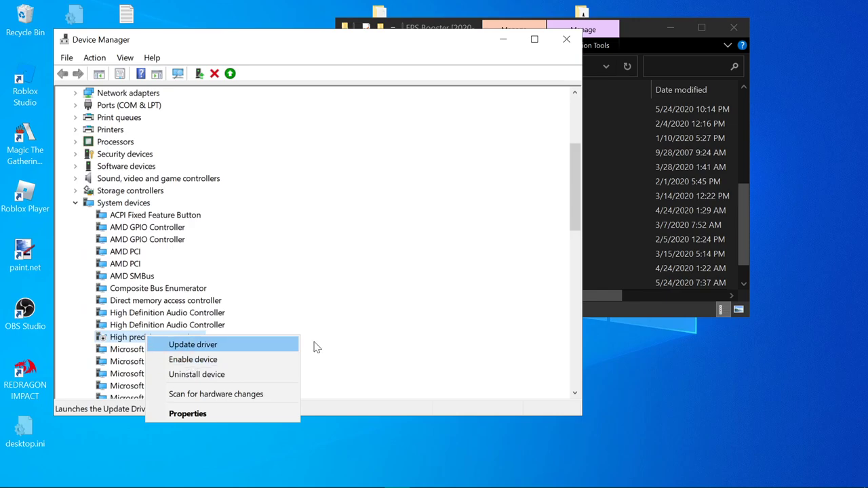
left_click(478, 301)
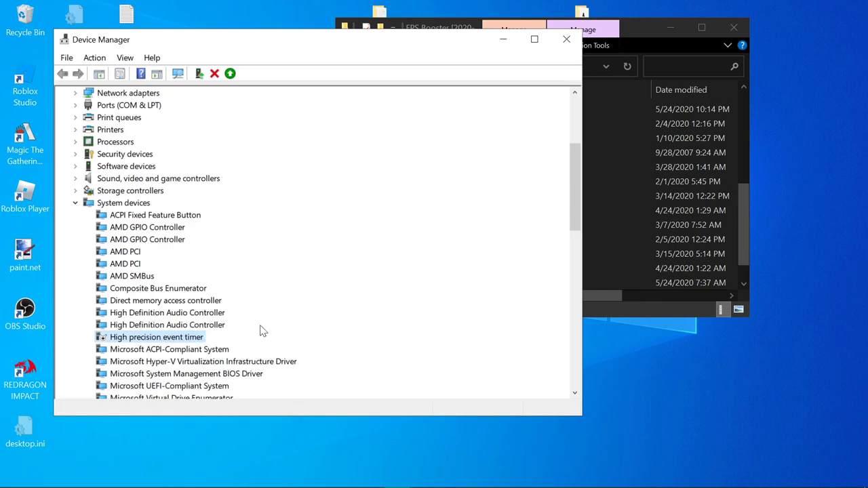
left_click(565, 38)
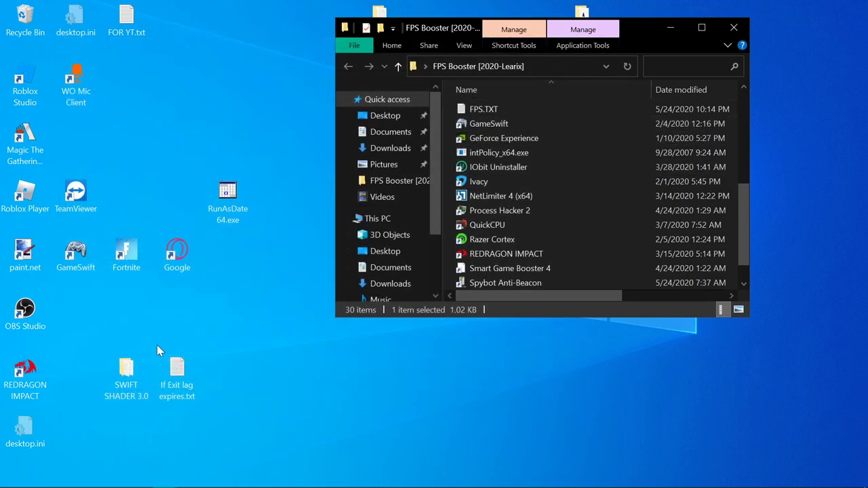
Minimise the FPS Booster folder and launch Driver Booster 7
left_click(678, 28)
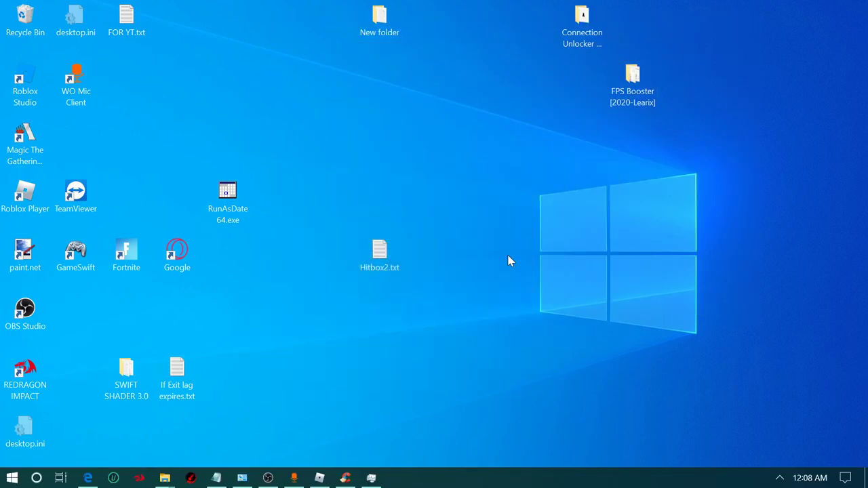
left_click(780, 478)
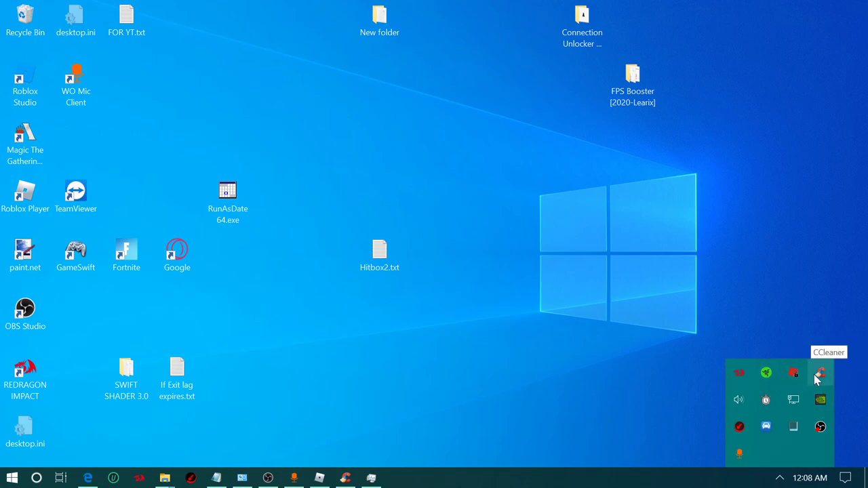
key("super")
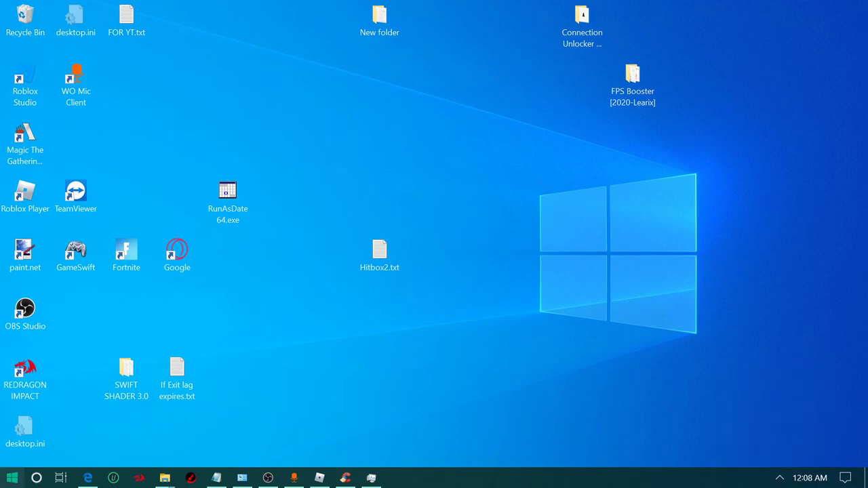
type("s")
key("BackSpace")
type("driver")
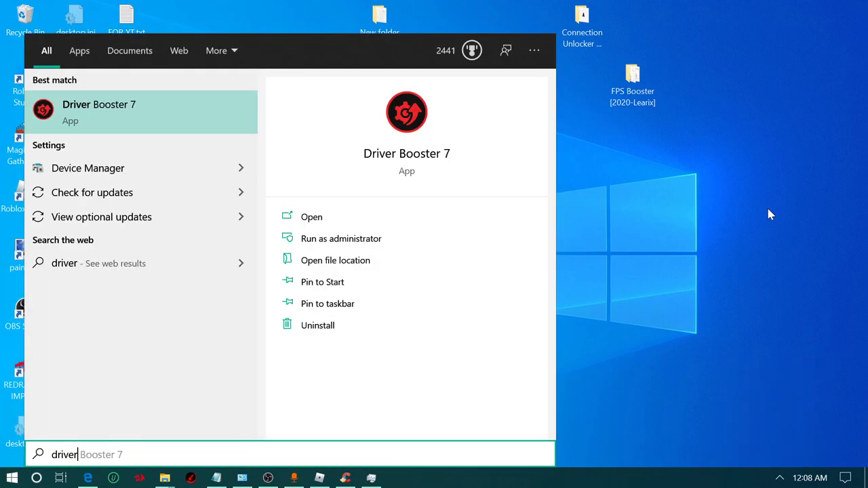
key("Return")
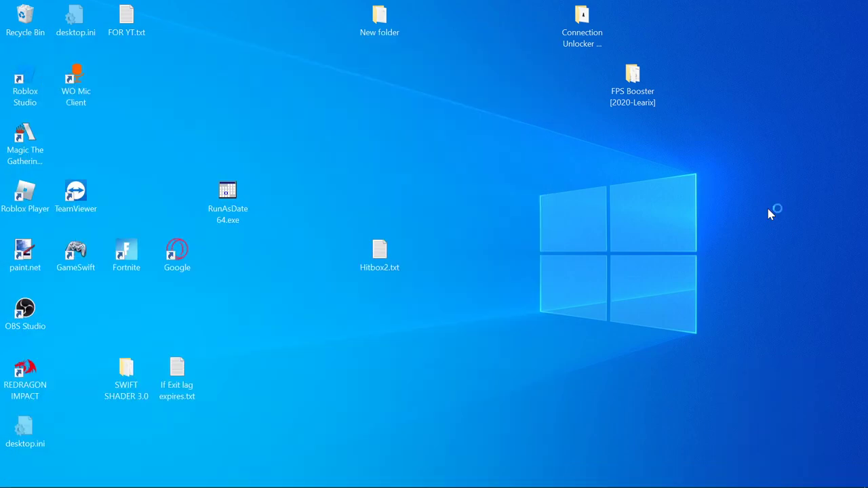
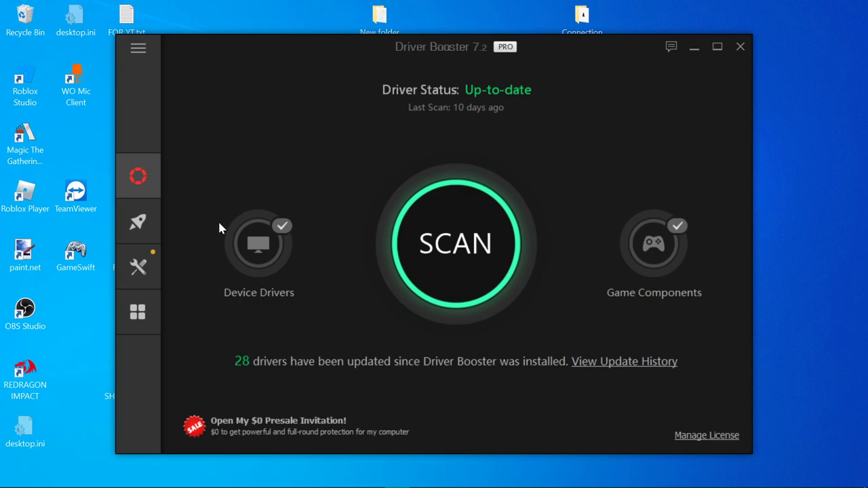
Scan the PC's device drivers and game components for outdated versions
left_click(158, 226)
left_click(156, 172)
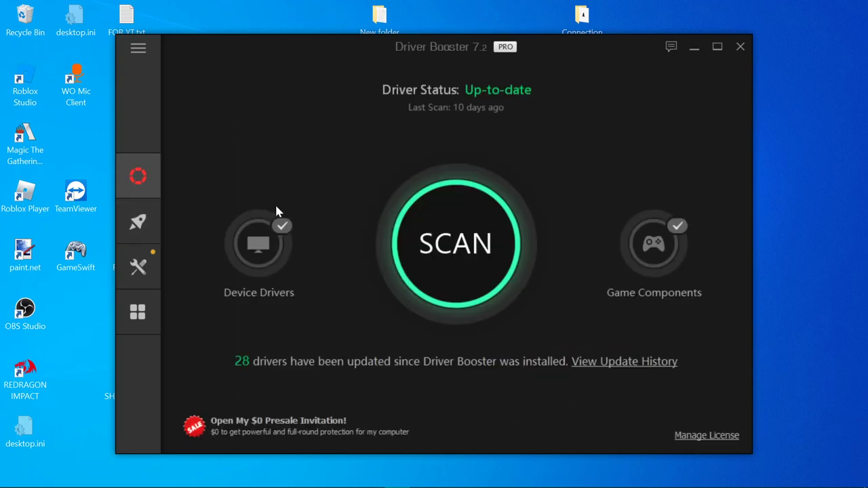
left_click(447, 235)
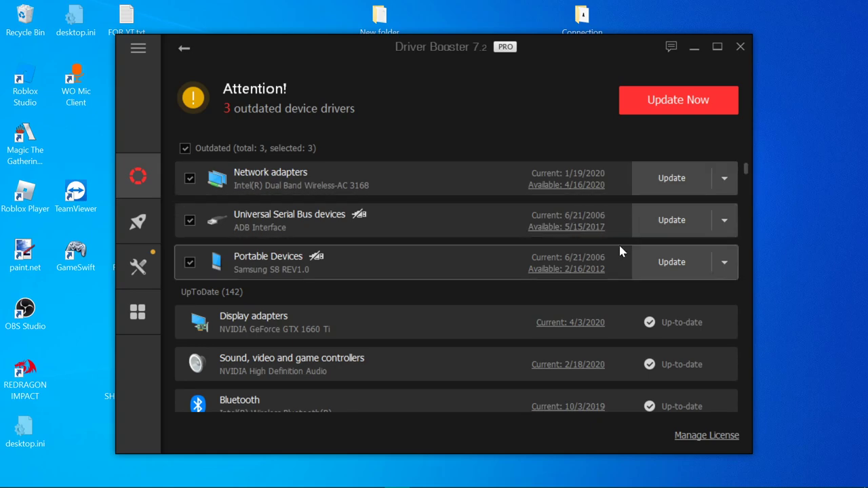
View the Game Boost and System Optimize tools and close Driver Booster
mouse_move(750, 174)
left_mouse_down()
mouse_move(735, 409)
mouse_move(747, 168)
left_mouse_up()
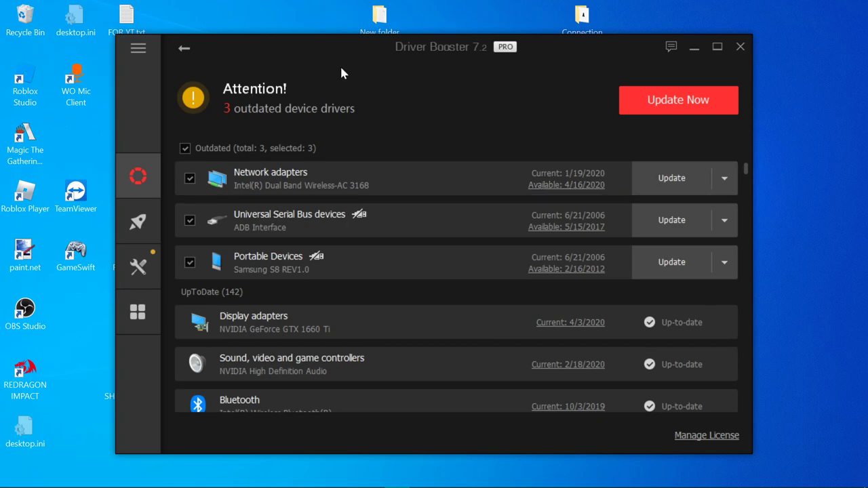
left_click(139, 222)
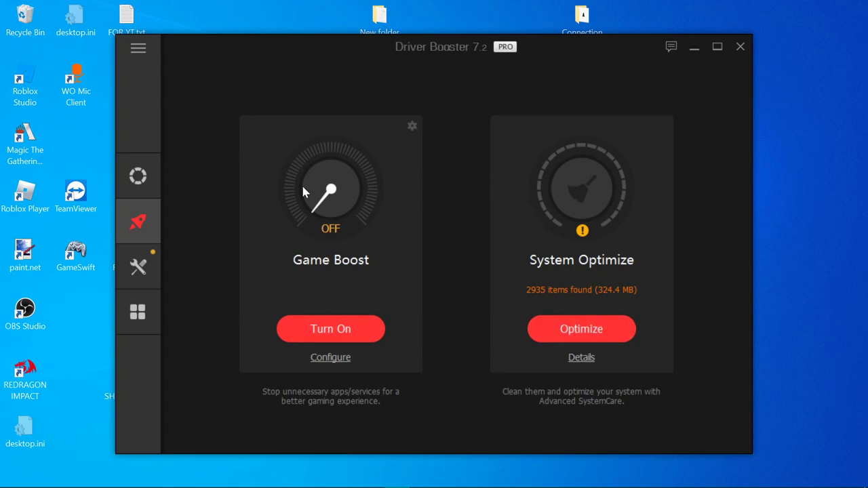
left_click(740, 46)
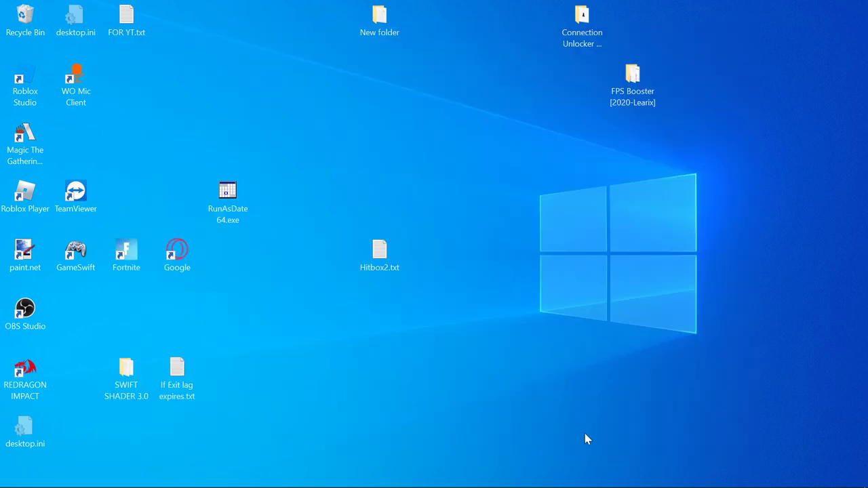
Find Razer Cortex among the installed apps and launch it
mouse_move(593, 486)
left_click(779, 478)
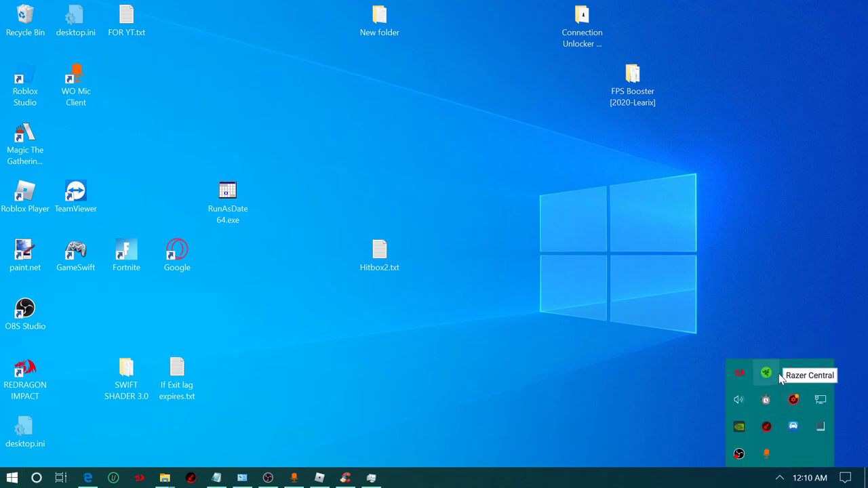
left_click(12, 478)
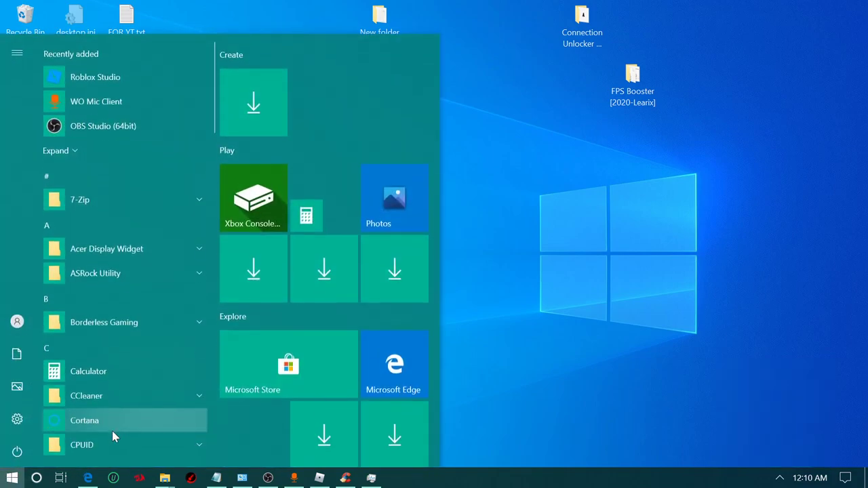
scroll(202, 271, "down", 5)
scroll(202, 274, "down", 8)
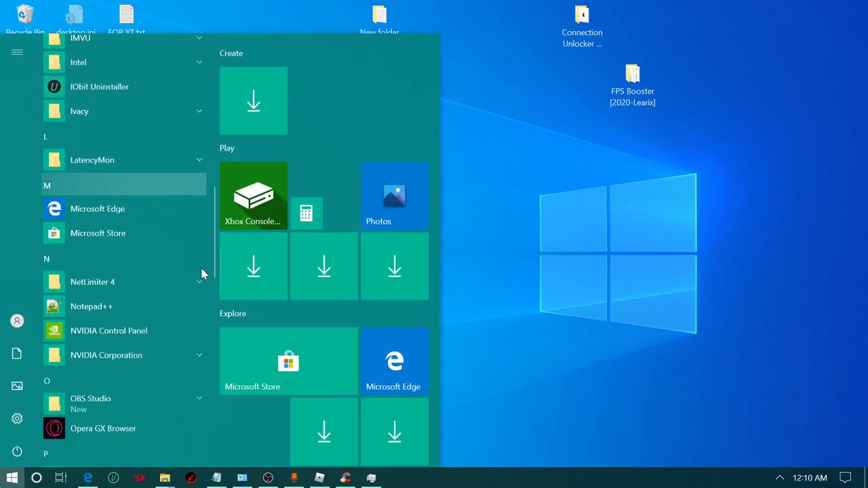
scroll(201, 273, "down", 3)
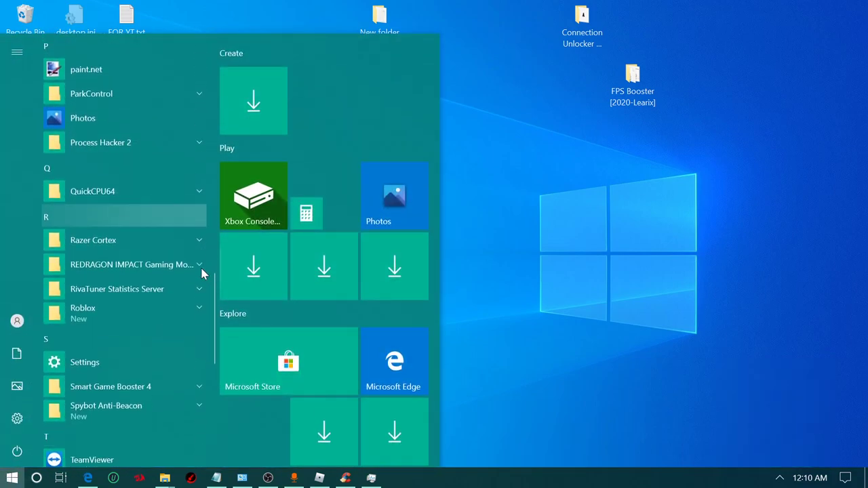
left_click(196, 243)
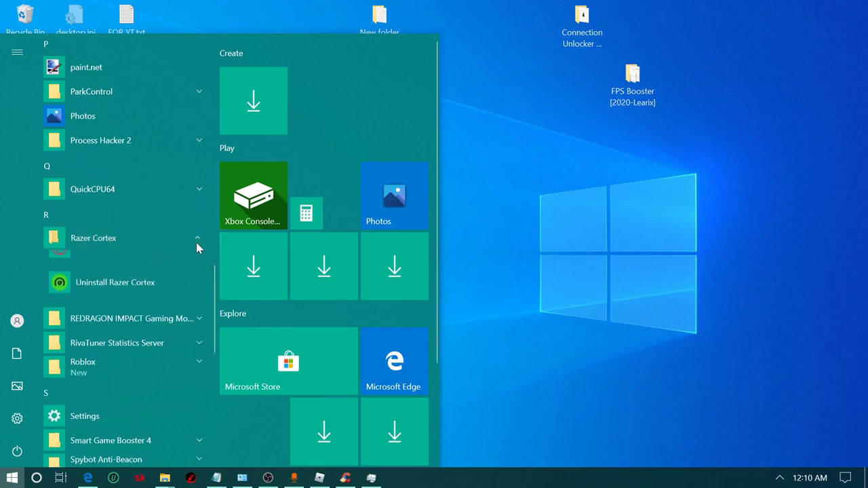
left_click(154, 274)
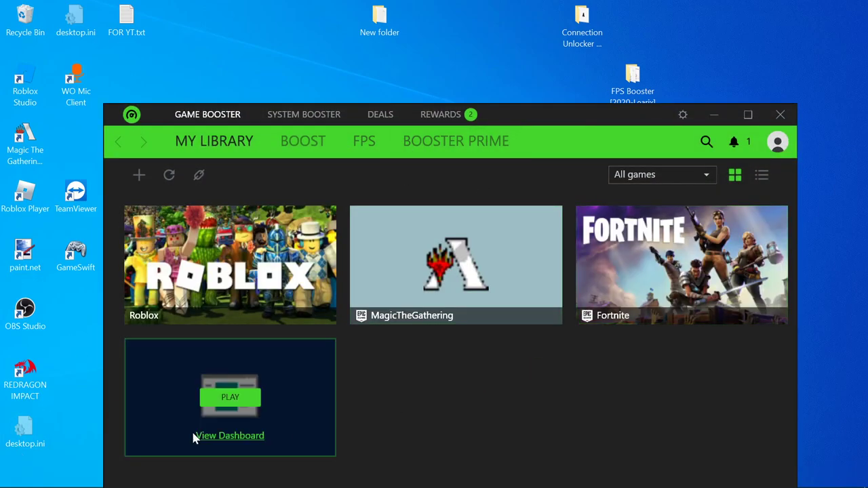
Open Game Booster's Boost settings, move the Razer Cortex window up, and review the Specials optimisation options
mouse_move(436, 281)
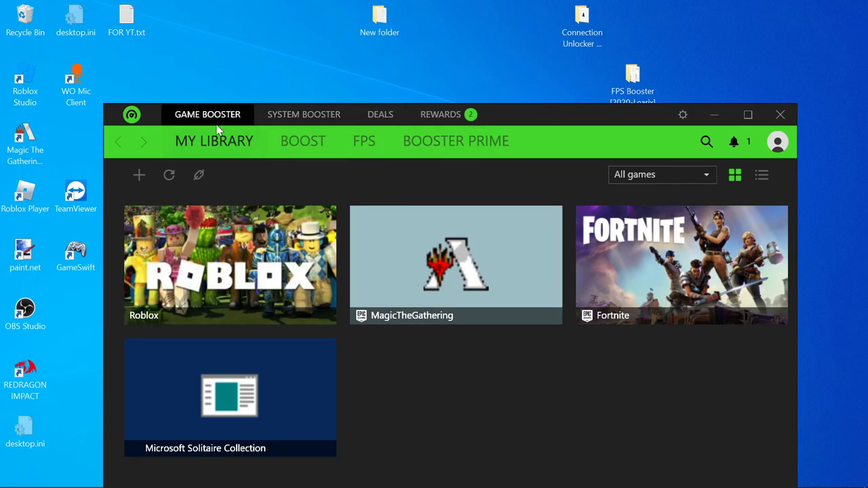
left_click(295, 144)
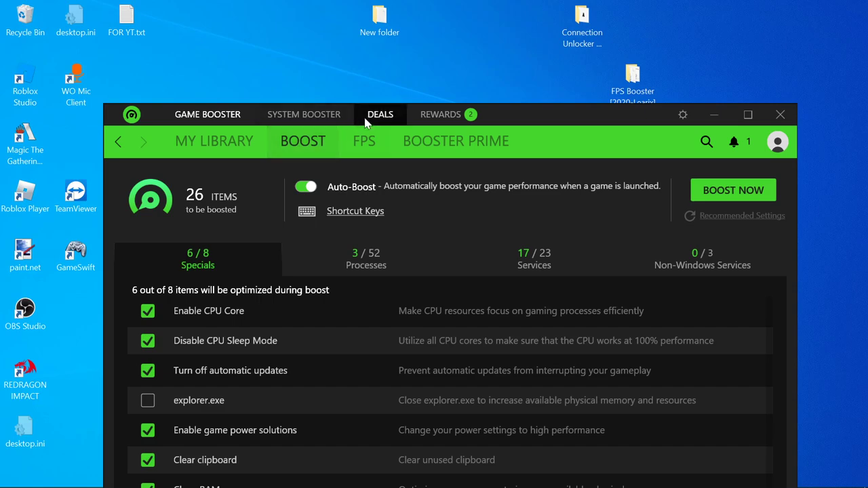
left_click_drag(523, 120, 529, 53)
scroll(349, 284, "down", 1)
scroll(348, 285, "up", 1)
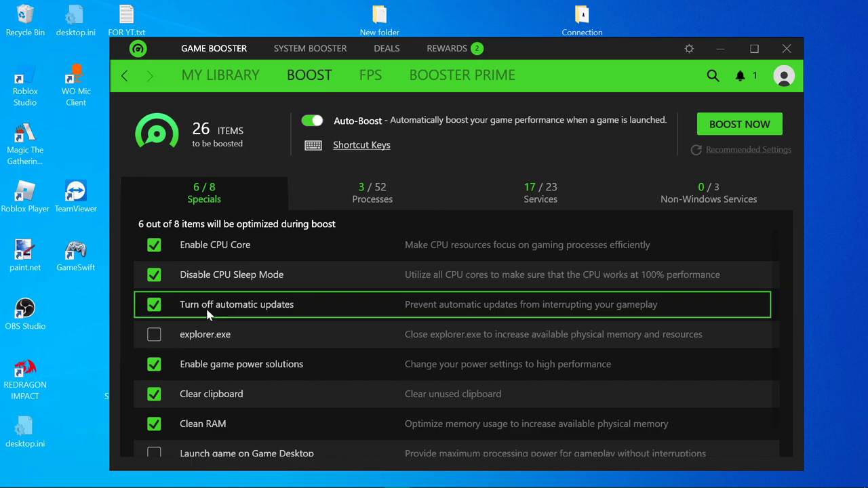
Review the remaining Specials boost options and open Game Booster's FPS settings
scroll(312, 362, "down", 1)
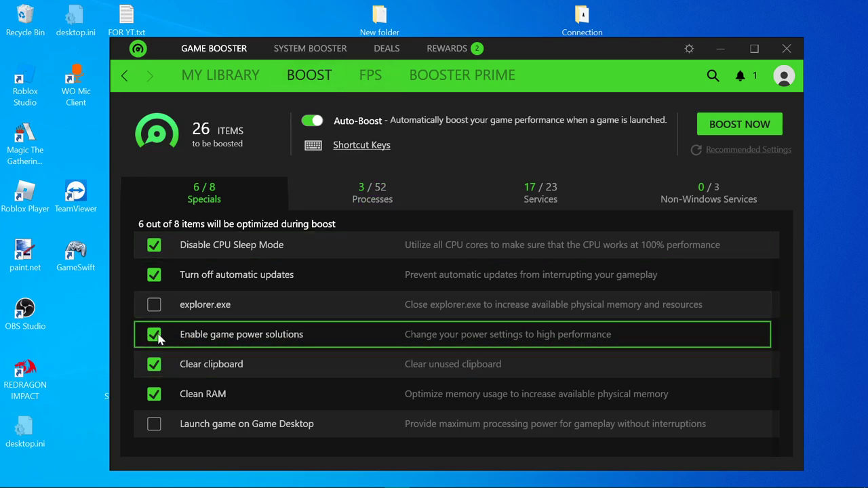
left_click(378, 76)
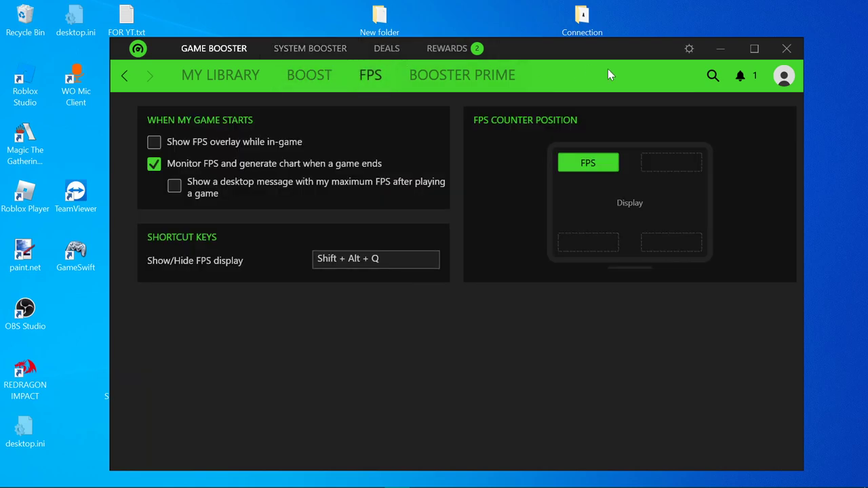
Look through the Clean, Deals, Notifications and About sections of the Razer Cortex settings and close them
left_click(690, 49)
left_click(218, 182)
left_click(207, 206)
left_click(207, 232)
left_click(199, 257)
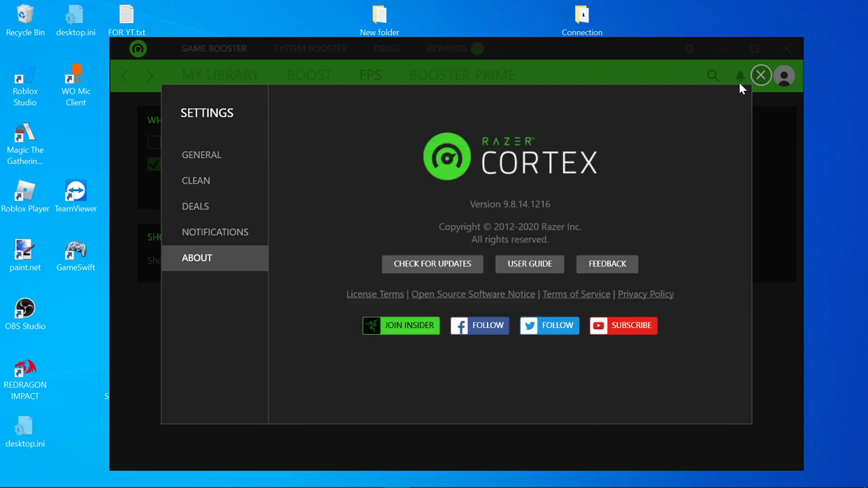
left_click(760, 75)
Revisit Game Booster's Boost, FPS and Booster Prime pages and open My Library
left_click(312, 75)
left_click(370, 73)
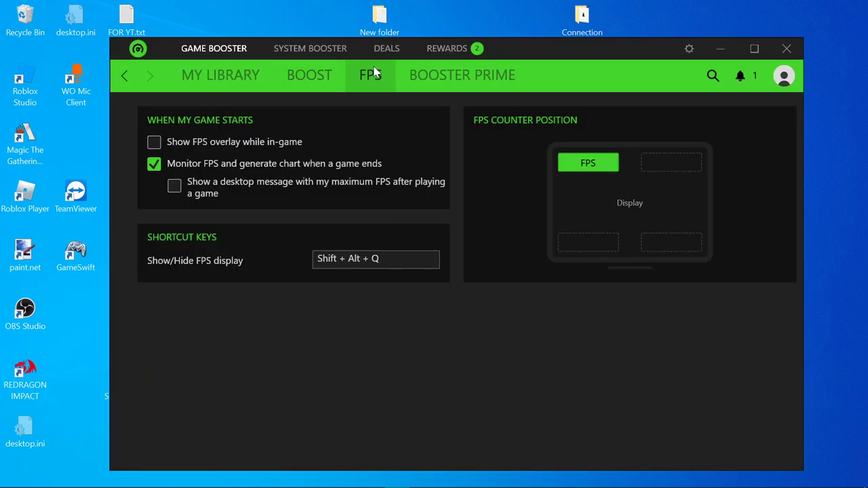
left_click(420, 76)
left_click(238, 78)
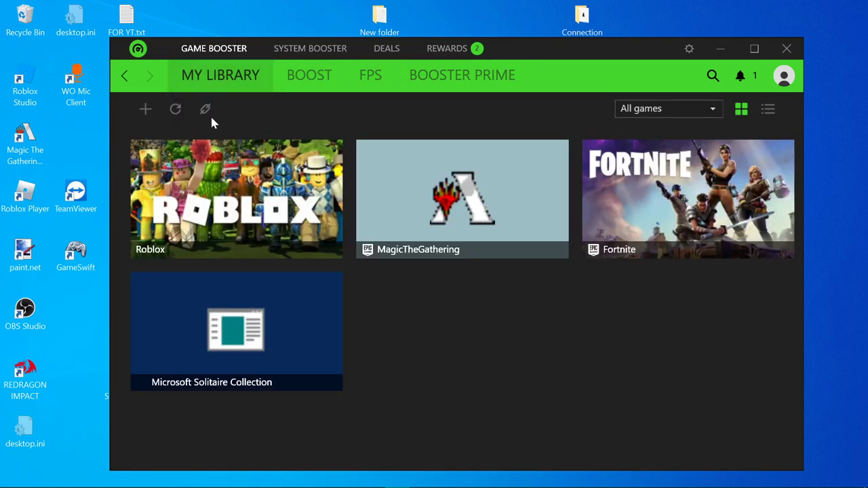
Open the Edit Game dialog for Roblox, move it clear of the game page, and select its Target path
left_click(233, 237)
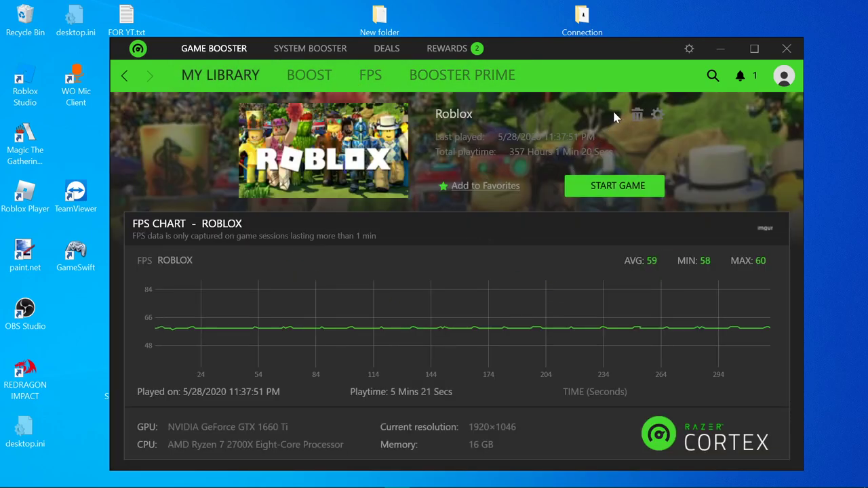
left_click(657, 115)
left_click_drag(588, 134, 621, 219)
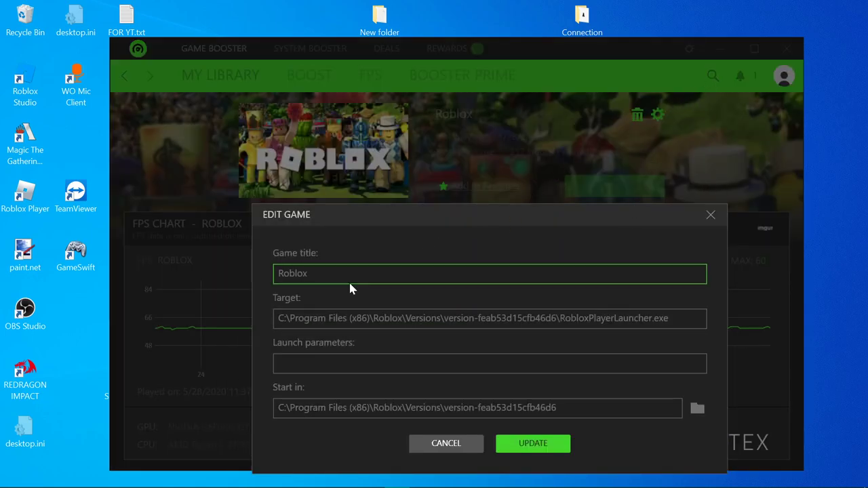
left_click_drag(423, 215, 547, 117)
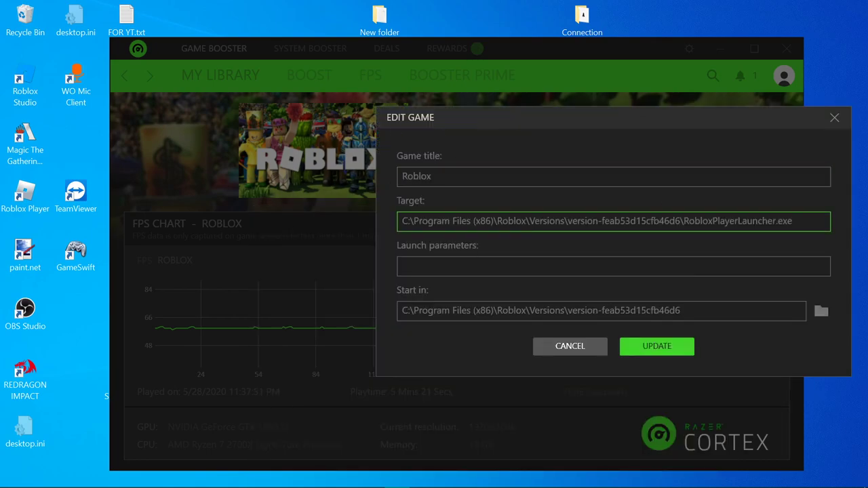
left_click_drag(794, 221, 350, 235)
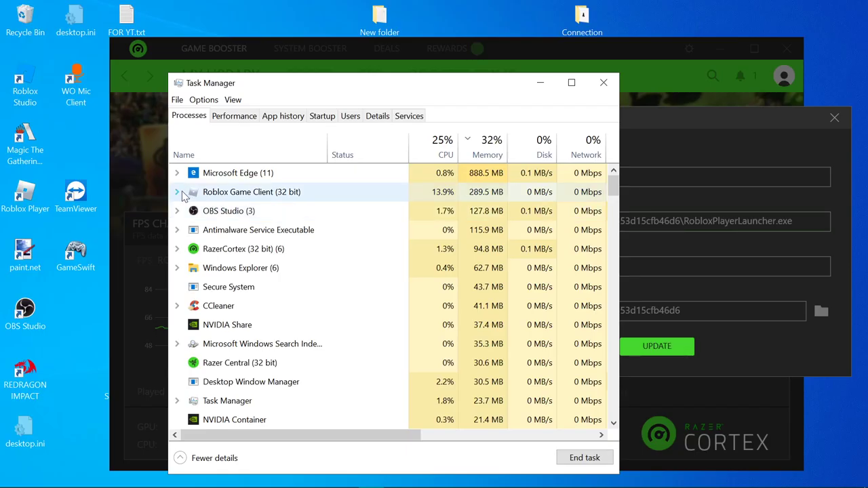
Locate the Roblox Game Client process in Task Manager and open the file location of RobloxPlayerBeta.exe
left_click(177, 191)
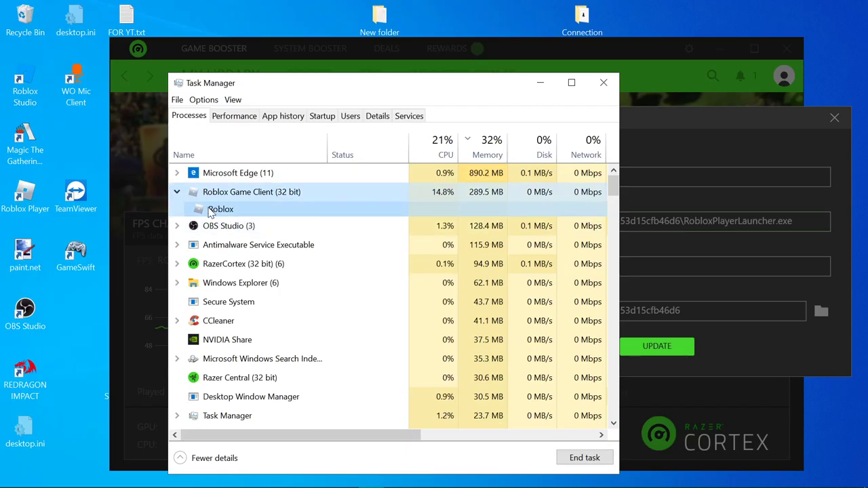
right_click(210, 212)
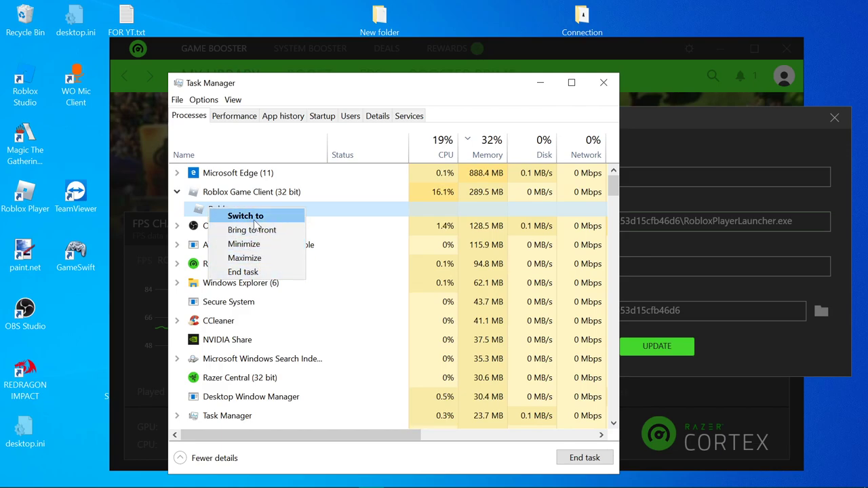
right_click(233, 194)
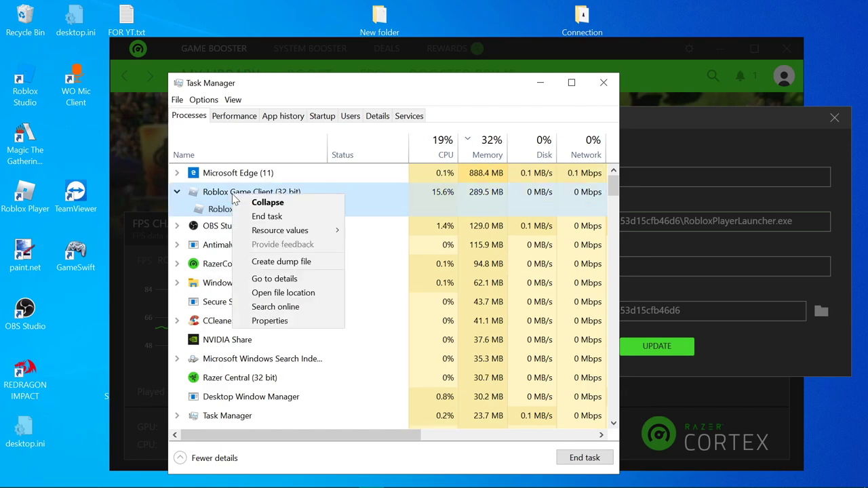
left_click(278, 279)
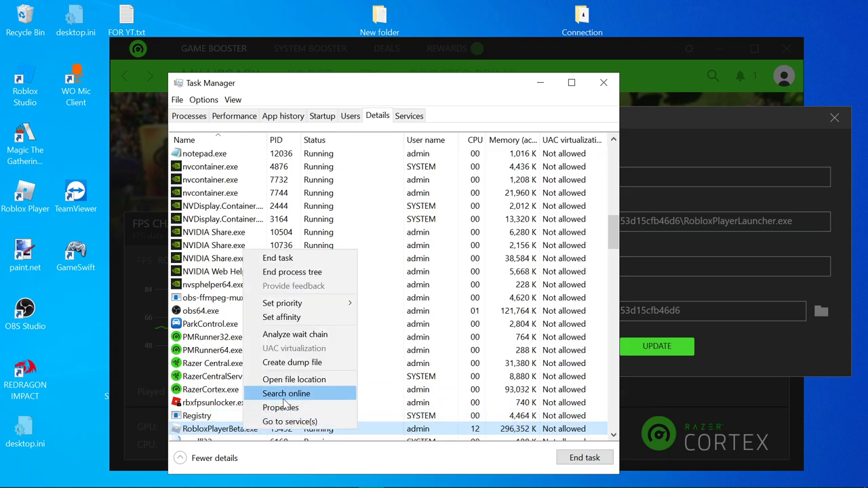
left_click(300, 384)
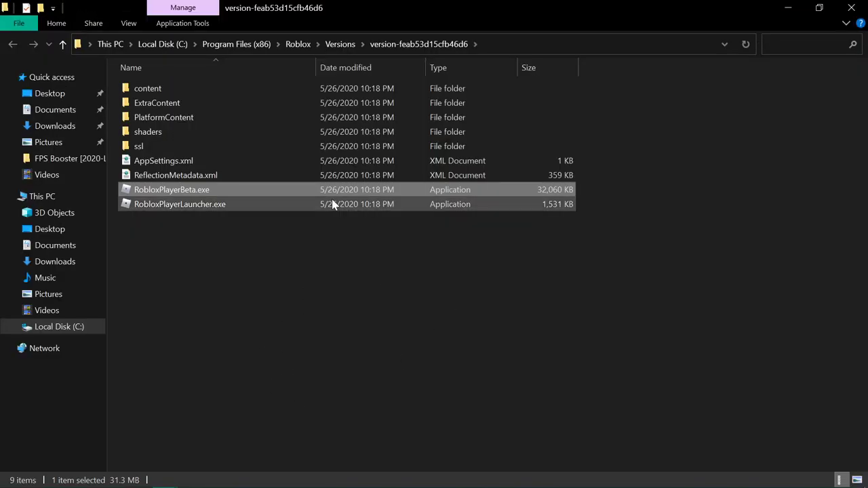
View the properties of RobloxPlayerBeta.exe and select its folder location path
left_click(506, 50)
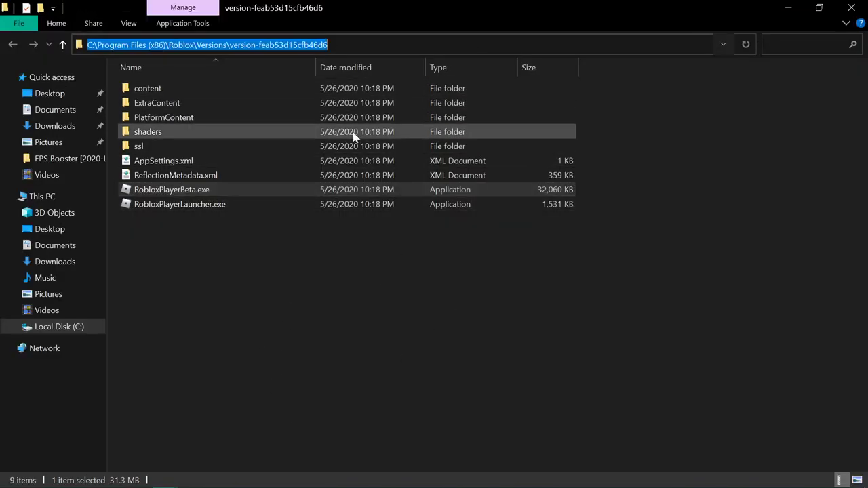
right_click(208, 193)
left_click(248, 478)
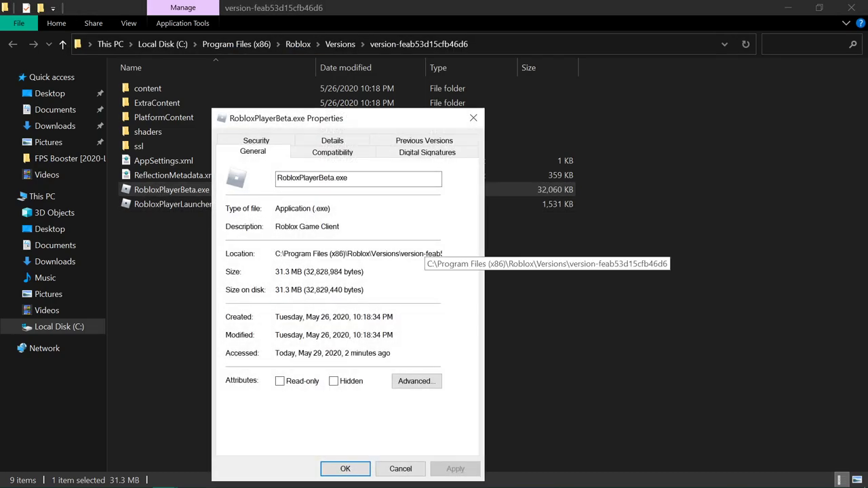
left_click_drag(367, 254, 283, 254)
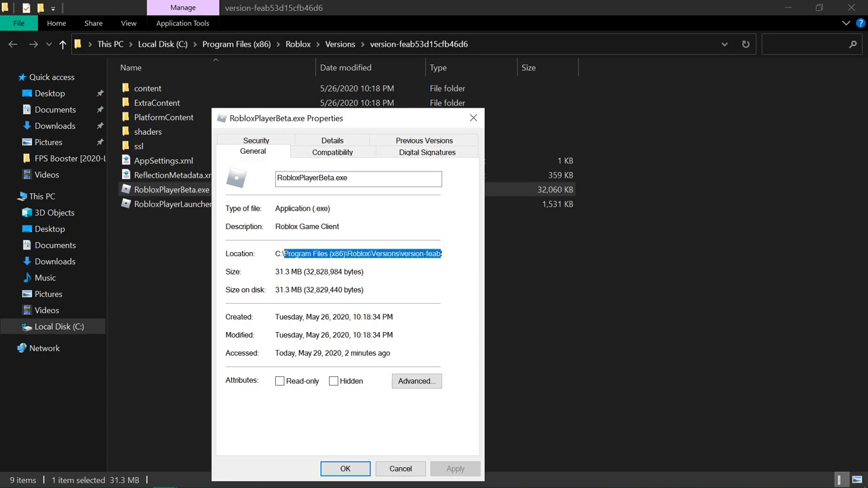
Check Roblox's Start in path in the Razer Cortex Edit Game dialog and return to the Roblox version folder in File Explorer
left_click(397, 478)
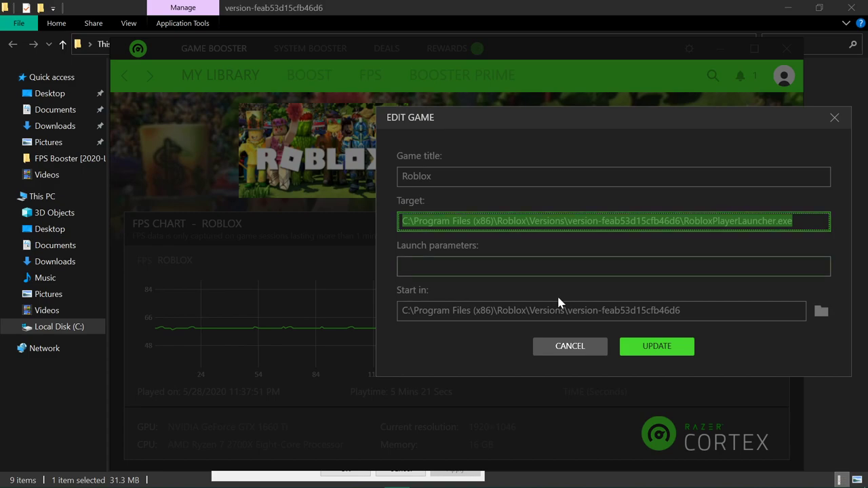
left_click_drag(683, 312, 395, 325)
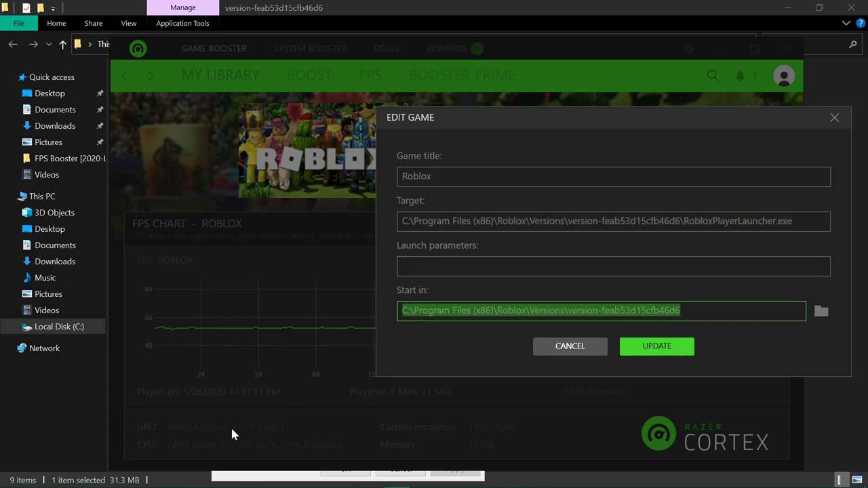
mouse_move(294, 481)
left_click(359, 483)
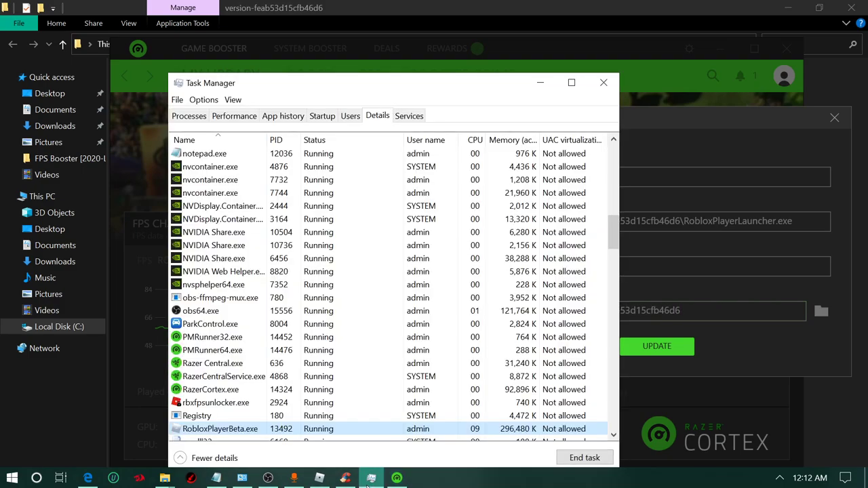
mouse_move(165, 480)
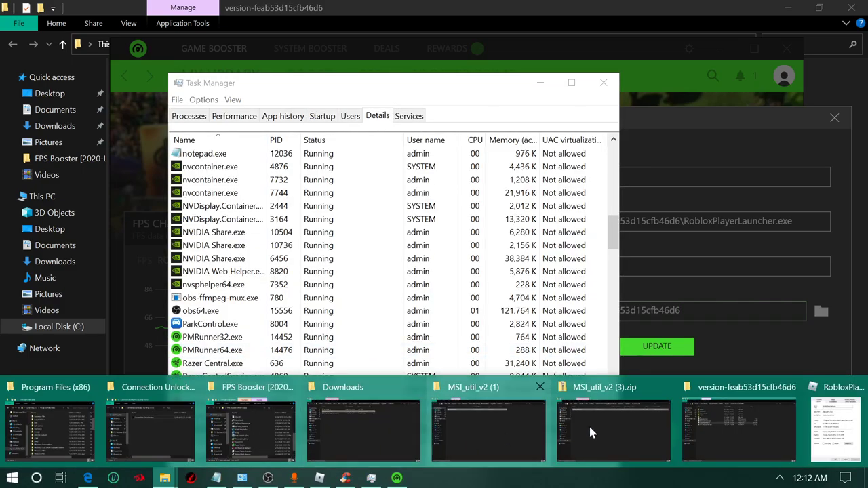
left_click(771, 426)
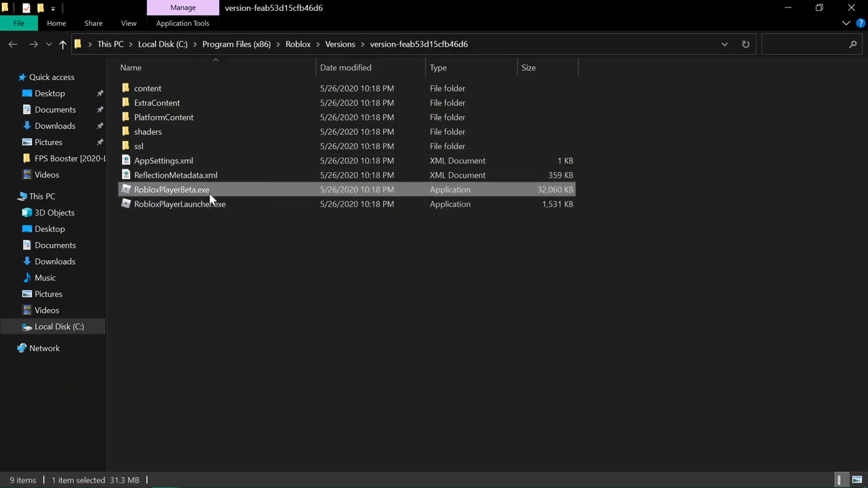
Look through the content, ssl, PlatformContent, ExtraContent and shaders folders inside the Roblox version folder
double_click(194, 88)
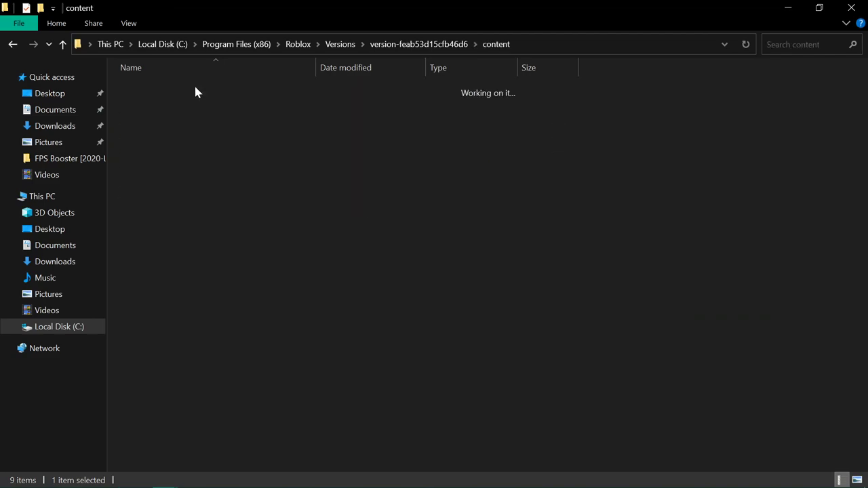
left_click(10, 45)
left_click(161, 149)
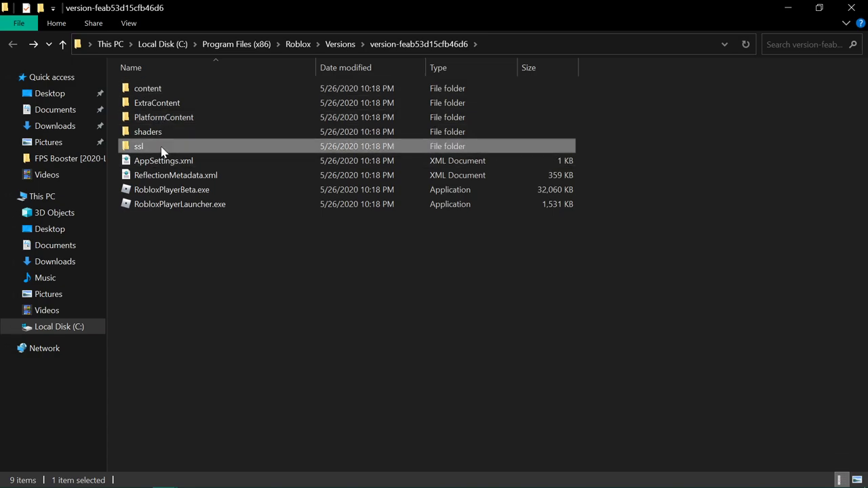
double_click(161, 149)
left_click(12, 44)
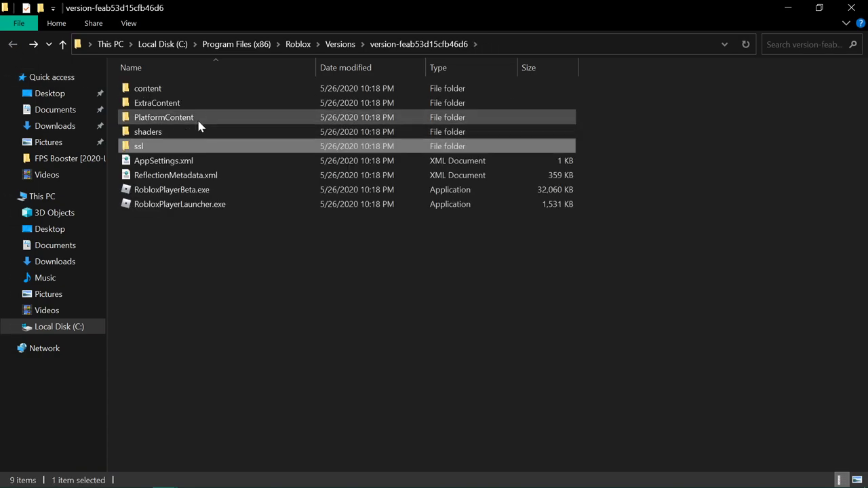
double_click(197, 119)
left_click(12, 44)
double_click(139, 104)
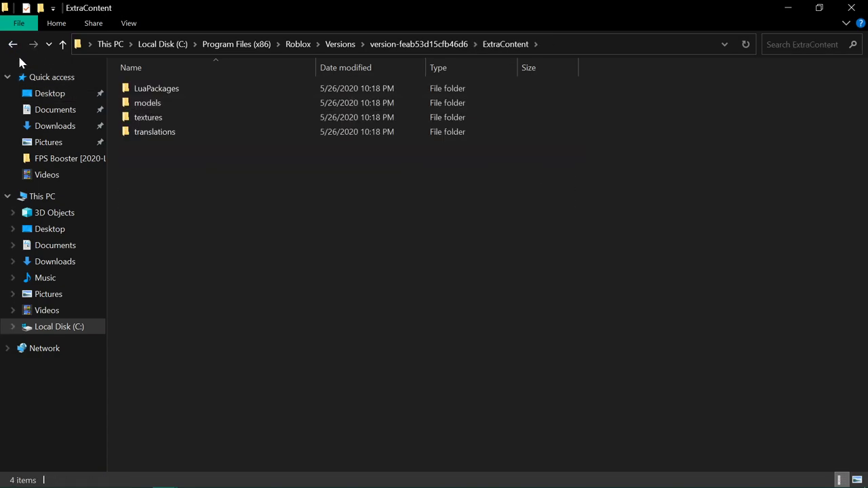
left_click(12, 44)
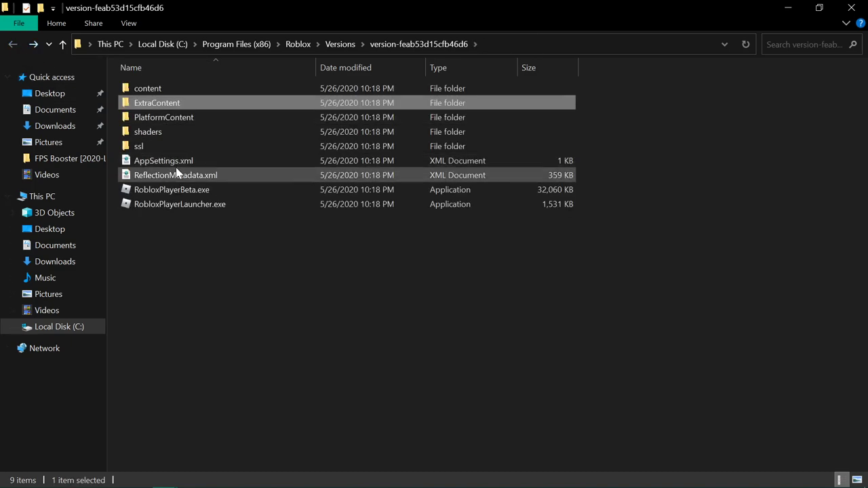
double_click(184, 147)
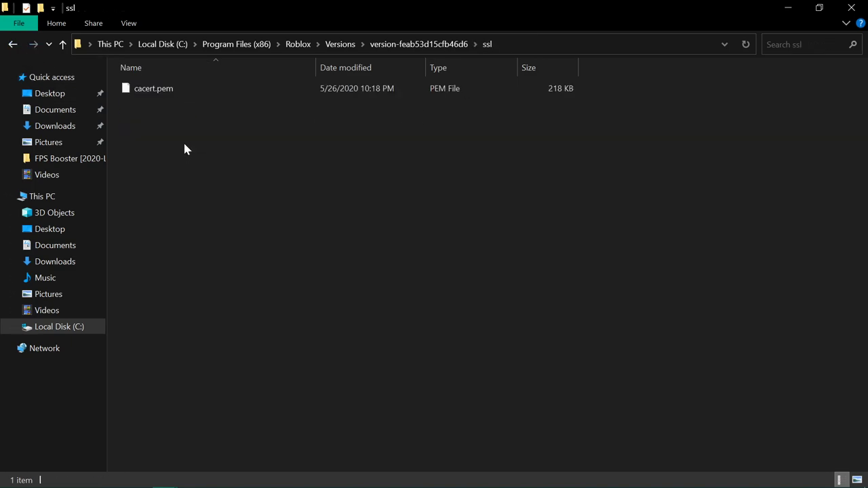
left_click(12, 44)
double_click(141, 131)
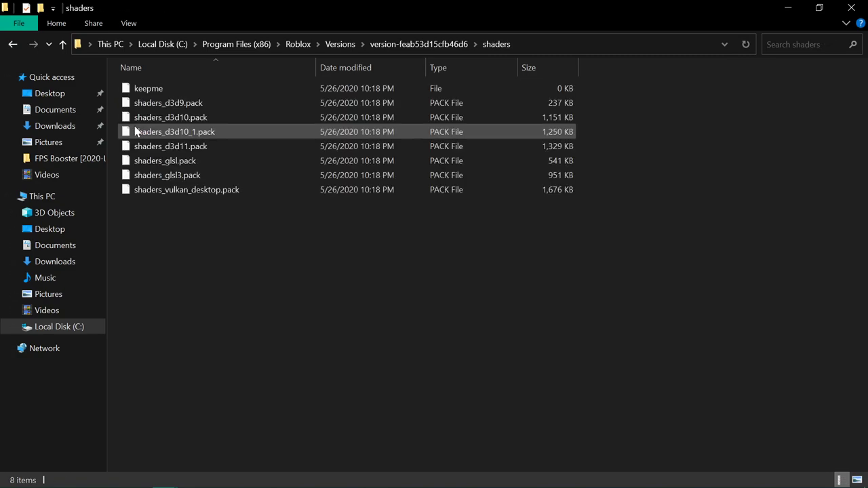
left_click(14, 46)
double_click(183, 116)
double_click(135, 91)
left_click(12, 44)
double_click(168, 102)
left_click(13, 44)
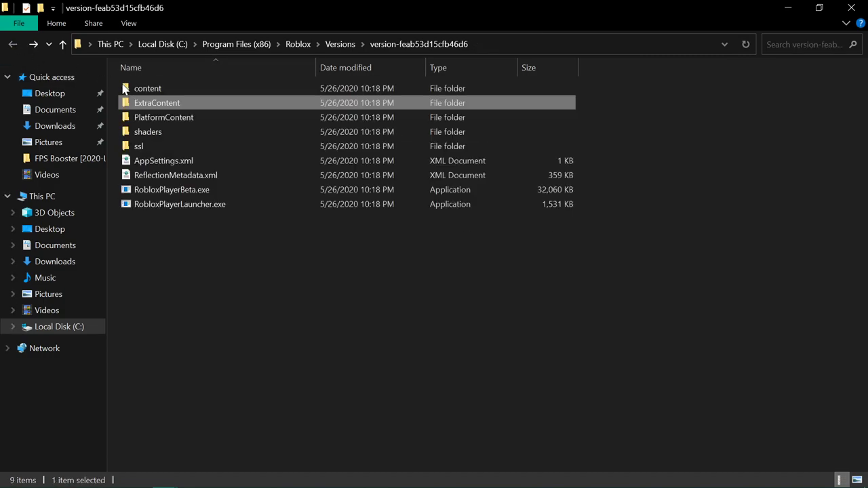
Look inside the content folder's configs subfolders, including DataModelPatchConfig, and go back up
double_click(161, 90)
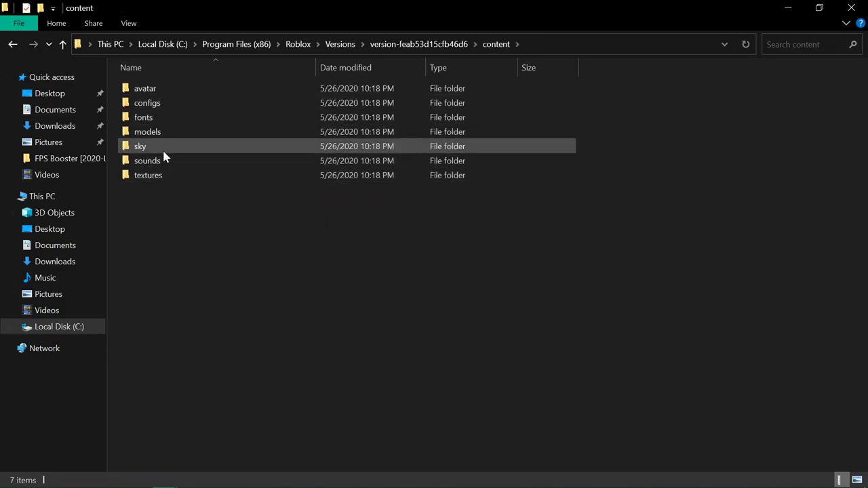
left_click(164, 109)
double_click(164, 107)
left_click(174, 105)
double_click(174, 105)
left_click(13, 44)
double_click(148, 90)
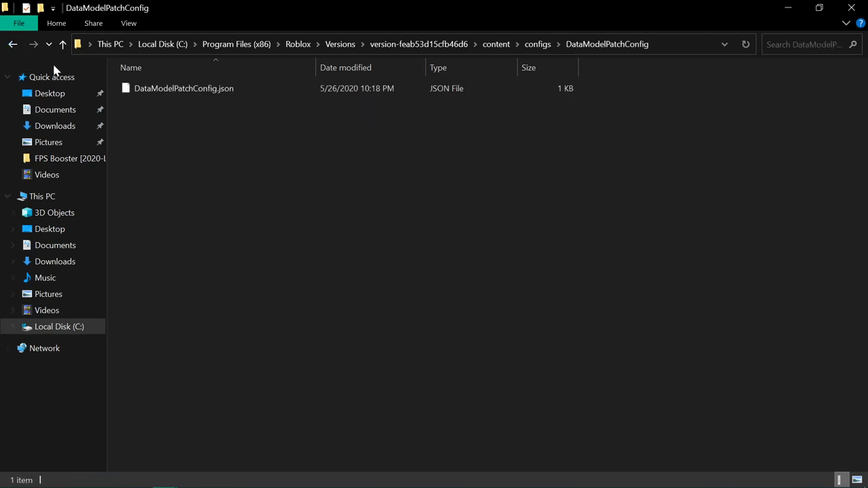
left_click(14, 47)
Check Roblox's Target and Start in paths in Razer Cortex's Edit Game dialog and return to the Roblox version folder in File Explorer
key("super")
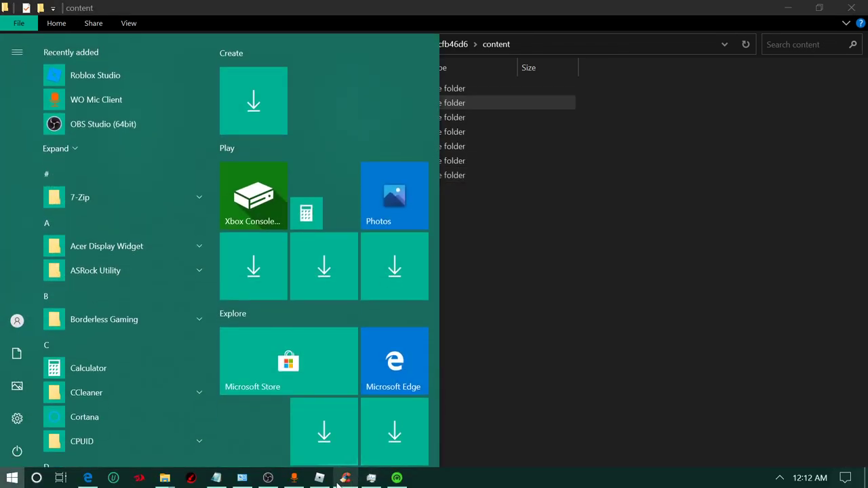
left_click(397, 478)
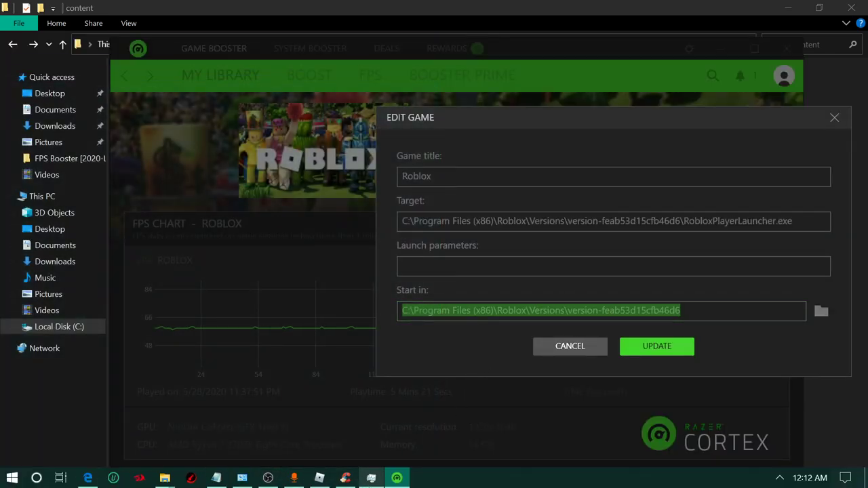
left_click(165, 478)
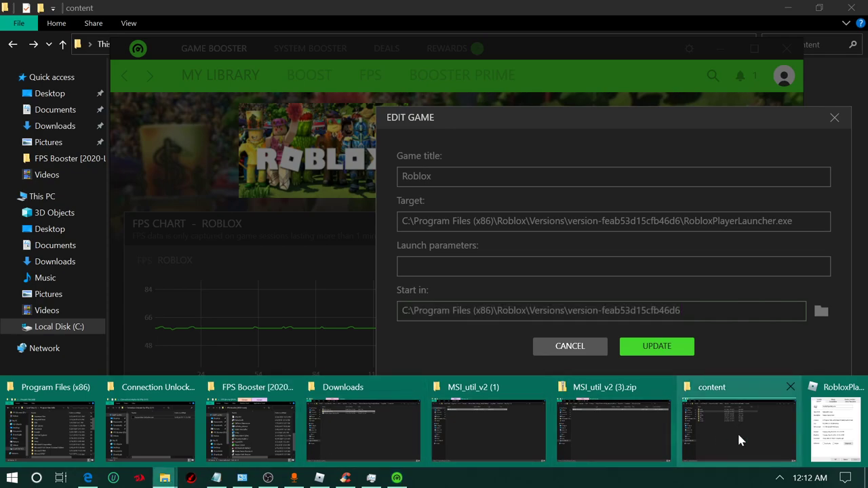
left_click(719, 441)
left_click(19, 48)
left_click(16, 45)
left_click(17, 45)
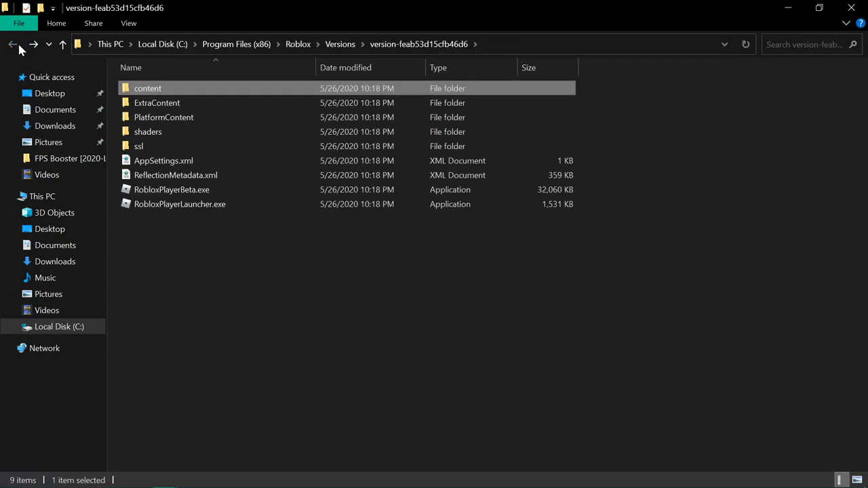
Look through the general, details and compatibility properties of RobloxPlayerBeta.exe, including its advanced attributes
right_click(175, 192)
left_click(294, 477)
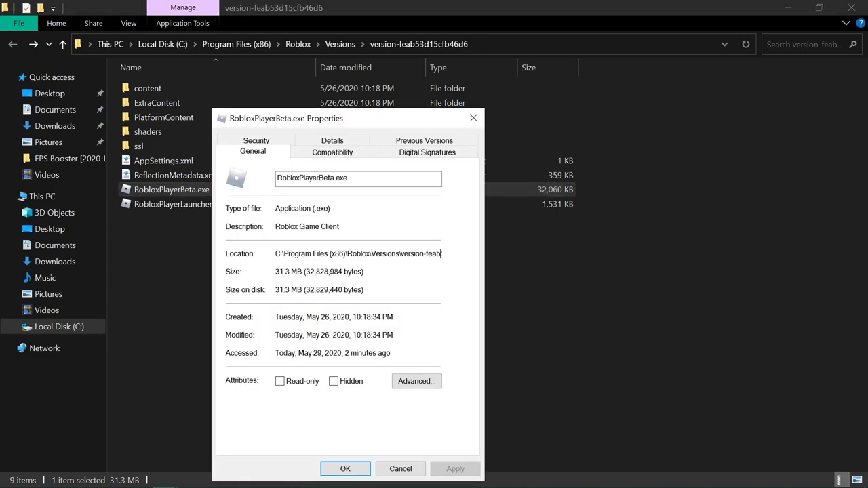
left_click(323, 141)
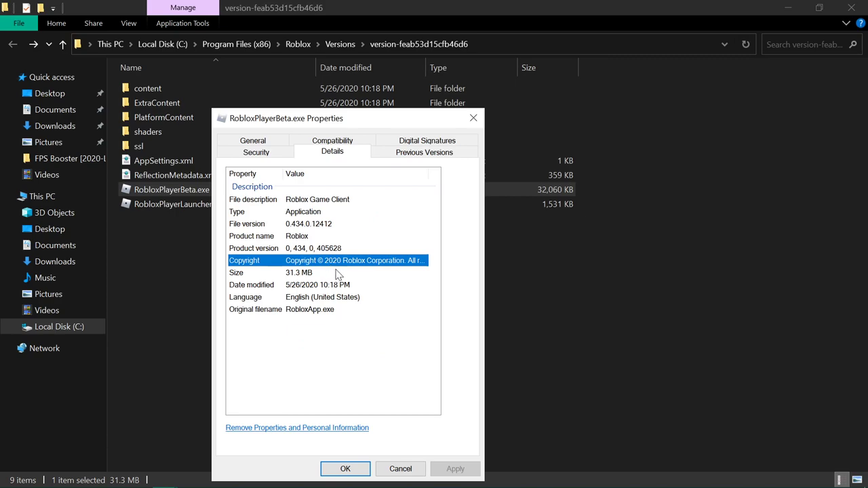
left_click(287, 141)
left_click(315, 141)
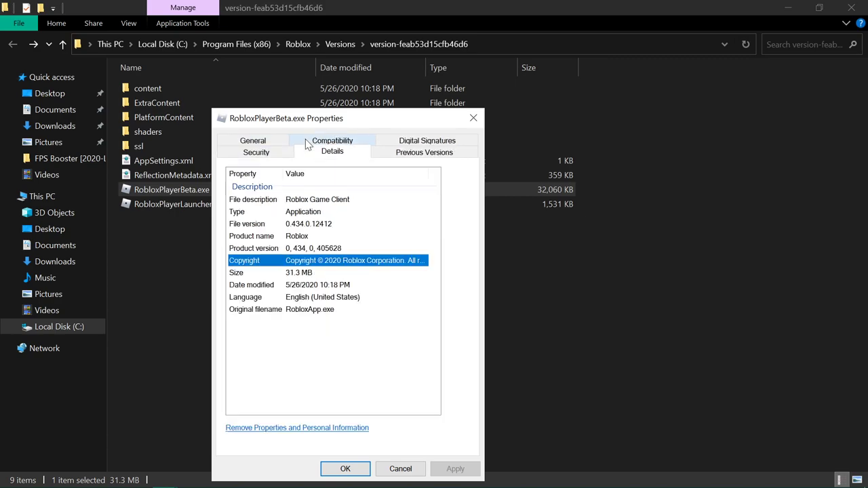
left_click(271, 142)
left_click(416, 381)
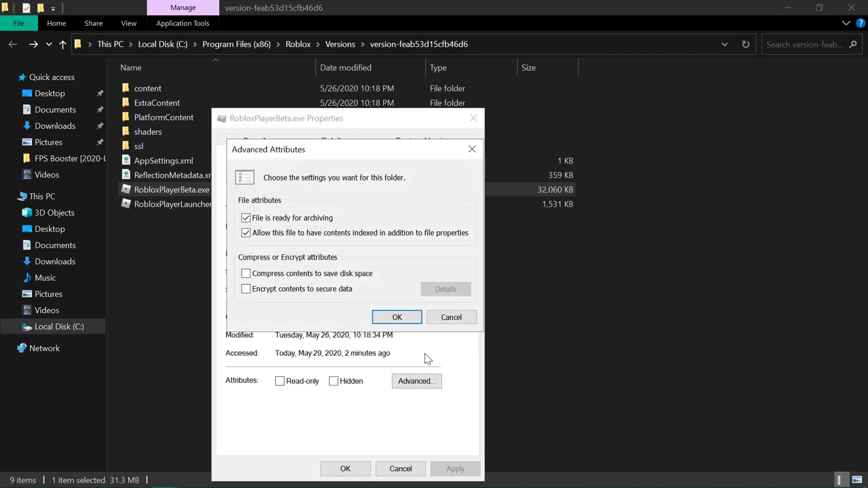
left_click(447, 316)
left_click(352, 151)
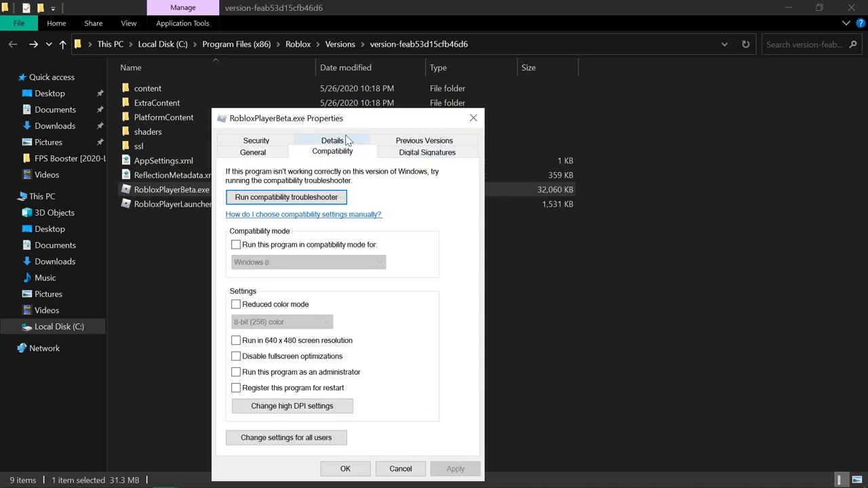
left_click(347, 140)
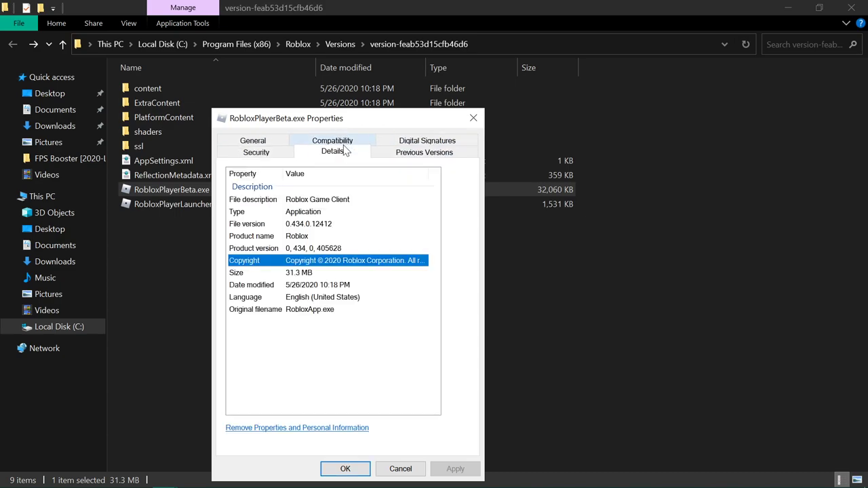
Disable fullscreen optimizations in the compatibility settings of RobloxPlayerBeta.exe and accept the properties
left_click(344, 144)
left_click(309, 357)
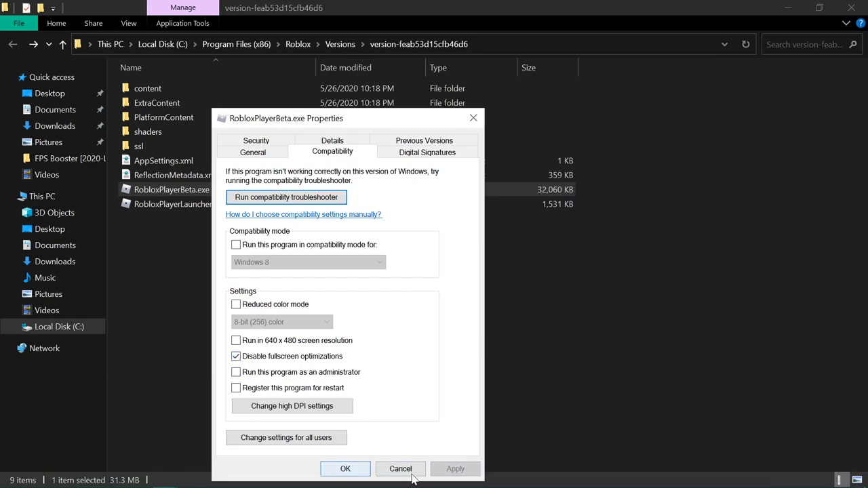
left_click(346, 468)
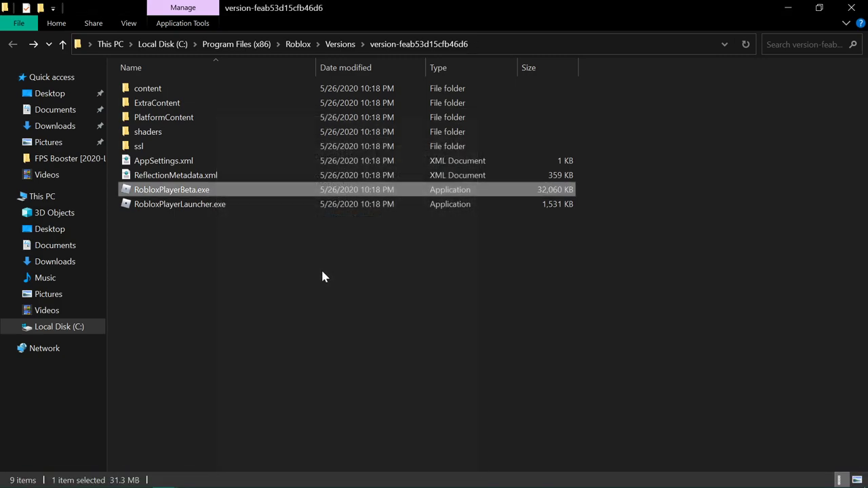
View the general properties of RobloxPlayerLauncher.exe and dismiss them
right_click(193, 208)
left_click(232, 478)
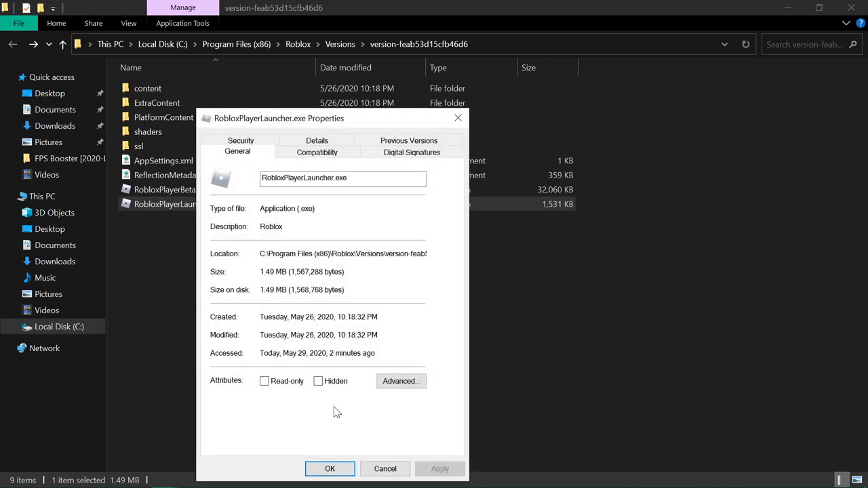
left_click_drag(345, 128, 591, 124)
key("Escape")
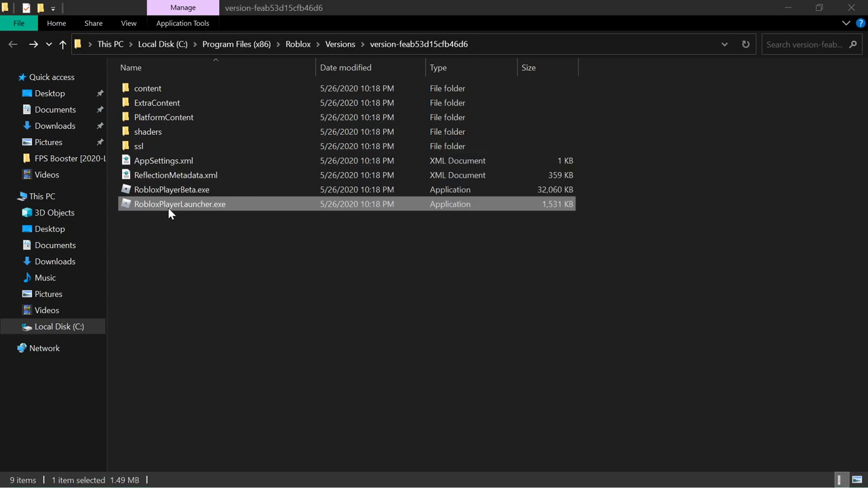
Reopen the properties of RobloxPlayerLauncher.exe, read its full folder location path, and close the dialog
right_click(169, 207)
left_click(113, 248)
right_click(164, 207)
left_click(262, 478)
left_click_drag(507, 250, 671, 251)
left_click_drag(542, 250, 671, 250)
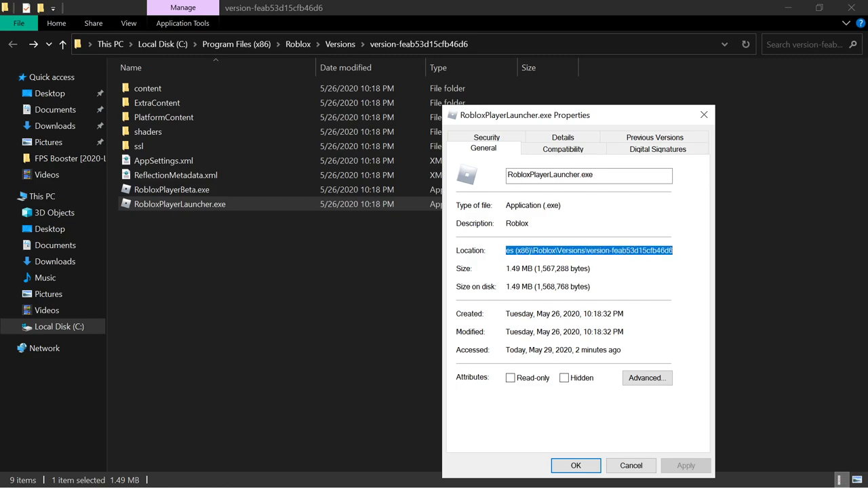
left_click(584, 268)
left_click_drag(514, 250, 469, 252)
left_click(520, 251)
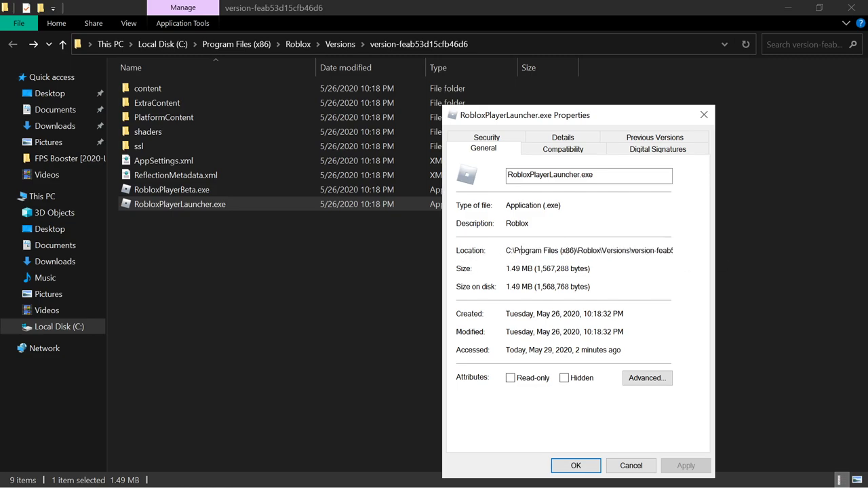
left_click(704, 115)
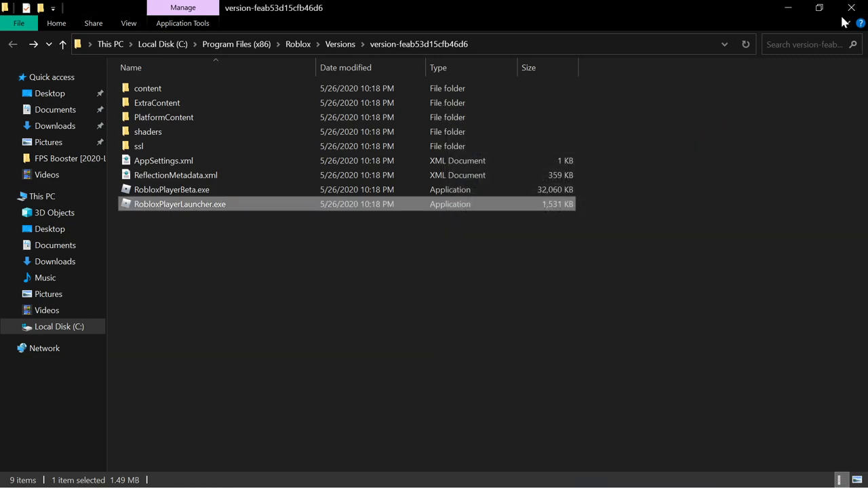
Close the File Explorer, Razer Cortex and Task Manager windows
left_click(848, 8)
left_click(834, 117)
left_click(787, 48)
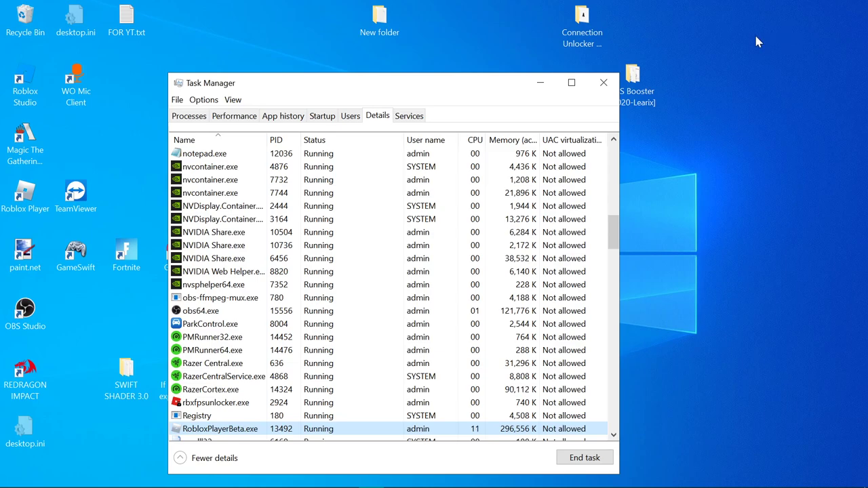
left_click(604, 82)
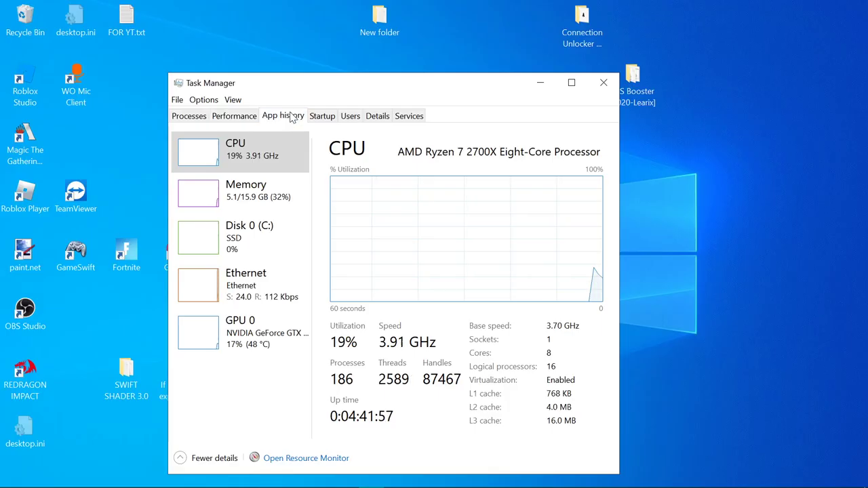
View the App history and Users information in Task Manager and close it
left_click(283, 116)
left_click(350, 116)
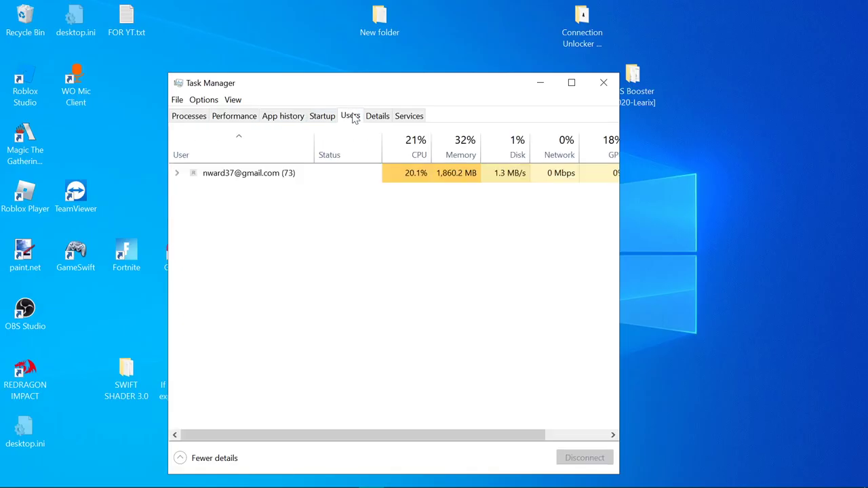
left_click(603, 83)
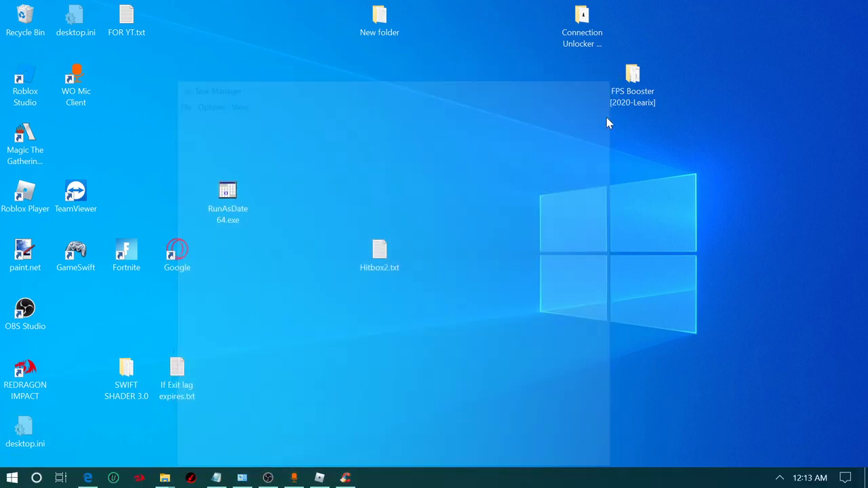
Search Windows for "about", view the PC's device specifications on the About page, and close Settings
key("super")
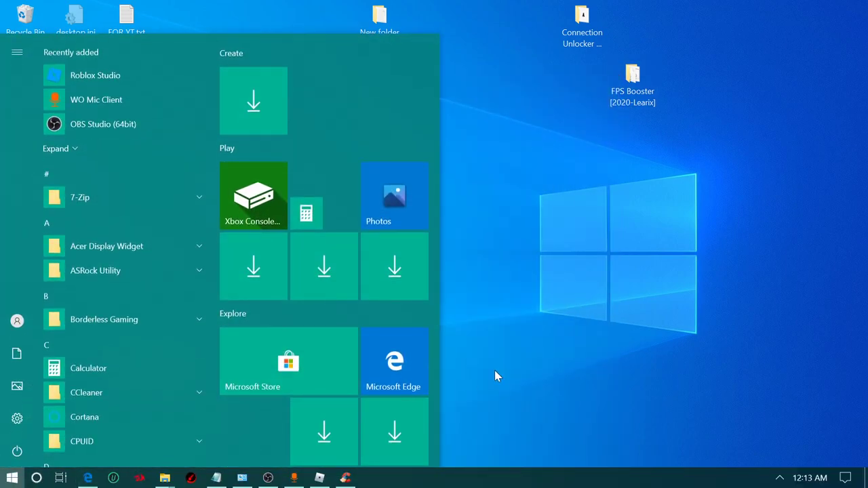
type("w")
key("BackSpace")
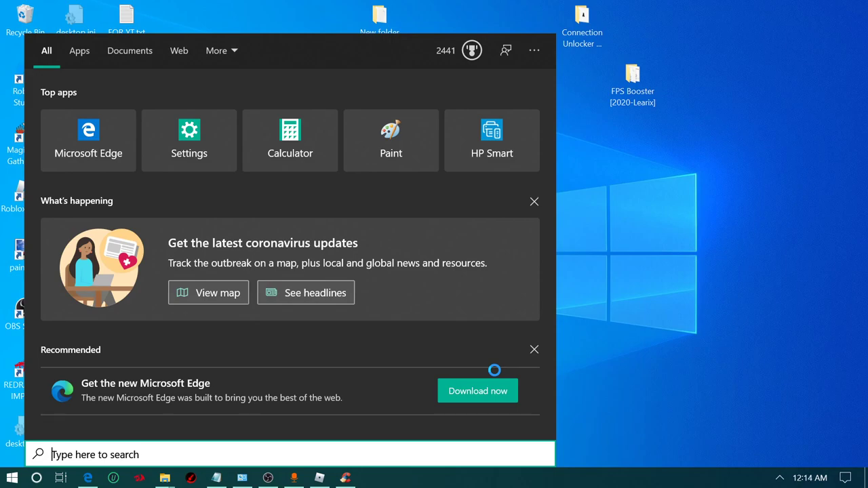
type("about")
key("Return")
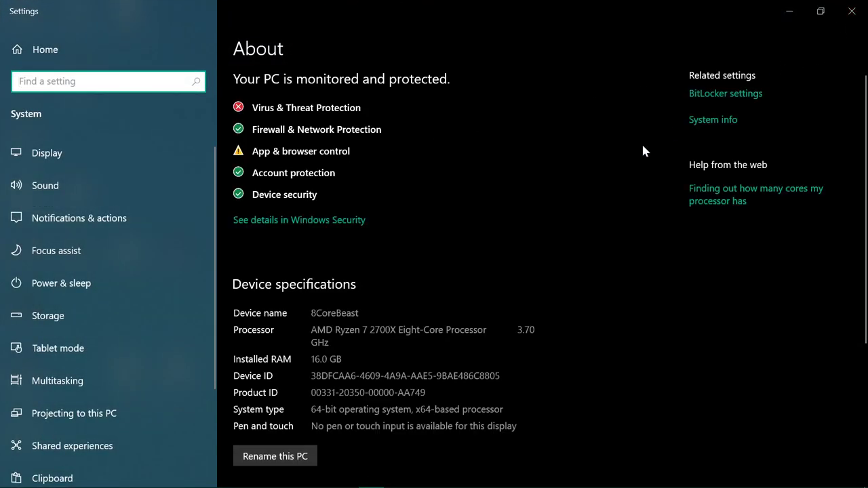
scroll(503, 212, "down", 3)
scroll(504, 212, "up", 3)
left_click(851, 11)
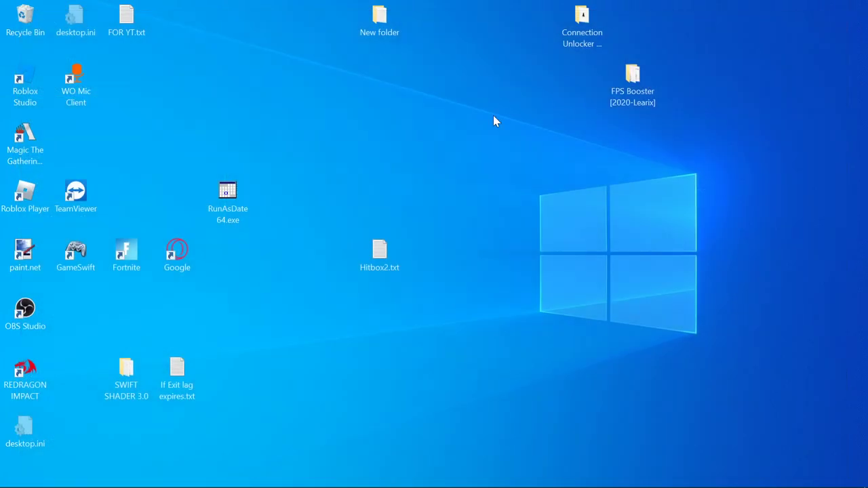
Open the advanced system settings from the properties of This PC
key("super")
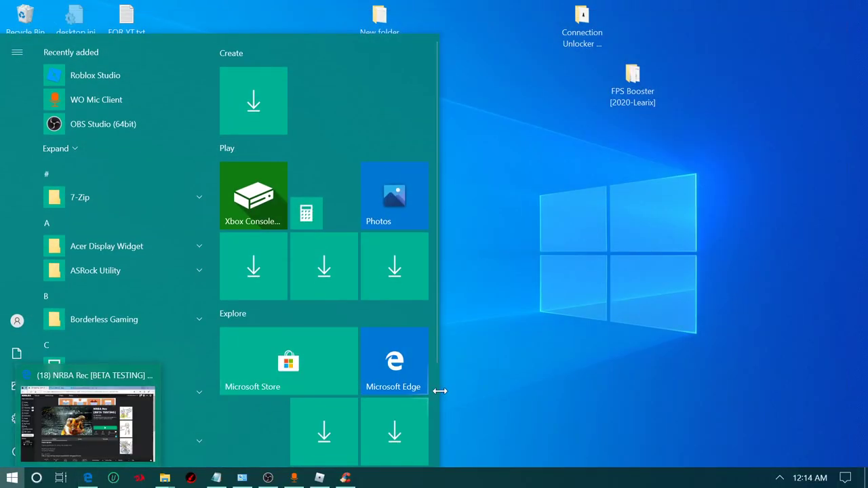
type("this")
right_click(143, 123)
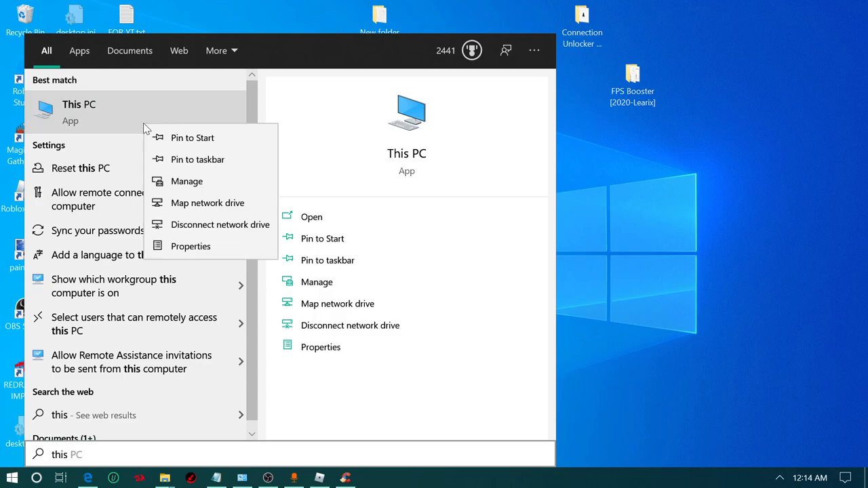
left_click(180, 248)
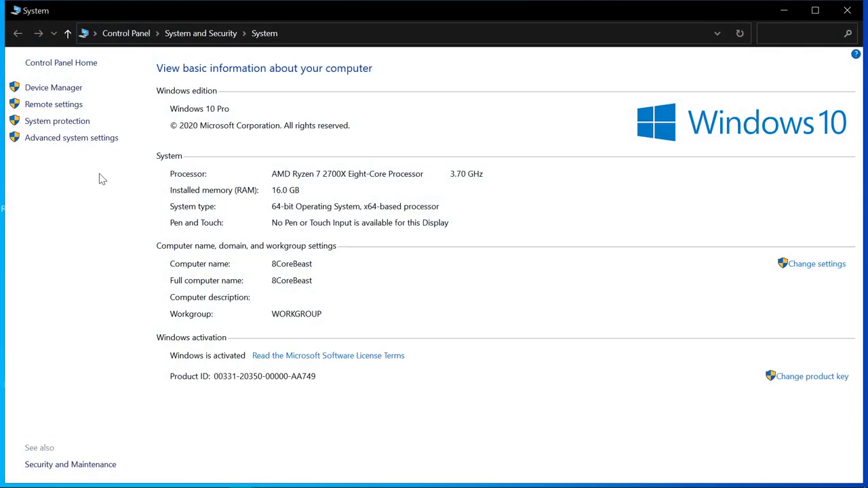
left_click(82, 139)
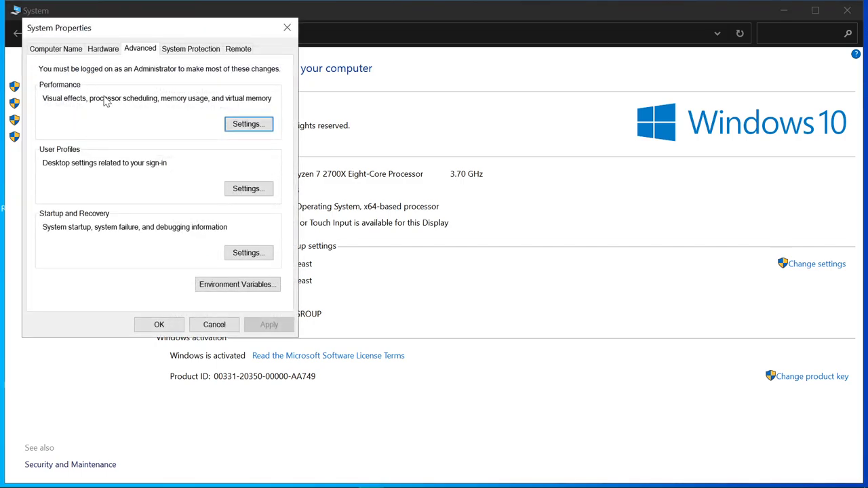
Check the visual effects choice in the Performance Options, cancel the dialogs, and close the System window
left_click(237, 126)
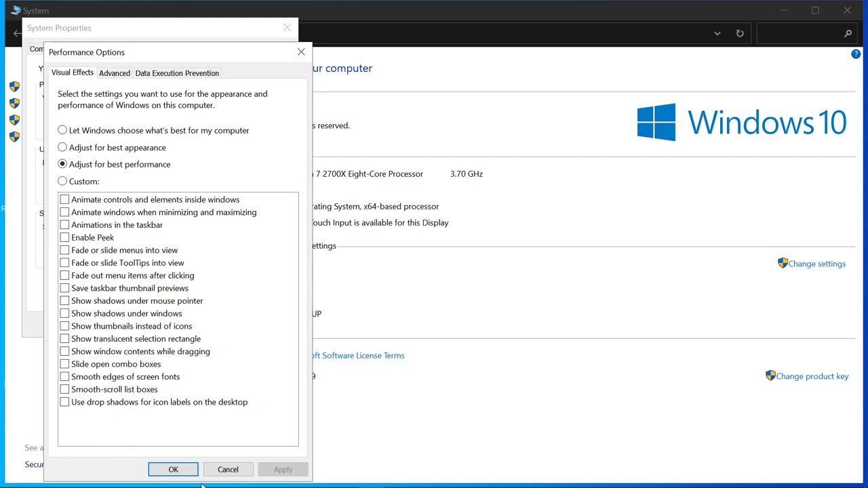
left_click(231, 471)
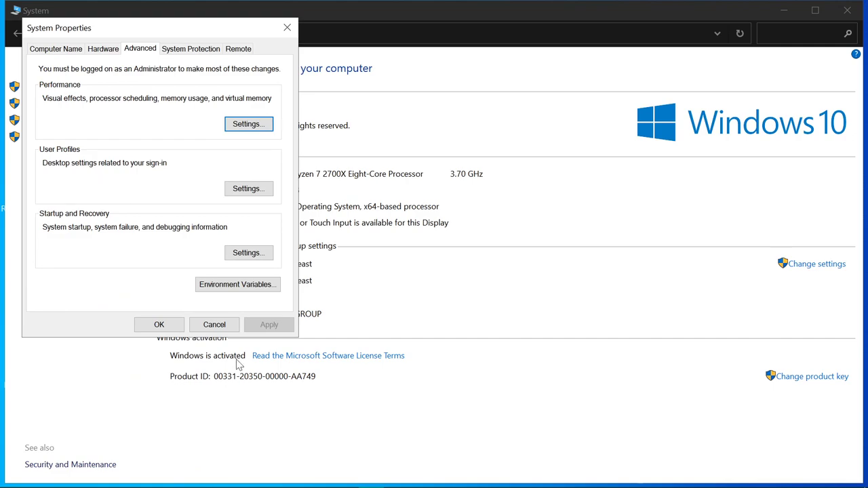
left_click(224, 329)
left_click(847, 11)
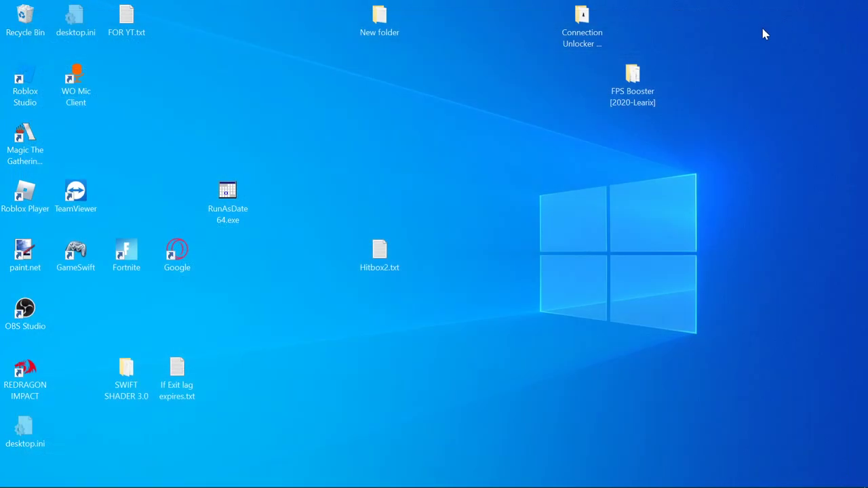
Search Windows for the update settings and open the Windows Update page
left_click(12, 478)
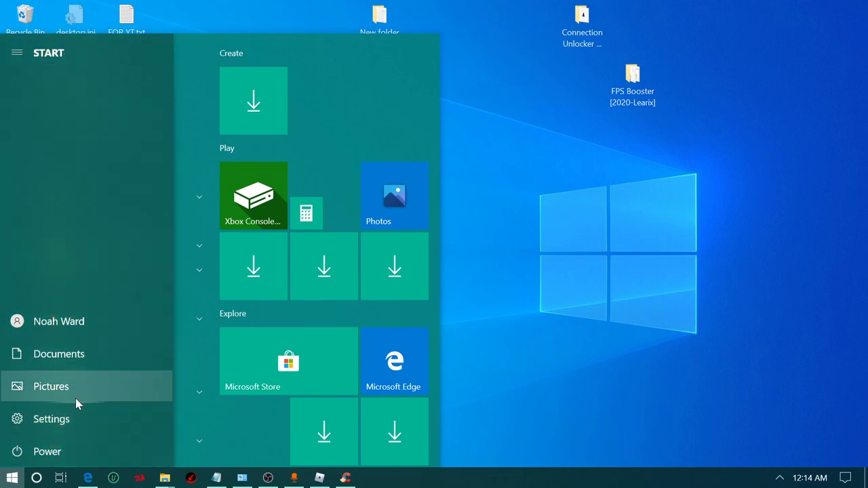
type("up")
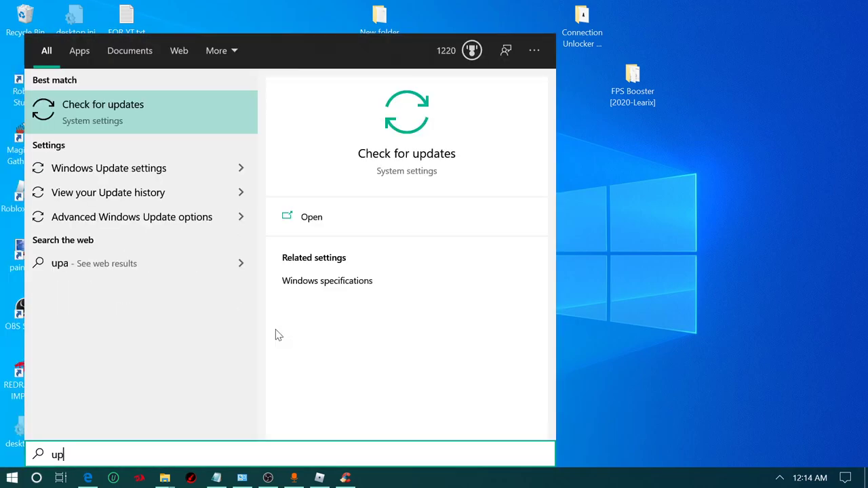
key("Return")
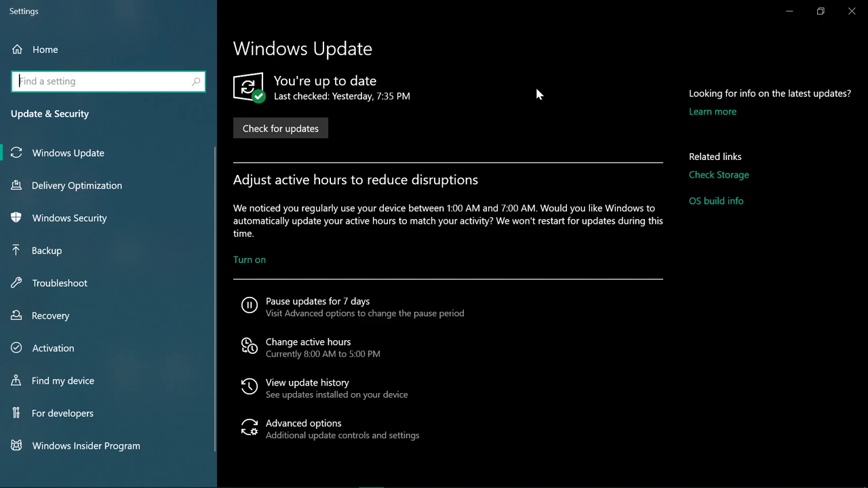
Close the Windows Update page, search Windows for "about", and open the PC's About page
left_click(851, 11)
left_click(12, 477)
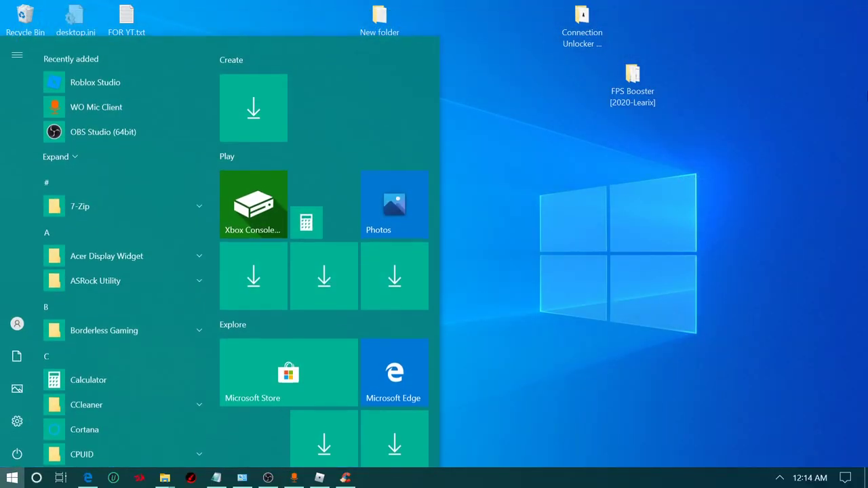
type("abouv")
key("BackSpace")
key("BackSpace")
key("BackSpace")
key("BackSpace")
key("BackSpace")
type("about")
key("Return")
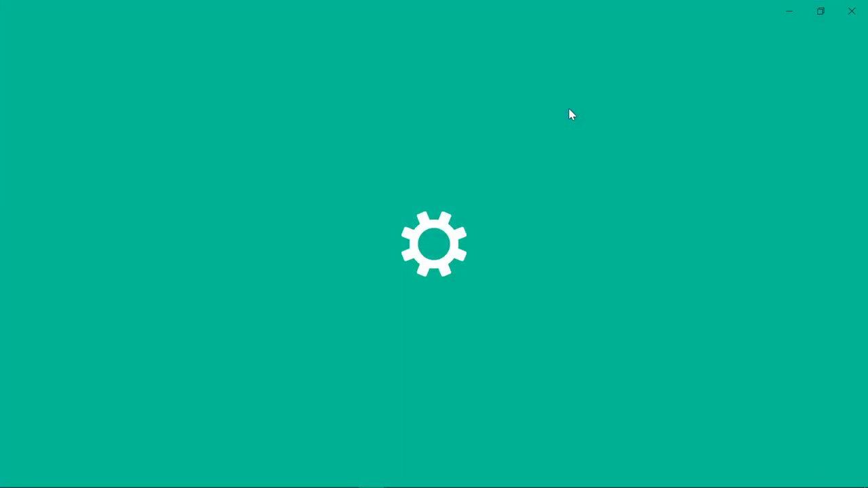
Examine the device and Windows specifications on the About page for the Windows version, and minimize Settings
scroll(463, 303, "down", 2)
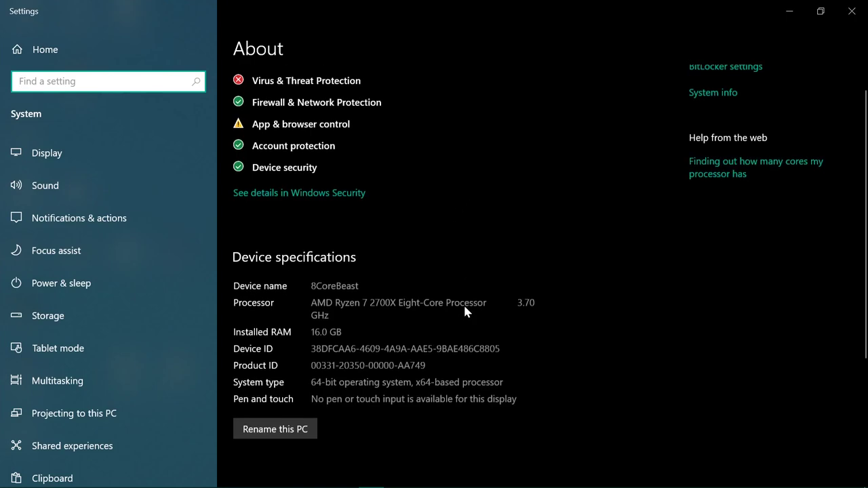
scroll(448, 349, "down", 5)
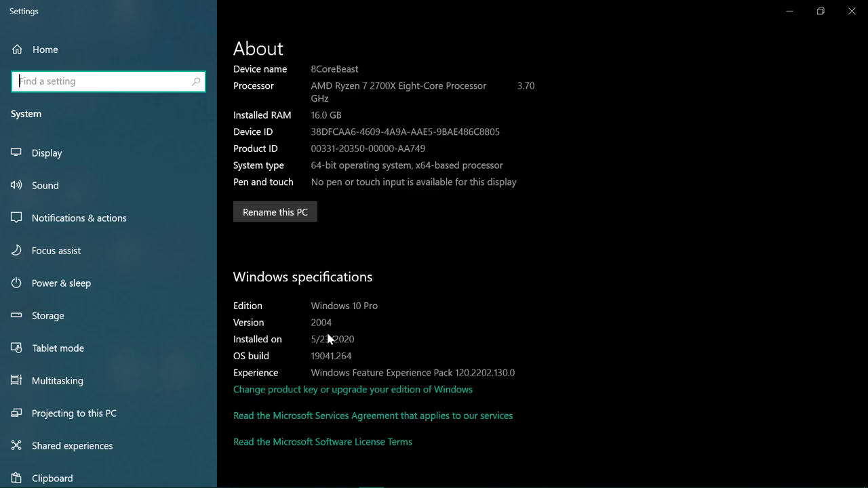
left_click(788, 10)
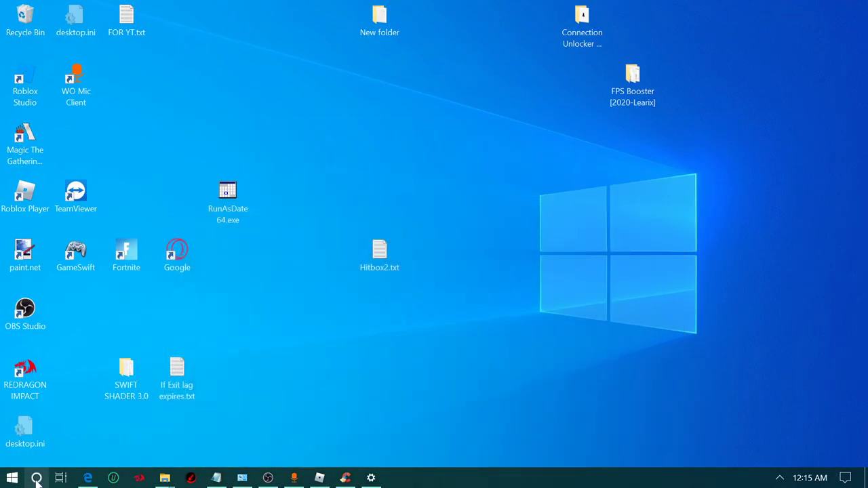
Switch to Microsoft Edge and search the web for "windows 10 2004 iso" in a new tab
left_click(88, 478)
key("ctrl+t")
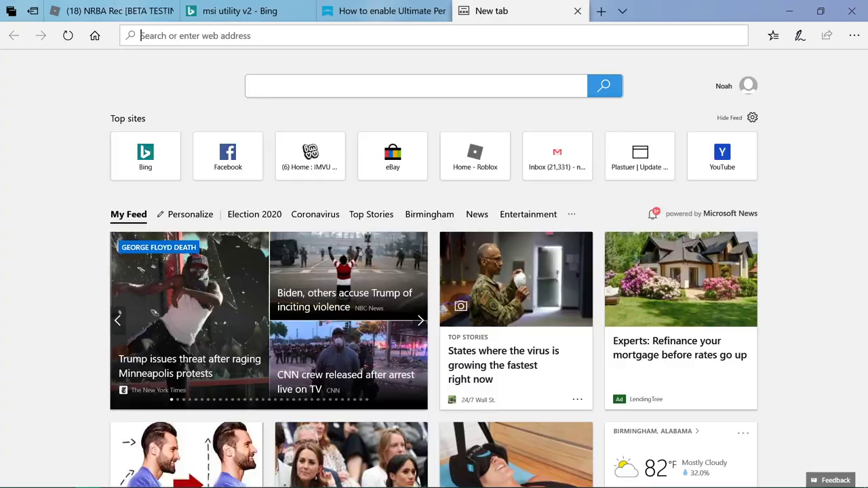
type("windows 1")
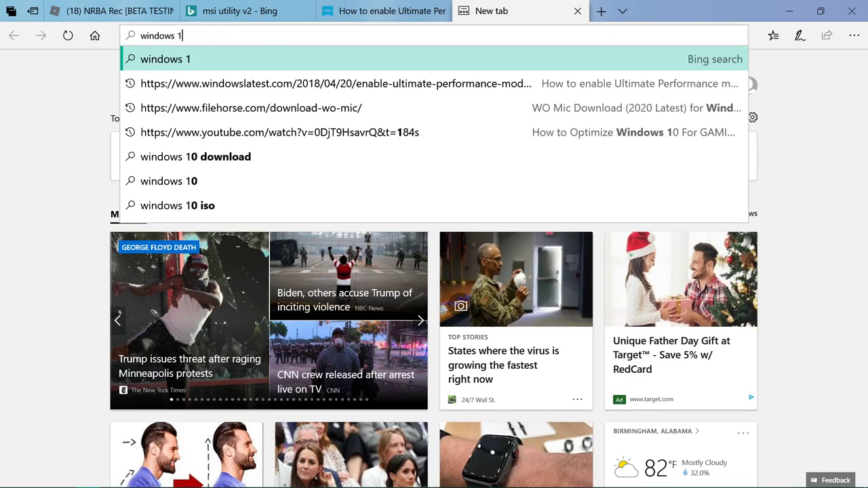
type("0 2004")
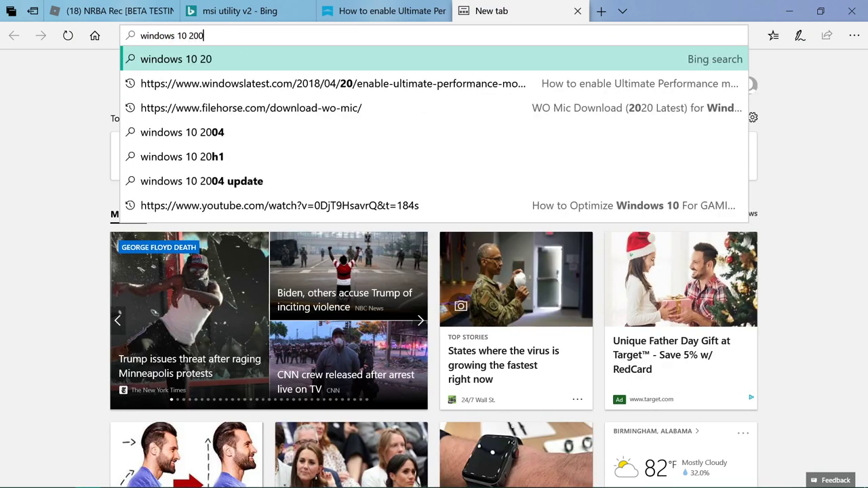
key("Return")
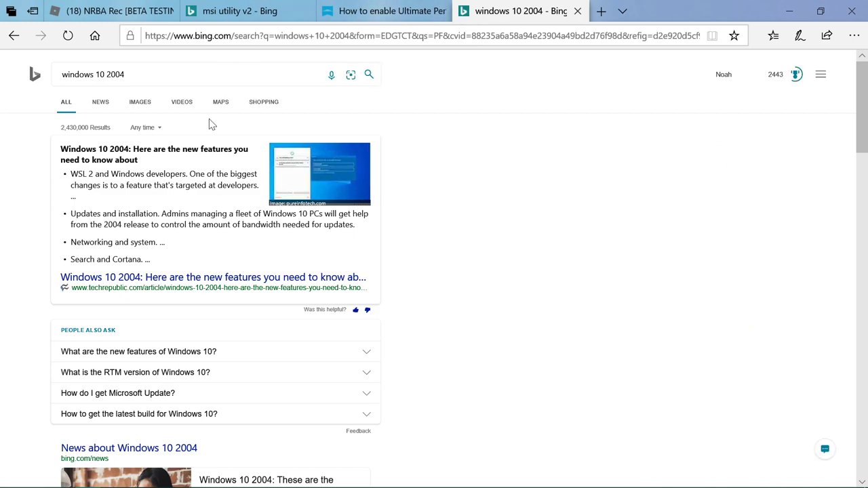
type("iso")
key("Return")
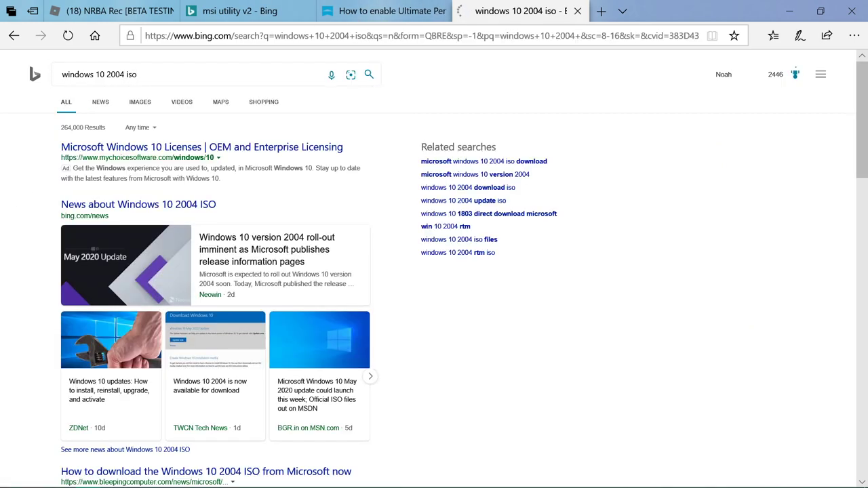
Open the wccftech article on the Windows 10 version 2004 ISO files, examine its download instructions, and minimize the browser
scroll(212, 151, "down", 4)
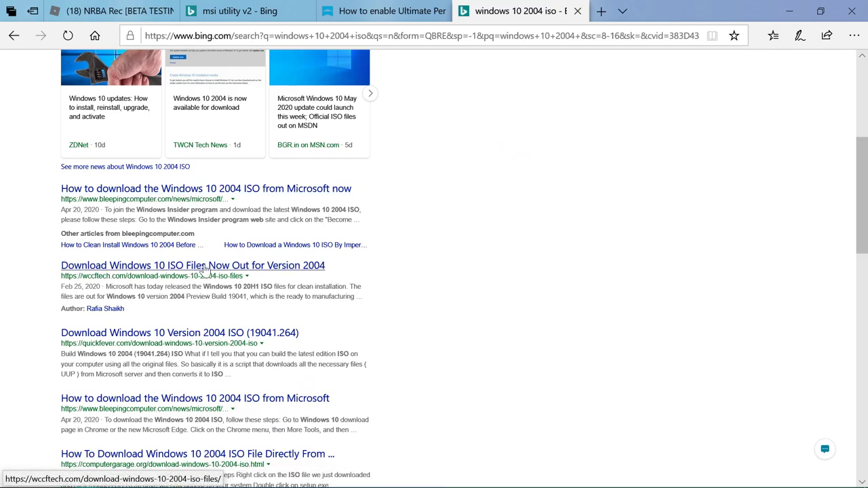
scroll(246, 271, "down", 10)
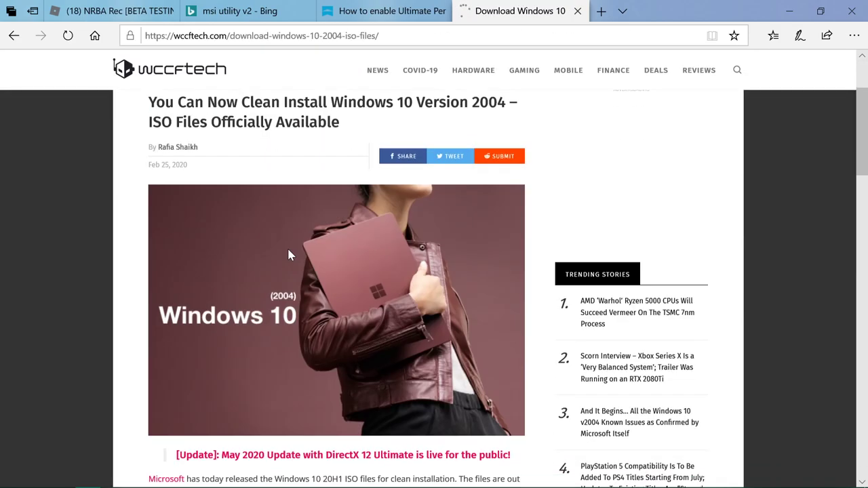
scroll(288, 264, "down", 3)
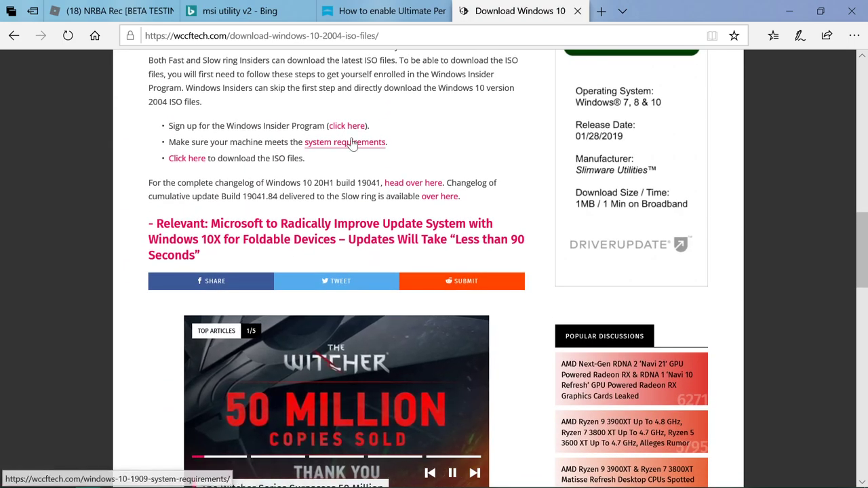
scroll(348, 146, "down", 1)
scroll(345, 160, "down", 5)
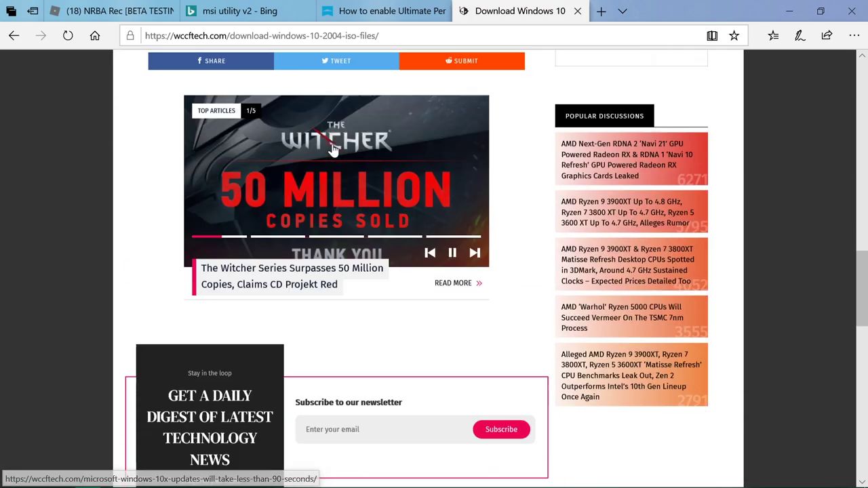
scroll(343, 144, "up", 6)
scroll(193, 263, "up", 1)
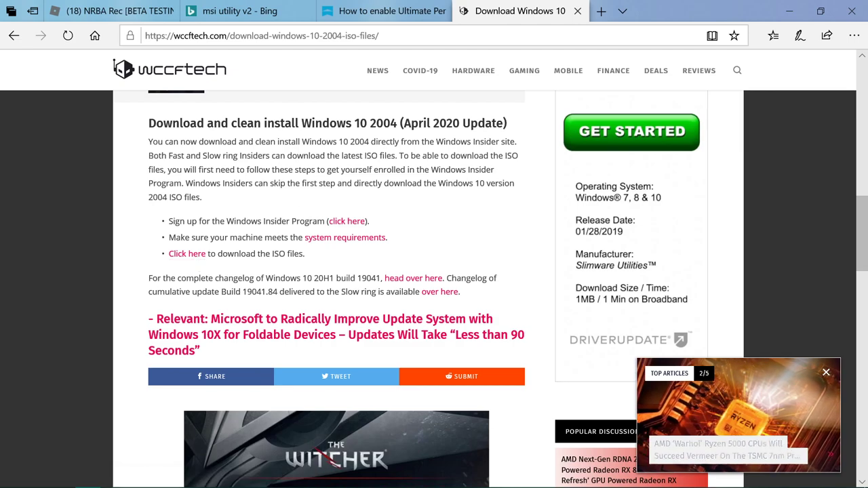
left_click(794, 10)
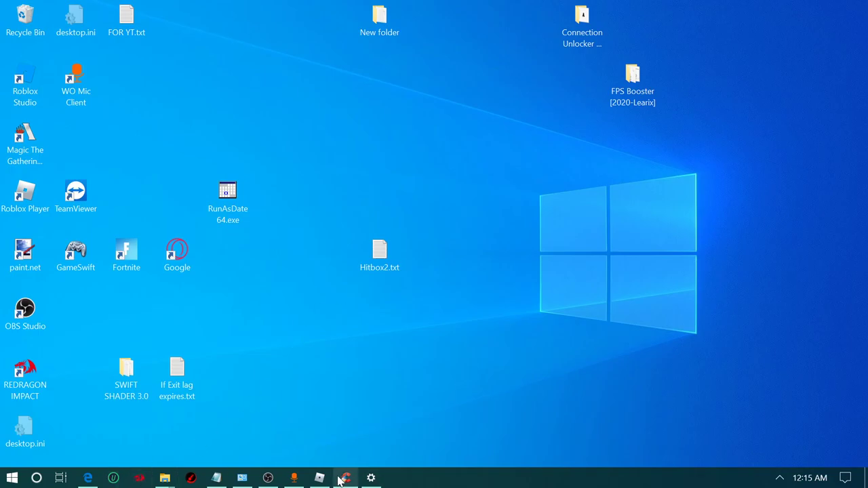
With Roblox running, open a batch of blank tabs in Microsoft Edge as a multitasking test, and return to the game
left_click(319, 478)
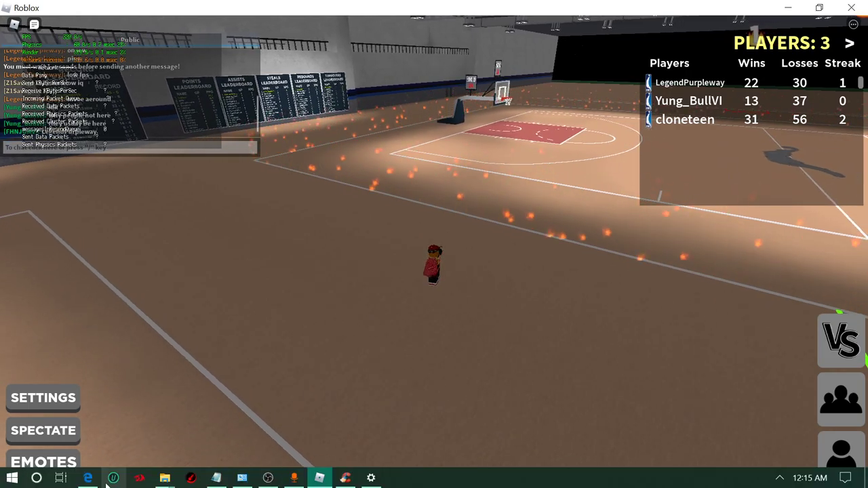
left_click(89, 478)
left_click(588, 11)
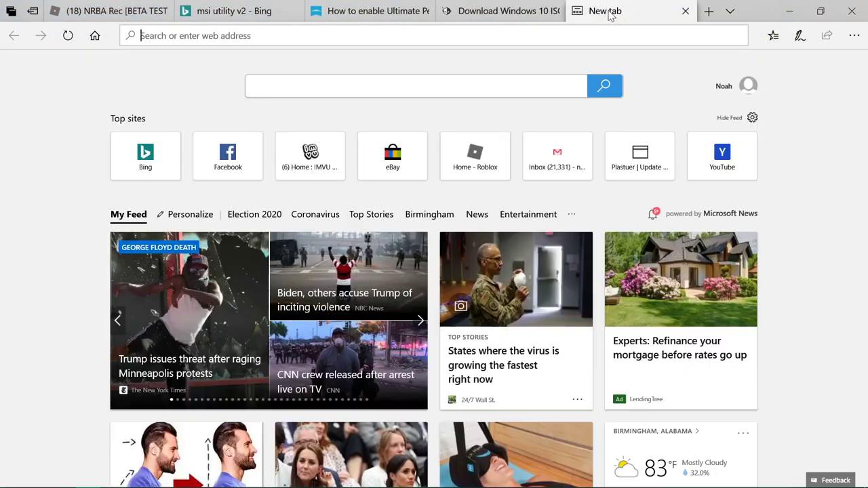
left_click(709, 11)
left_click(730, 11)
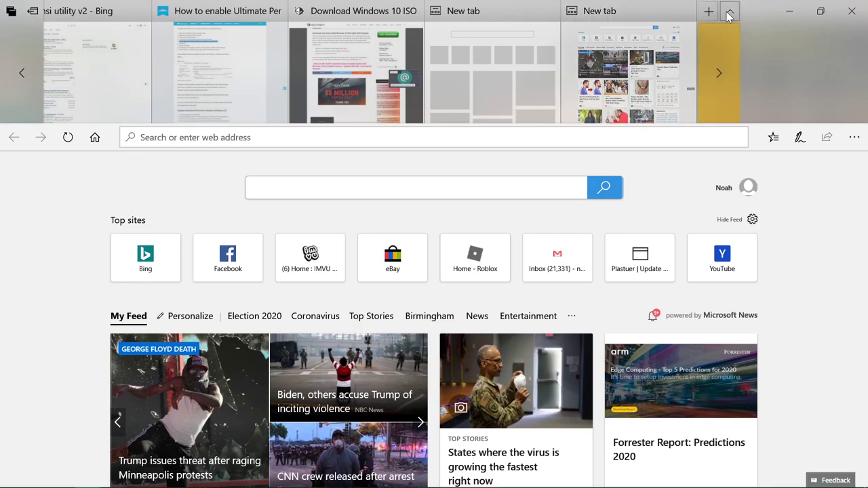
left_click(729, 11)
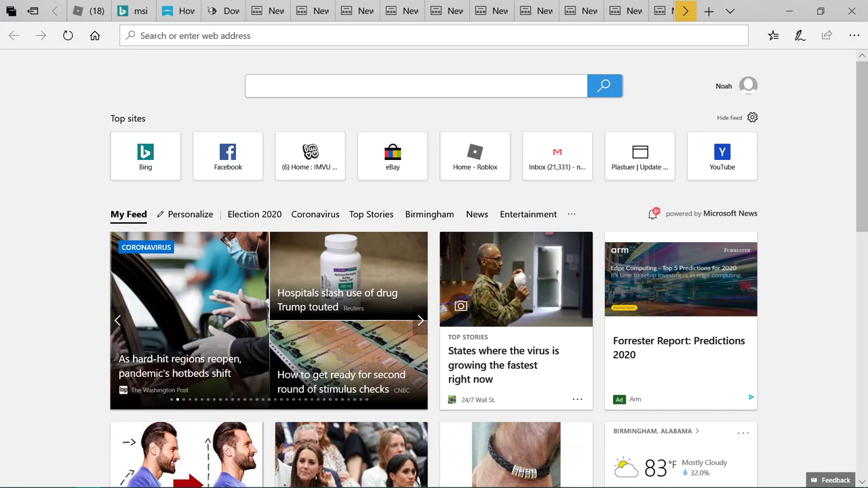
mouse_move(268, 481)
left_click(320, 477)
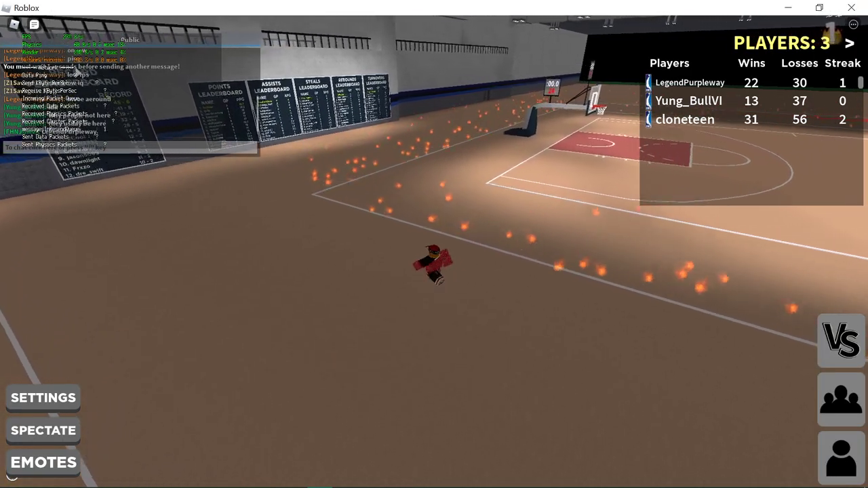
Run the avatar around the Roblox basketball gym while turning the camera to check how smoothly the game performs
key("w")
key("shift")
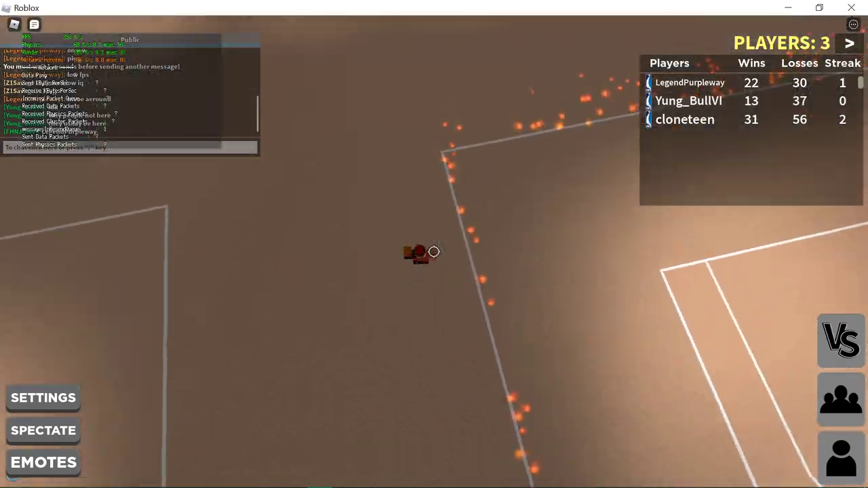
key("shift")
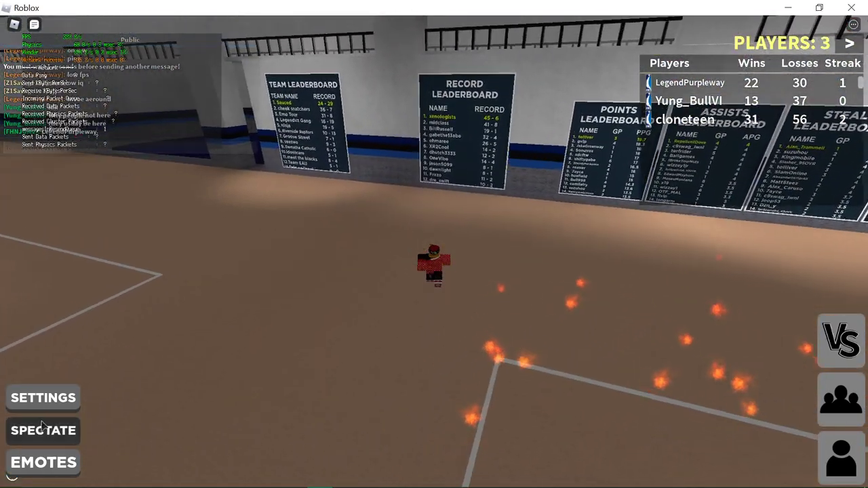
key("a")
key("d")
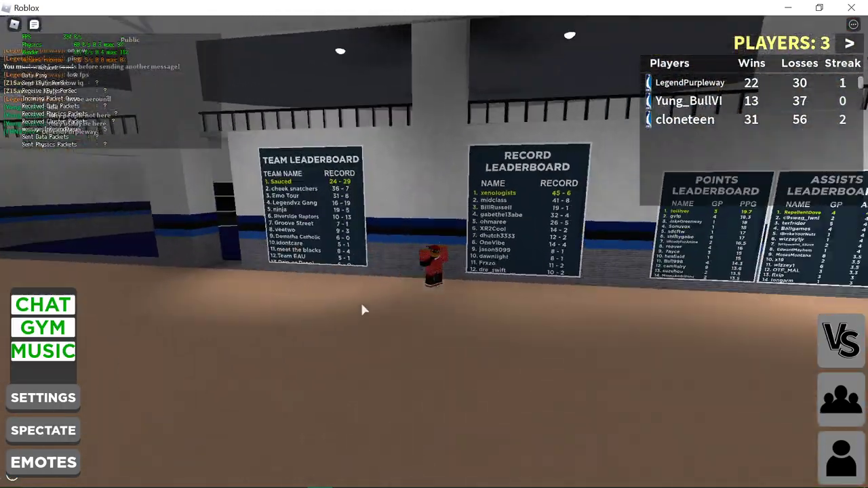
key("a")
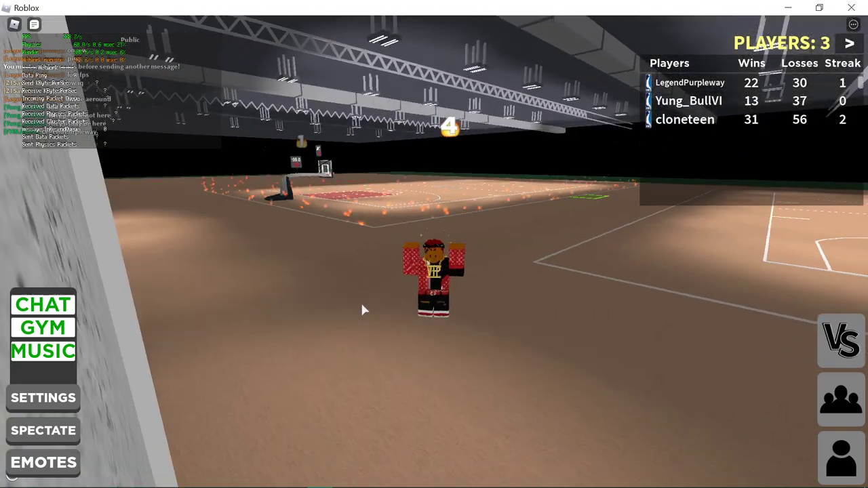
key("a")
key("s")
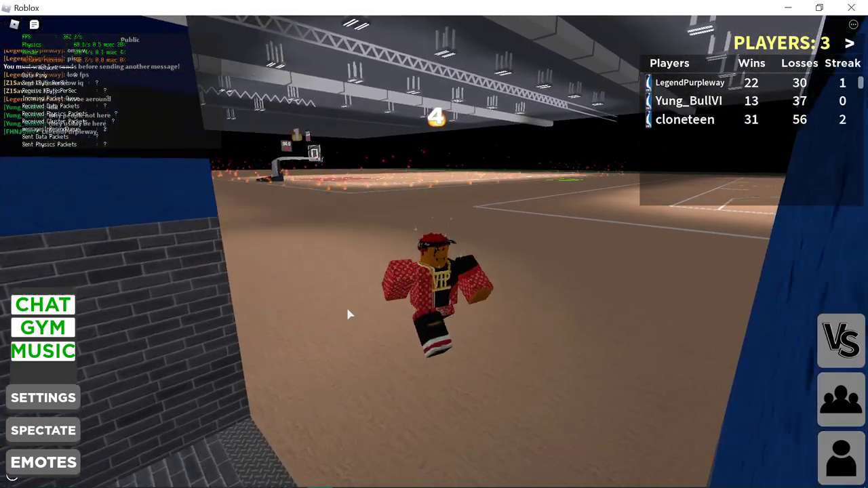
key("s")
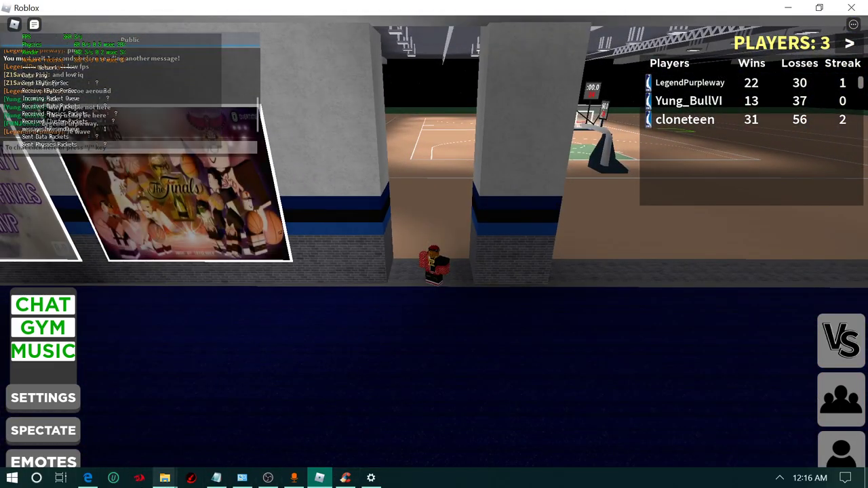
Switch back to Microsoft Edge to view the open tabs, and minimize both the browser and Roblox
left_click(98, 476)
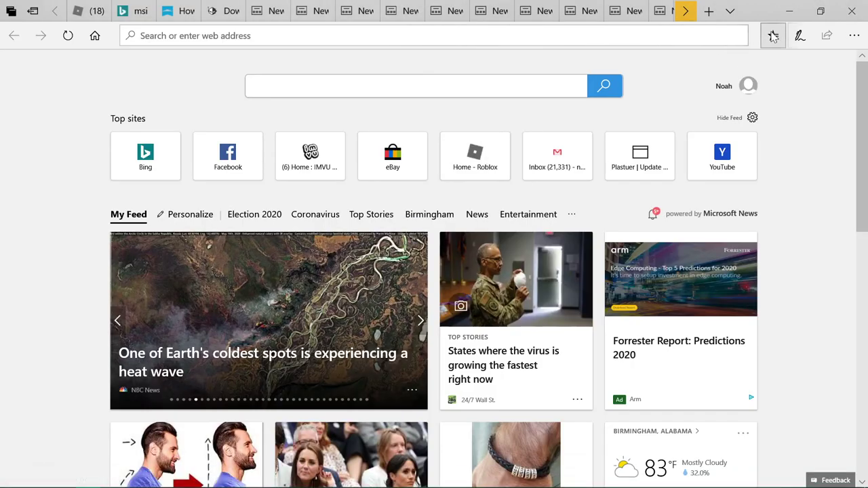
left_click(803, 12)
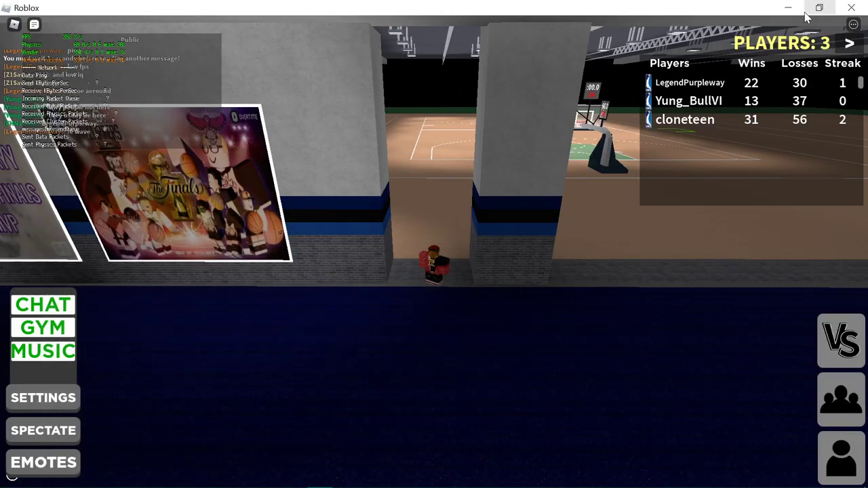
left_click(800, 11)
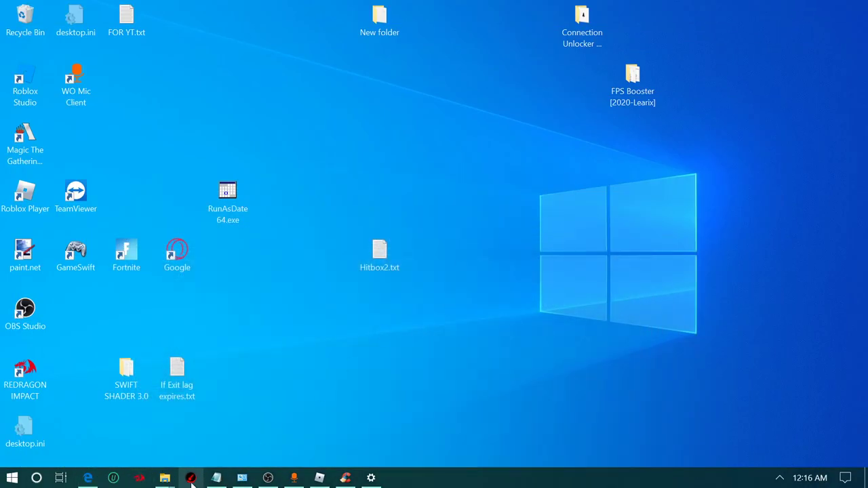
Restore the Roblox window and walk the avatar across the blue floor beside the gym's brick pillars
mouse_move(270, 480)
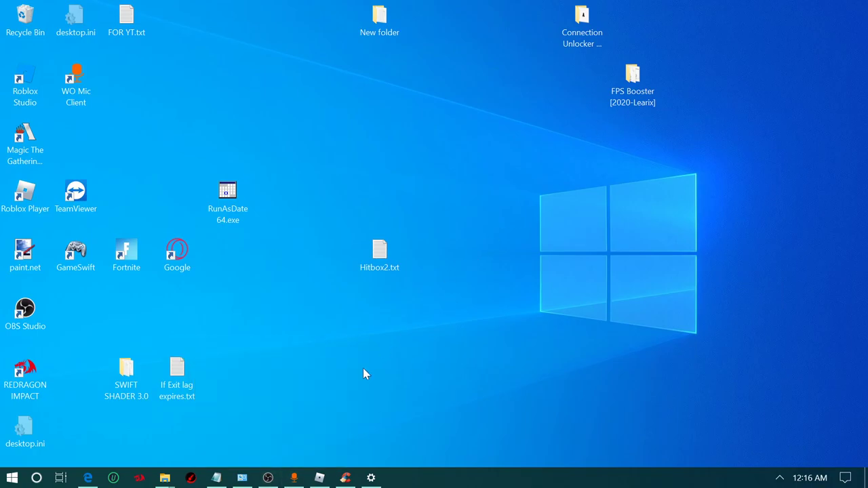
left_click(319, 477)
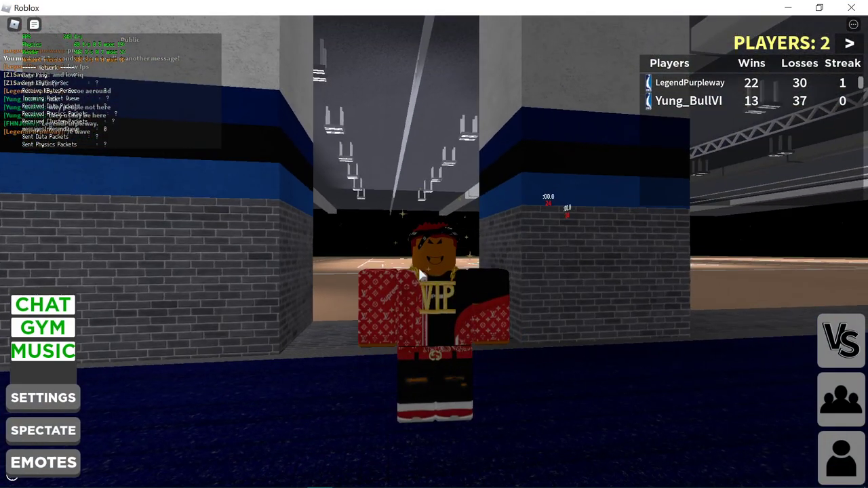
key("s")
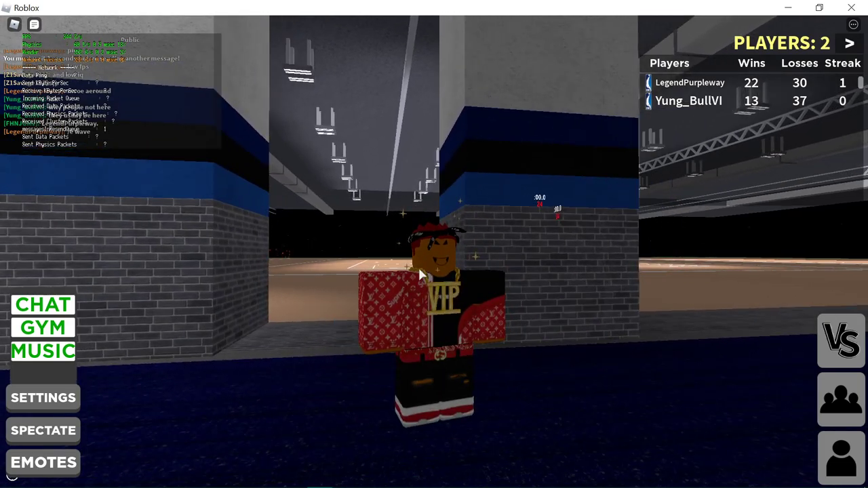
key("d")
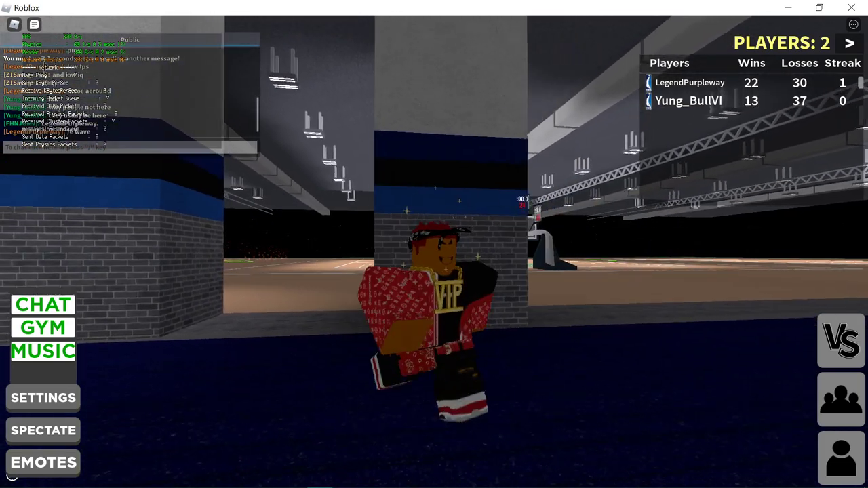
key("w")
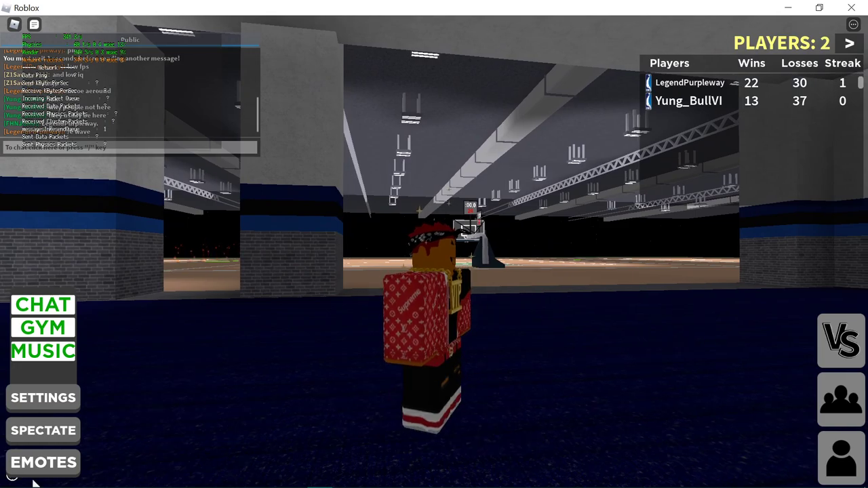
mouse_move(60, 478)
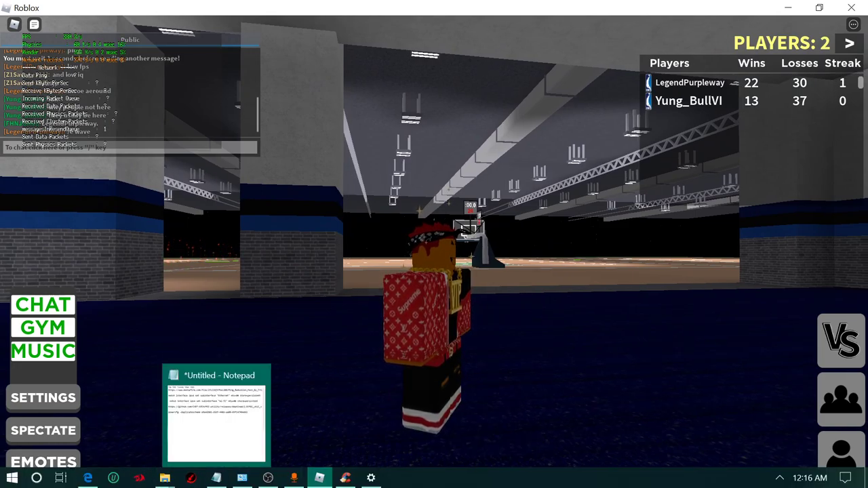